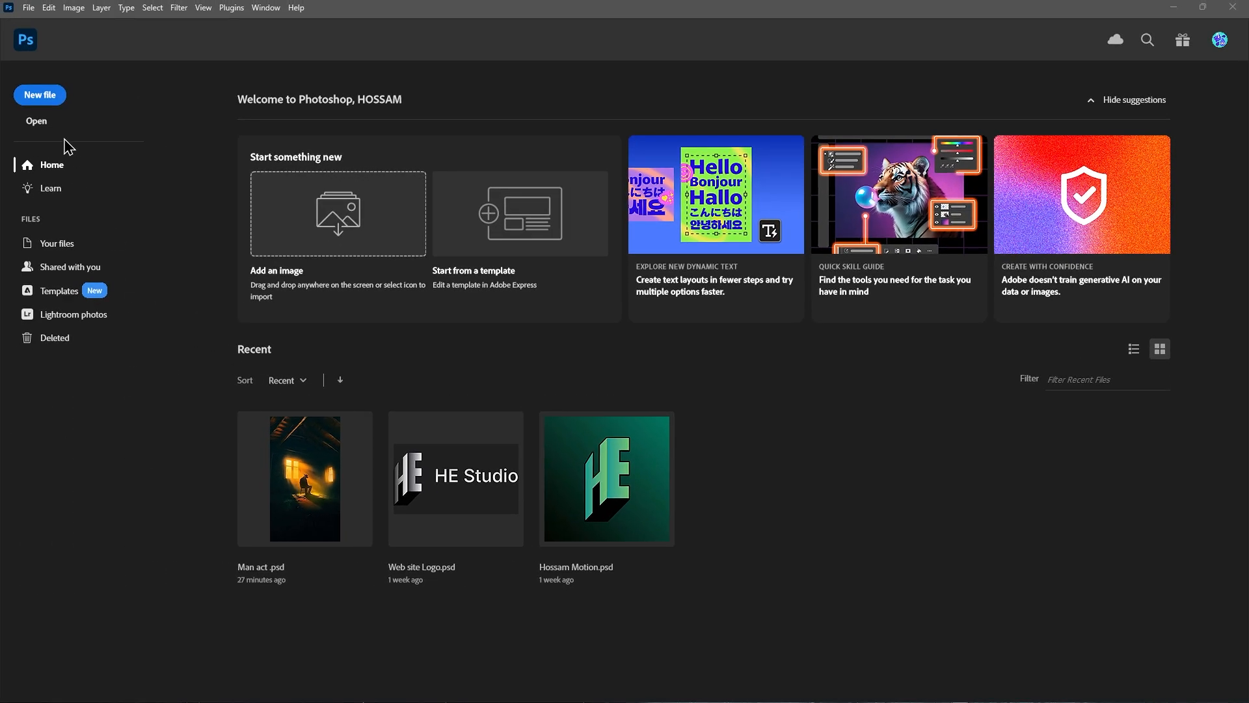
- Create a new 1080 × 1920 px RGB document at 72 pixels/inch with a white background
click(40, 96)
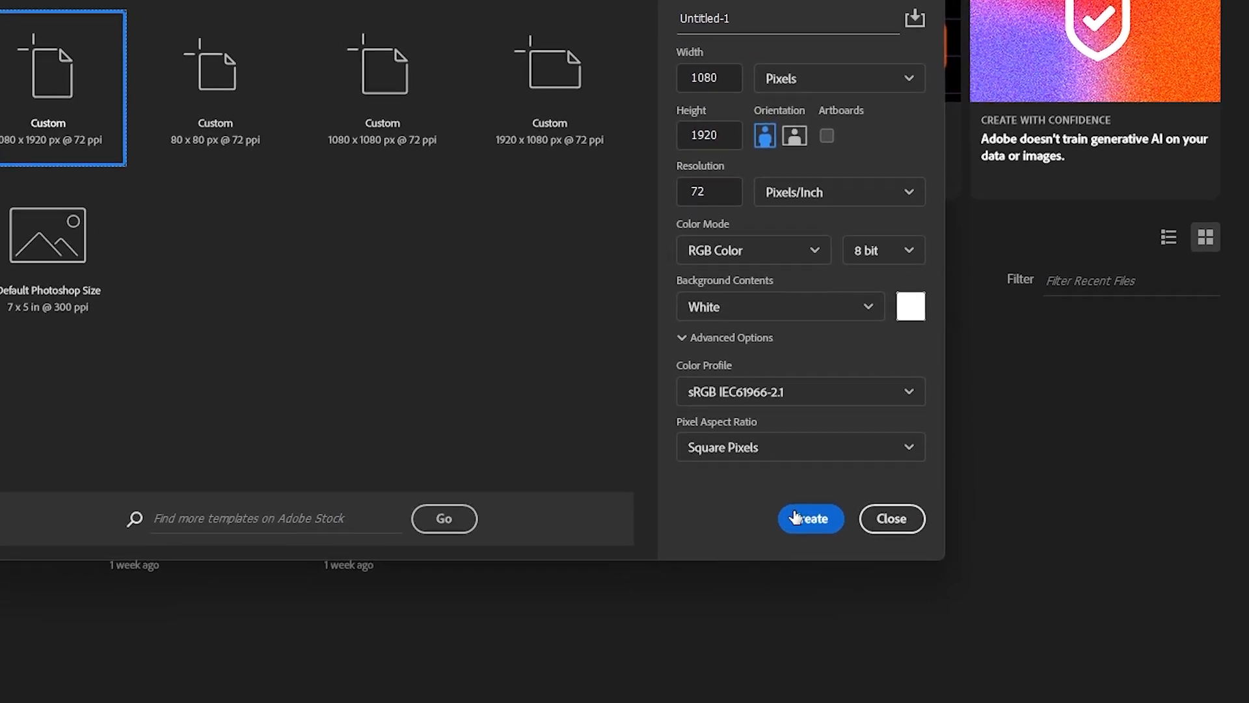
click(986, 628)
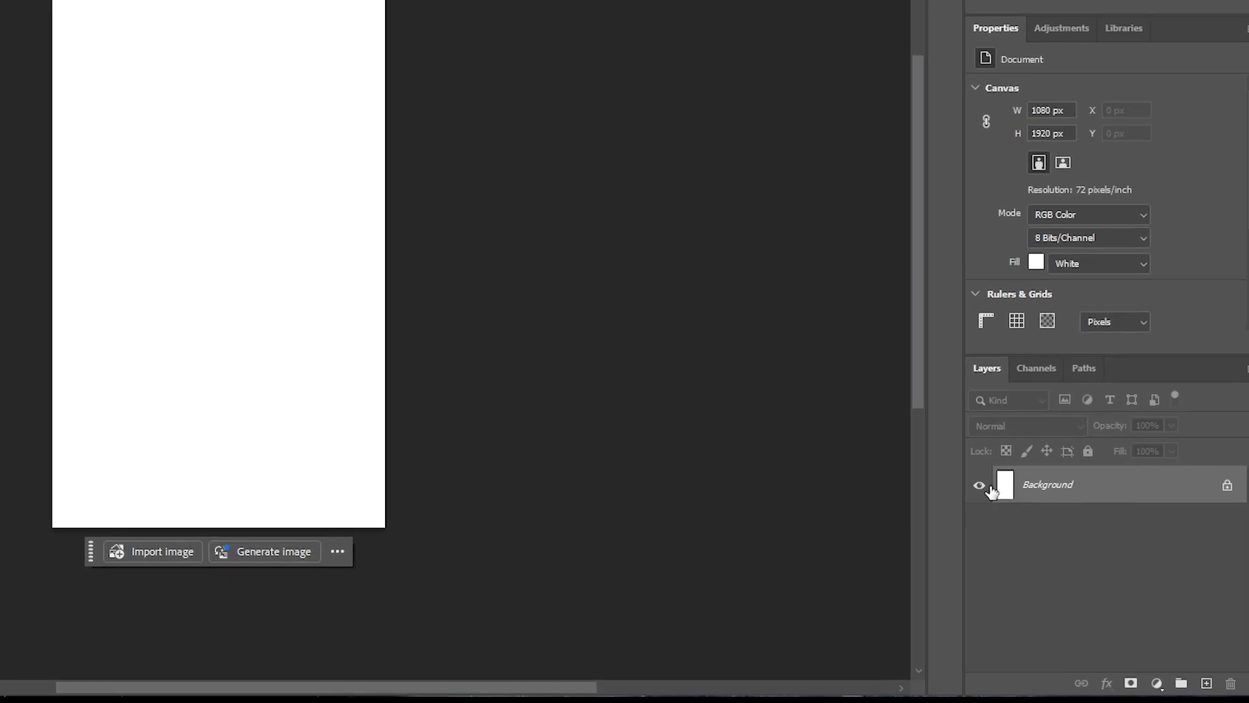
- Unlock and hide the white background layer, and place the download (1) image at 100% in the canvas centre
click(1217, 480)
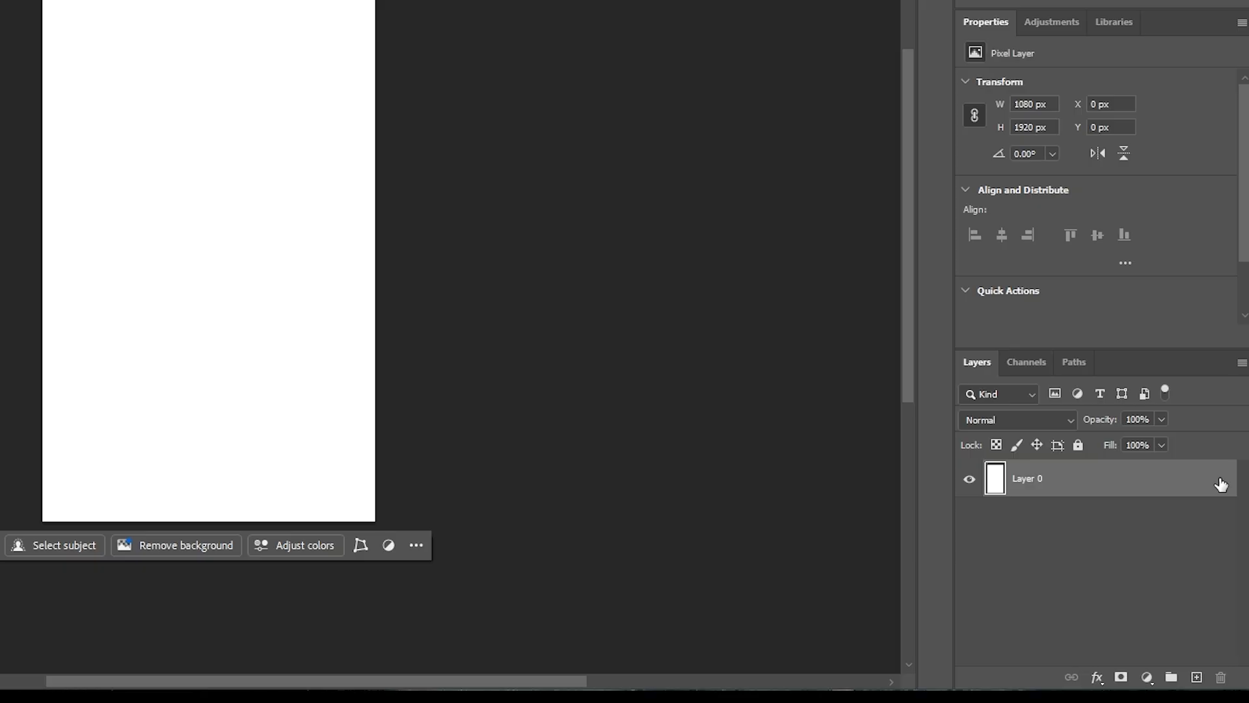
click(971, 480)
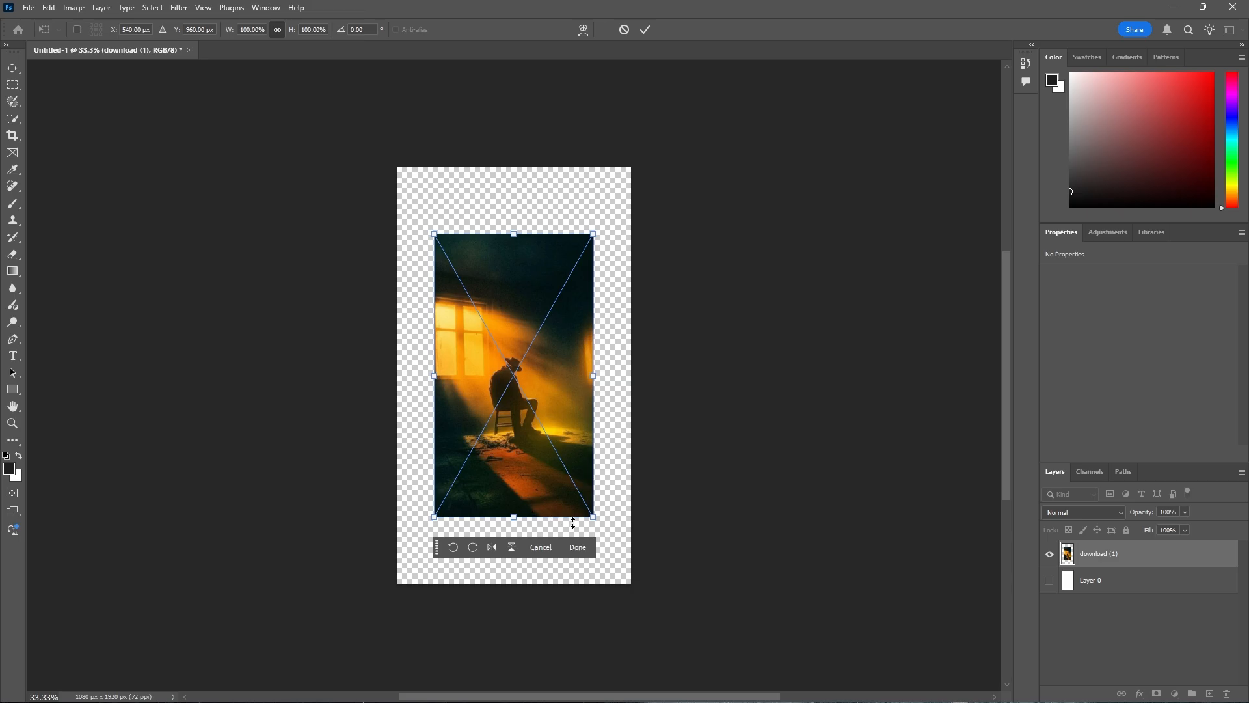
click(578, 547)
- Select a full-width strip across the canvas's lower part, overlapping the image, and fill it with Generative Fill without a prompt, using the third variation
key(m)
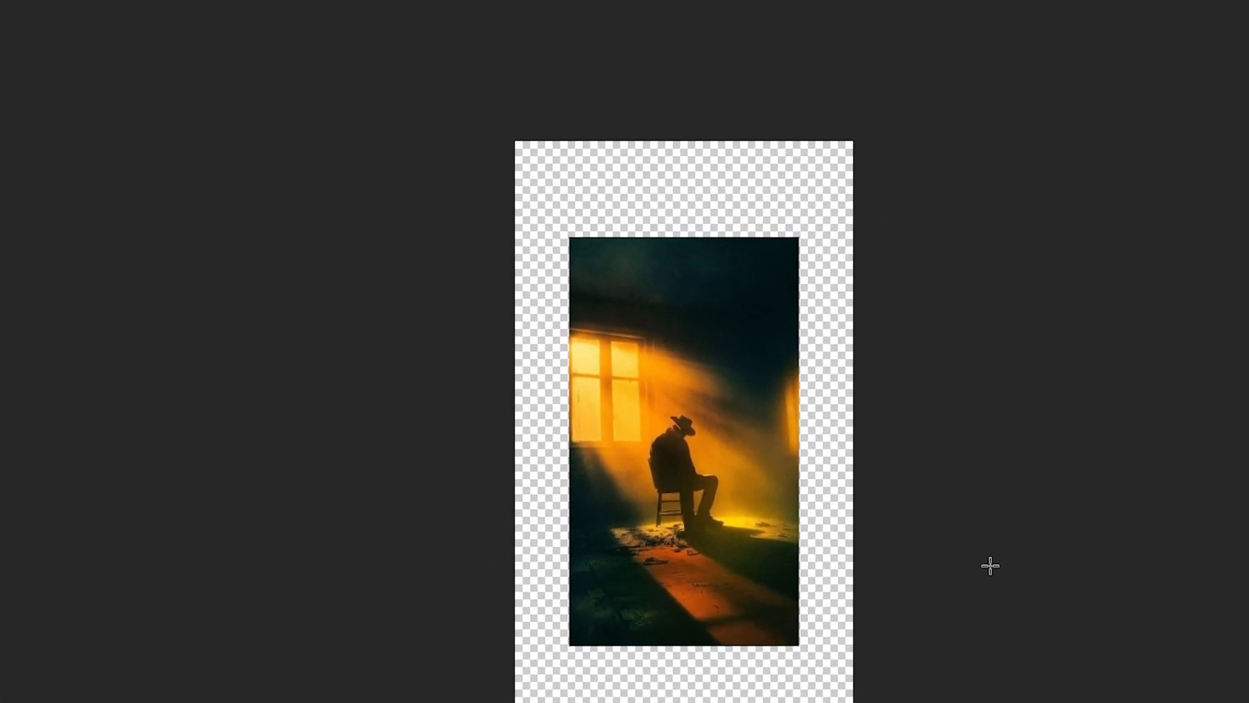
drag(991, 566, 45, 699)
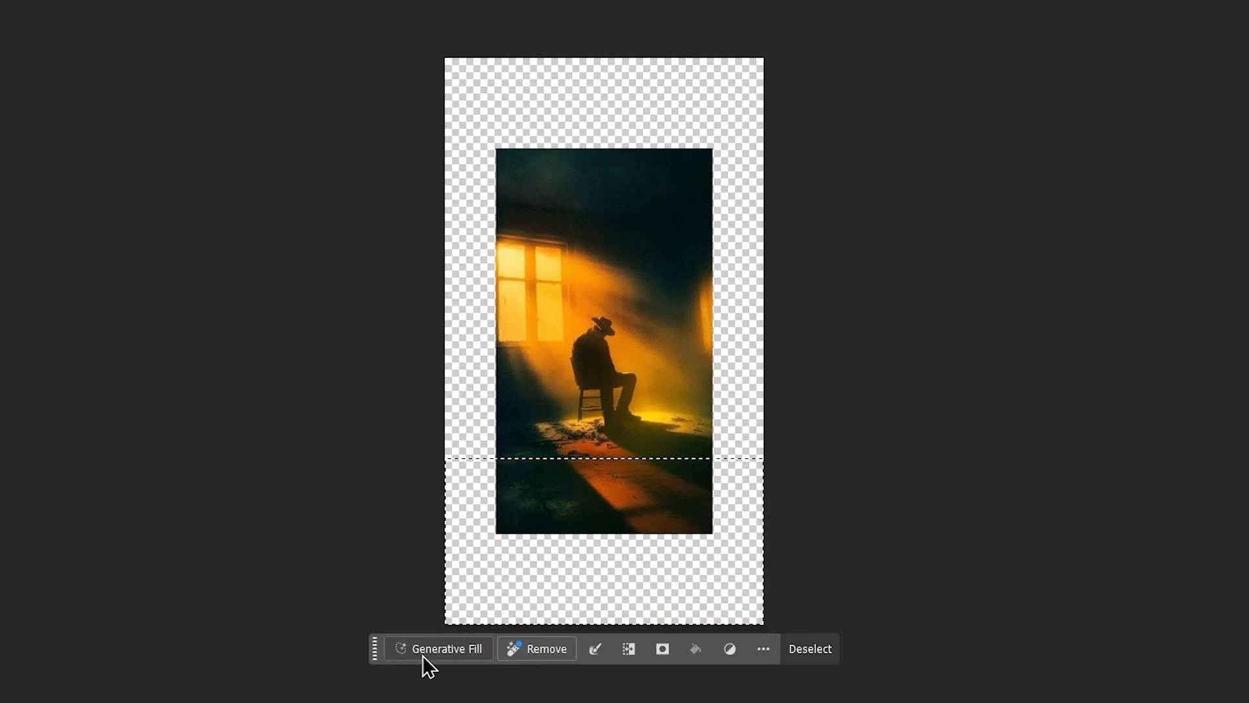
click(423, 655)
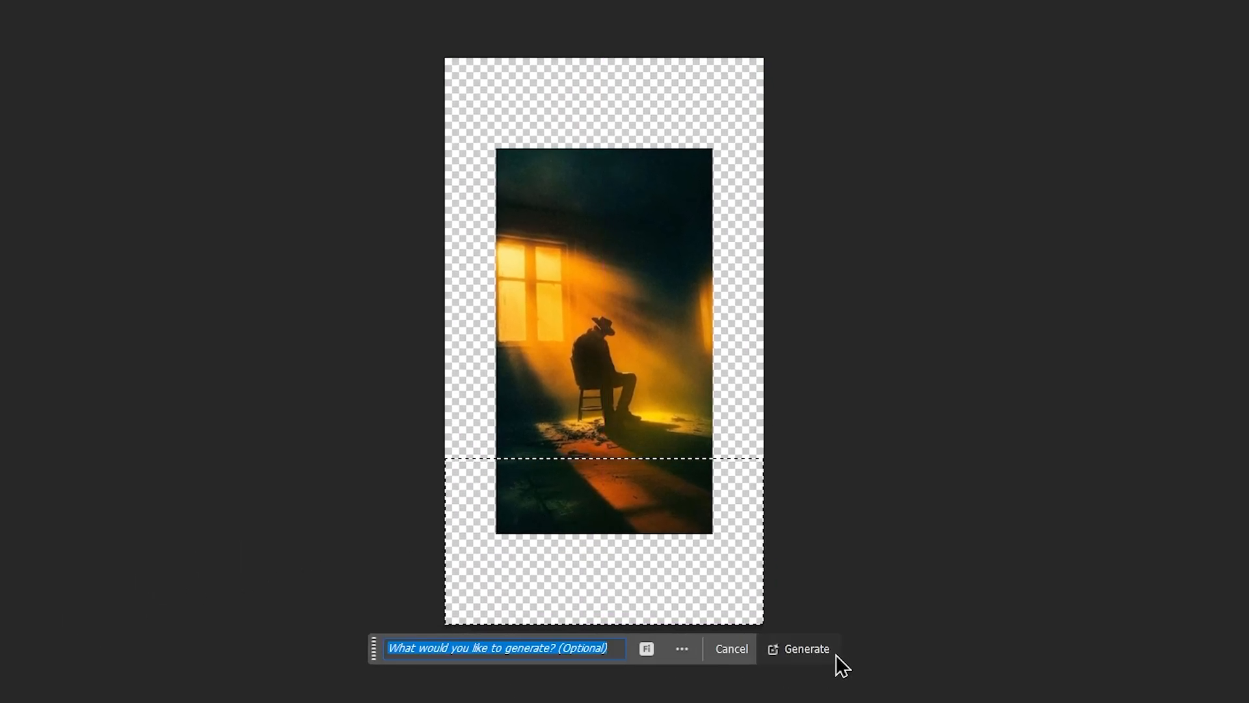
click(785, 650)
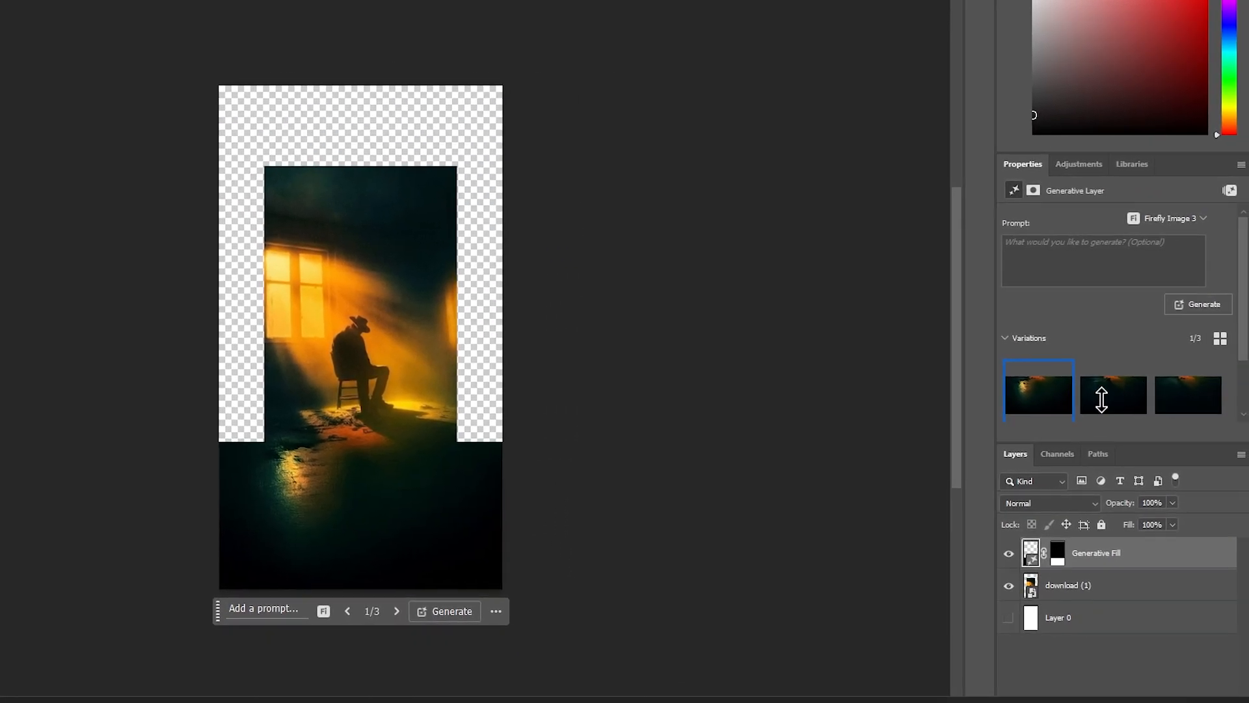
click(1110, 398)
click(1181, 398)
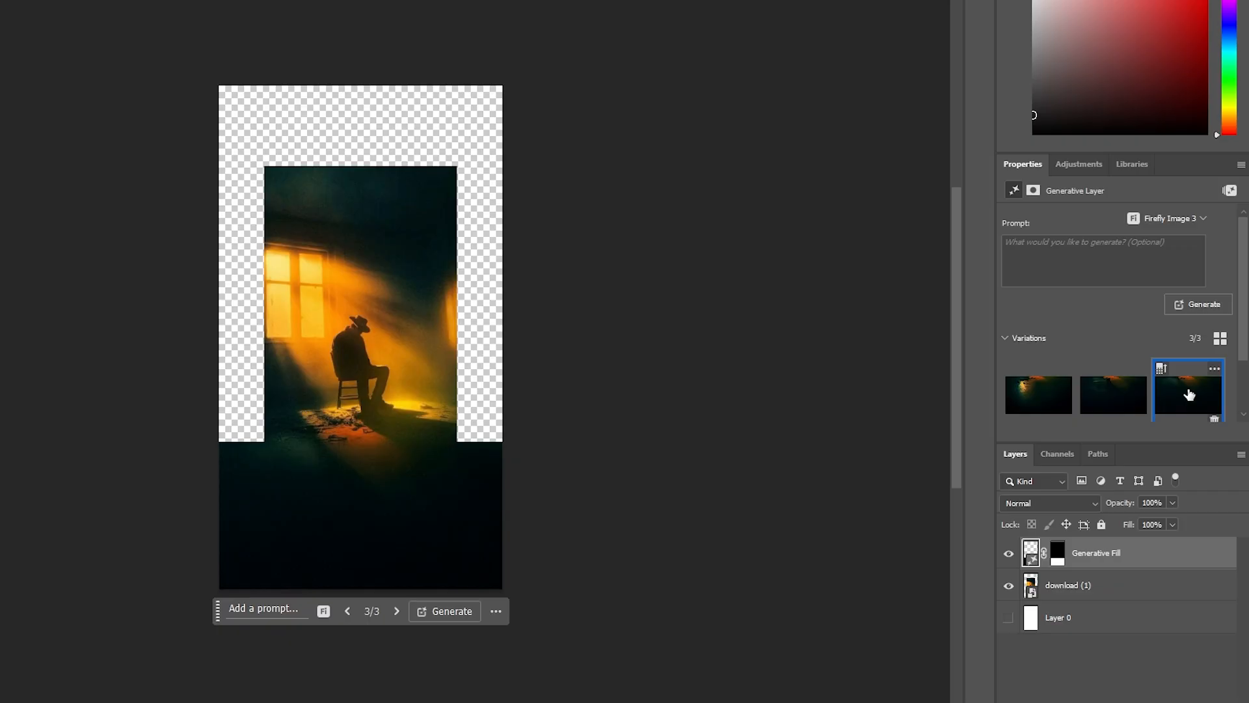
click(1065, 687)
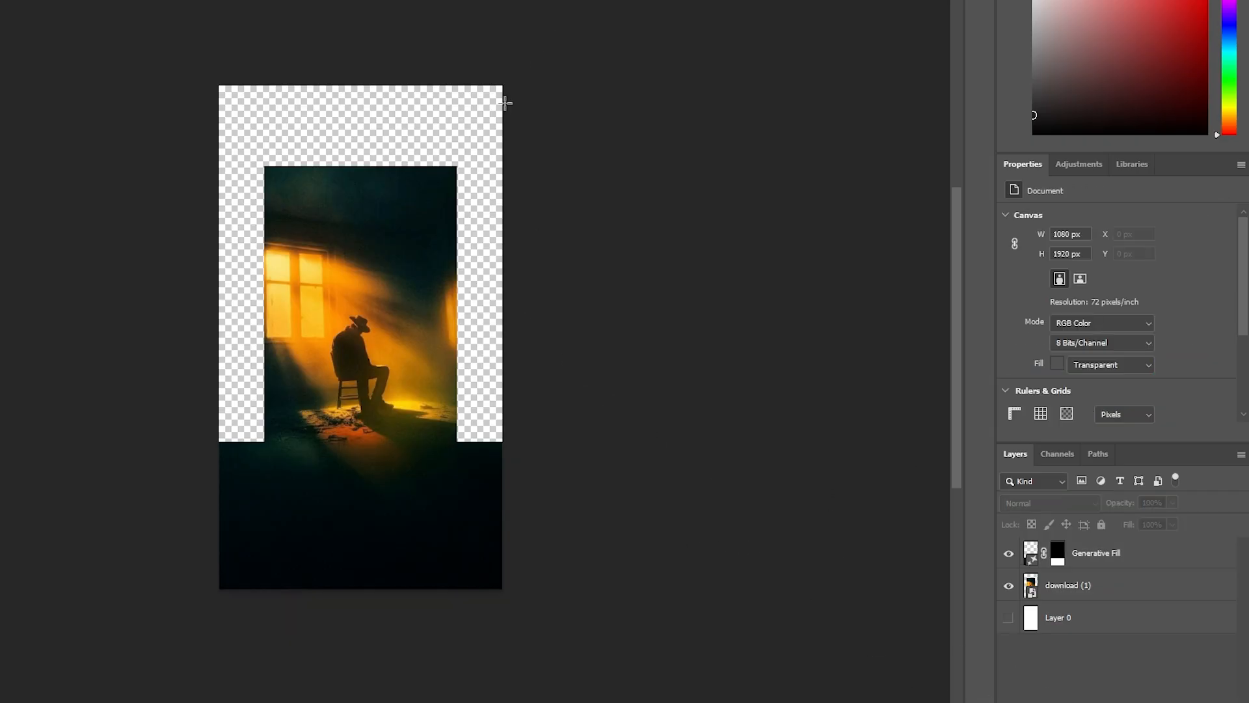
- Select a strip about 242 px wide along the canvas's right edge, overlapping the image, and fill it with Generative Fill without a prompt
drag(503, 84, 437, 458)
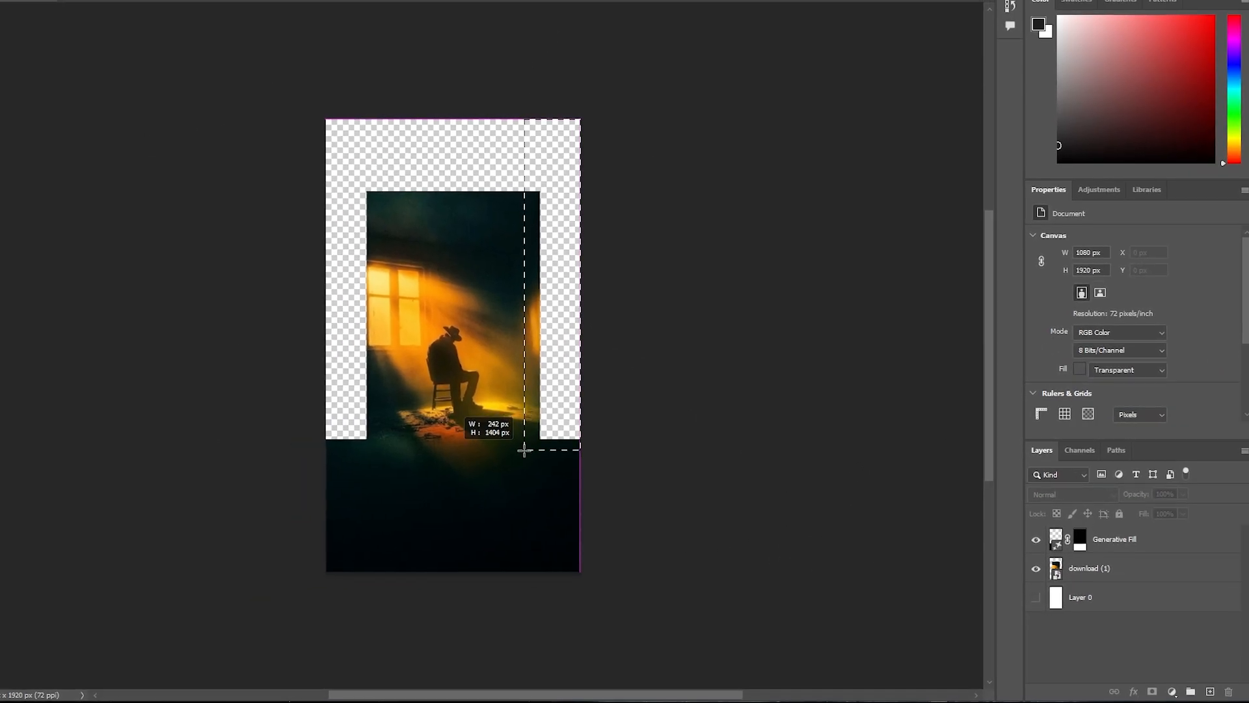
drag(523, 453, 523, 454)
click(407, 489)
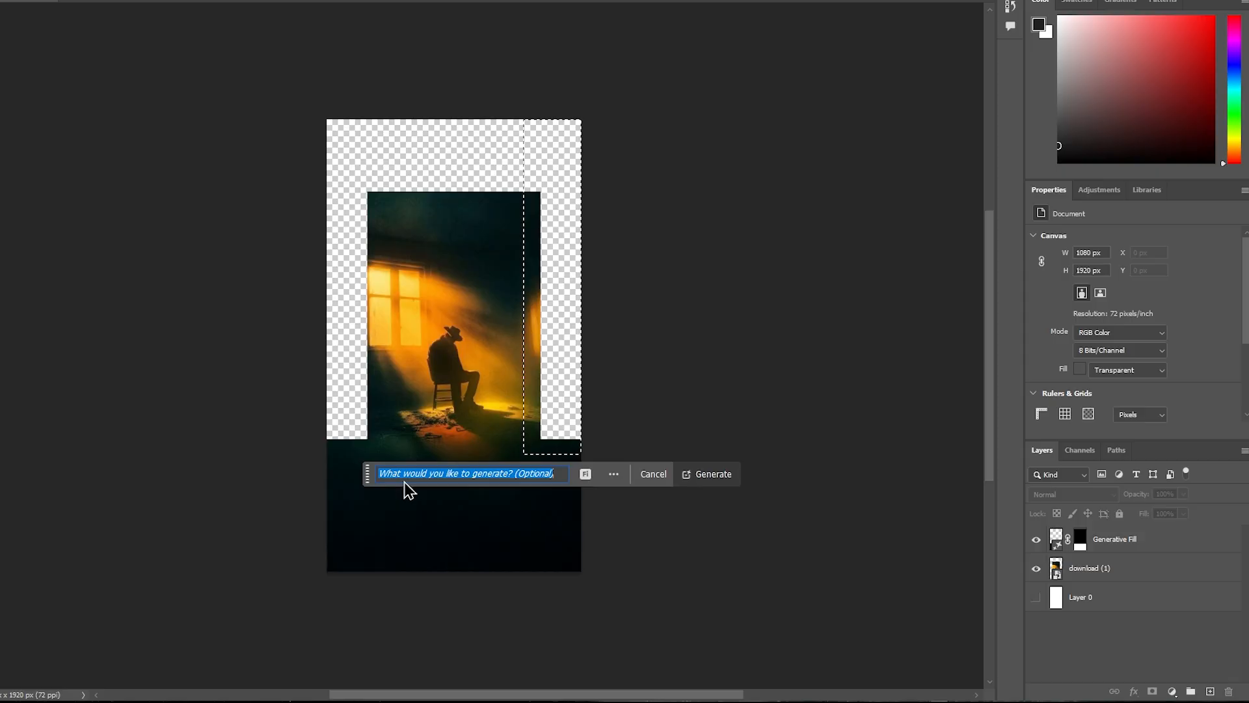
click(674, 485)
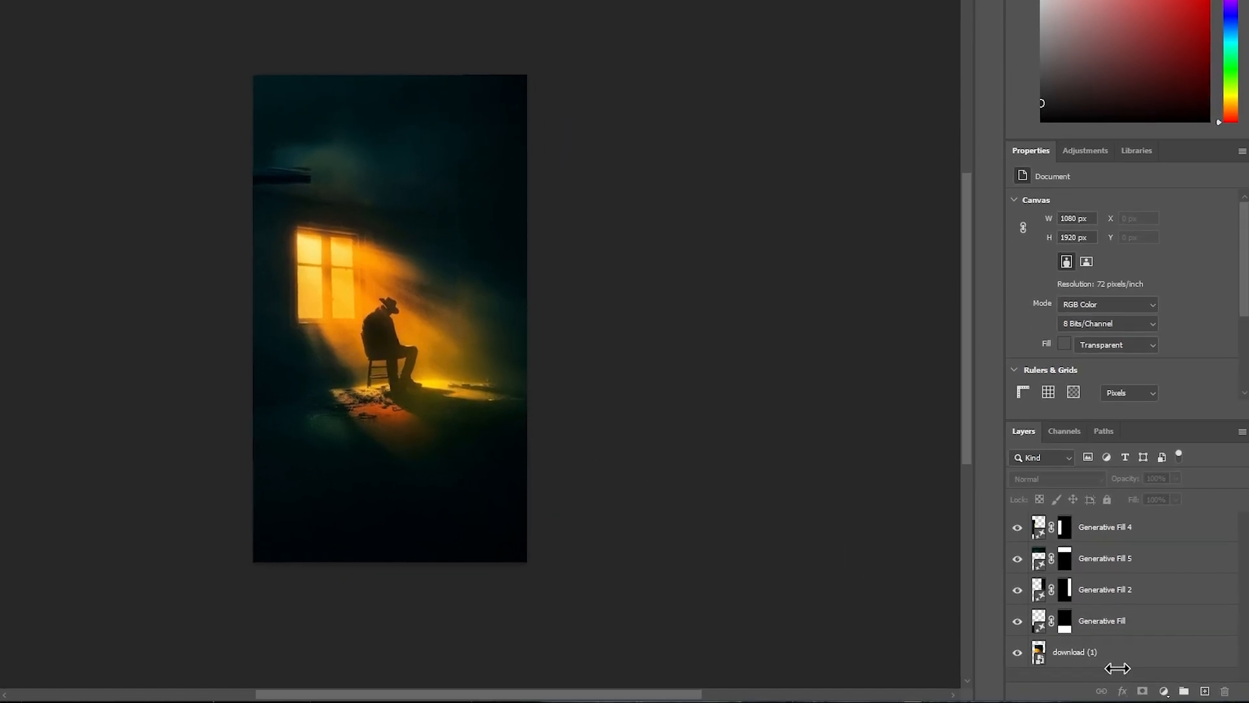
- Merge the download (1) image layer and all the Generative Fill layers into one layer
click(1170, 665)
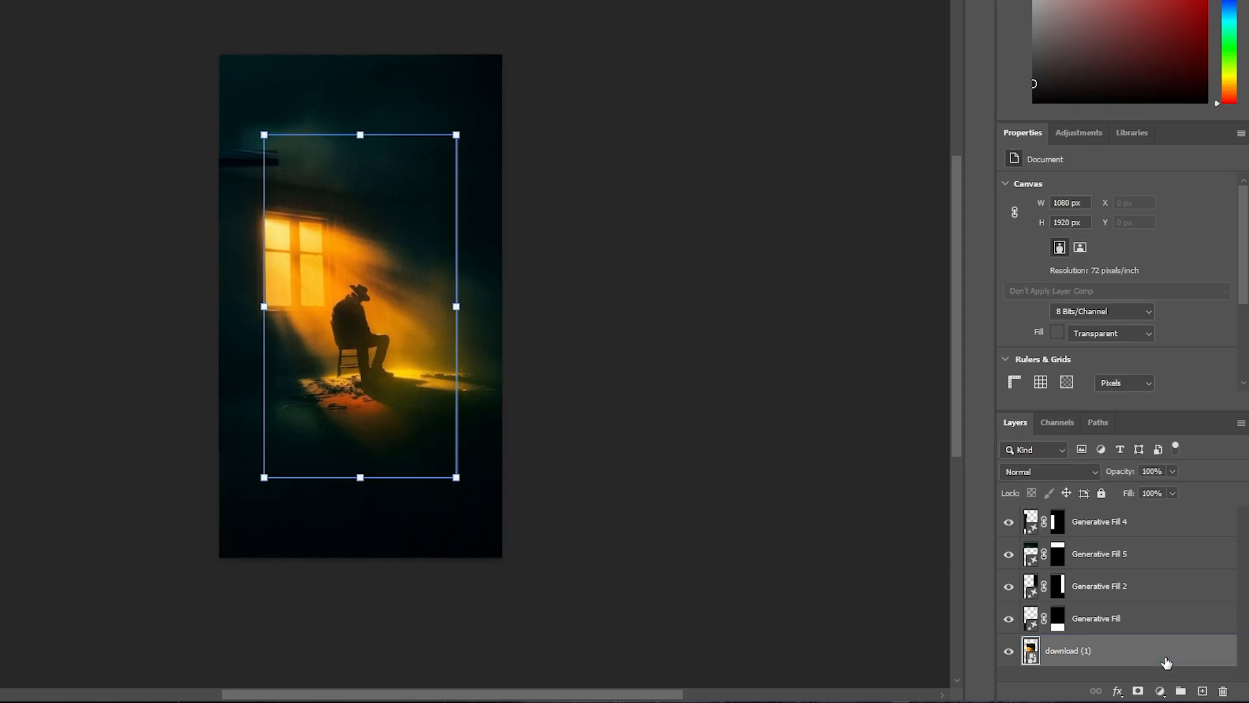
shift+click(1161, 544)
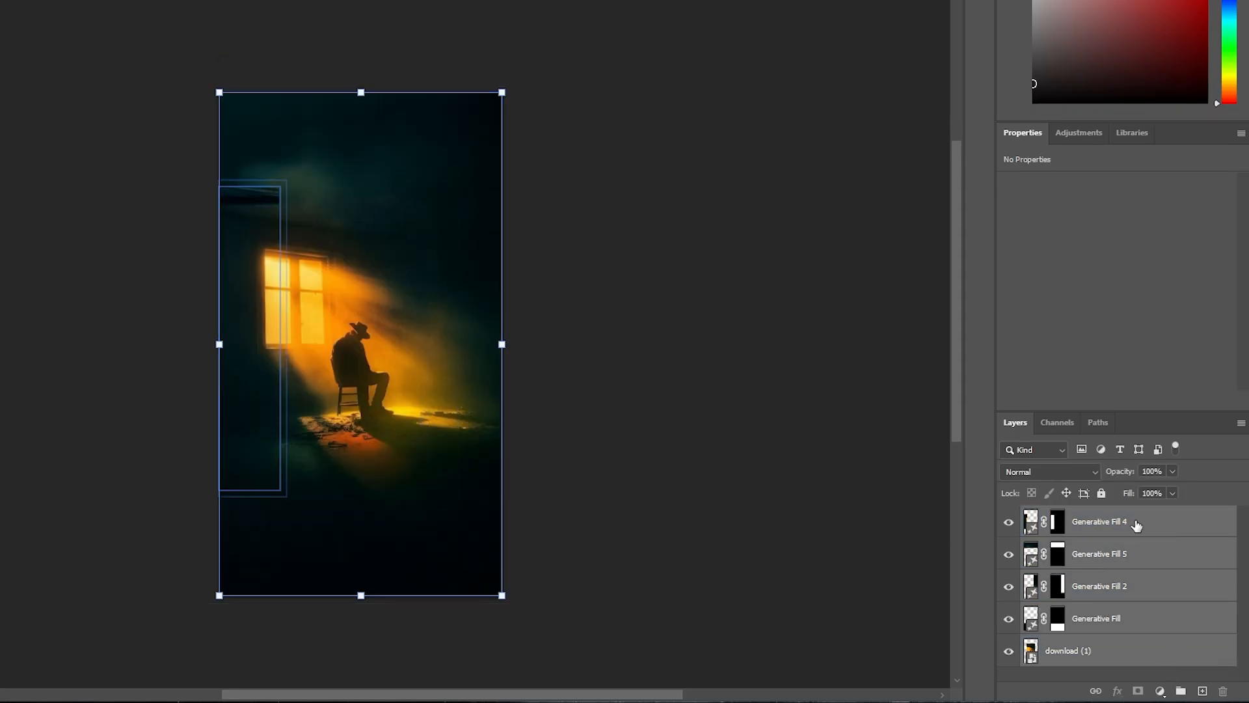
right_click(1136, 522)
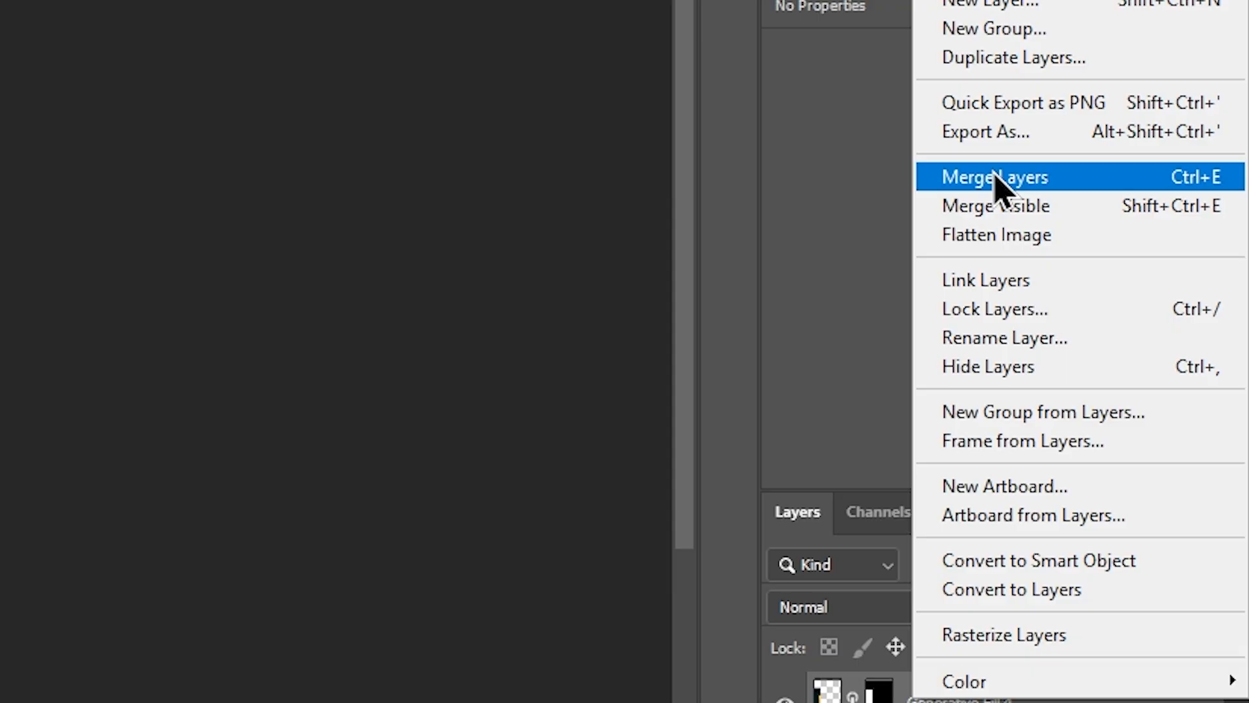
click(994, 177)
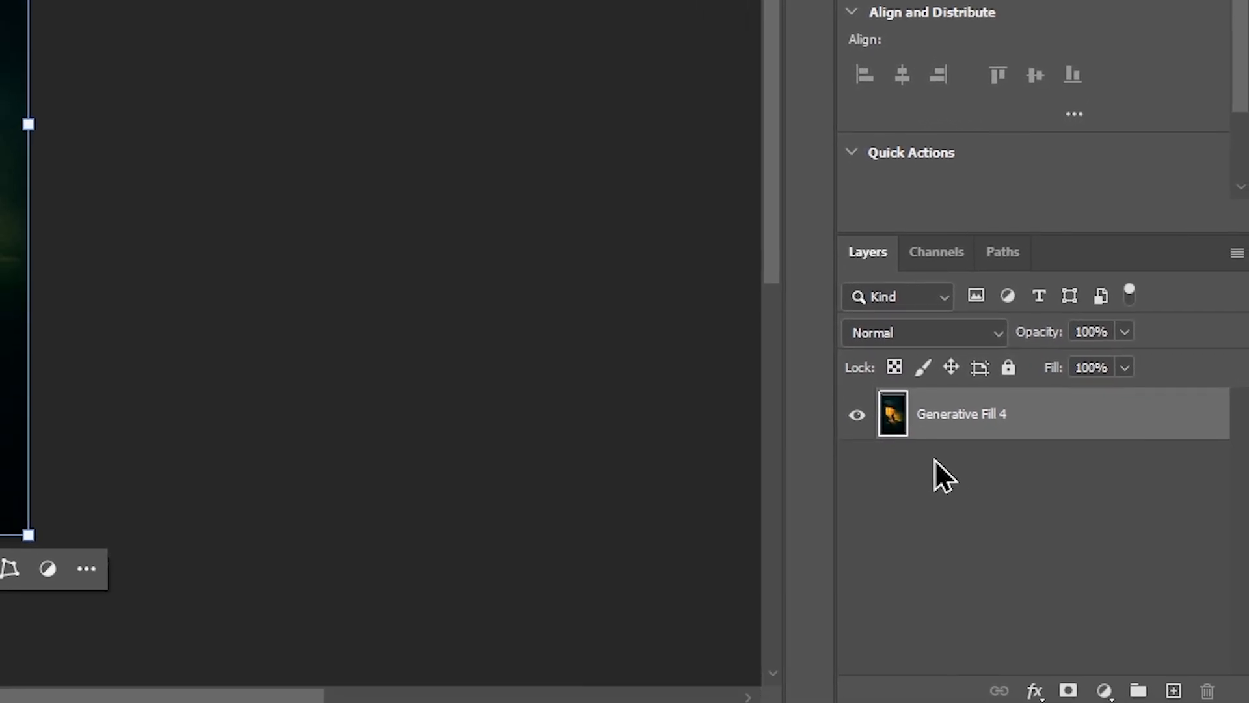
click(743, 441)
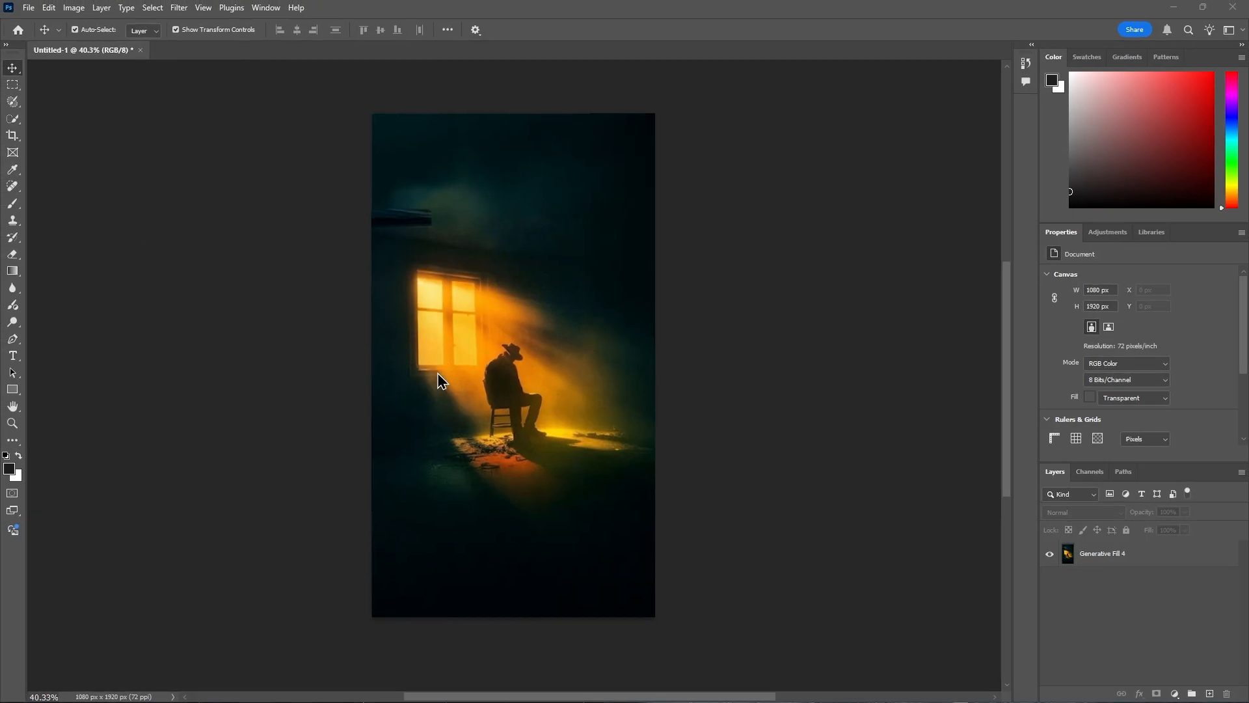
- Select the seated man in the hat and his chair with the Quick Selection tool
click(12, 118)
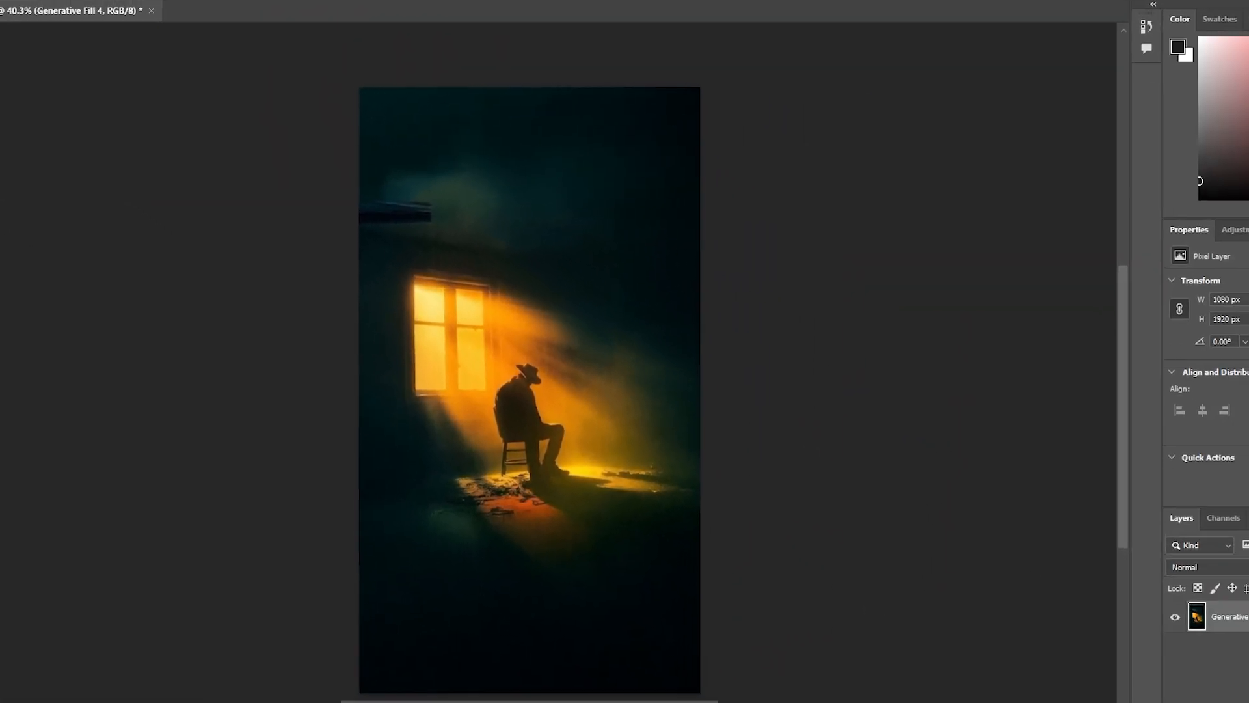
scroll(530, 444, up, 8)
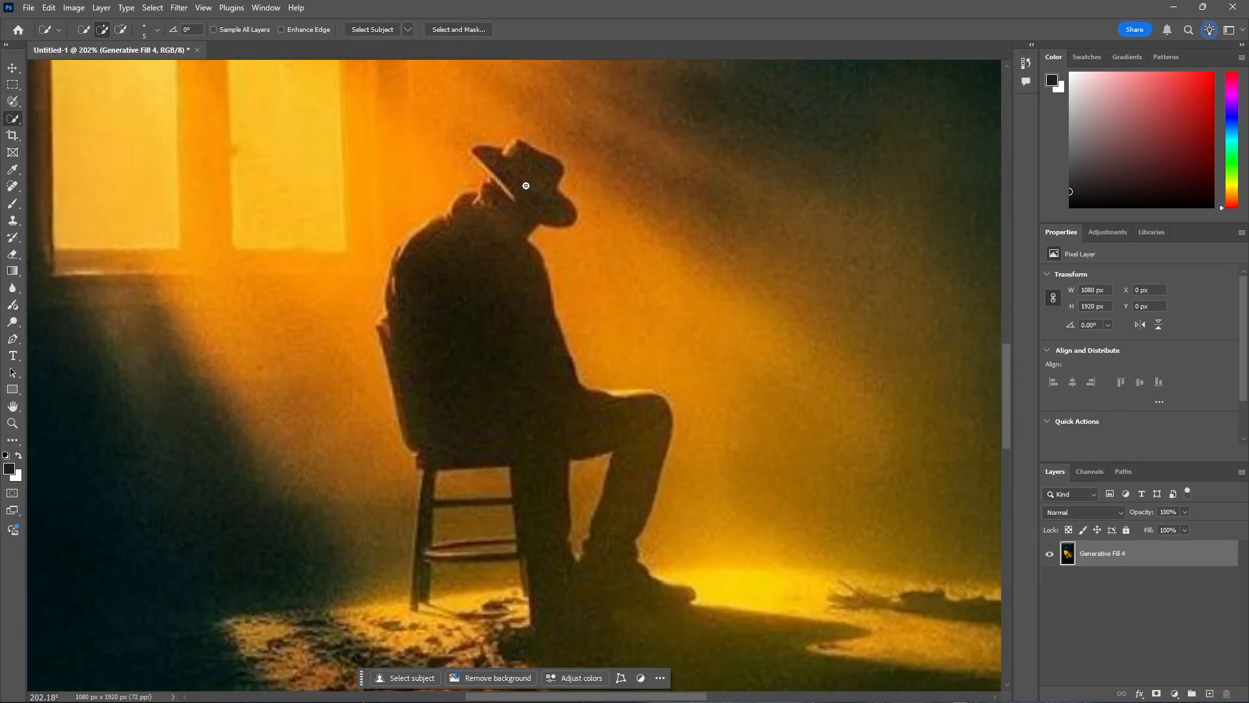
mouse_move(473, 306)
mouse_down()
mouse_move(514, 374)
mouse_move(622, 445)
mouse_move(620, 568)
mouse_move(553, 579)
mouse_move(694, 604)
mouse_up()
scroll(693, 604, up, 2)
mouse_move(542, 605)
mouse_down()
mouse_move(563, 365)
mouse_move(612, 374)
mouse_up()
drag(323, 321, 502, 361)
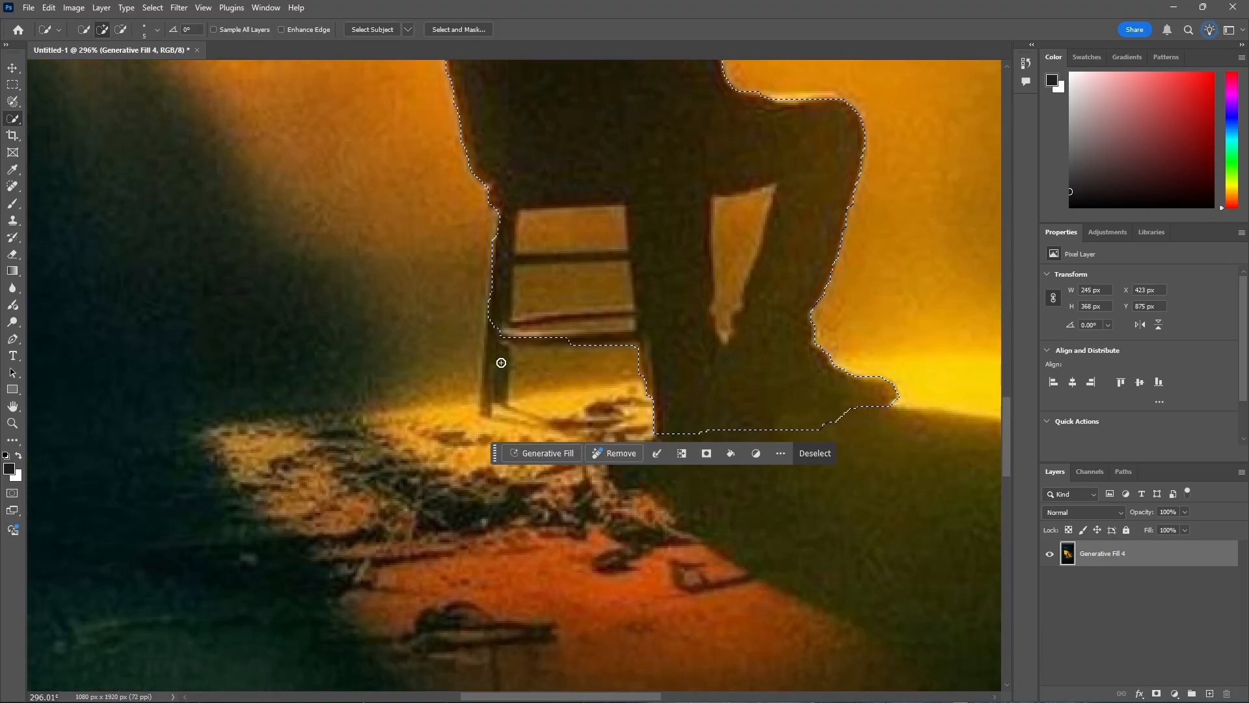
scroll(521, 423, down, 5)
scroll(573, 232, up, 7)
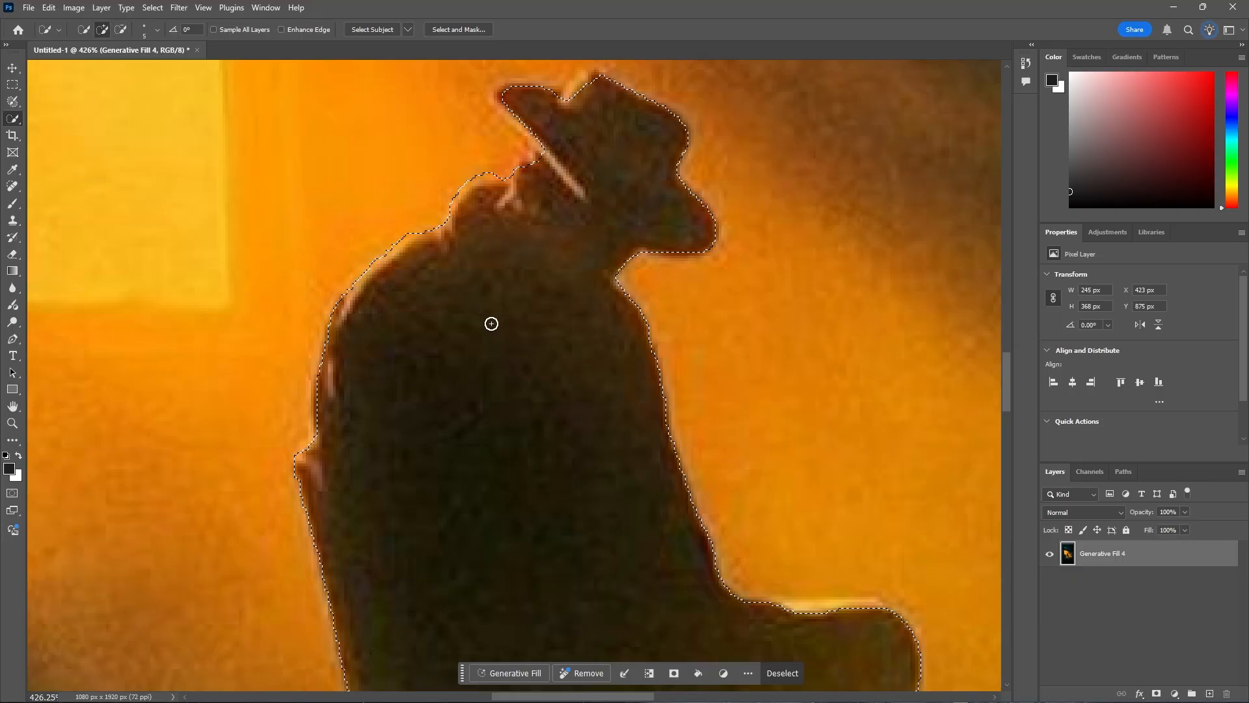
- Set the Quick Selection brush size to 10 px and subtract the excess background behind the man's shoulder from the selection
key(bracketright)
key(bracketright)
key(bracketright)
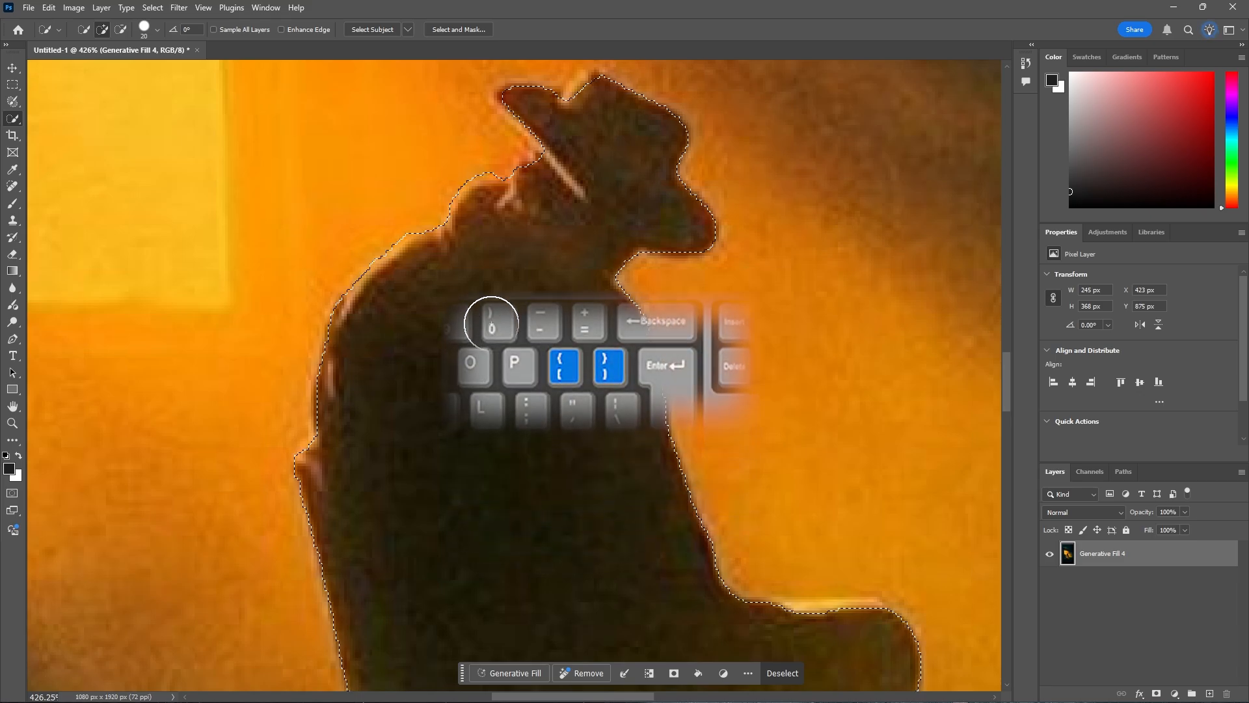
key(bracketleft)
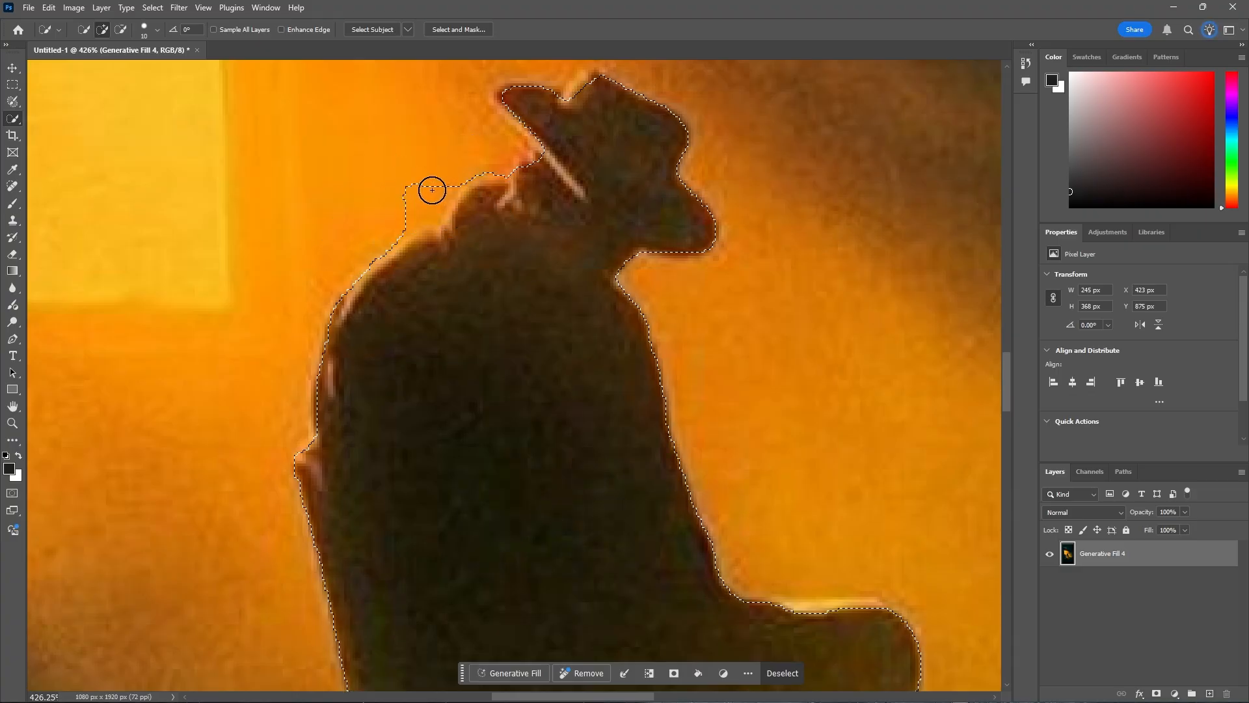
key(alt)
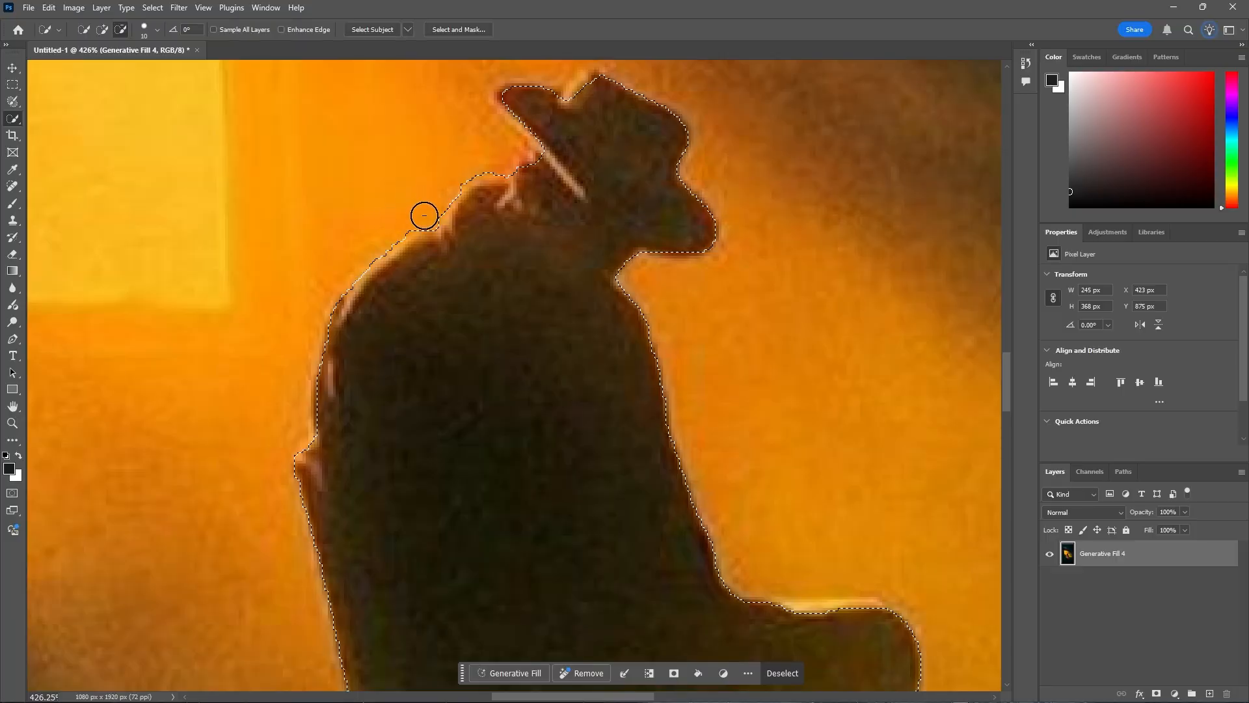
scroll(505, 397, down, 3)
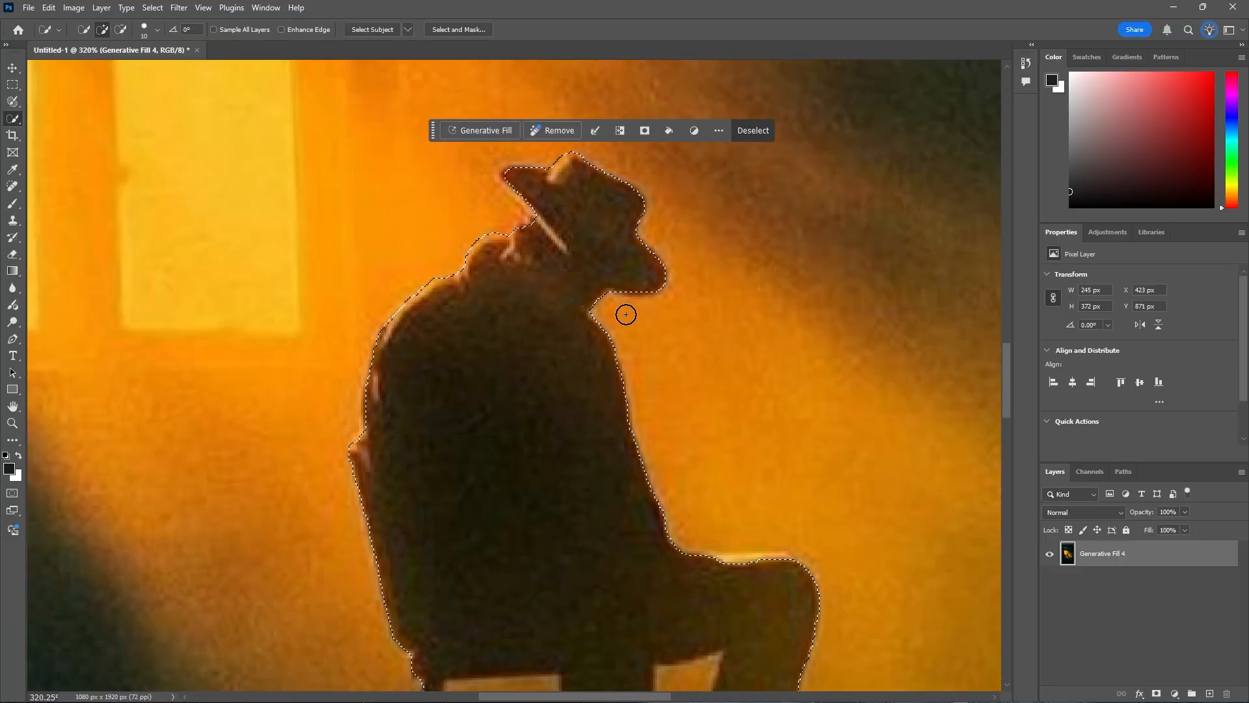
- Add the rear brim of the man's hat to the selection and reduce the Quick Selection brush size to 6 px
click(512, 173)
scroll(552, 204, up, 5)
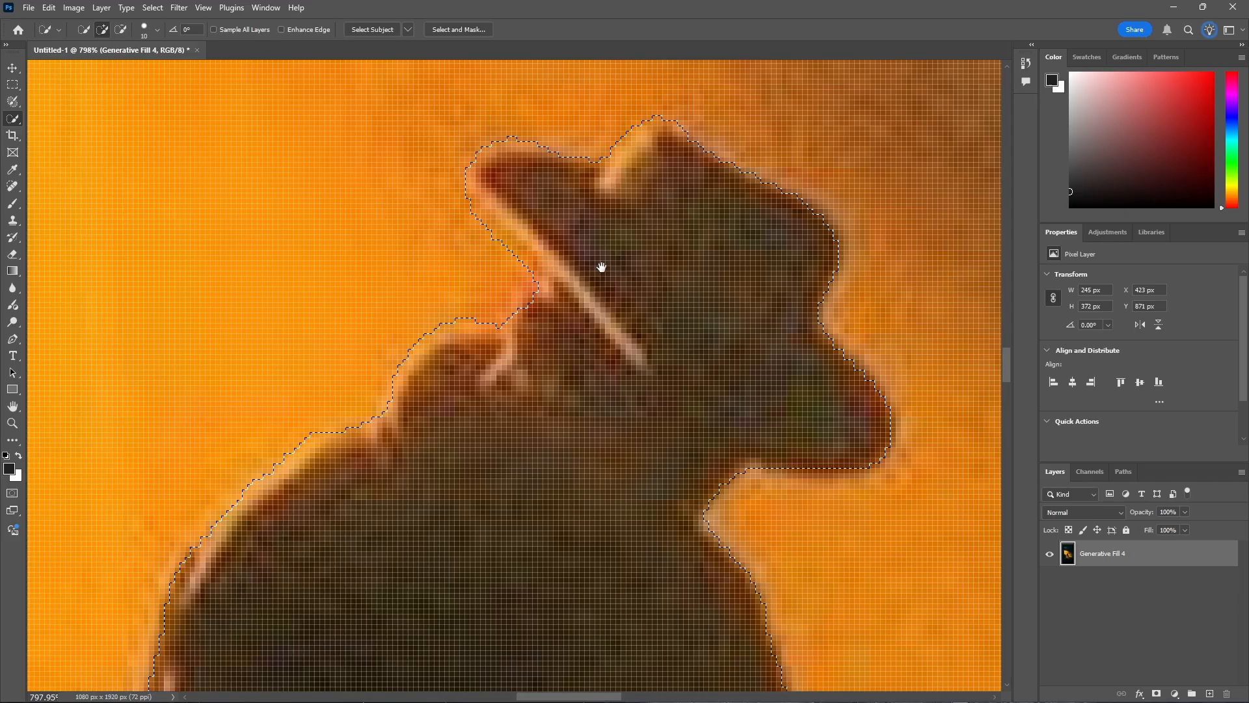
key(bracketleft)
key(bracketleft)
key(bracketleft)
key(bracketleft)
scroll(521, 193, down, 8)
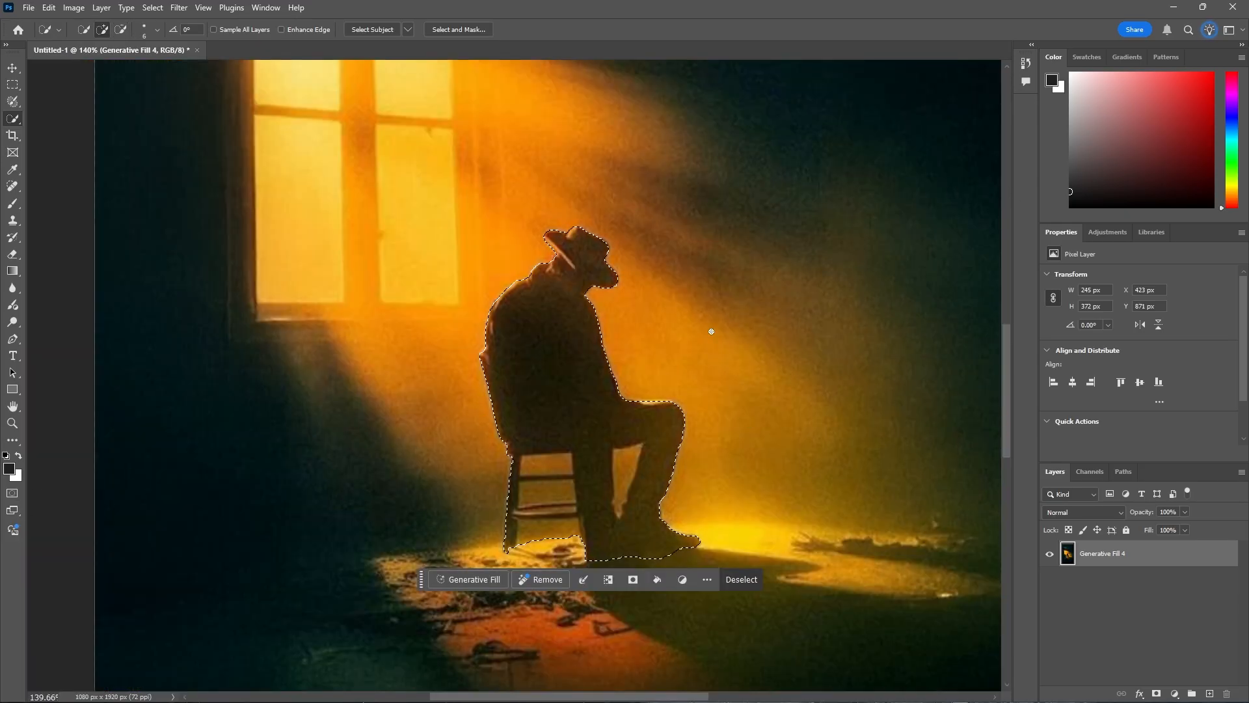
- Copy the selected man and chair to a new layer and check the cutout with the full image layer temporarily hidden
key(v)
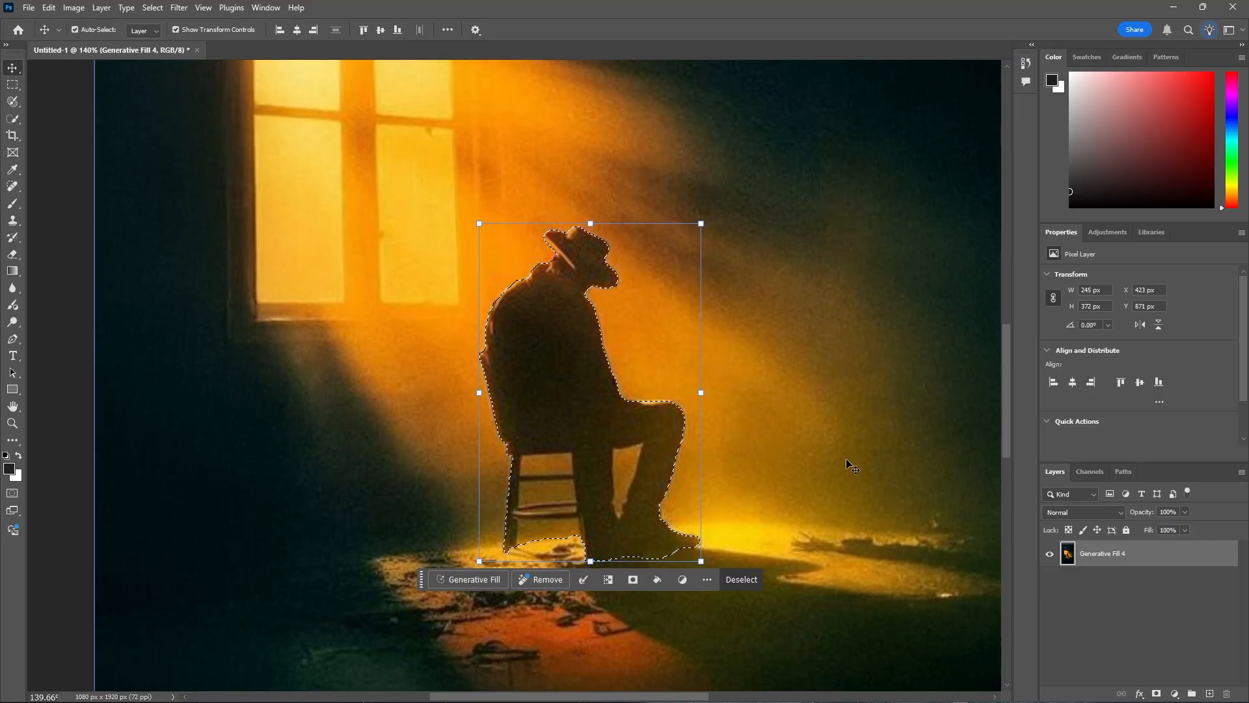
key(ctrl+j)
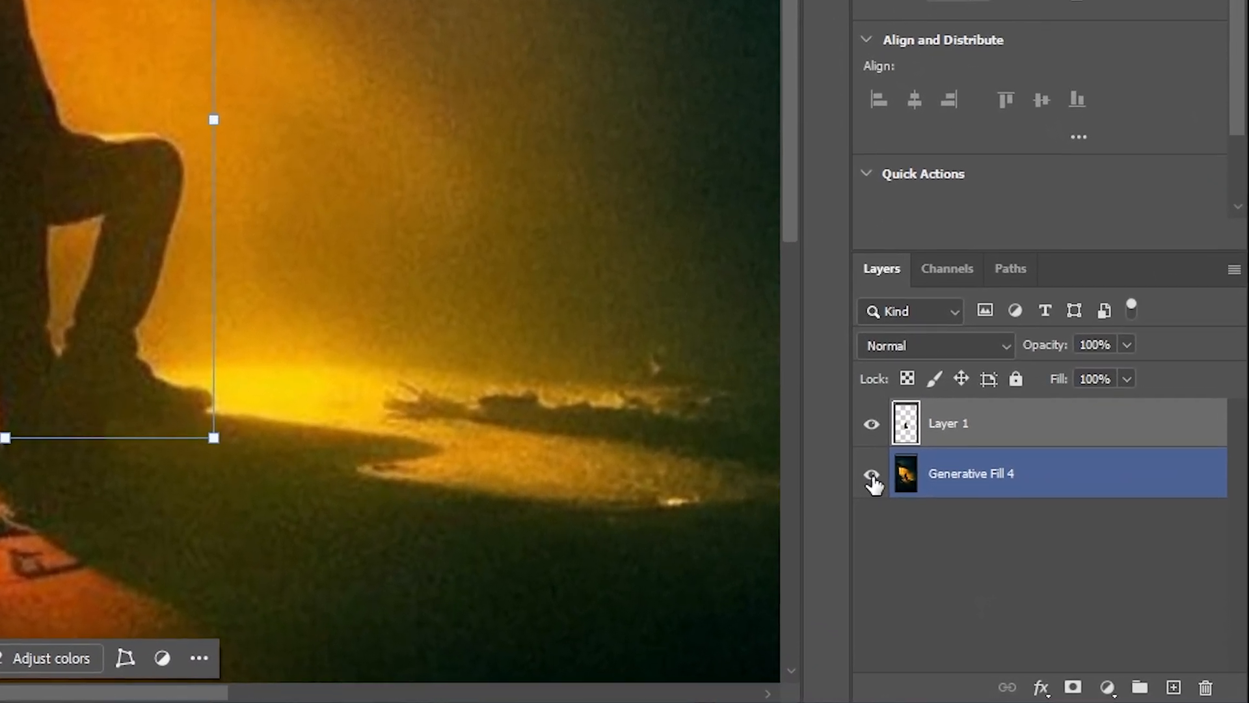
click(897, 494)
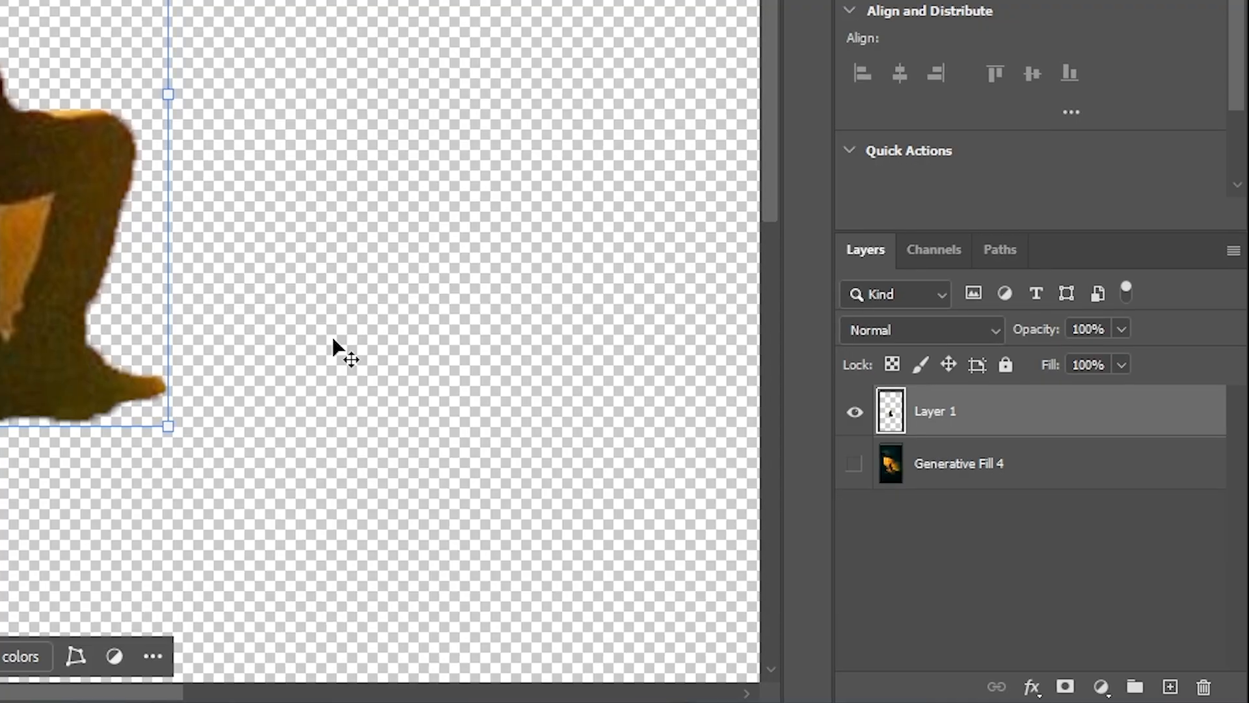
click(854, 463)
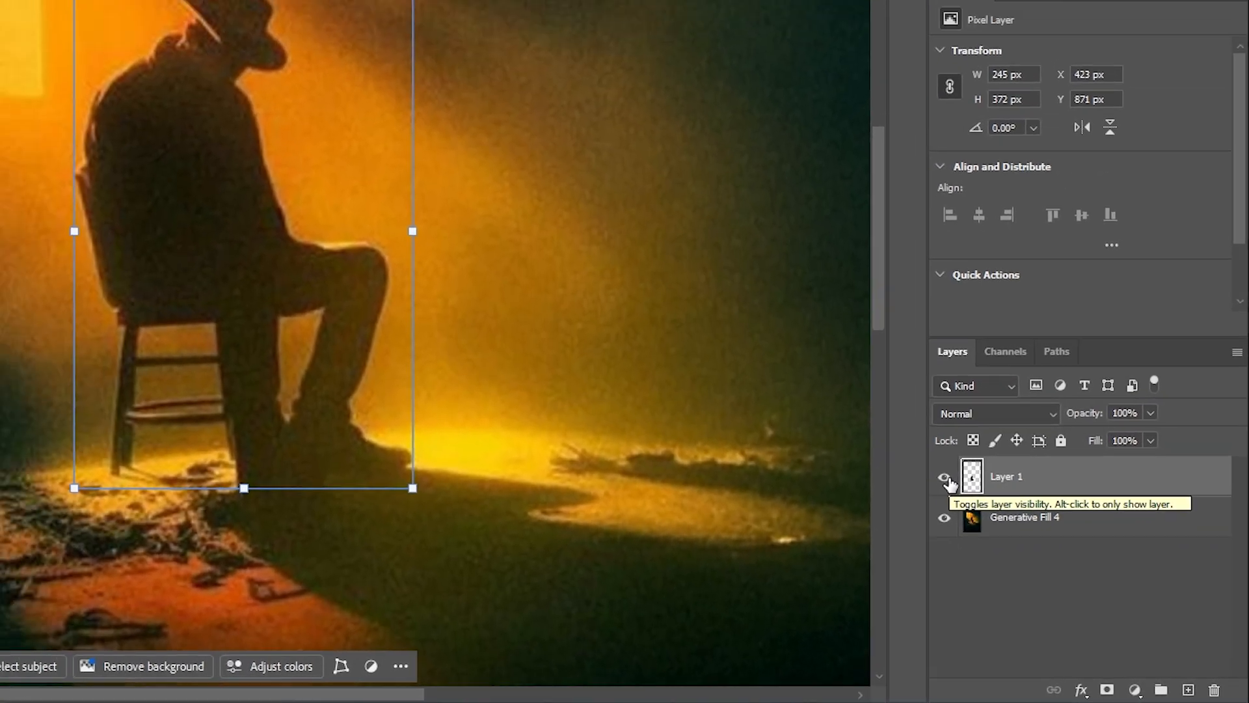
- Hide the layer holding the man and chair cutout and make the full image layer, Generative Fill 4, active
click(949, 480)
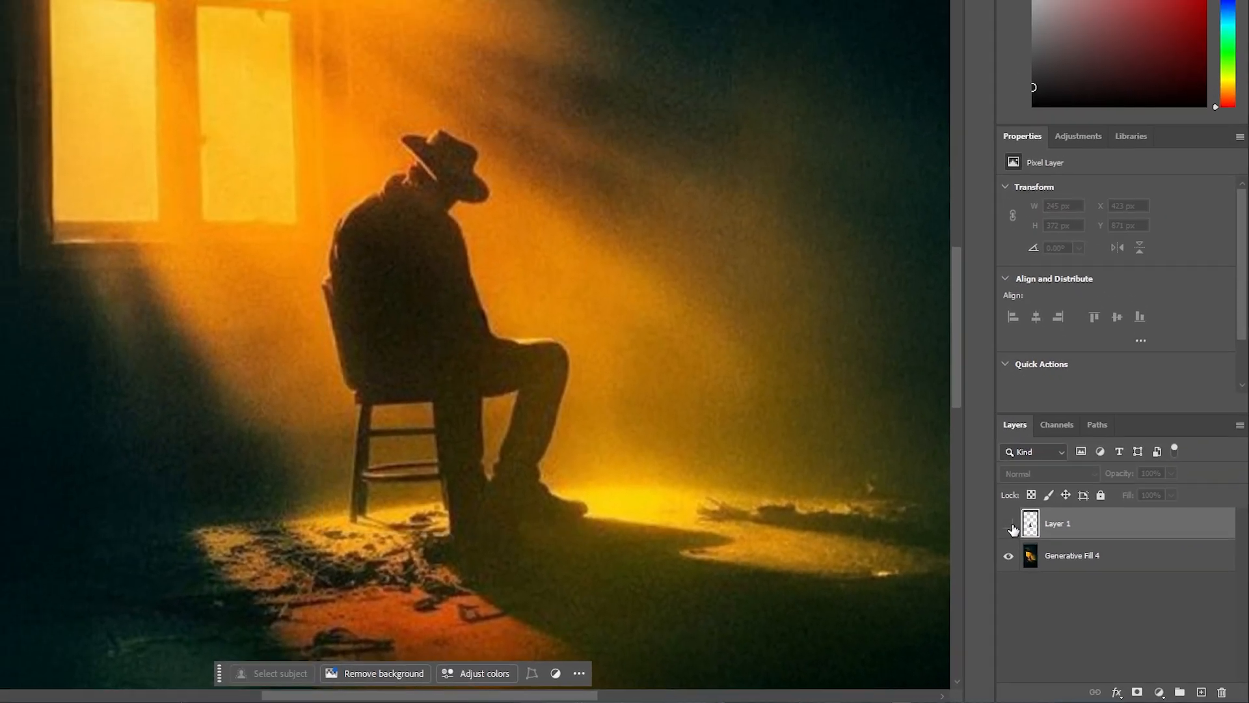
click(994, 526)
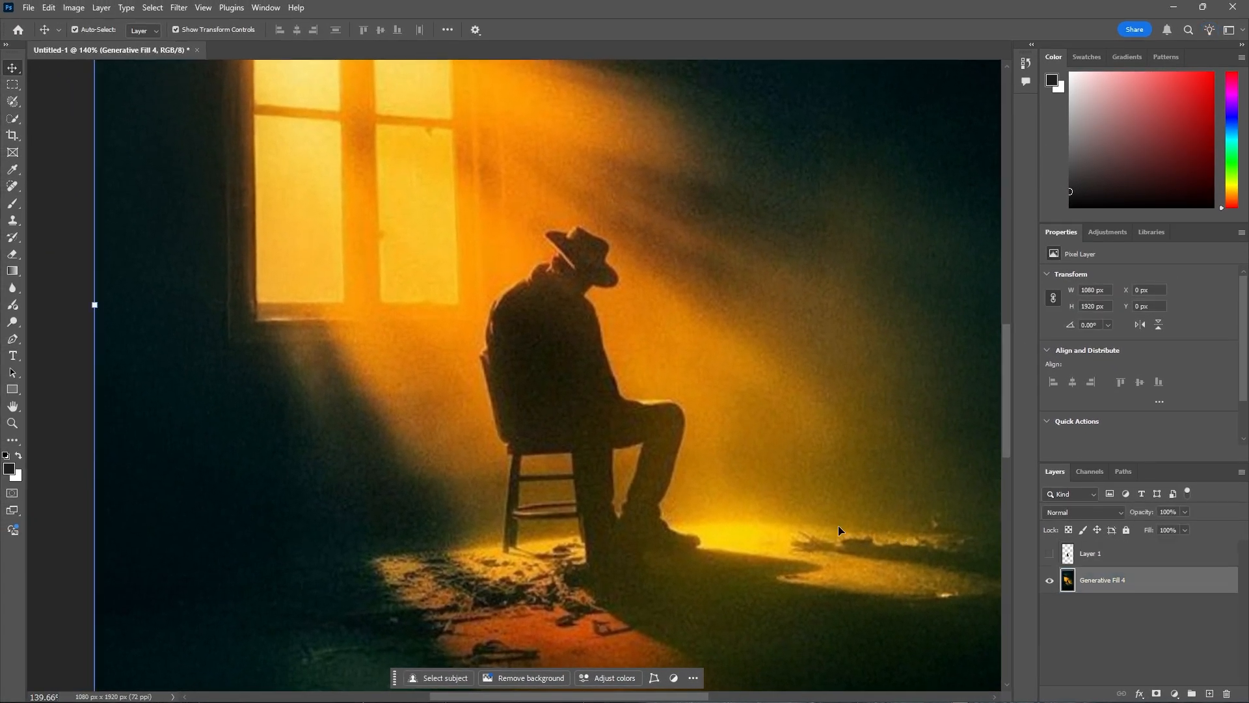
scroll(744, 493, down, 4)
drag(827, 486, 734, 474)
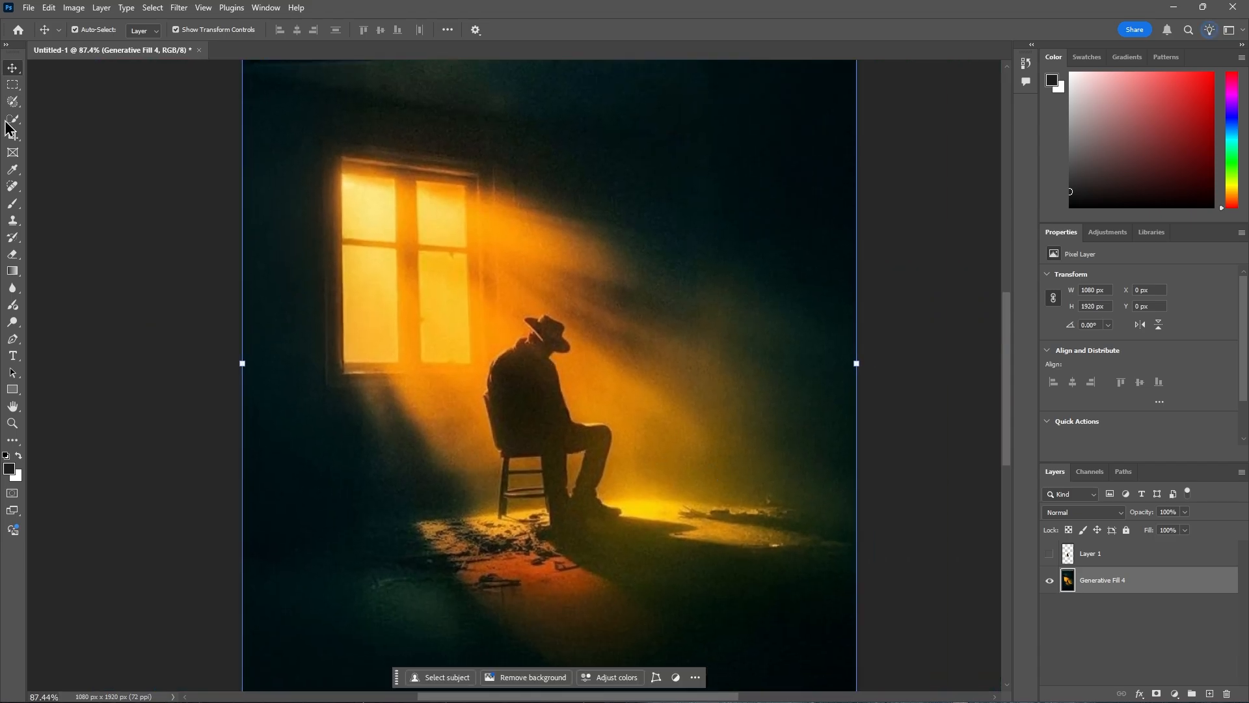
- Remove the seated man and chair from the full image using Generative Fill with the prompt "Remove", choosing the second variation
click(12, 84)
mouse_move(633, 304)
mouse_down()
mouse_move(540, 372)
mouse_move(476, 533)
mouse_up()
click(460, 551)
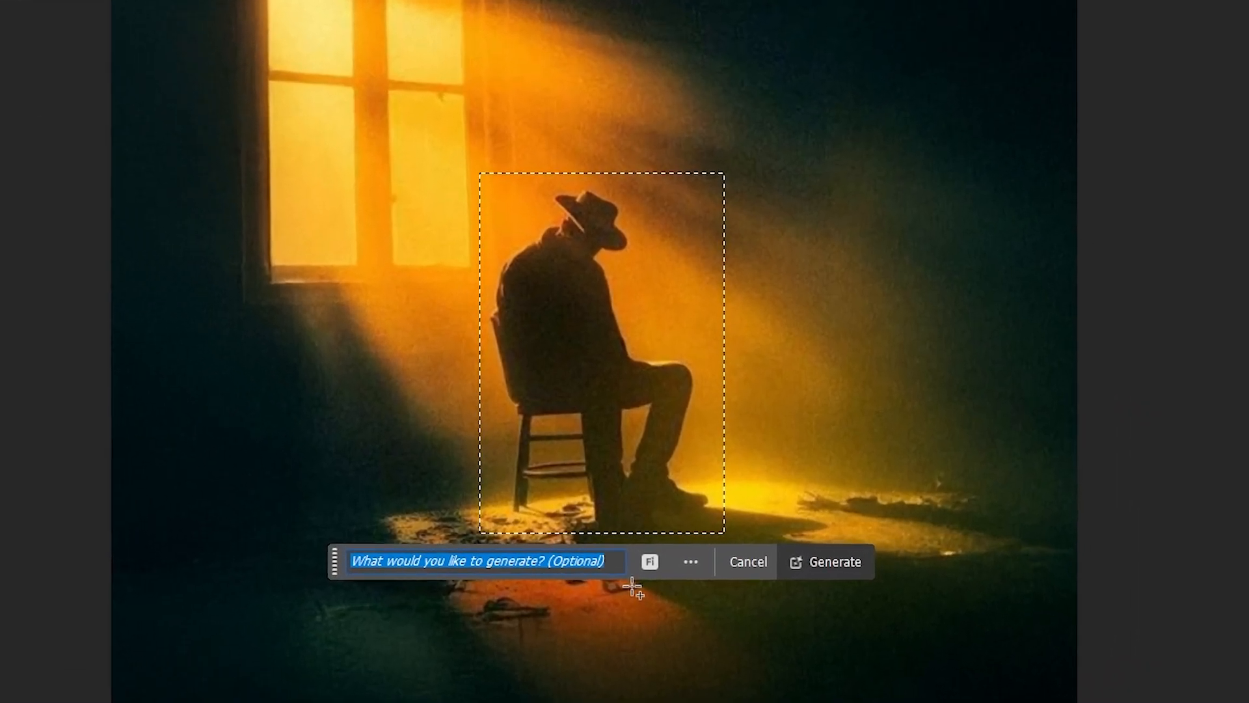
text(Remove)
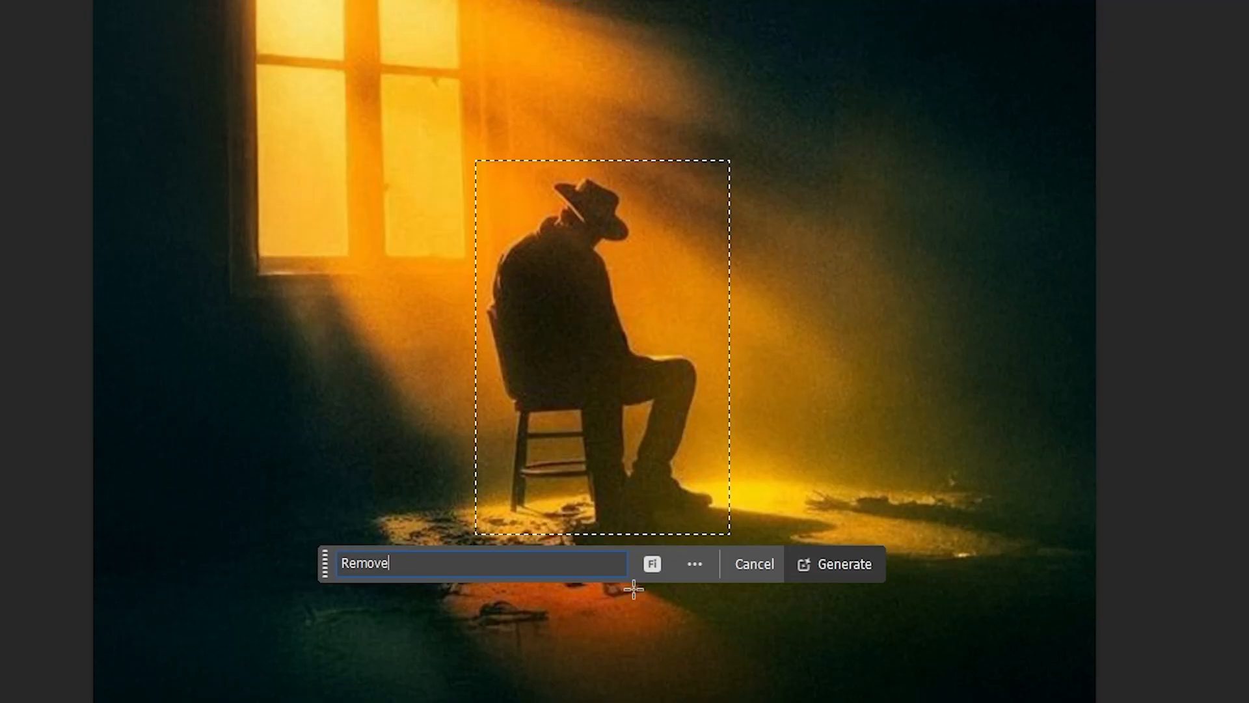
key(Return)
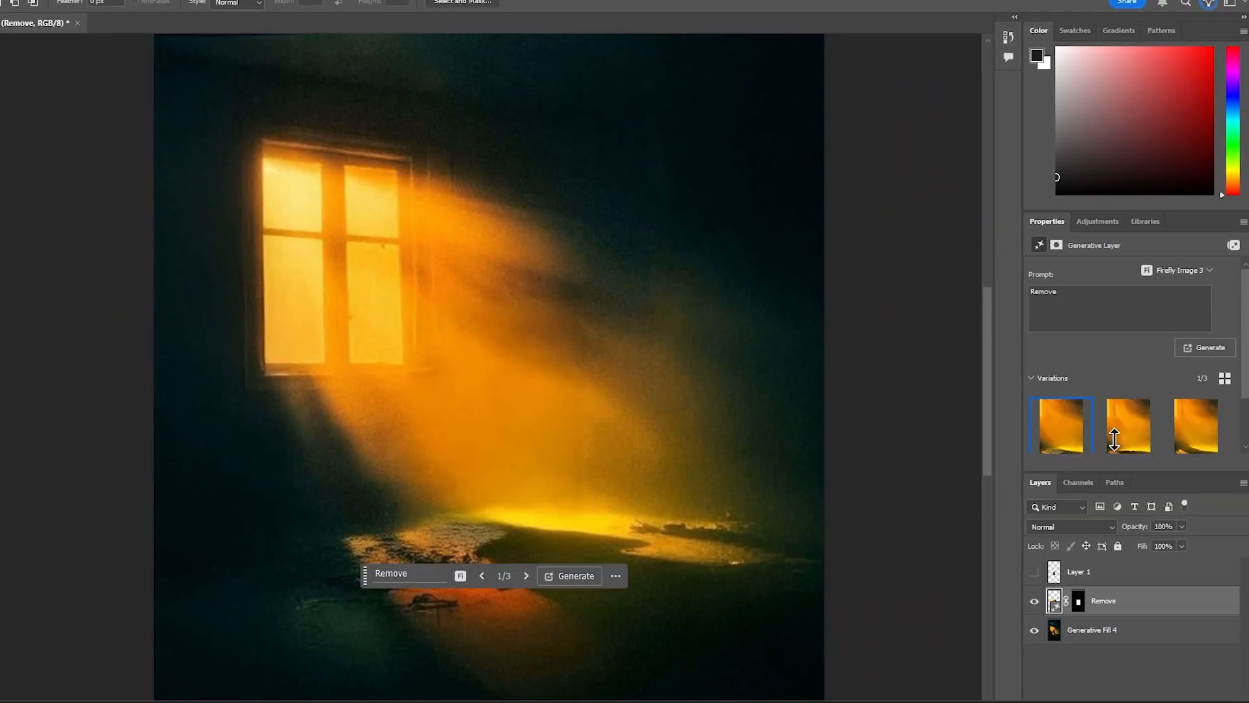
click(1130, 433)
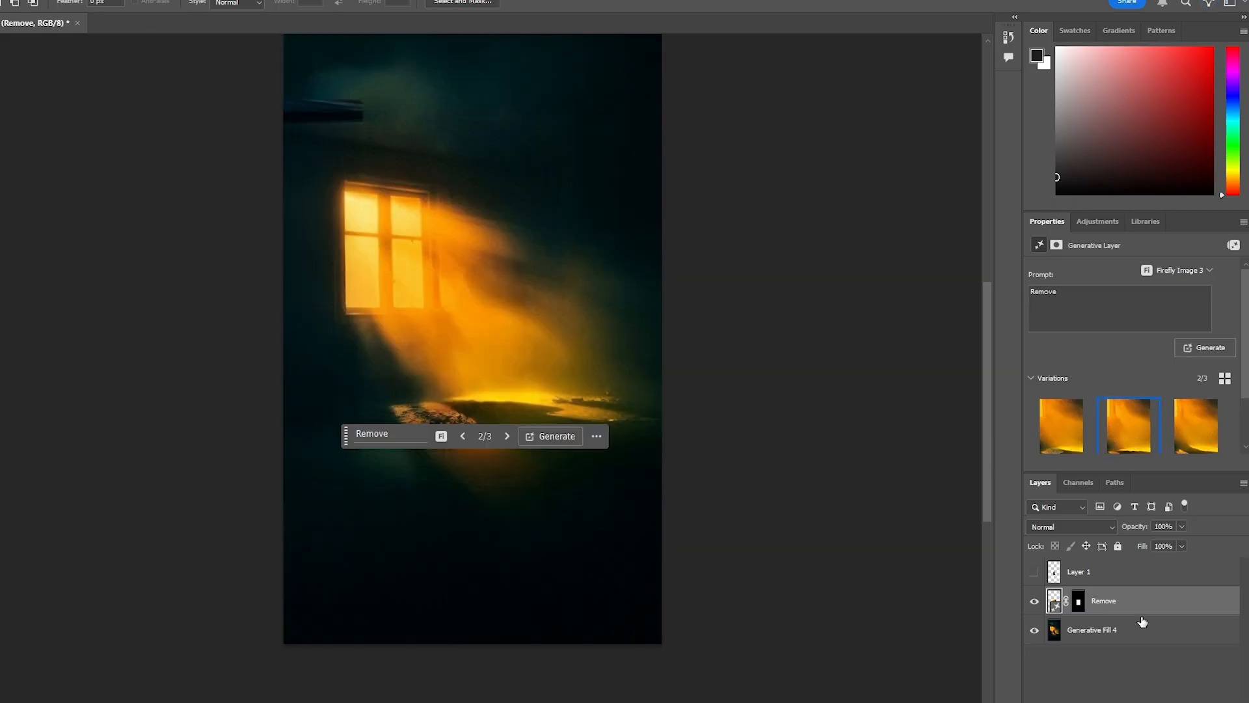
- Merge the Remove layer with Generative Fill 4 and show the man and chair cutout again
shift+click(1154, 633)
right_click(1126, 604)
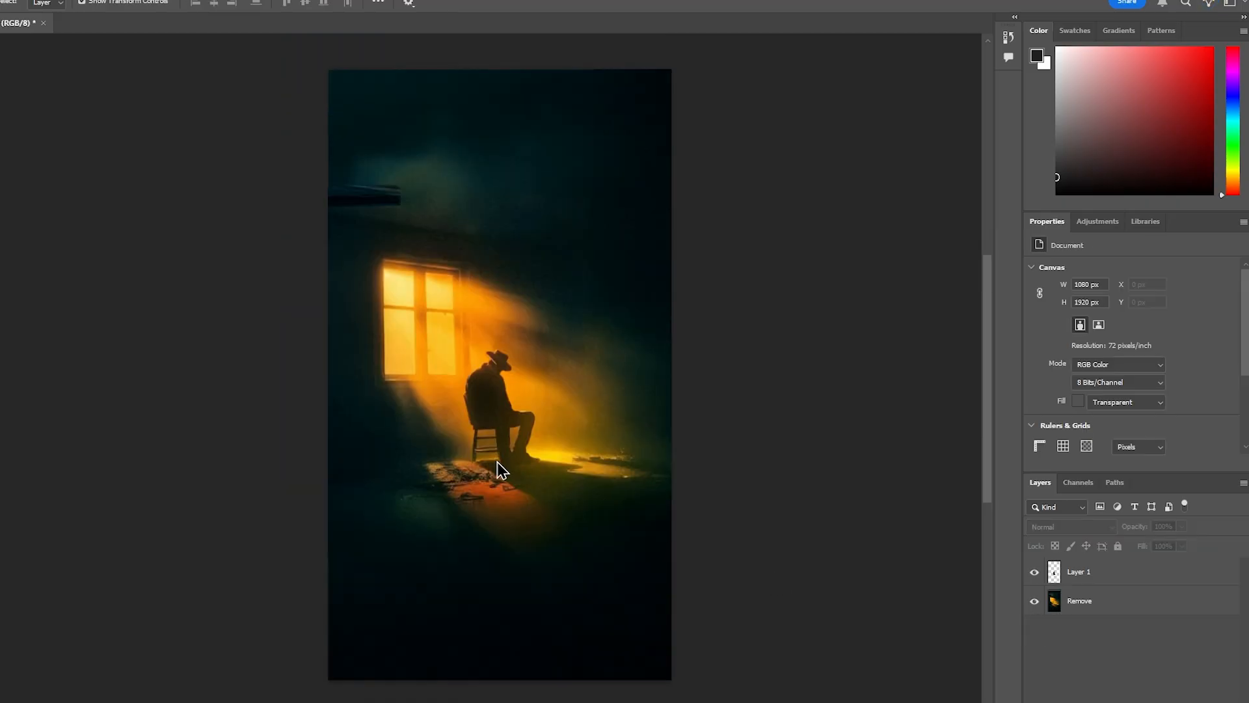
click(1039, 575)
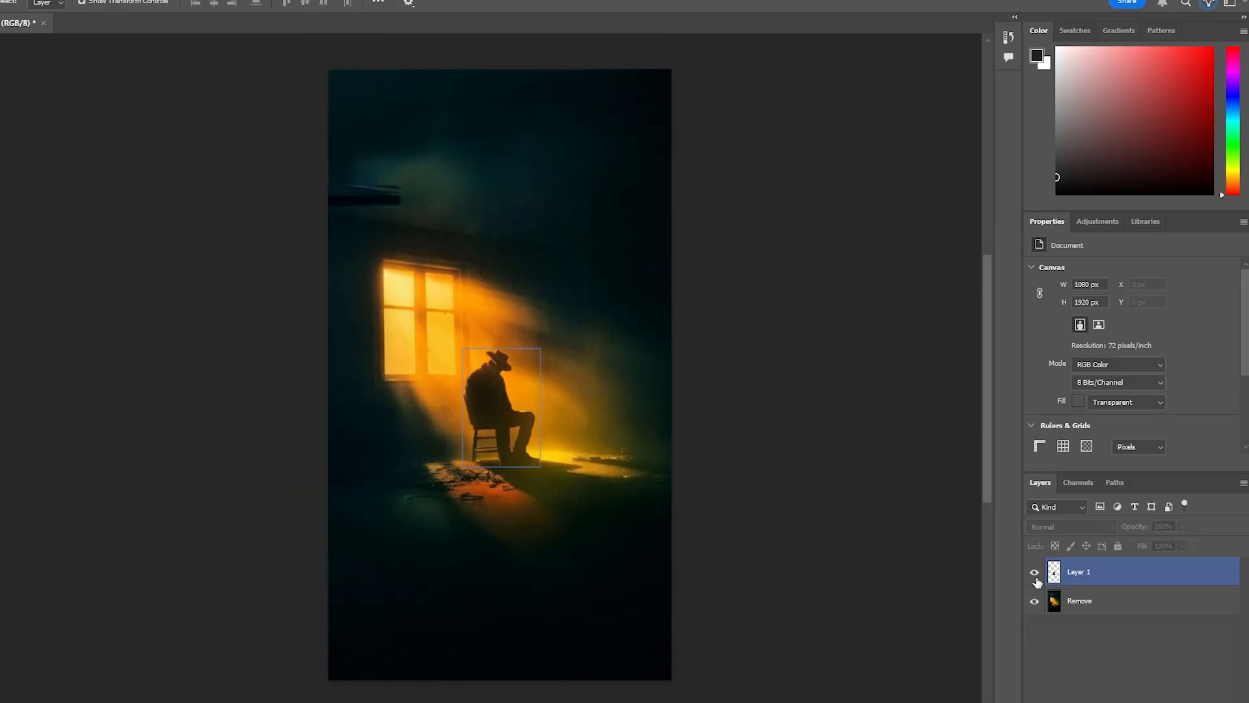
click(24, 548)
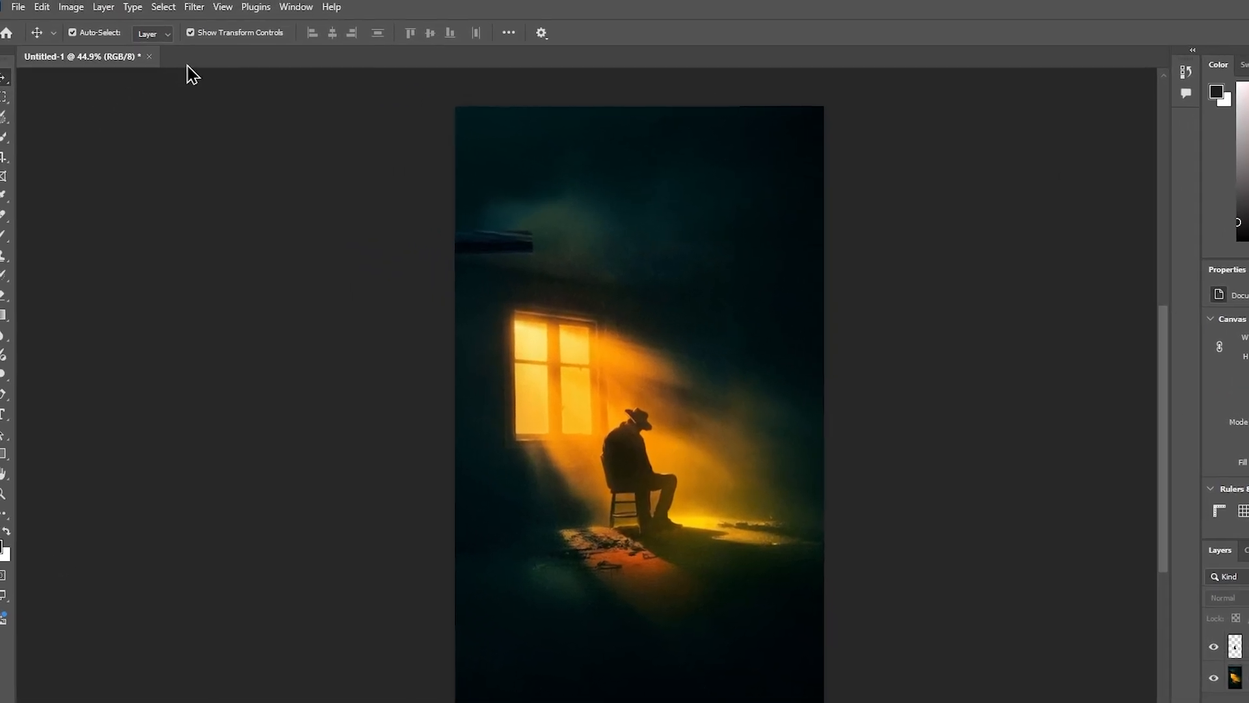
- Create a new 1080 × 1920 px document at 72 ppi with a white background
right_click(77, 28)
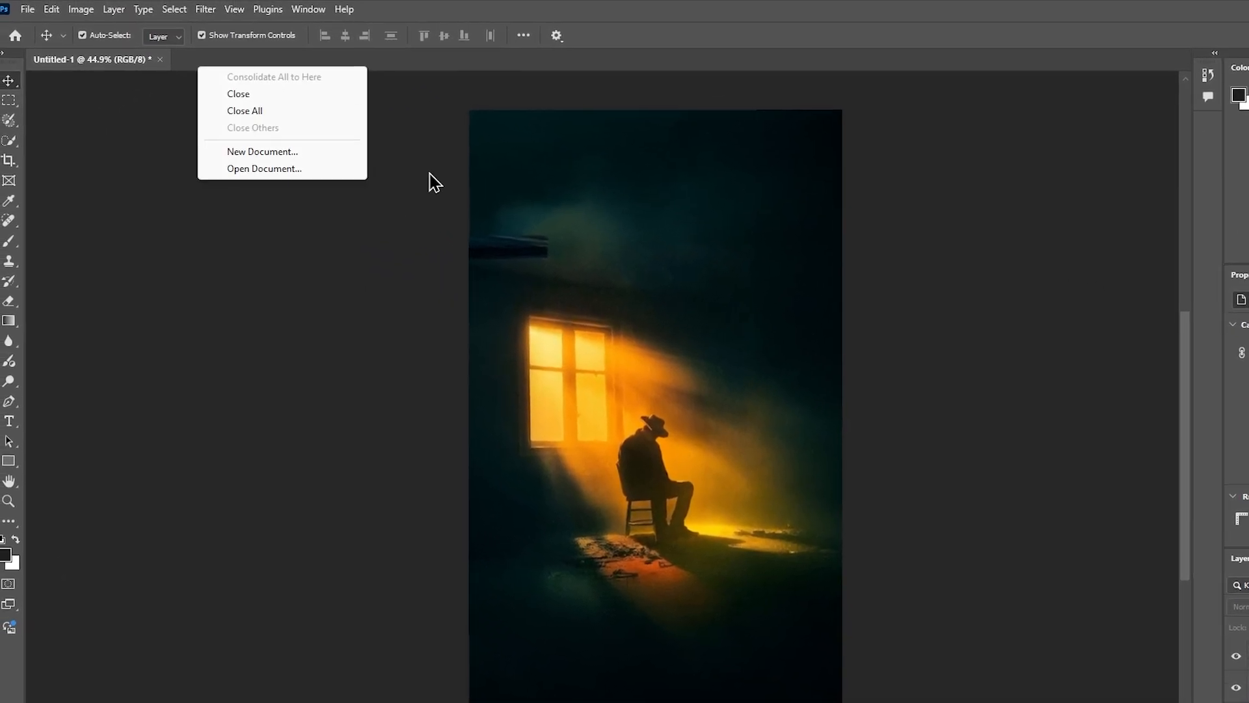
right_click(187, 62)
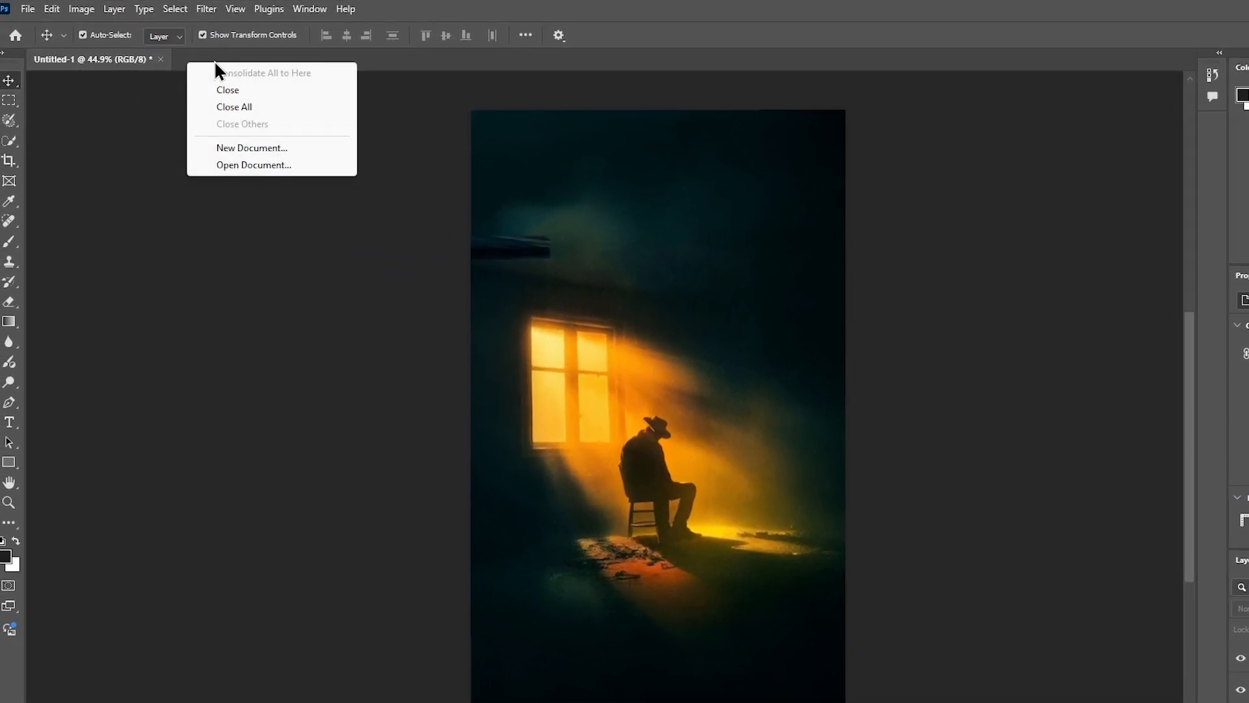
right_click(216, 57)
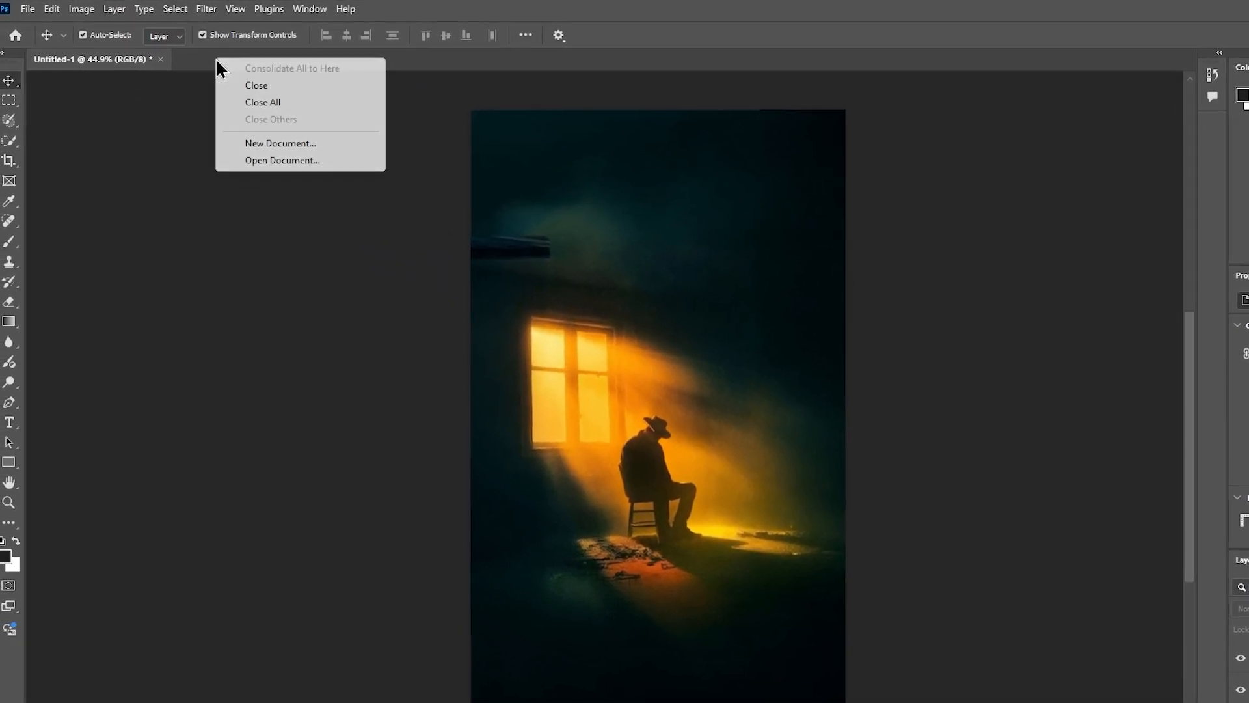
click(255, 144)
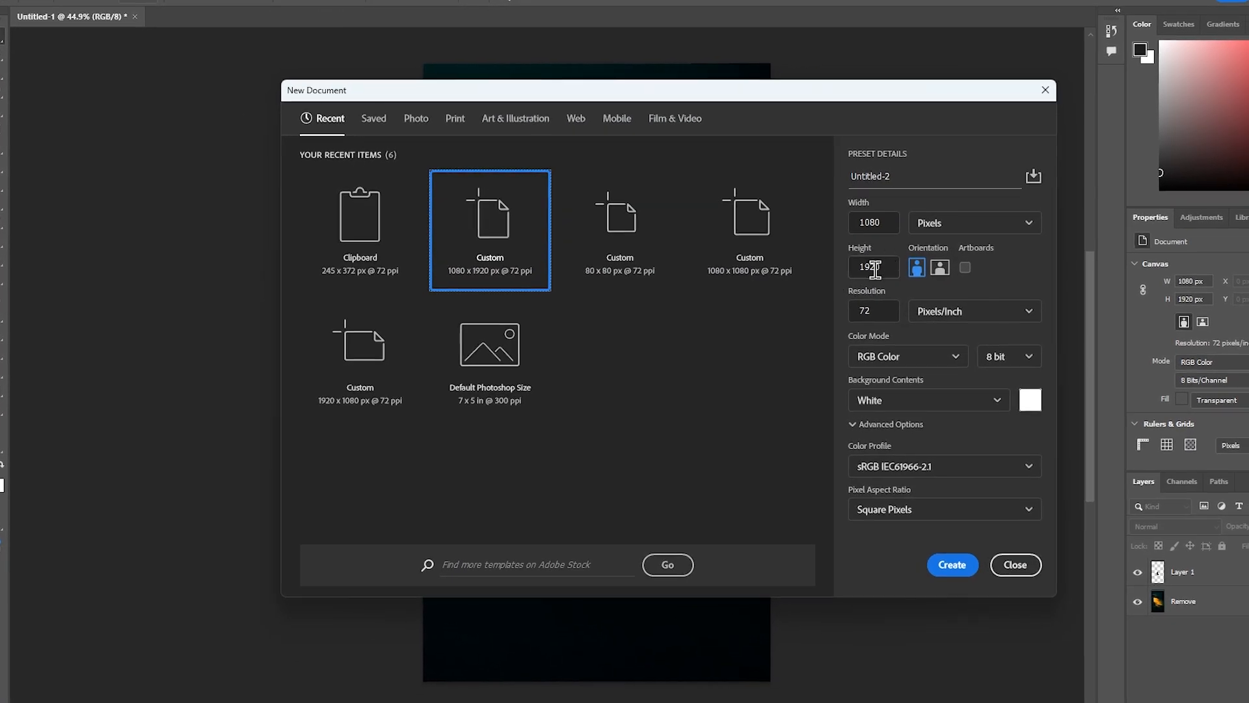
click(954, 565)
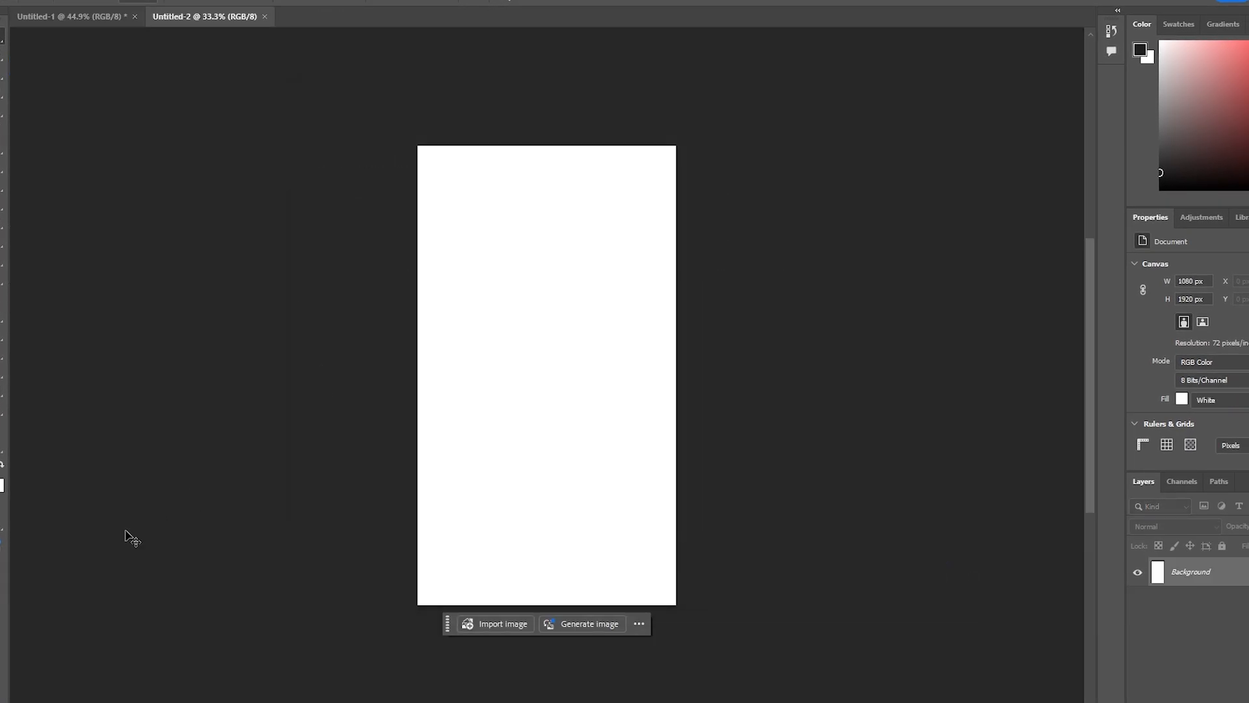
- Place the standing man picture, Студийная съемка.jpeg, in the new document and convert its layer to a smart object
drag(131, 536, 614, 542)
click(616, 544)
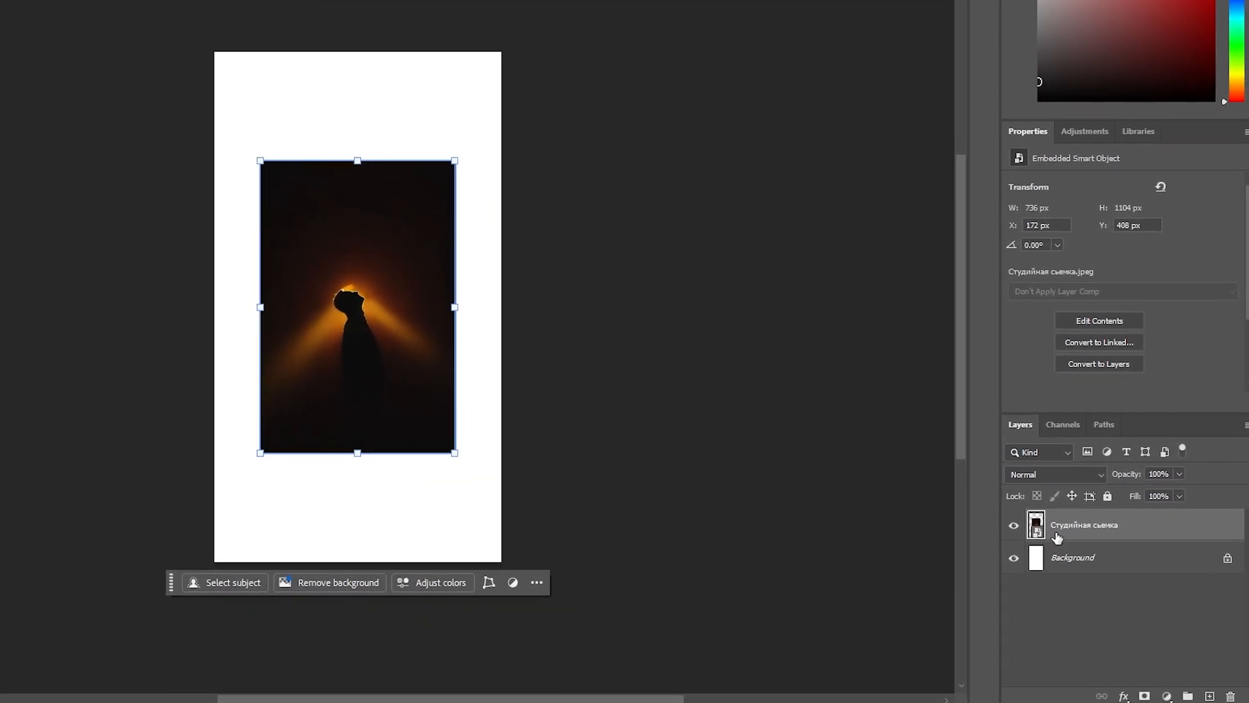
right_click(1049, 531)
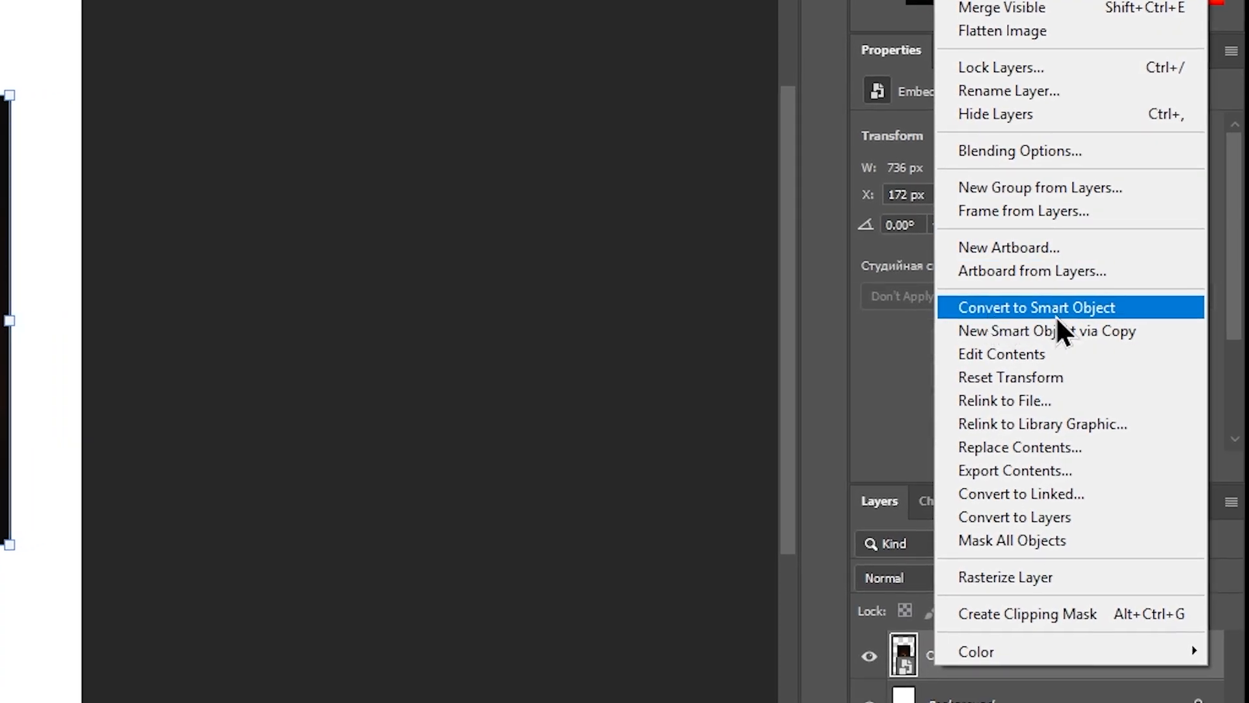
click(1106, 305)
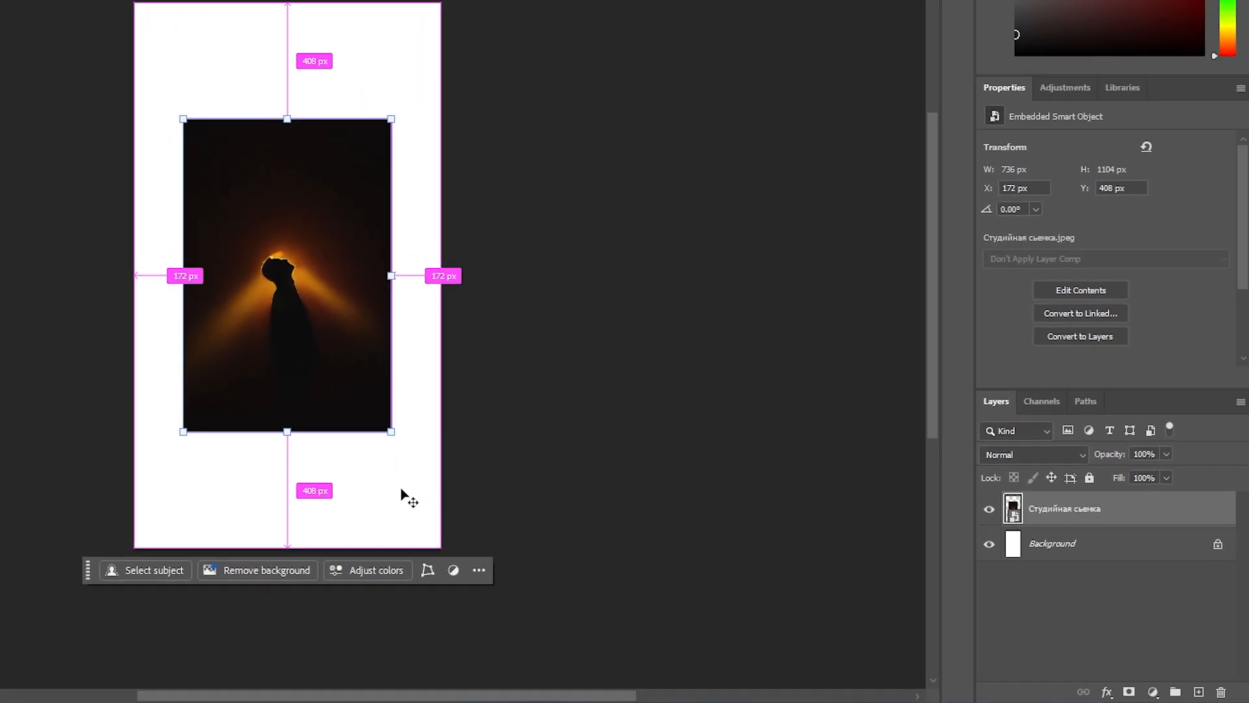
- Scale the standing man picture up to span the full canvas width
key(ctrl+t)
drag(570, 365, 615, 370)
key(Return)
click(730, 610)
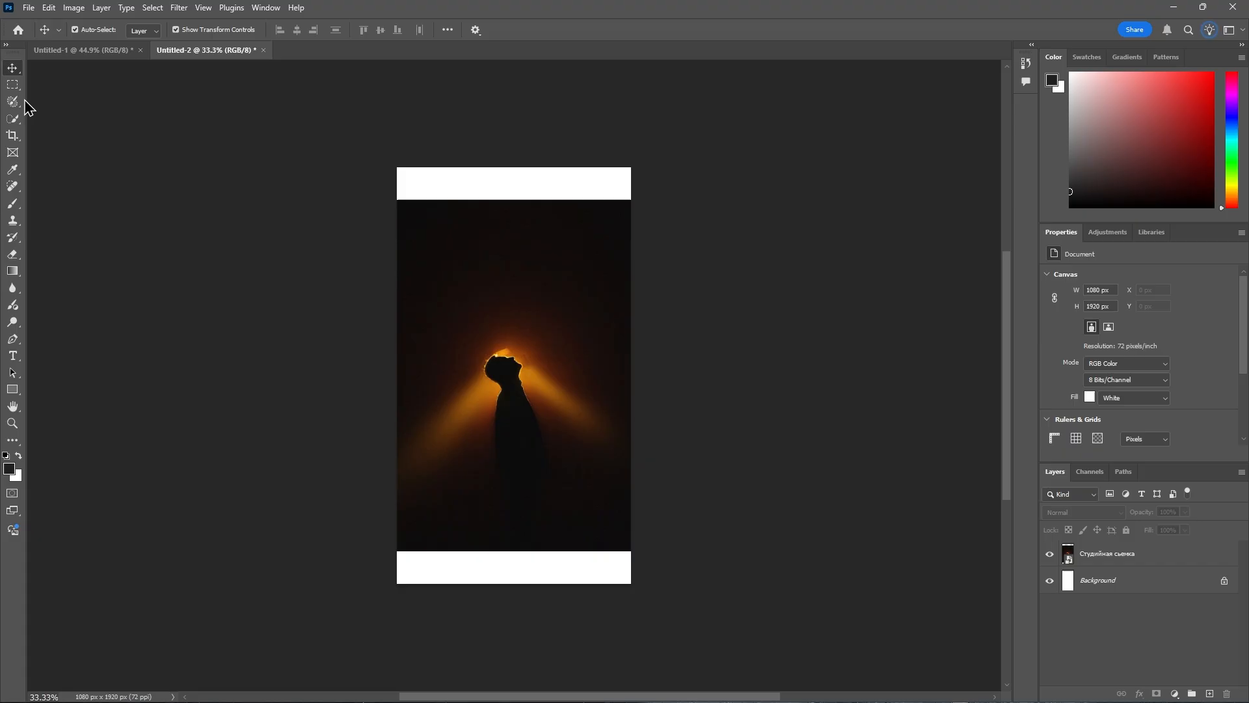
- Extend the picture over the blank strips below and above it using Generative Fill without a prompt
click(12, 84)
drag(724, 481, 224, 623)
click(398, 602)
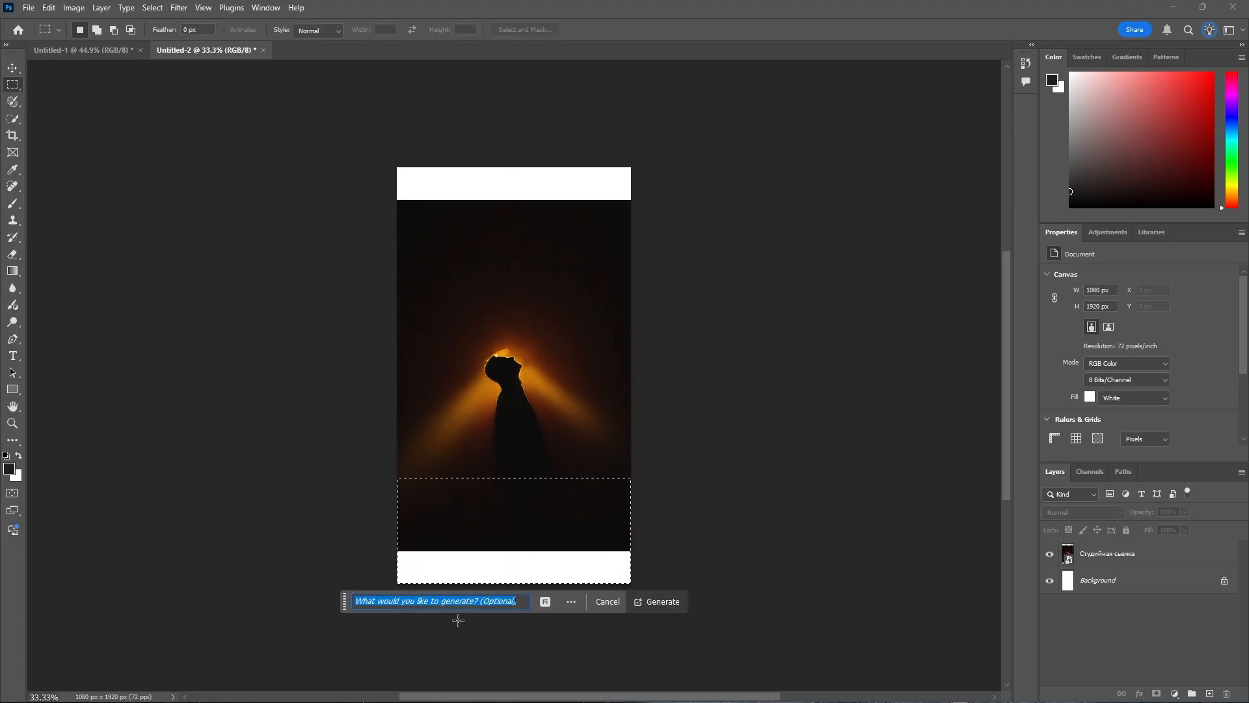
click(660, 605)
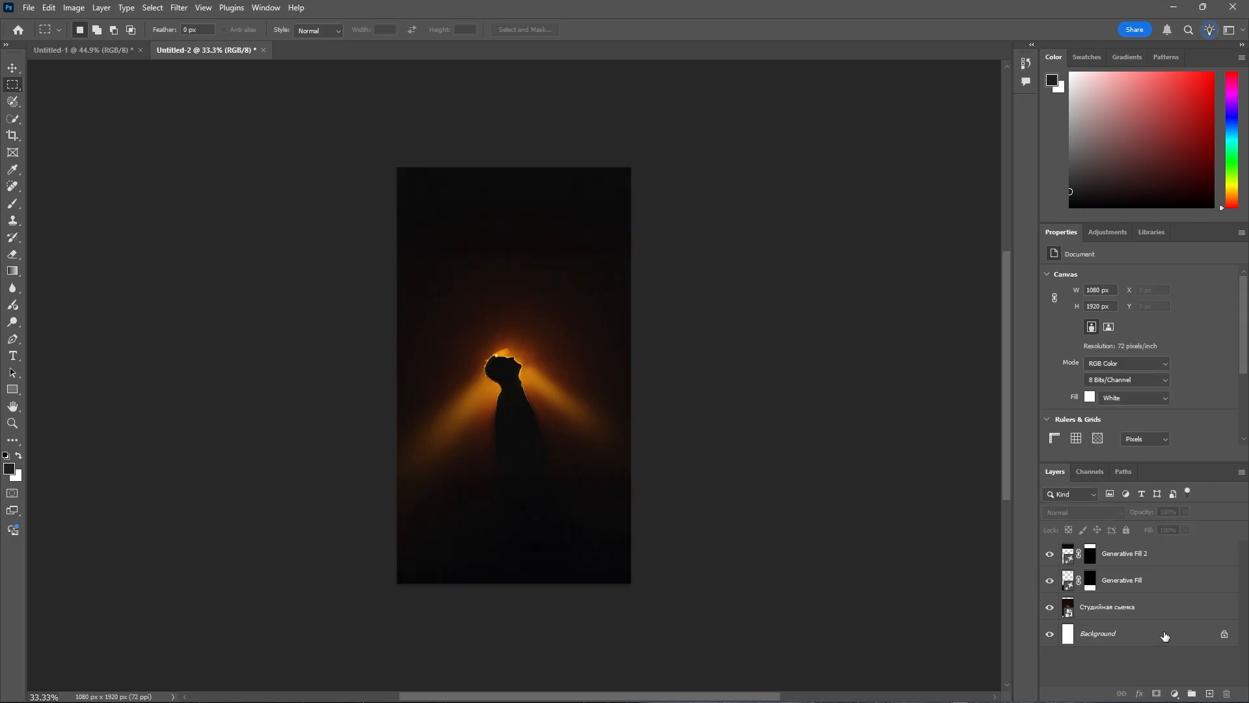
- Hide the white Background layer and merge the picture layer with both Generative Fill layers
click(1050, 634)
click(1106, 607)
shift+click(1151, 551)
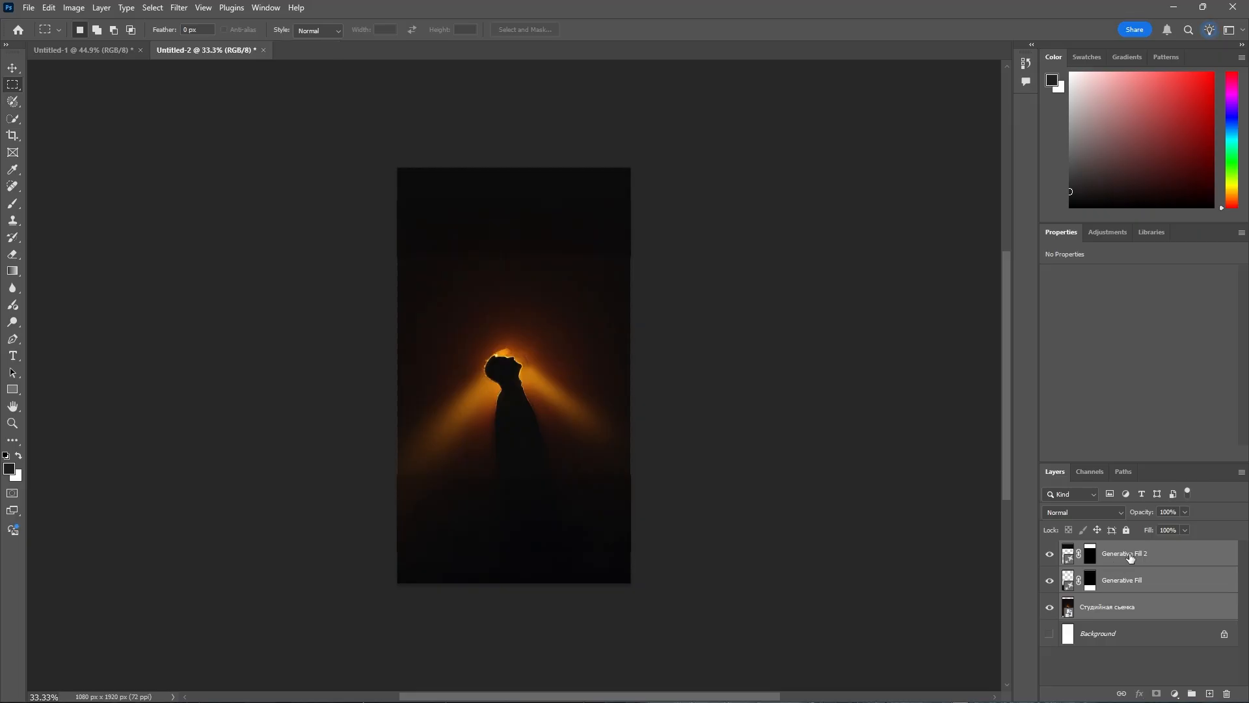
right_click(1131, 556)
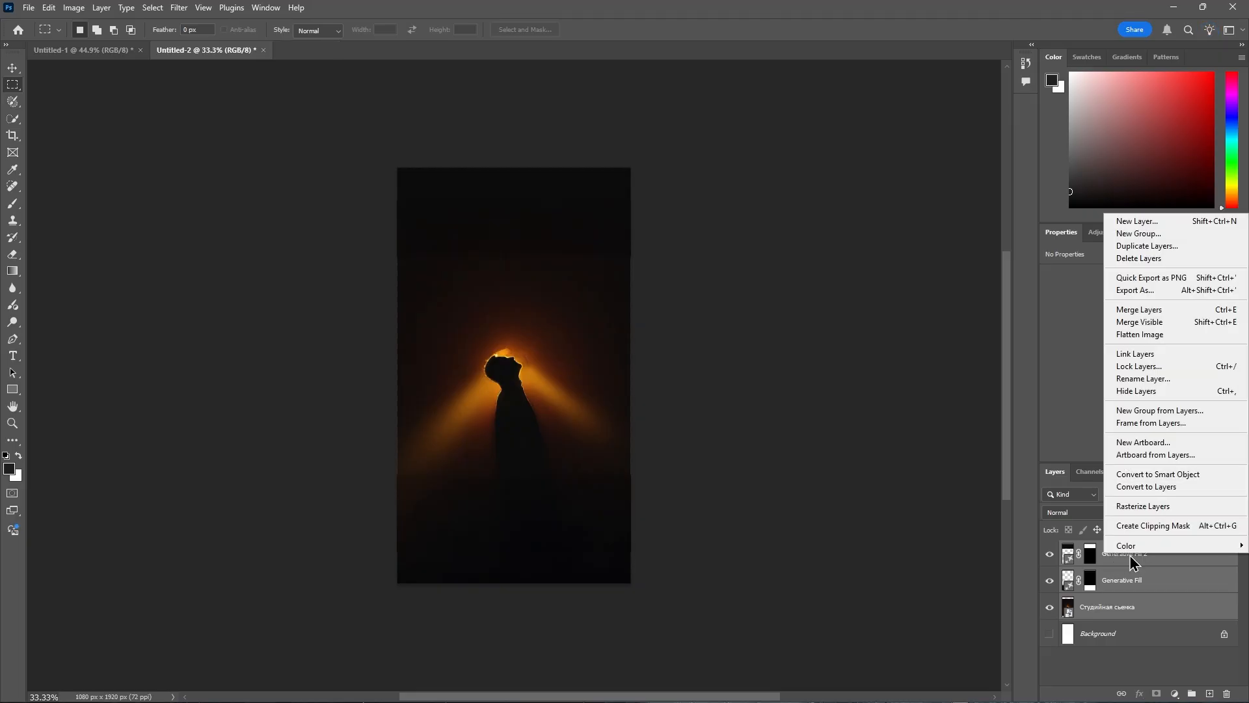
click(1133, 309)
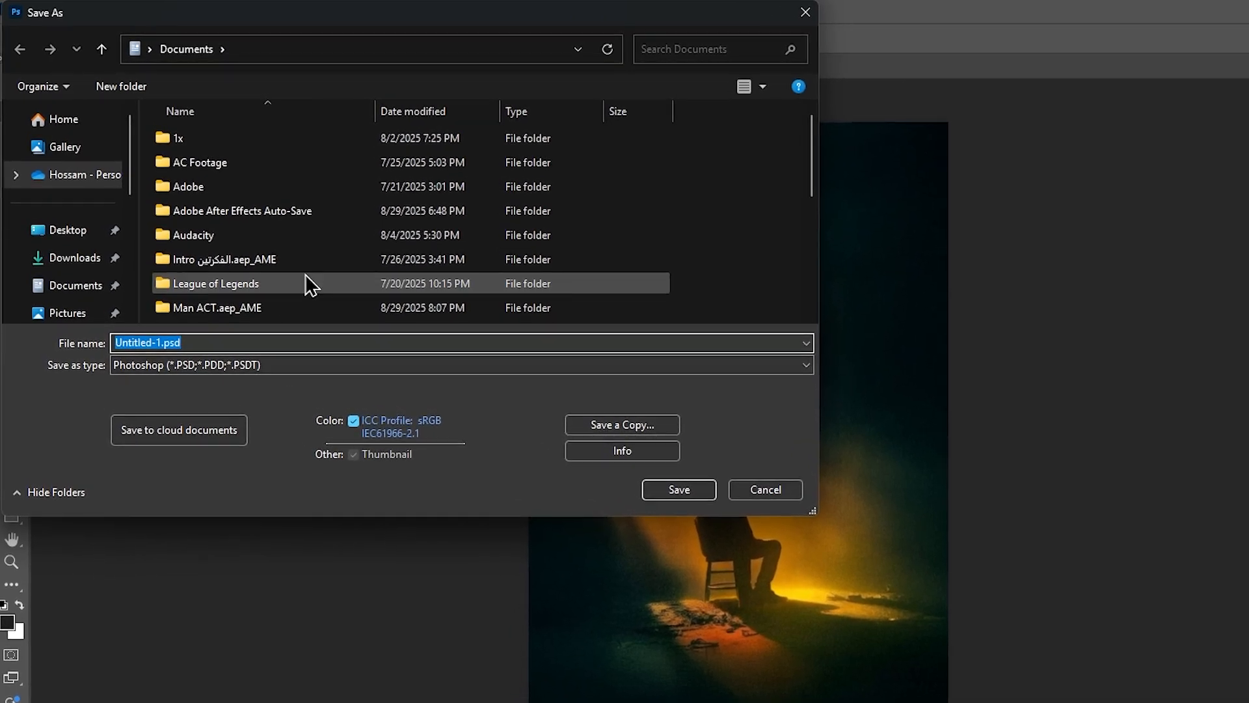
- Save the seated man document as Man 1.psd and the standing man document as Man 2.psd in Documents
key(Right)
key(Left)
key(Left)
key(Left)
key(Left)
key(BackSpace)
key(BackSpace)
key(BackSpace)
key(BackSpace)
key(BackSpace)
key(BackSpace)
key(BackSpace)
key(BackSpace)
key(BackSpace)
key(BackSpace)
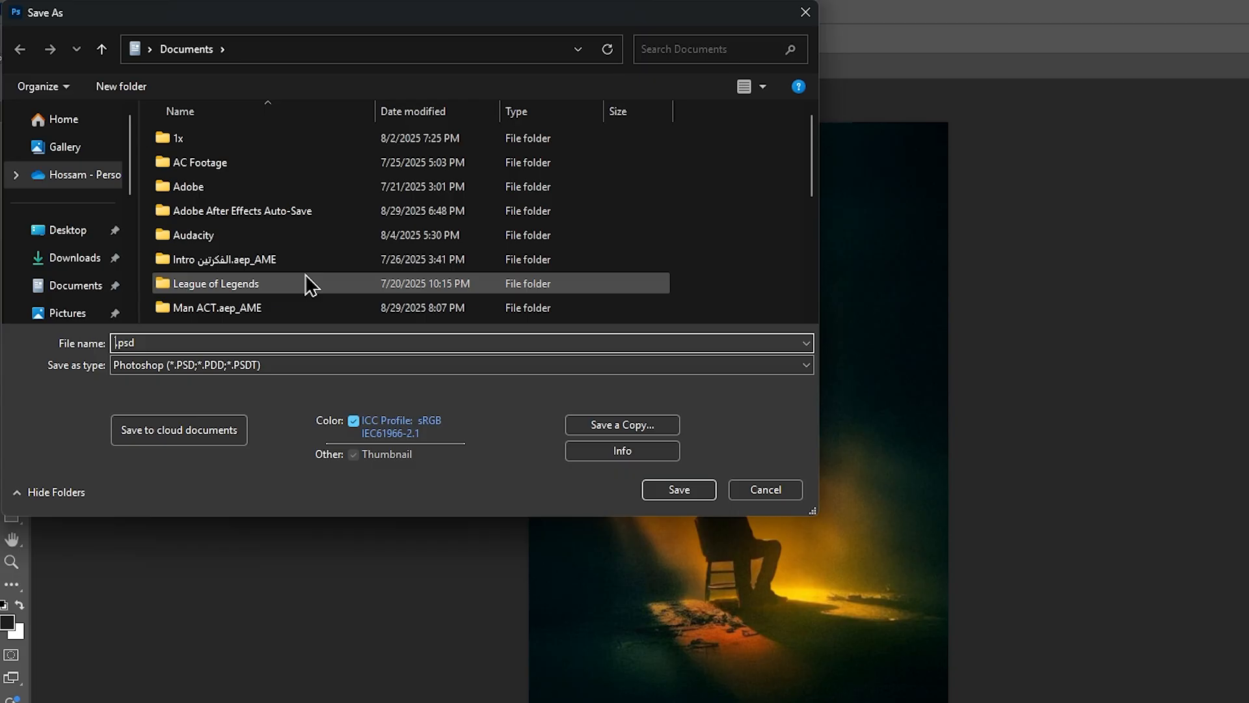
text(Man 1)
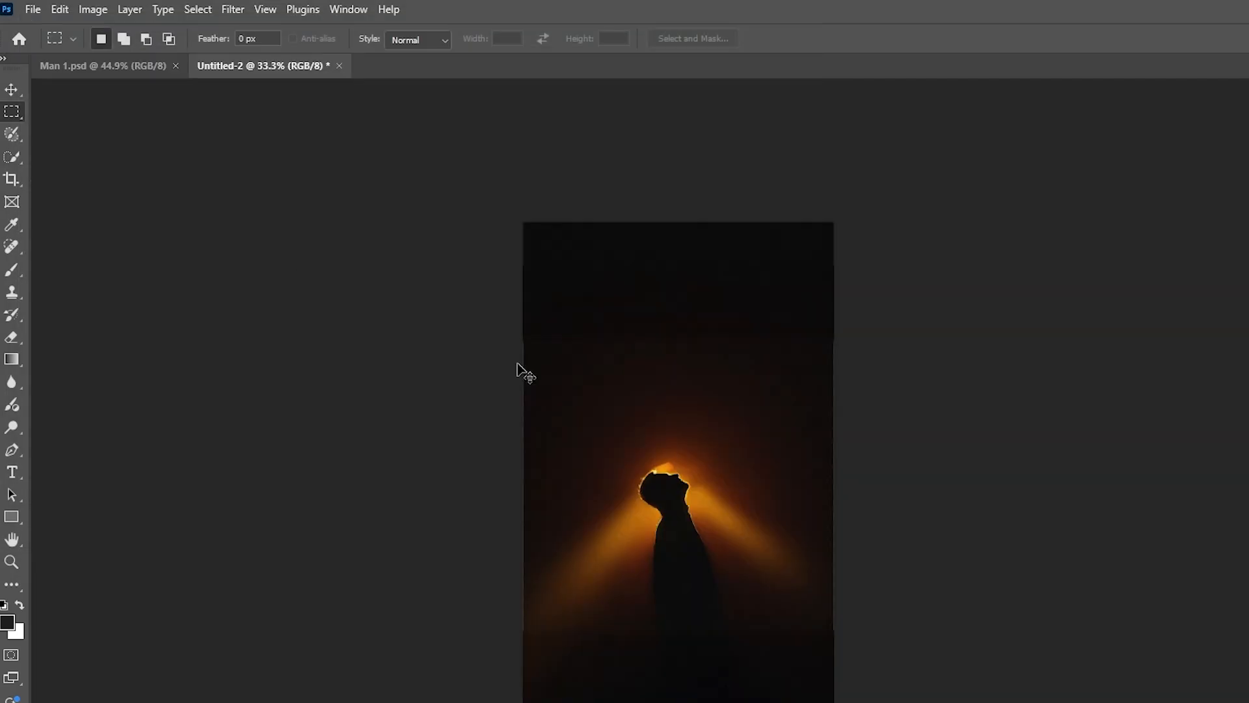
key(ctrl+s)
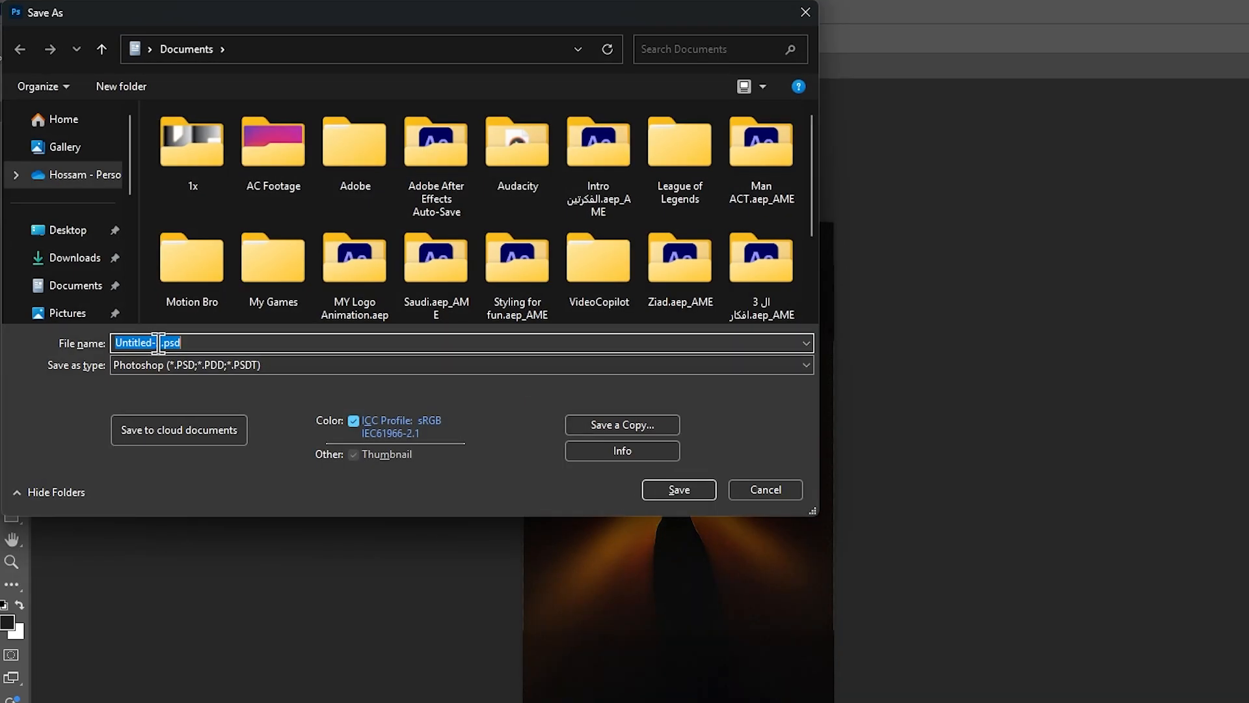
key(Return)
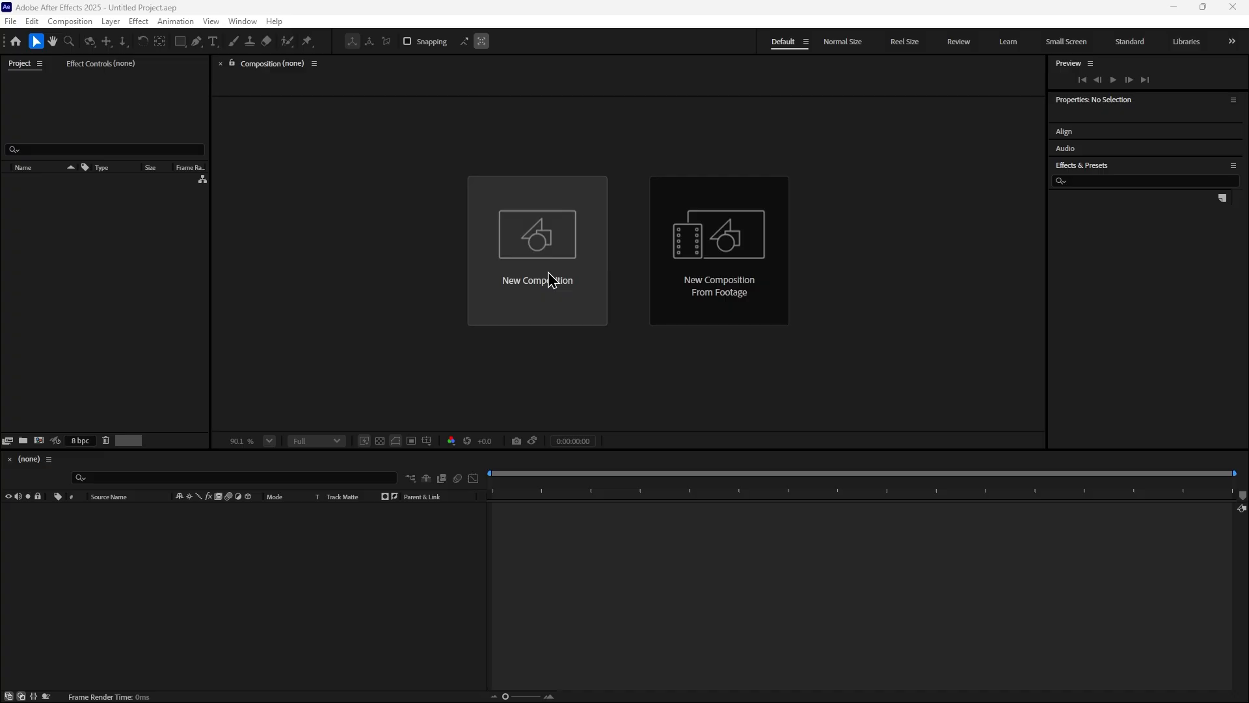
- Switch to After Effects and create the composition Comp 1 at 1080 × 1920 px, 24 frames per second and one minute long
click(550, 280)
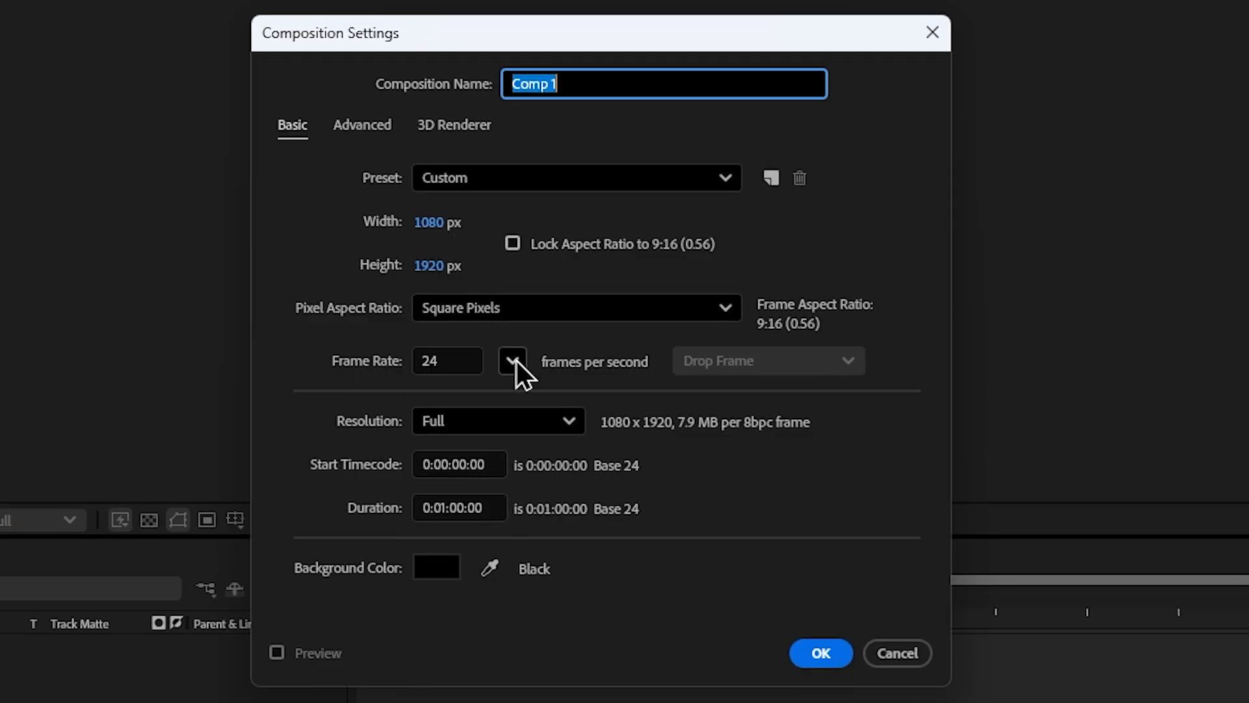
click(517, 360)
click(538, 517)
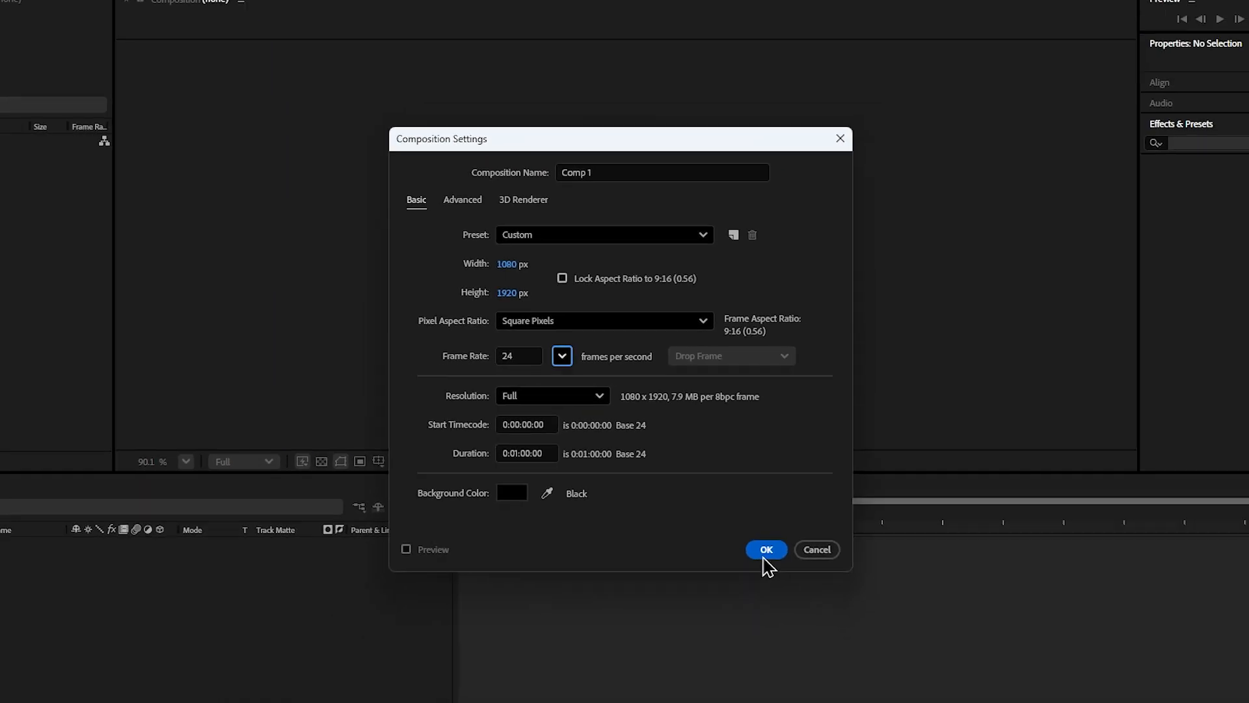
click(766, 550)
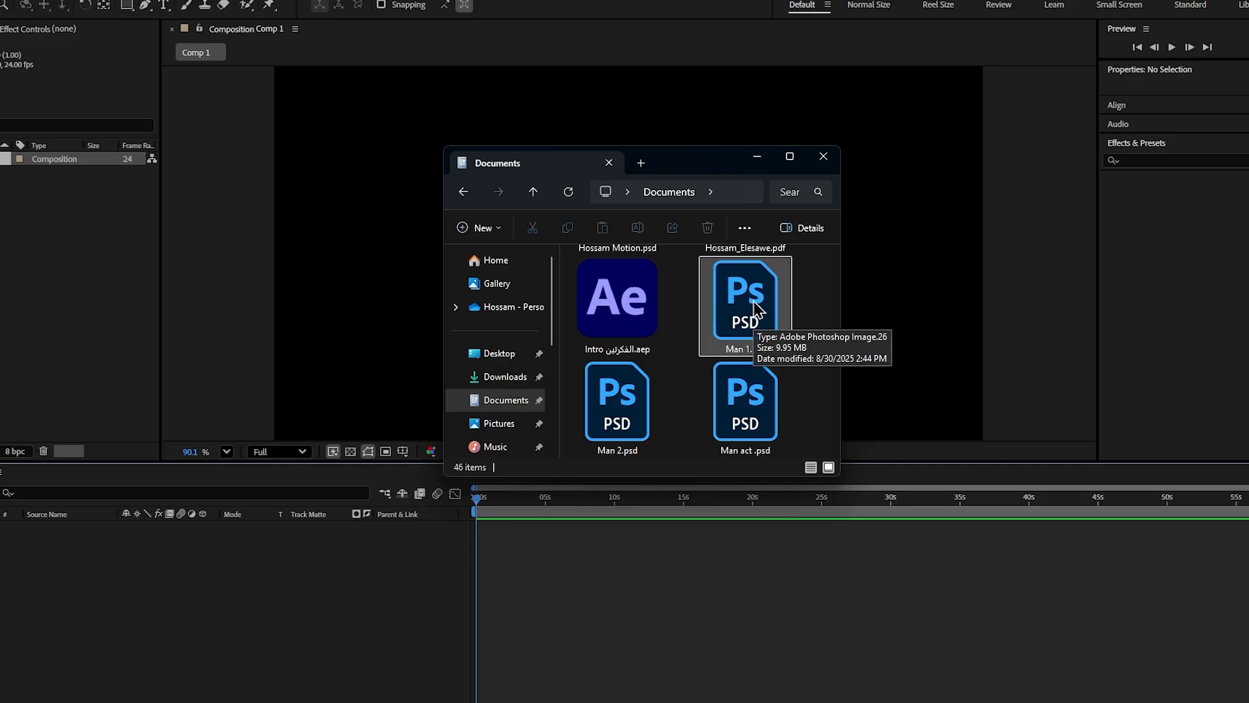
- Import Man 1.psd into the Comp 1 timeline as a composition with editable layer styles
drag(750, 305, 127, 628)
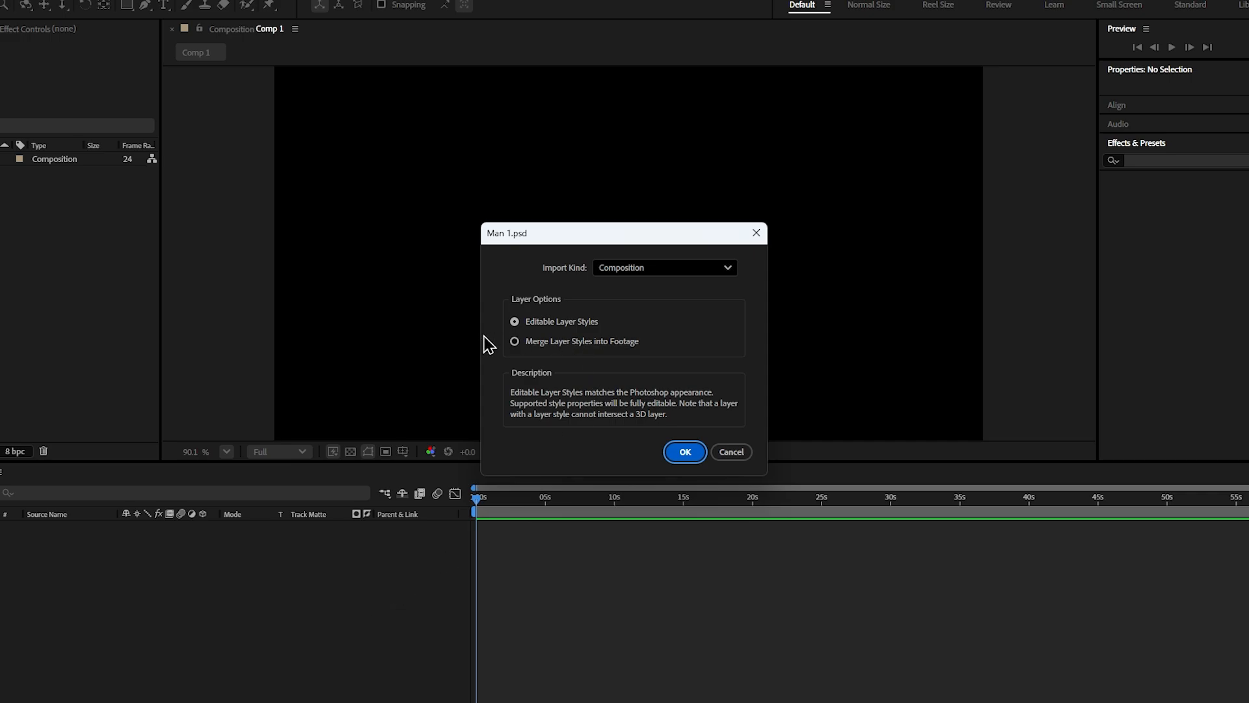
click(654, 269)
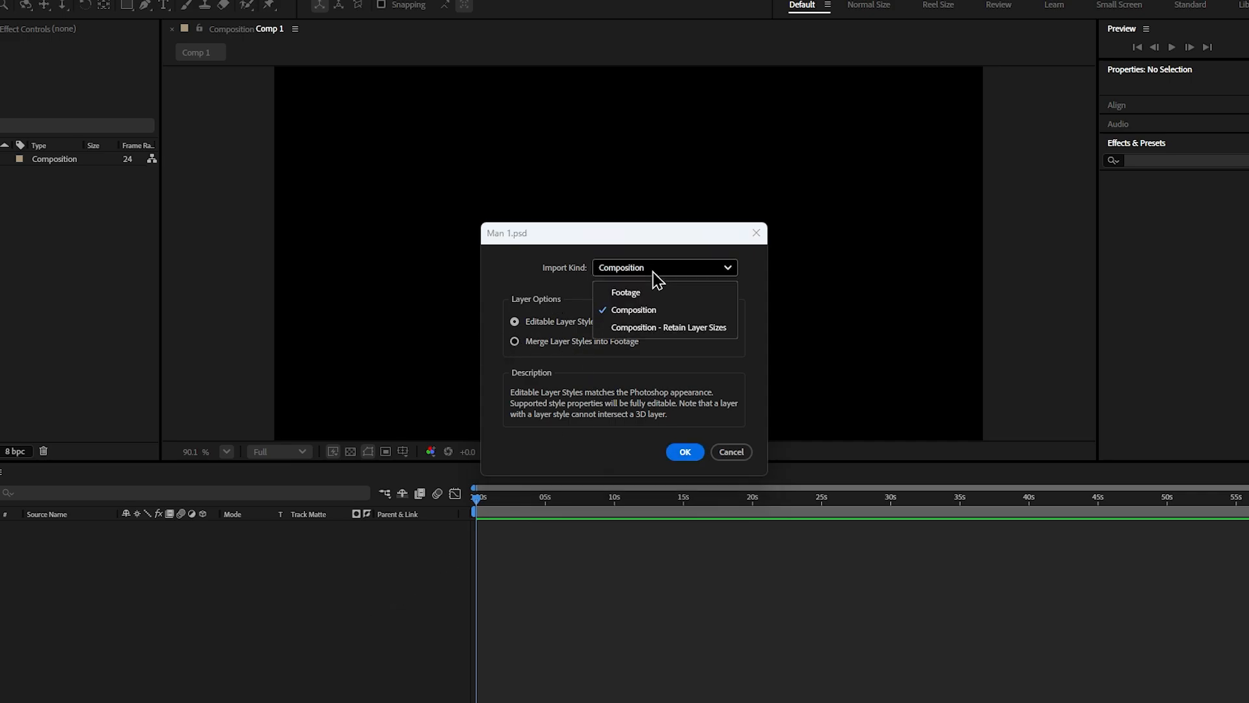
click(628, 310)
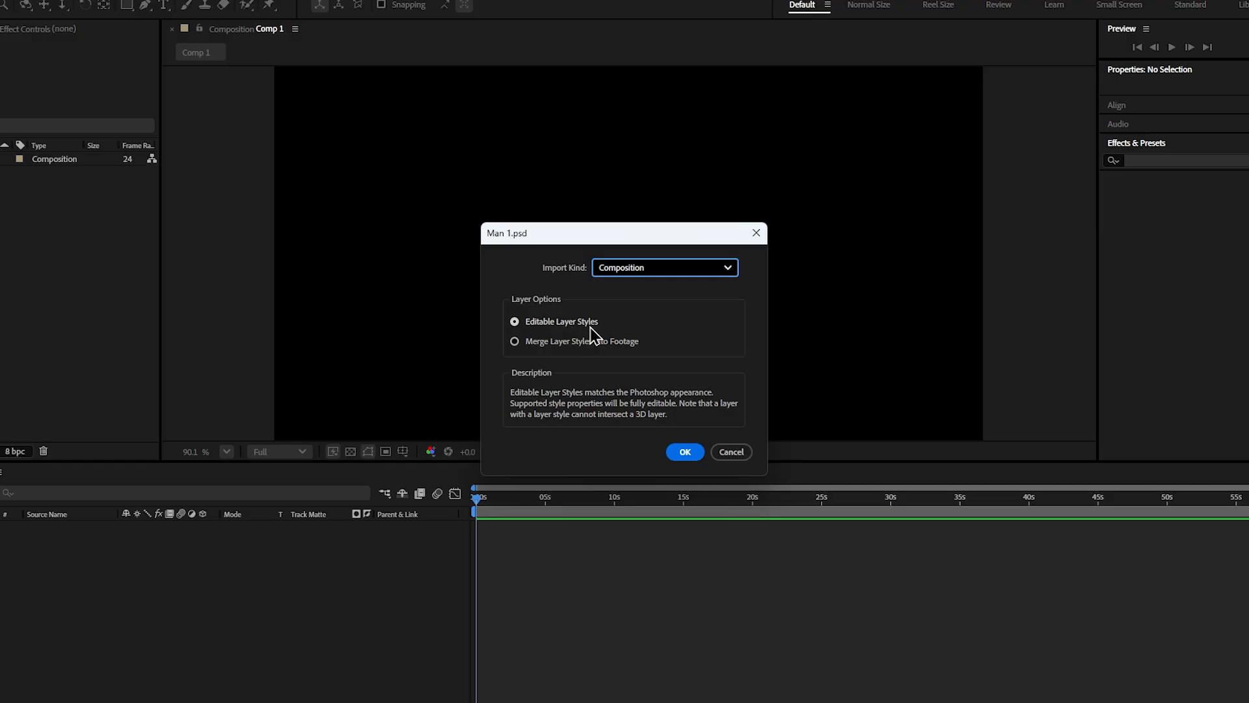
click(687, 450)
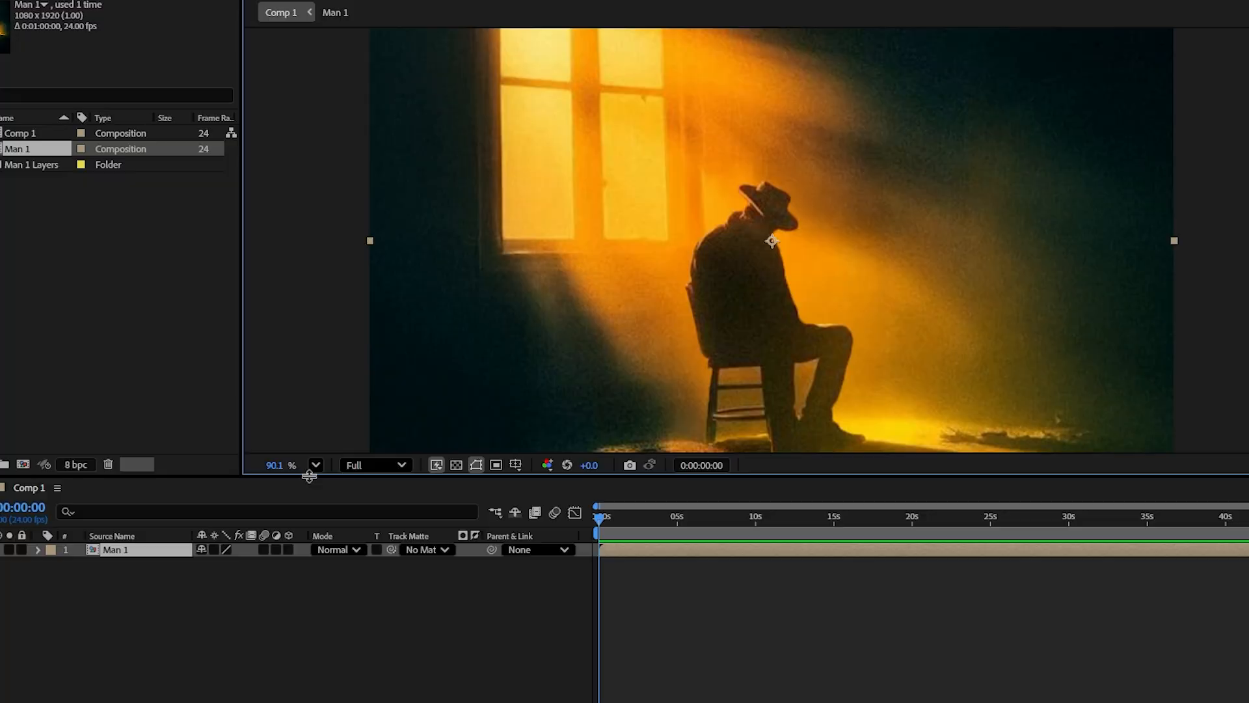
- Fit the whole frame in the viewer and open the nested Man 1 composition to access its separate layers
click(228, 451)
click(364, 127)
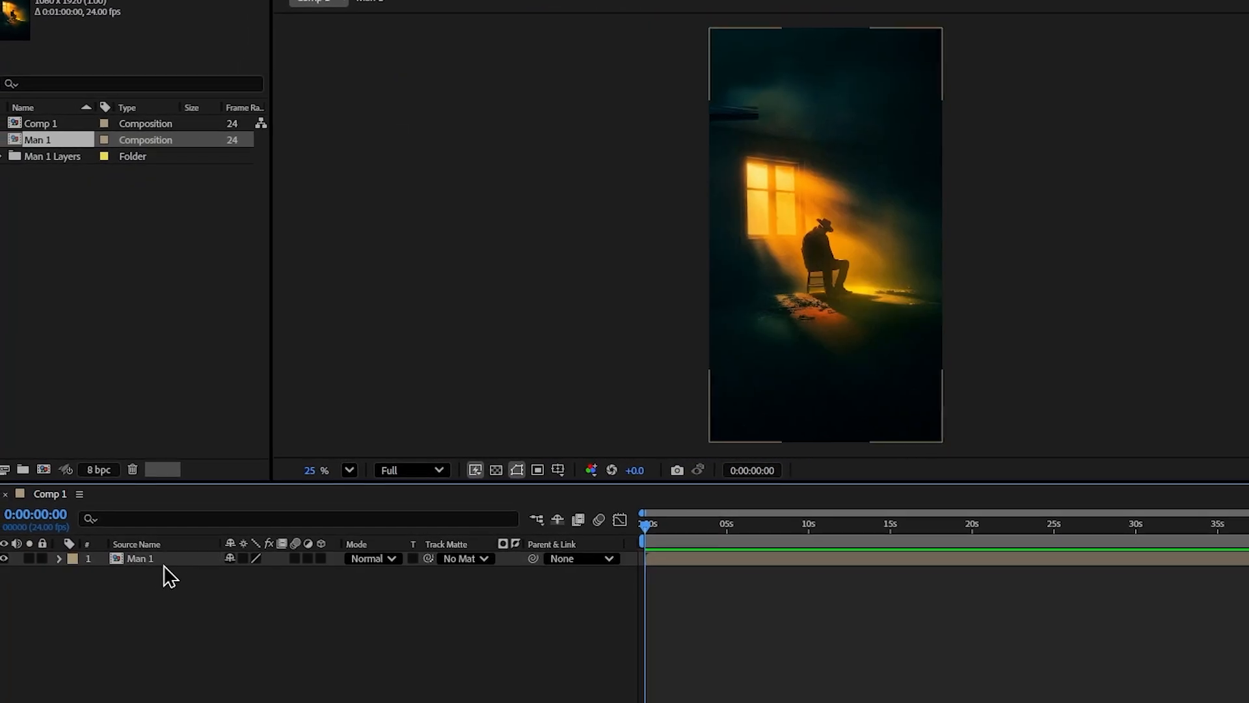
double_click(162, 559)
drag(240, 630, 139, 564)
click(250, 647)
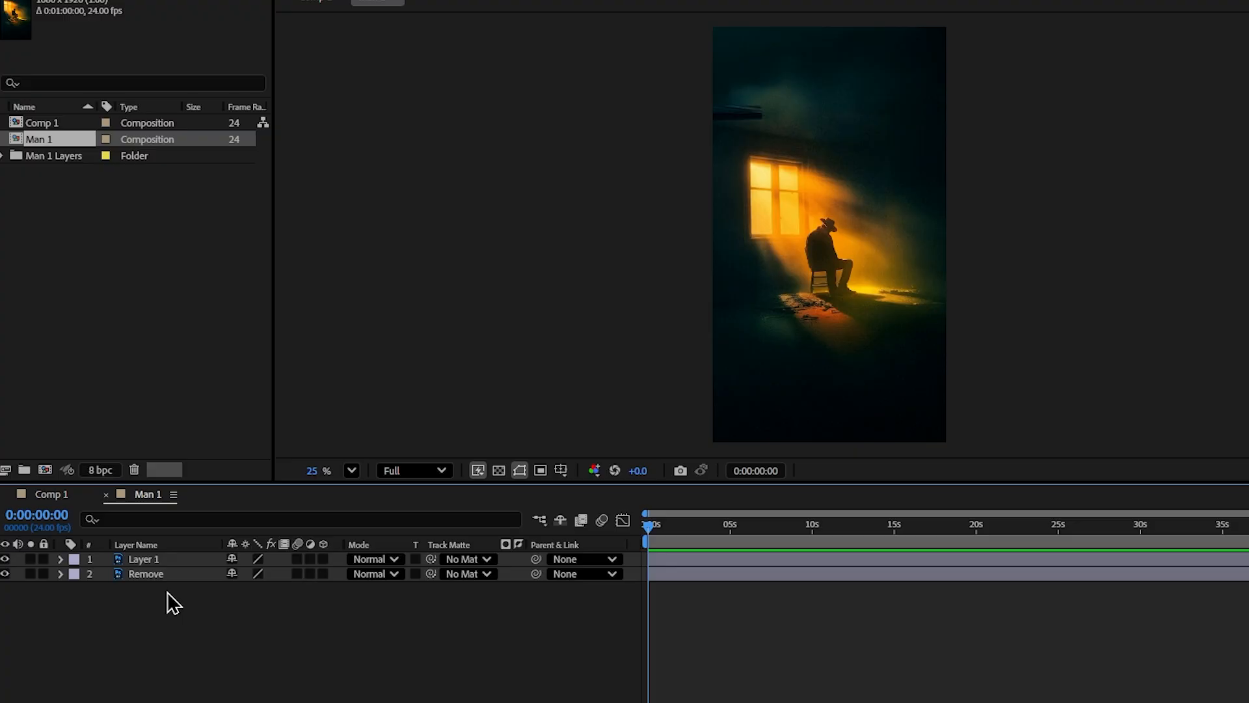
- Check the man and chair cutout against the background by temporarily hiding and showing Layer 1
click(6, 560)
click(6, 560)
click(6, 560)
click(5, 561)
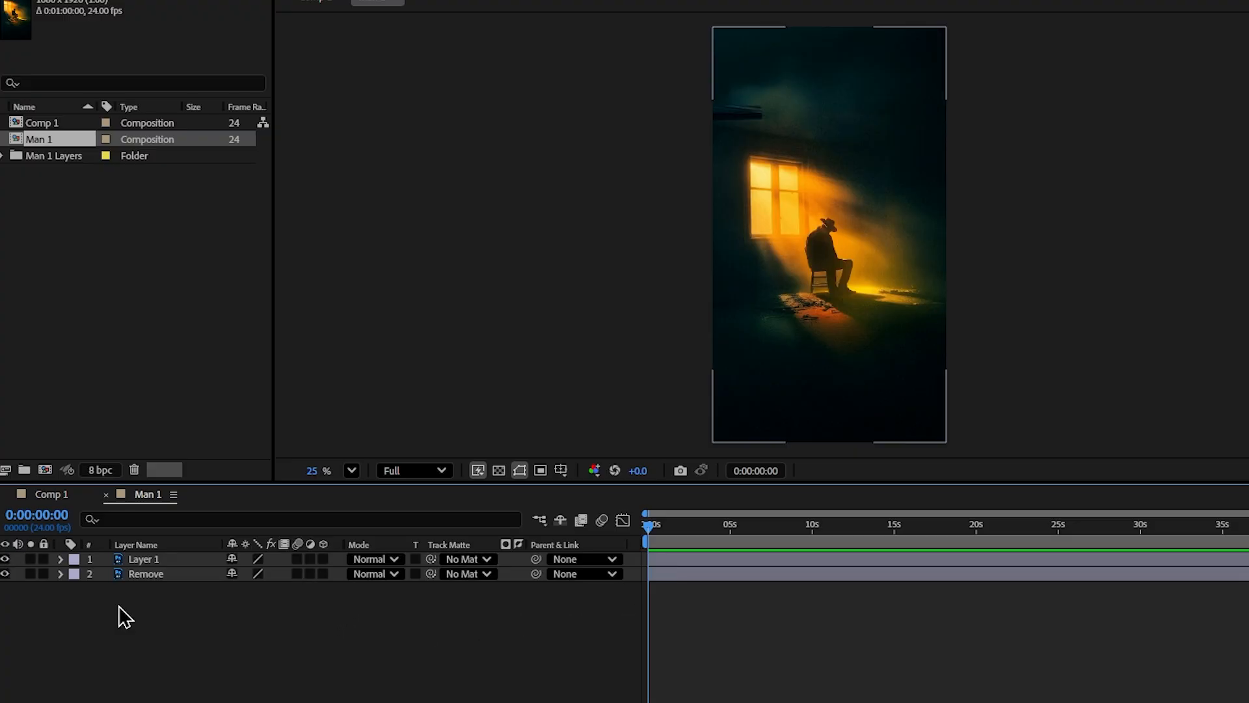
- Place puppet position pins on Layer 1 across the man's hat, back, torso, legs and feet and along the chair
click(818, 276)
scroll(818, 276, up, 5)
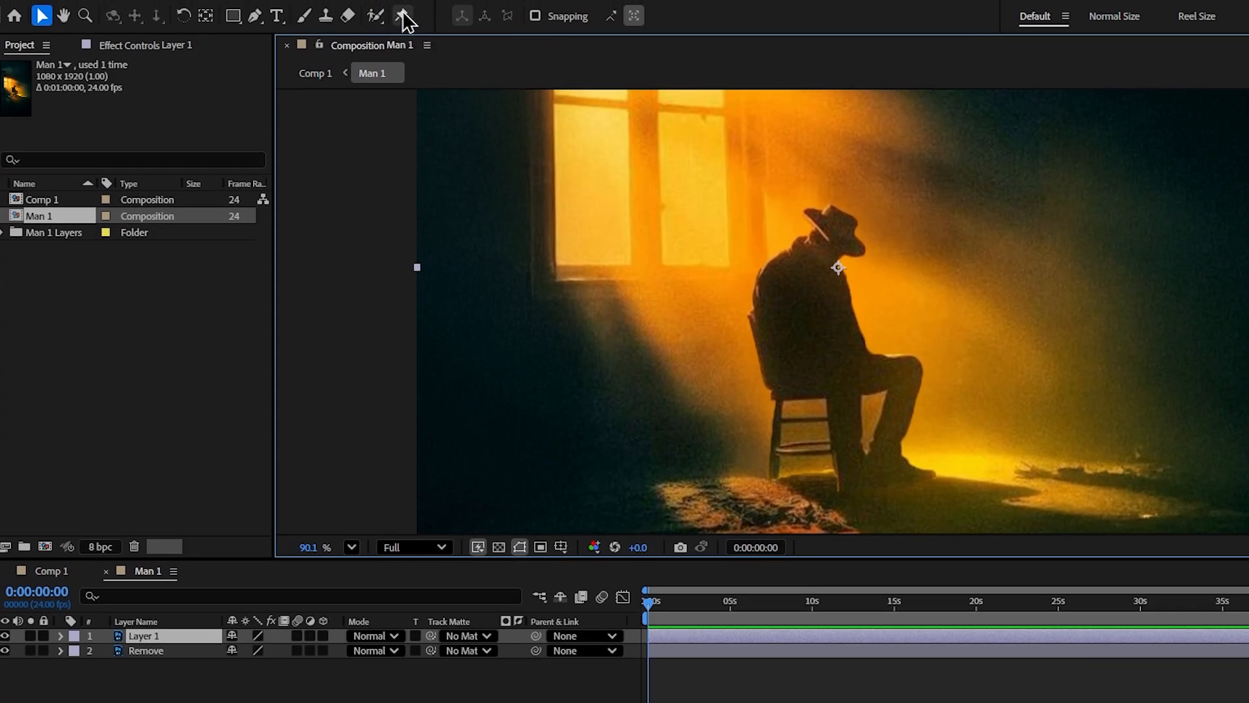
click(404, 16)
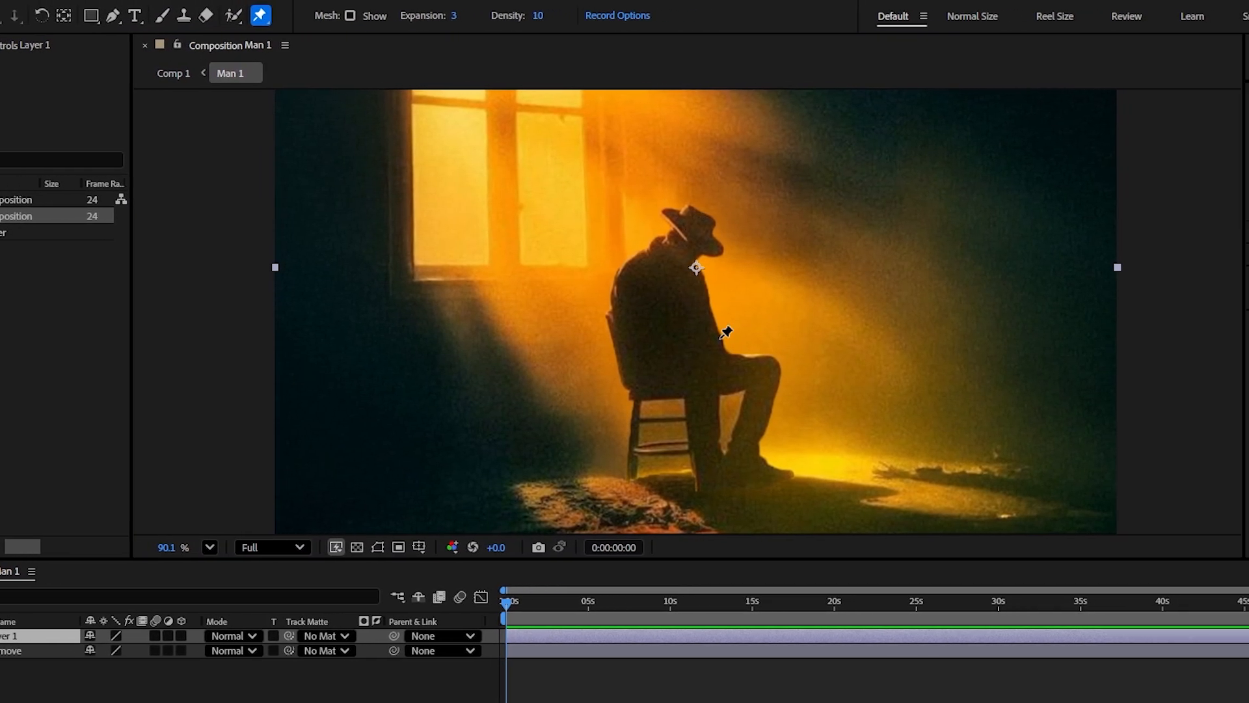
click(654, 227)
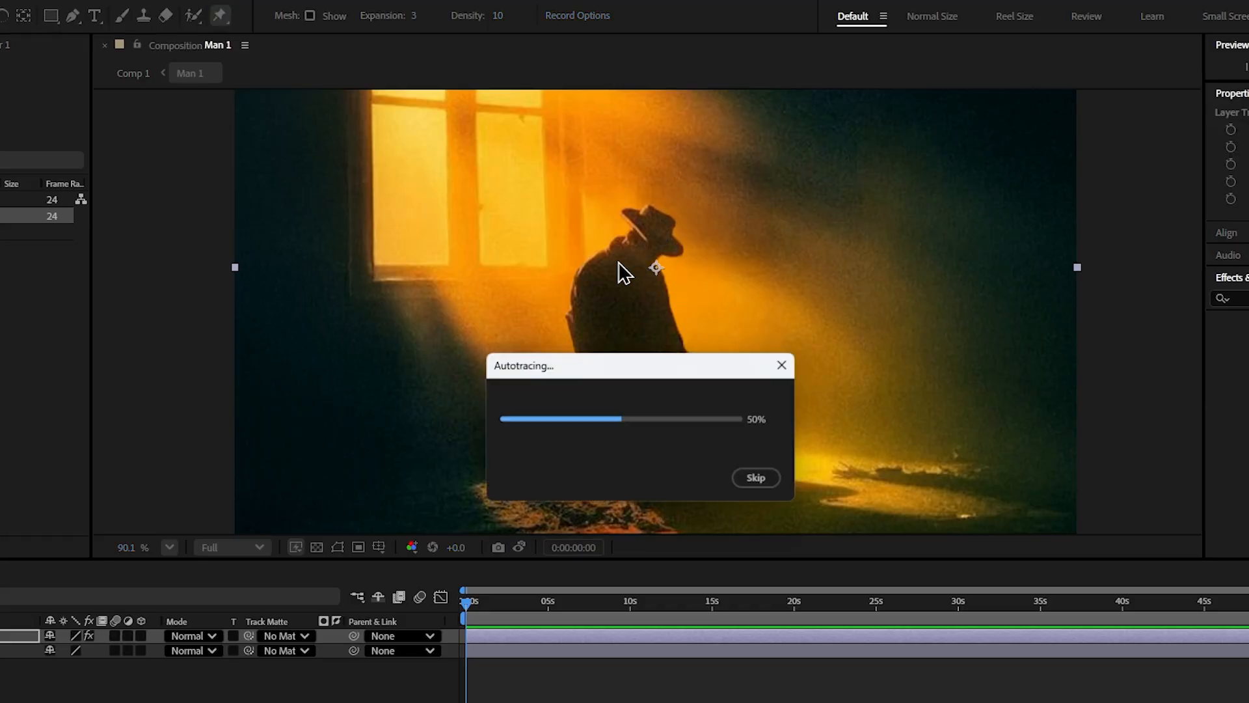
click(610, 258)
click(583, 291)
click(585, 333)
click(600, 411)
click(593, 457)
click(660, 464)
click(657, 408)
click(718, 426)
click(709, 466)
click(639, 327)
click(636, 290)
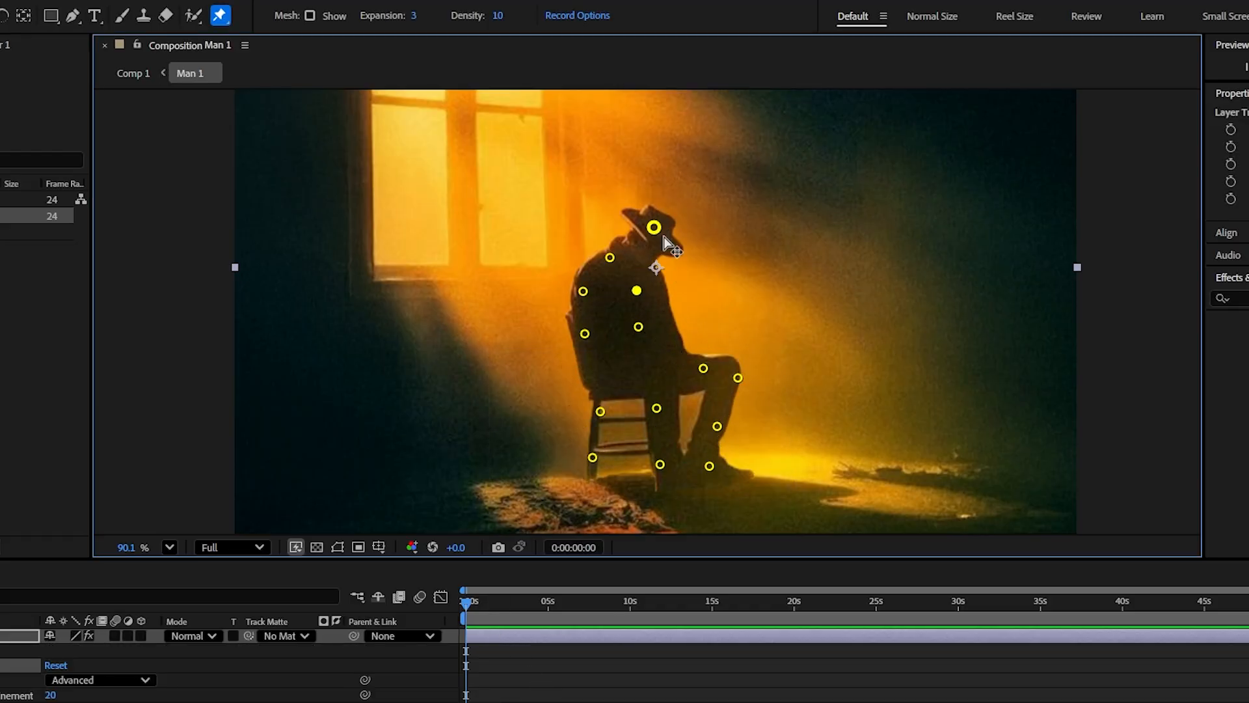
- Try deforming the man's head by moving the hat's puppet pin, and undo the move
key(v)
drag(657, 230, 666, 242)
key(ctrl+z)
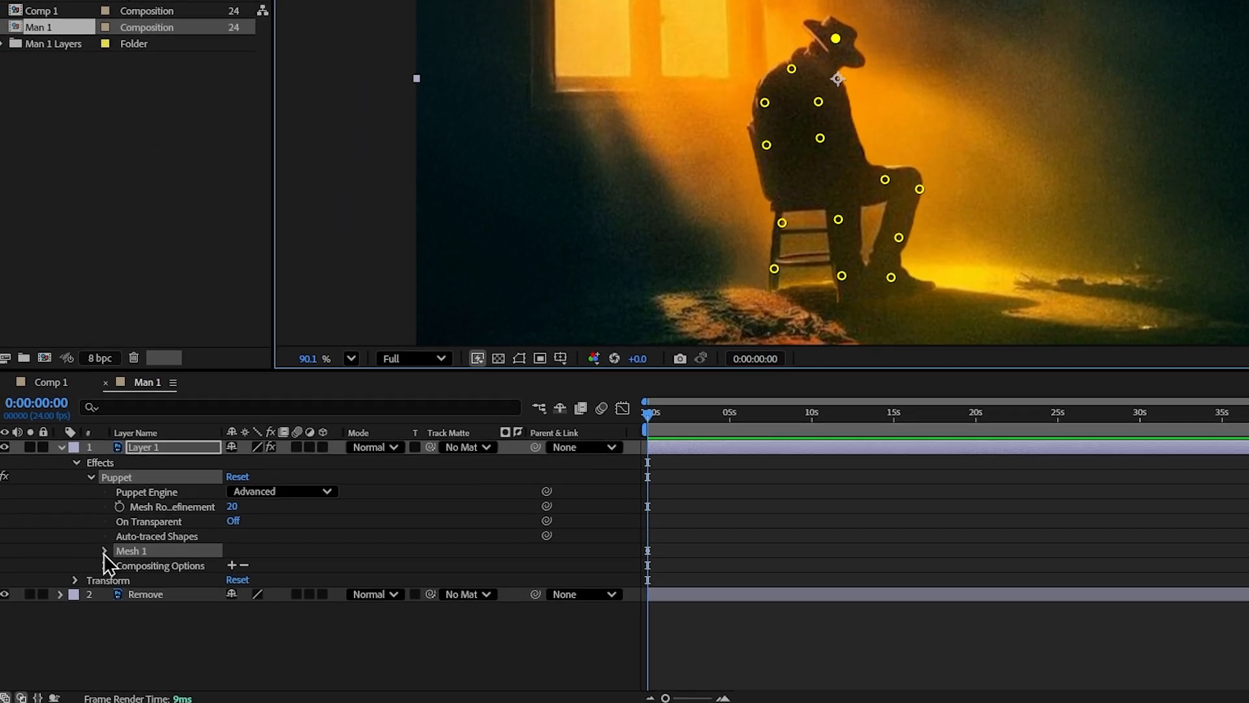
- Reveal Layer 1's puppet pin keyframes and remove the position keyframes from every pin except Puppet Pin 1 on the head
click(104, 551)
key(u)
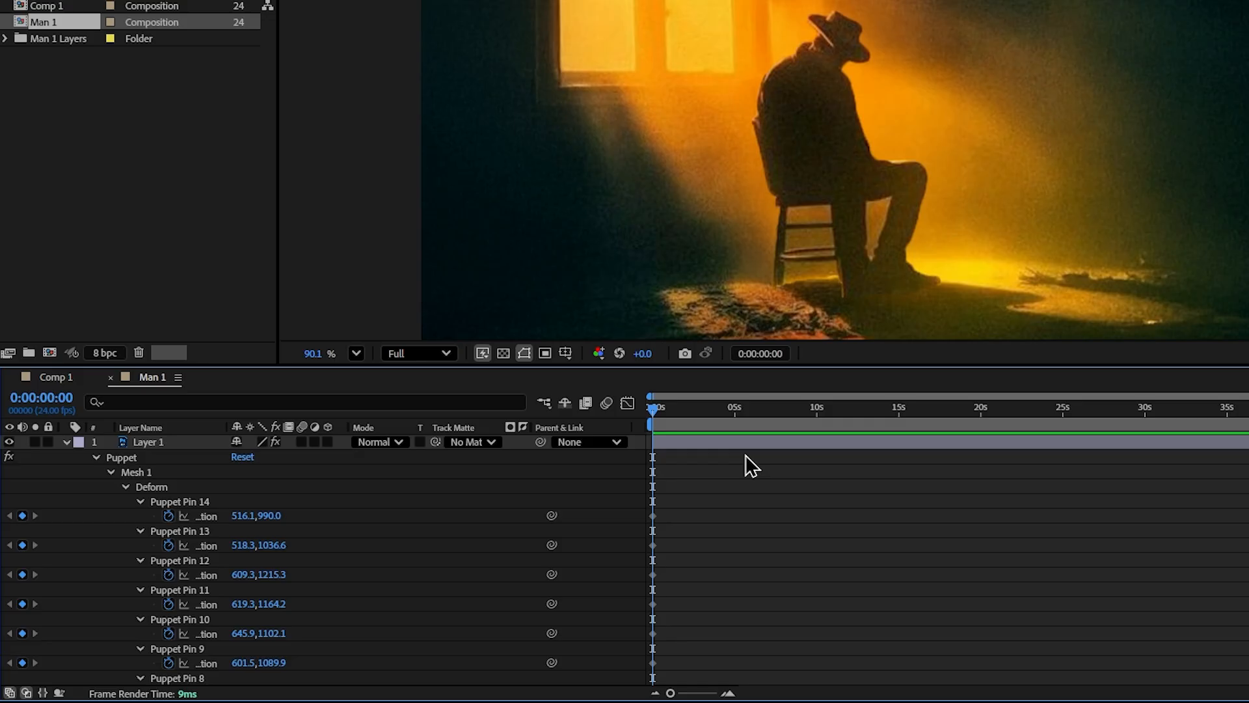
click(728, 441)
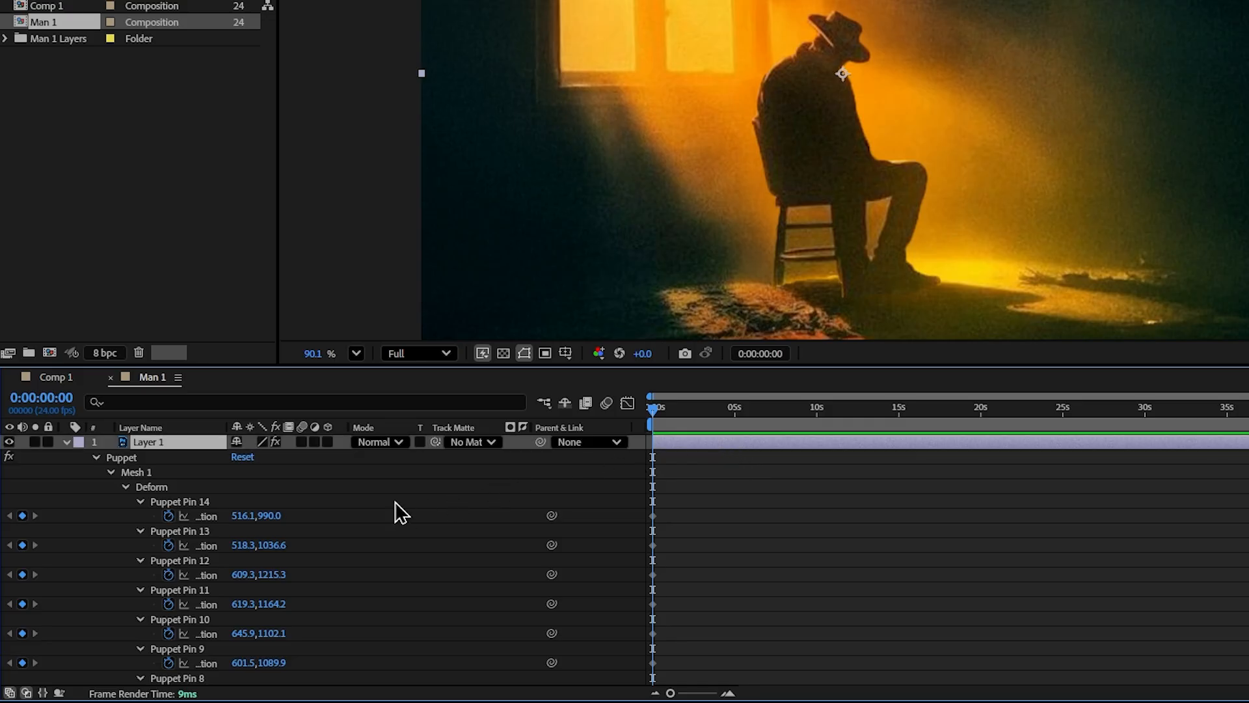
scroll(395, 502, down, 3)
scroll(395, 501, up, 3)
drag(730, 487, 599, 678)
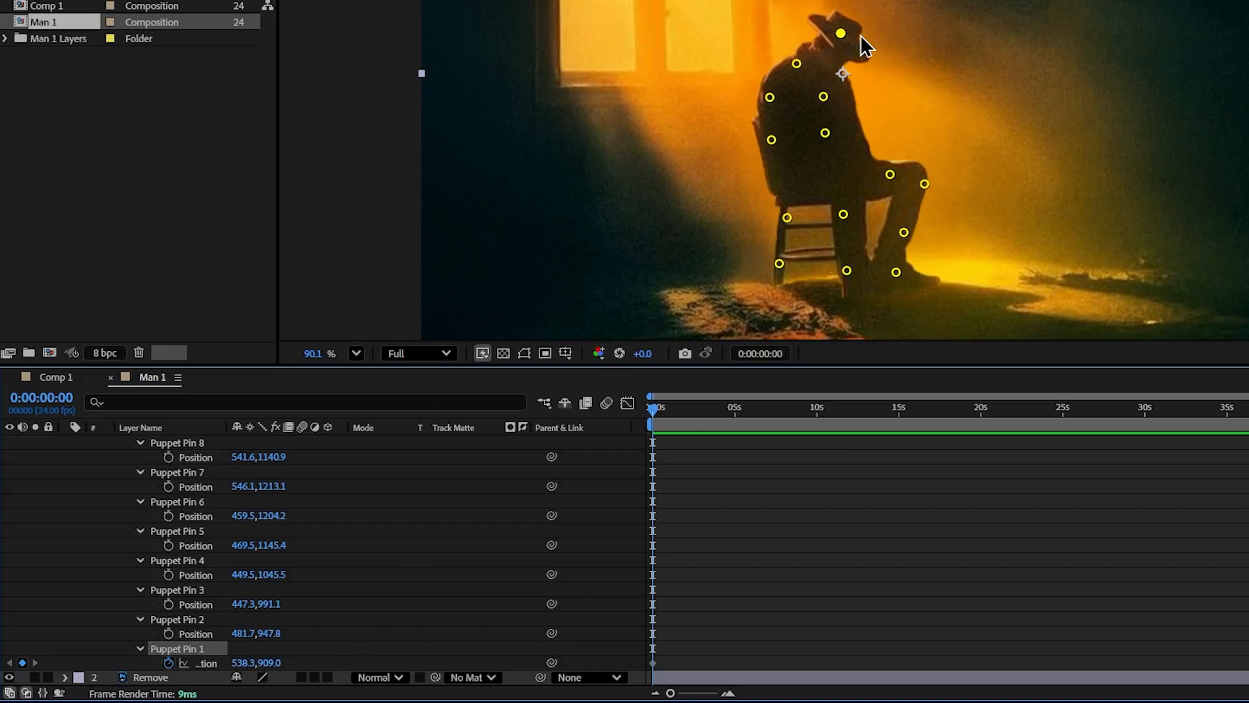
- Keyframe Puppet Pin 1 with the head raised to 518.3, 894.5 at 0 seconds and lowered to 544.9, 914.5 at 0:00:02:01
drag(773, 34, 756, 24)
key(=)
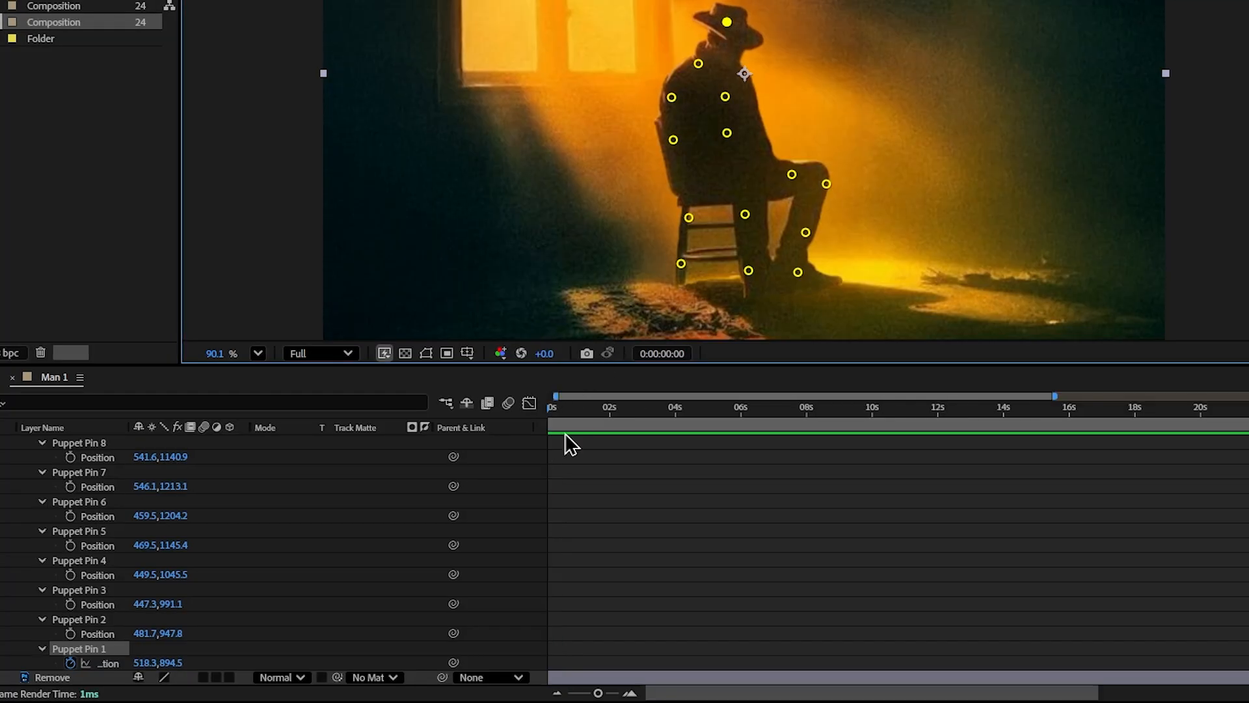
click(619, 410)
drag(624, 420, 626, 417)
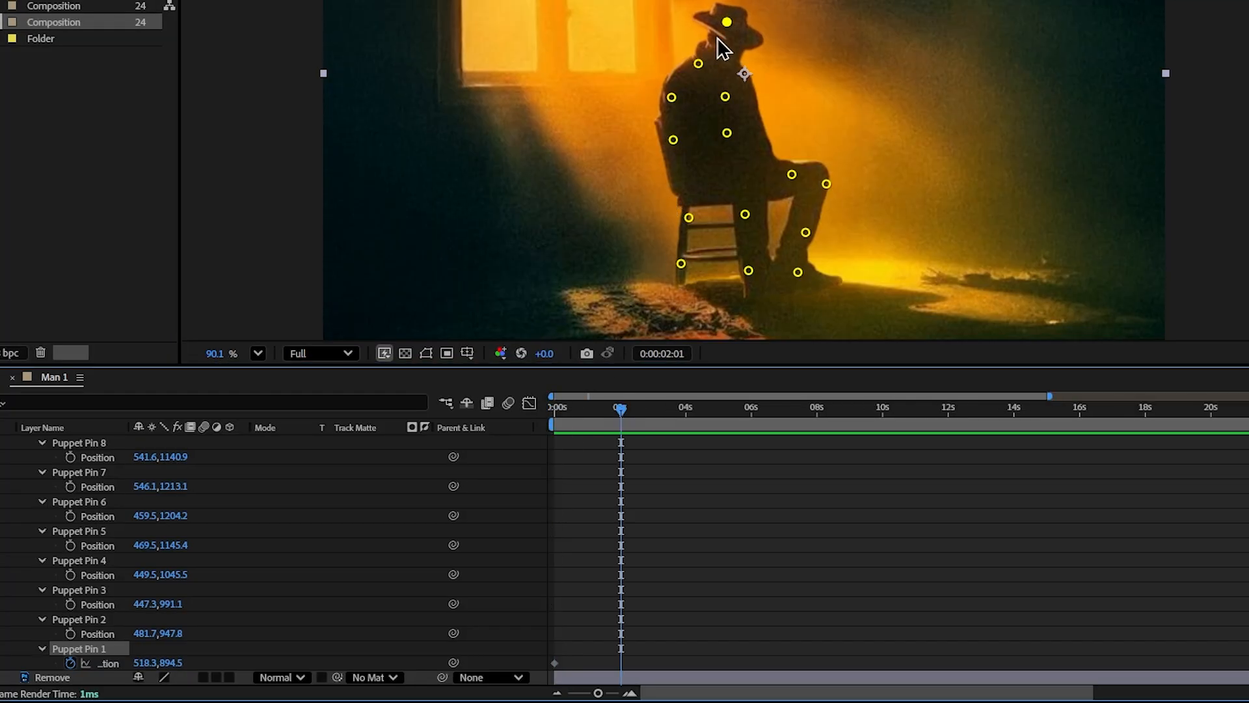
drag(727, 22, 744, 43)
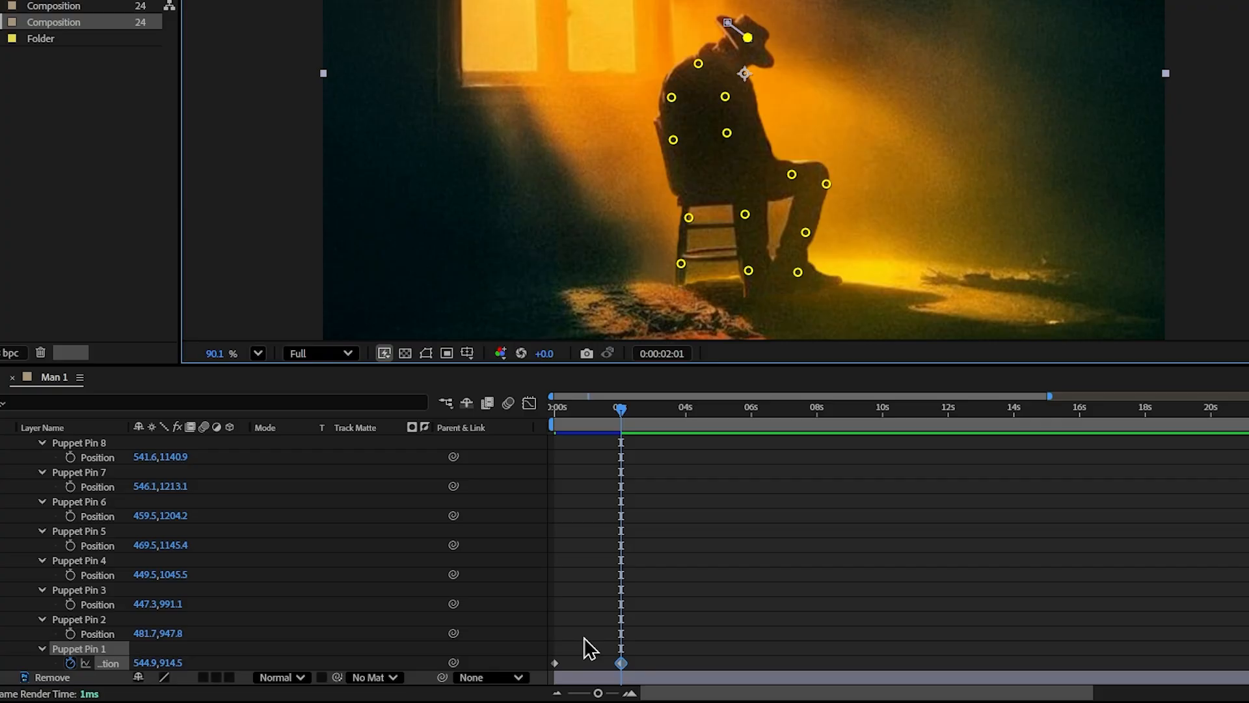
- Copy the head pin's first keyframe to 0:00:04:01 and apply Easy Ease to all three keyframes
drag(583, 635, 549, 684)
drag(628, 424, 692, 421)
key(ctrl+v)
drag(766, 601, 516, 676)
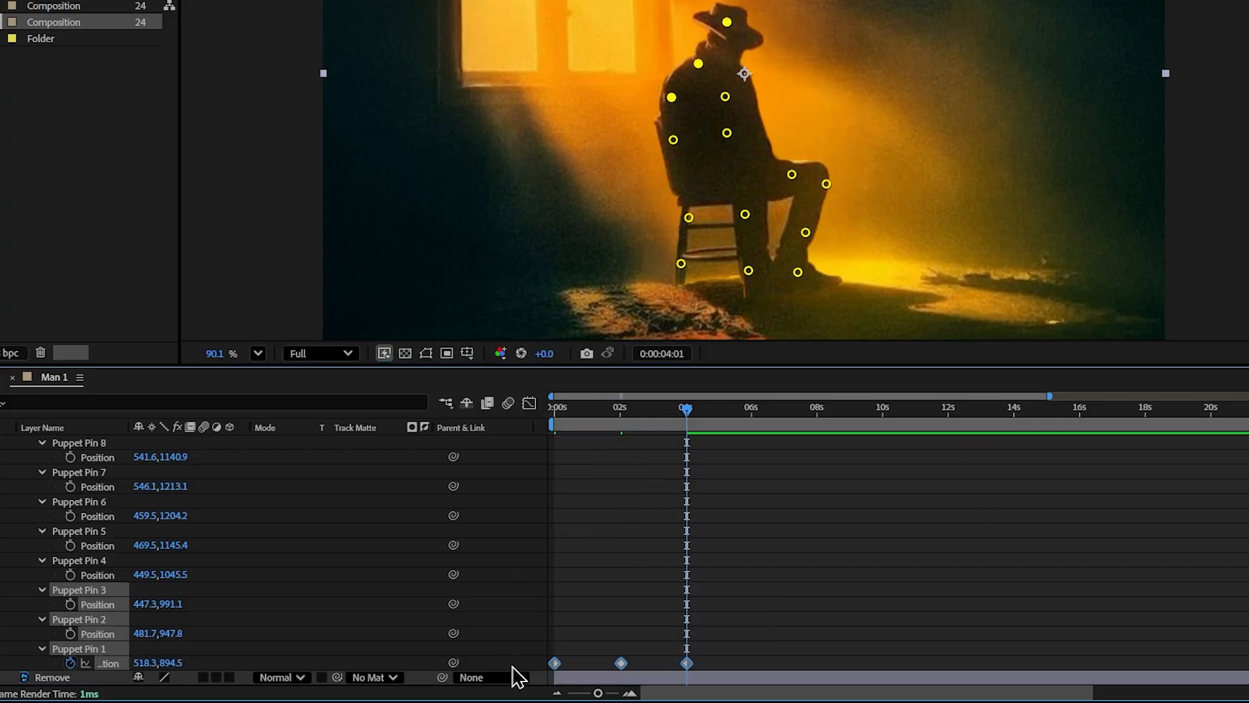
- Add the expression loopOut() to the position of Puppet Pin 1
alt+click(75, 663)
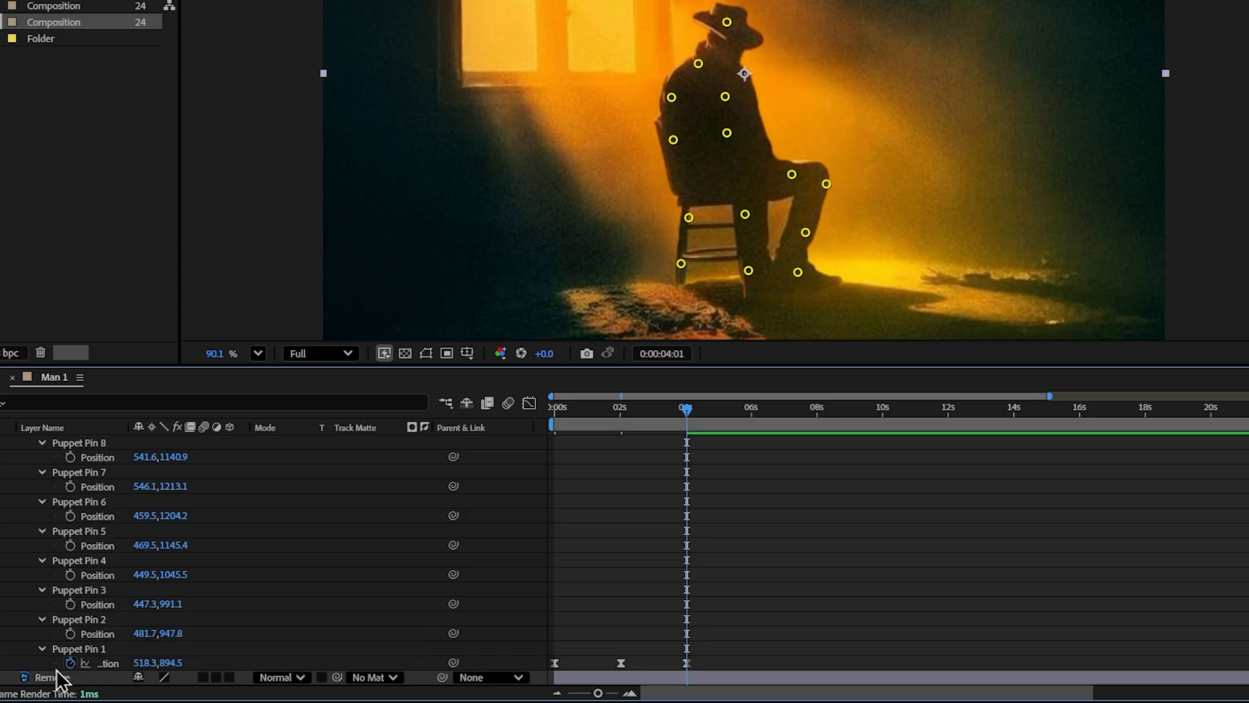
alt+click(141, 663)
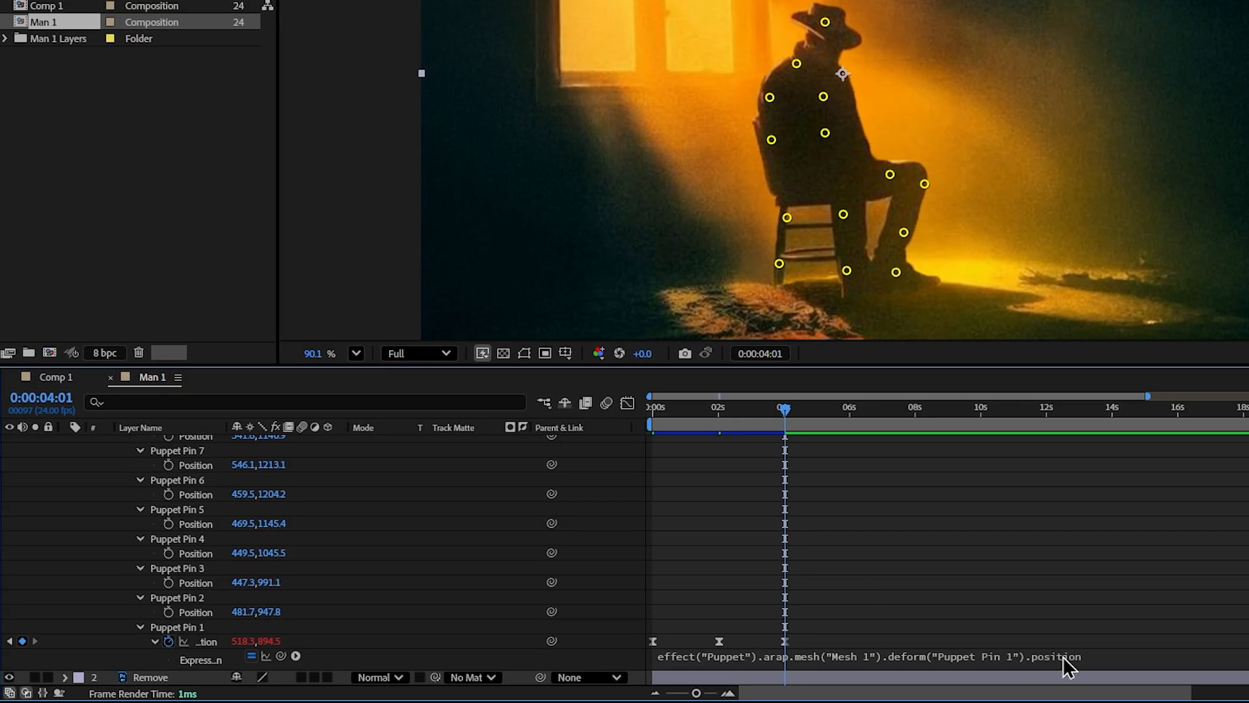
click(1100, 657)
text(loop)
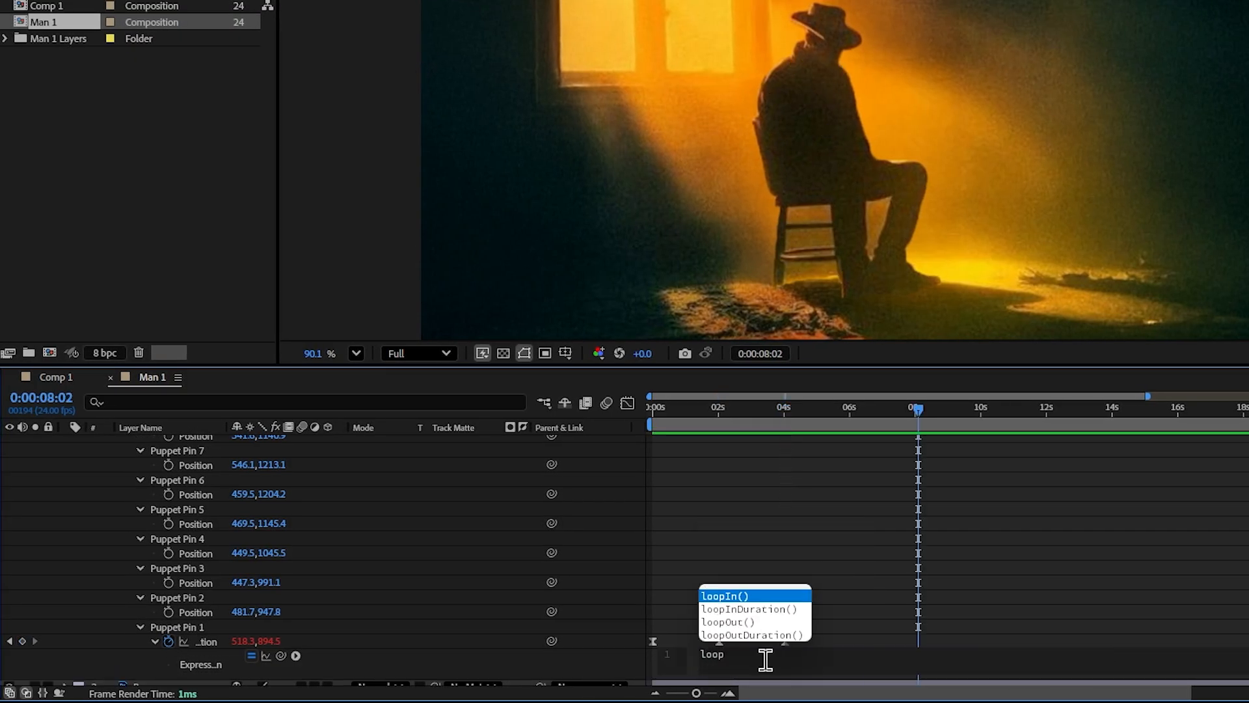
text(out)
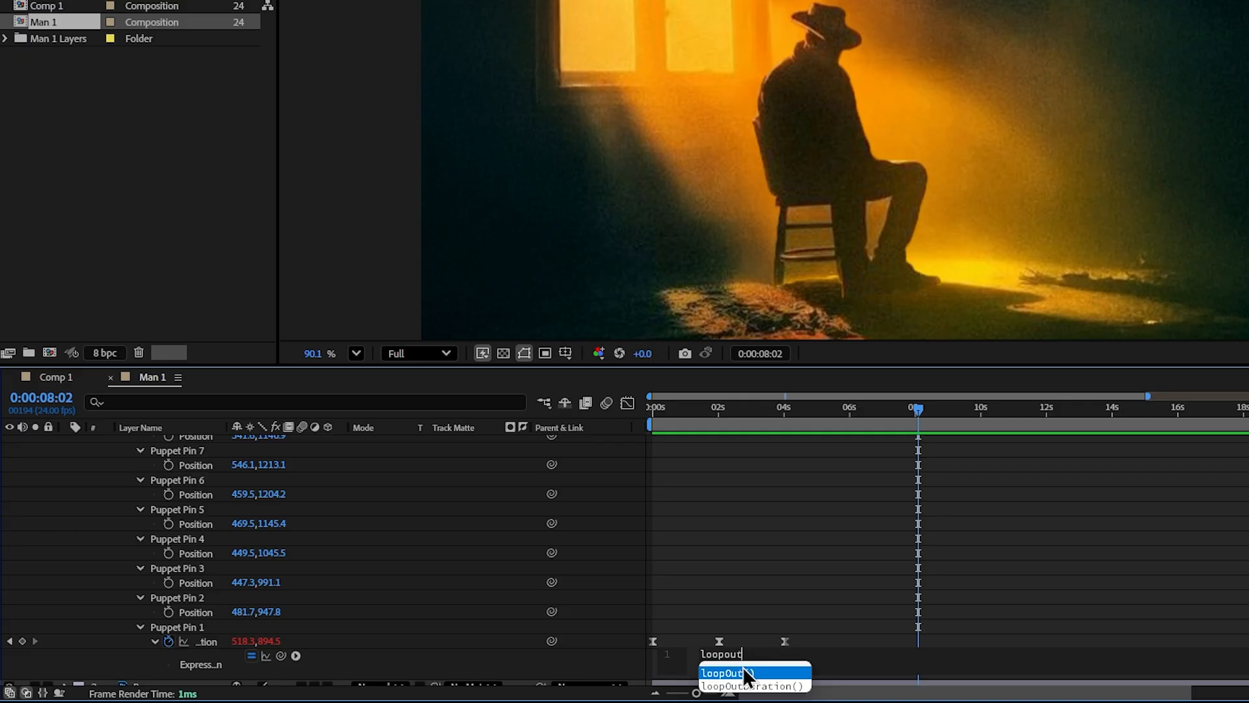
click(740, 674)
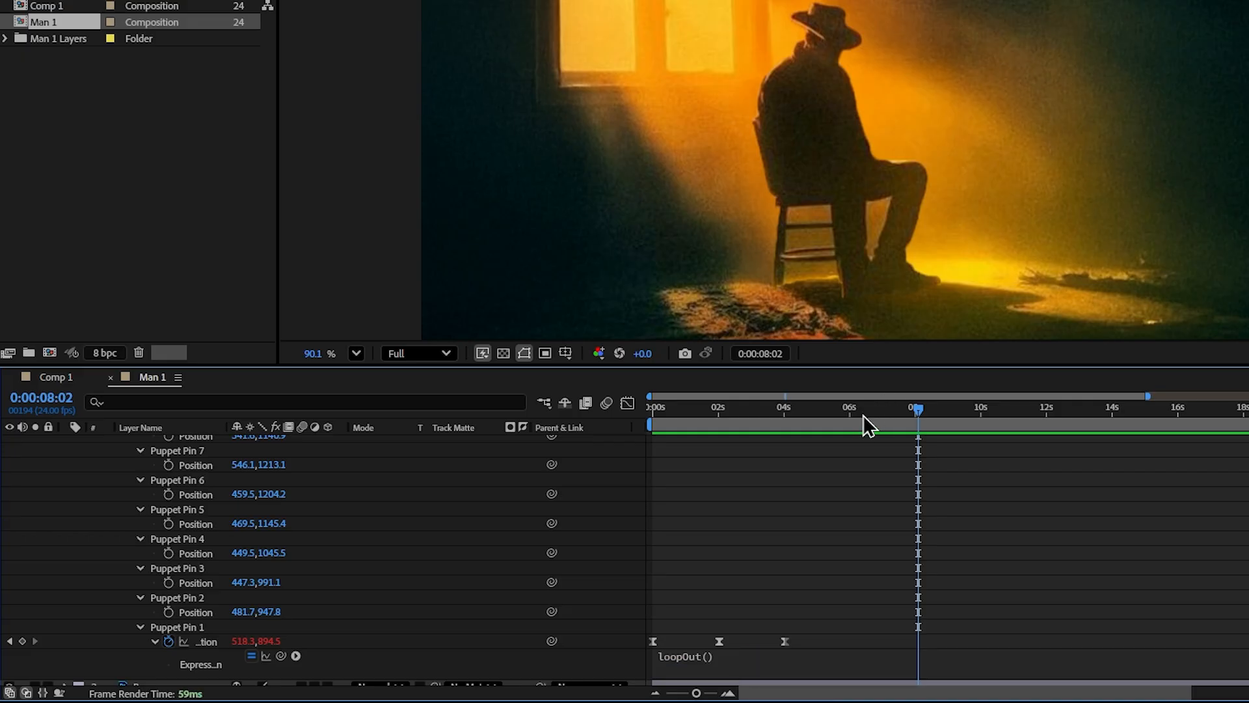
- Preview the looping head motion and speed it up by compressing the three keyframes to end at about 3 seconds
drag(862, 415, 646, 411)
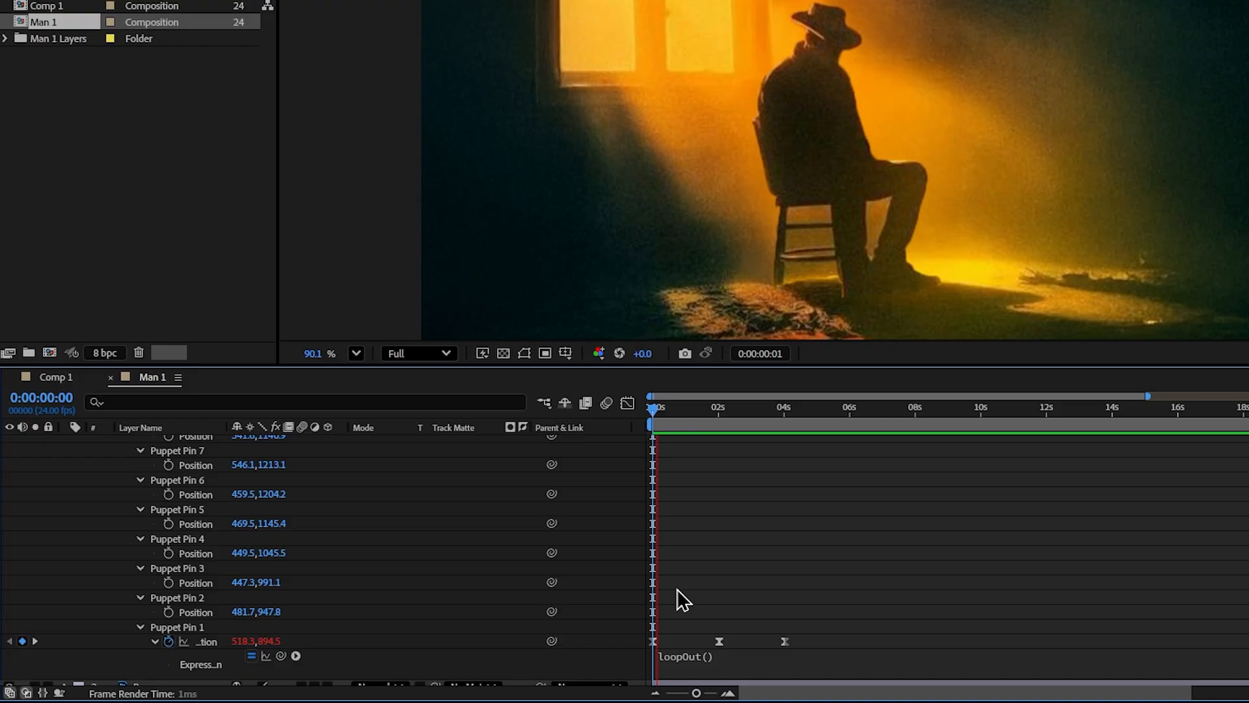
key(space)
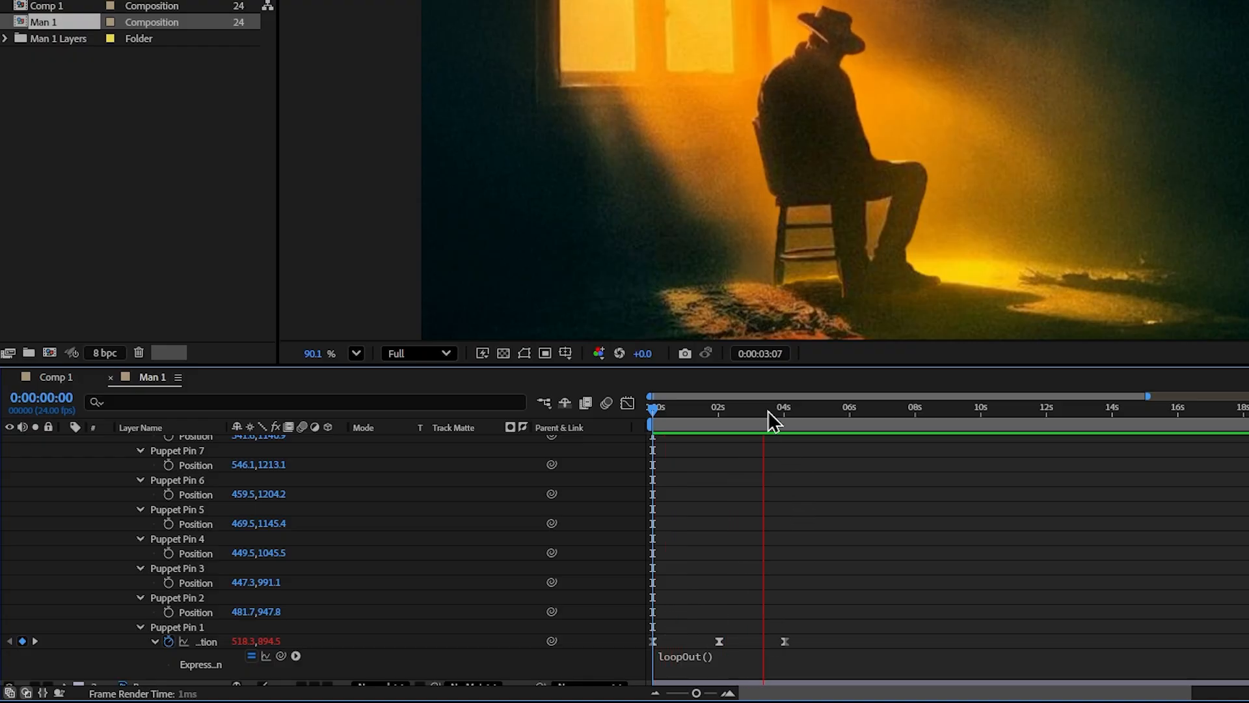
drag(768, 412, 1091, 410)
drag(817, 613, 643, 644)
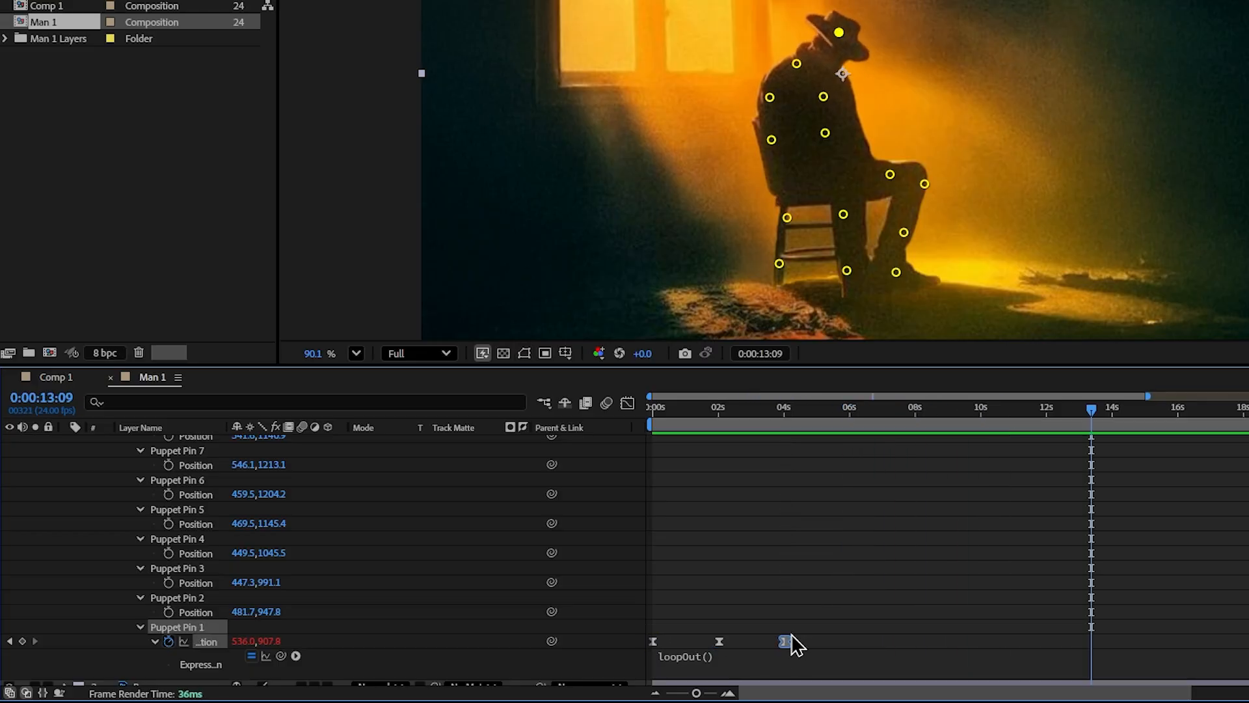
drag(784, 643, 751, 644)
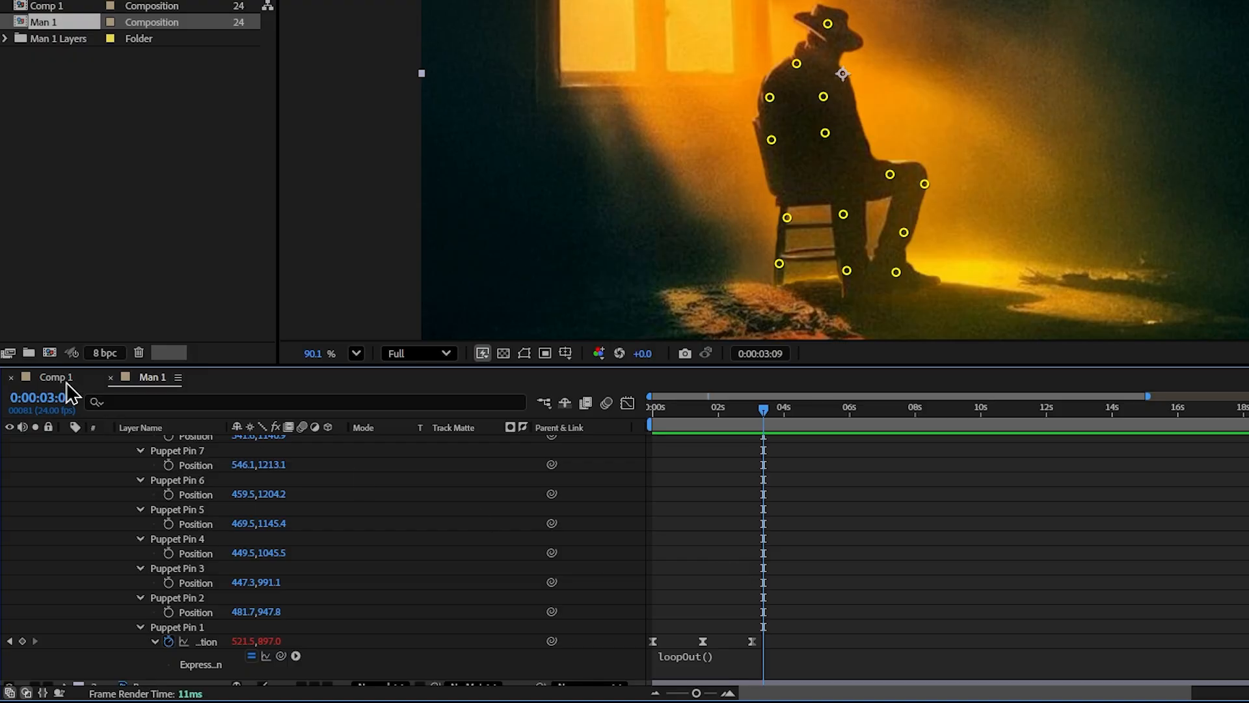
- In Comp 1, scale the Man 1 layer up to 191%
click(64, 379)
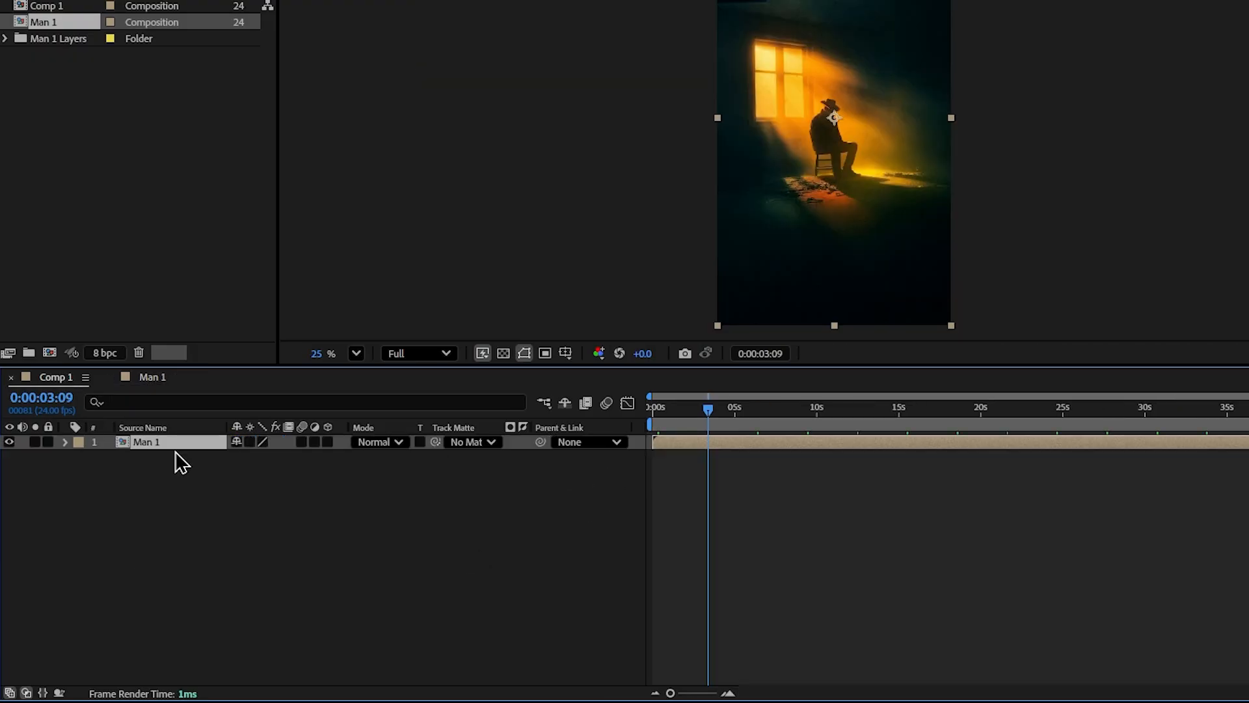
key(s)
drag(273, 457, 371, 469)
drag(371, 468, 384, 470)
click(129, 518)
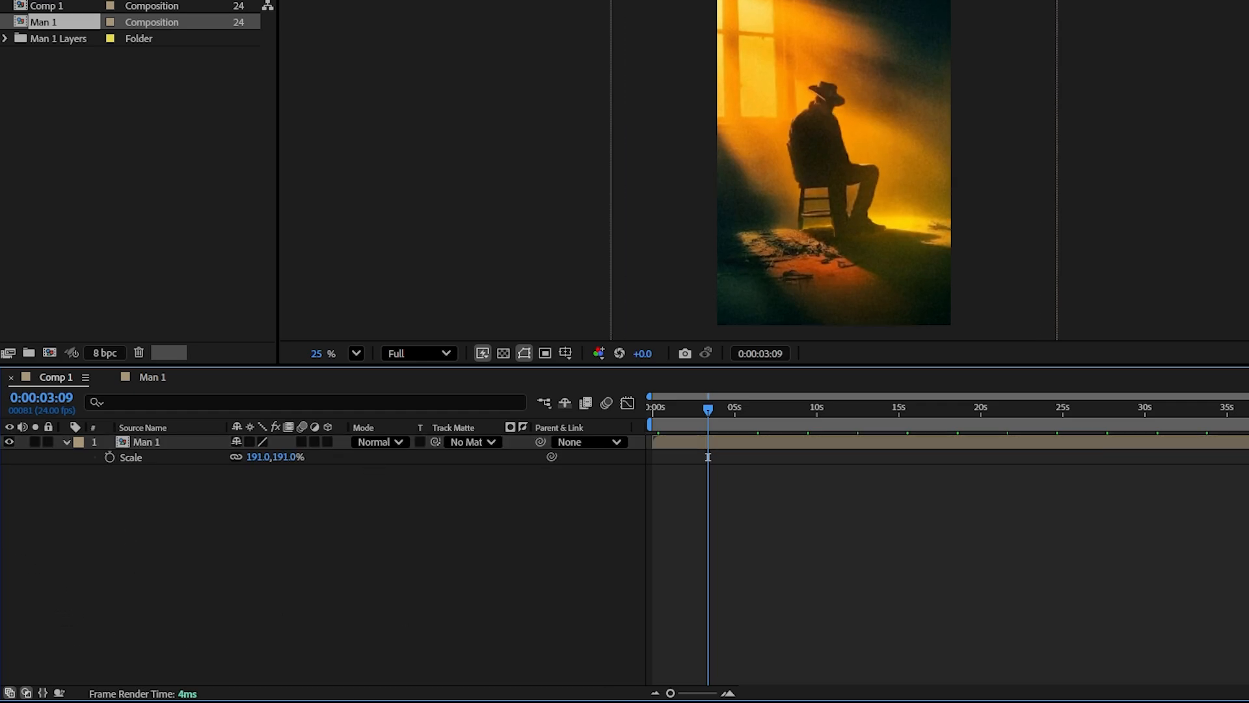
- Add Man act.mp3 and the violin MP3 below Man 1 in Comp 1 and set the violin's audio level to -11.10 dB
drag(50, 61, 148, 552)
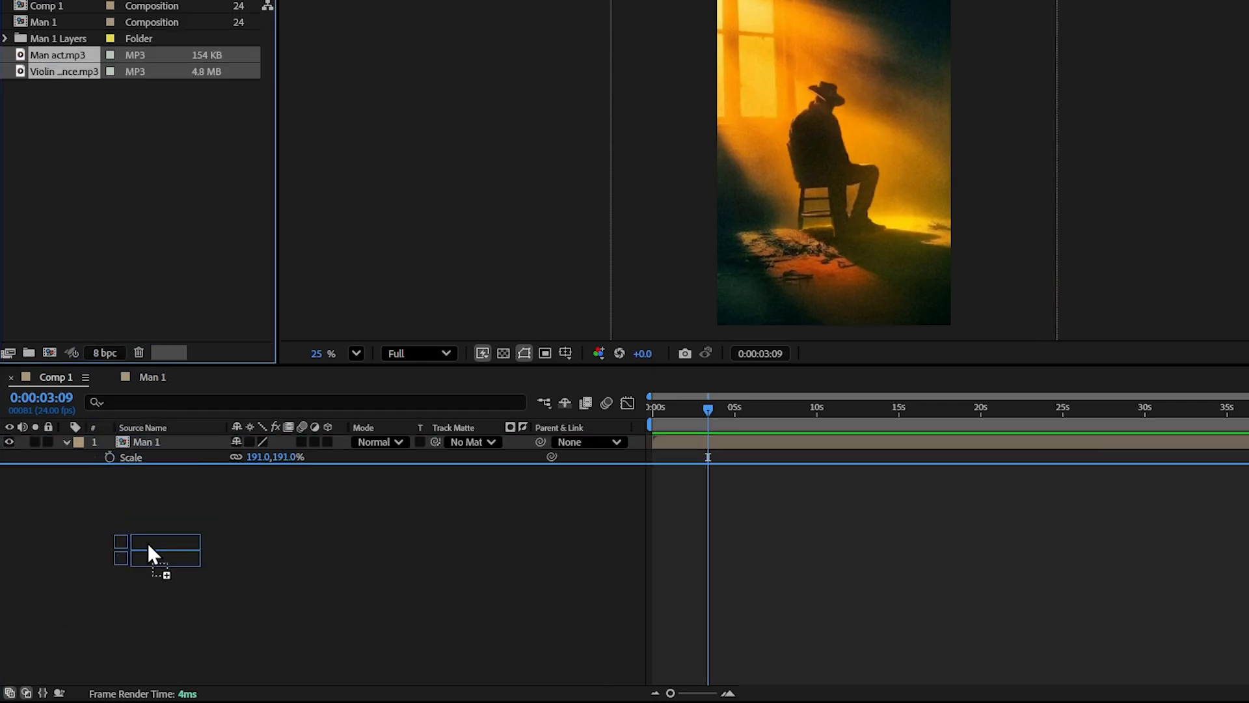
click(410, 599)
click(66, 486)
click(80, 502)
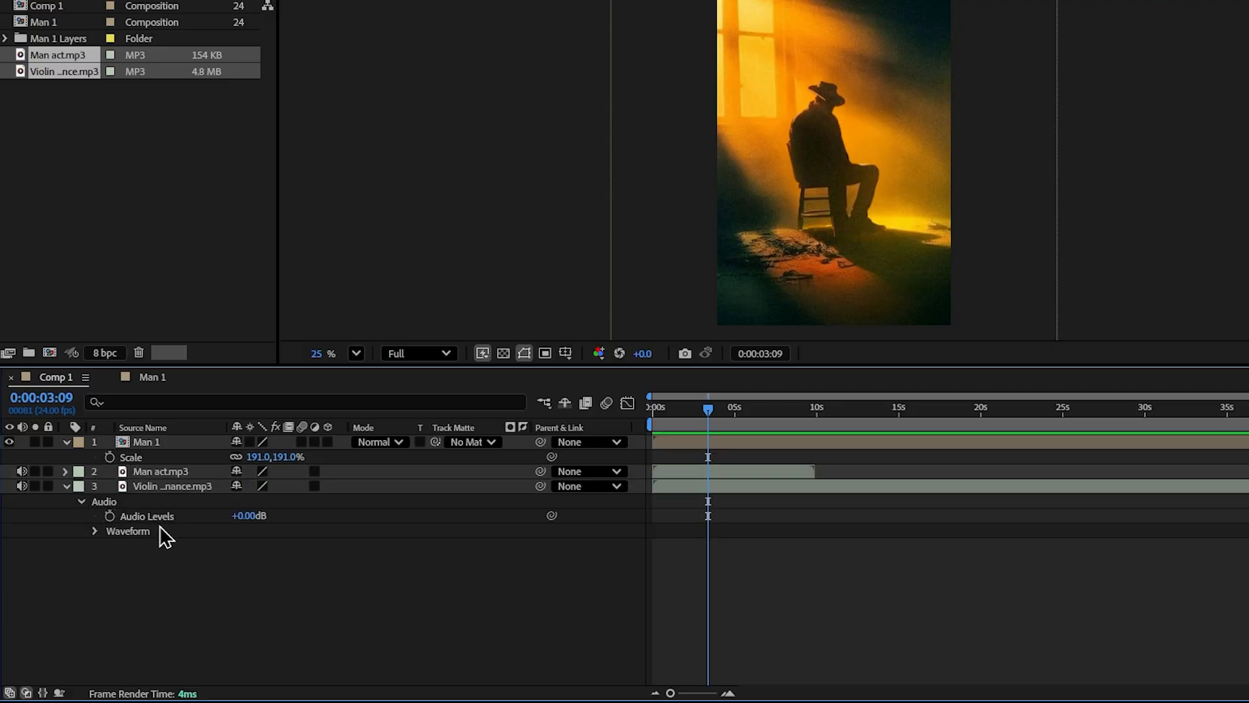
drag(246, 525, 238, 519)
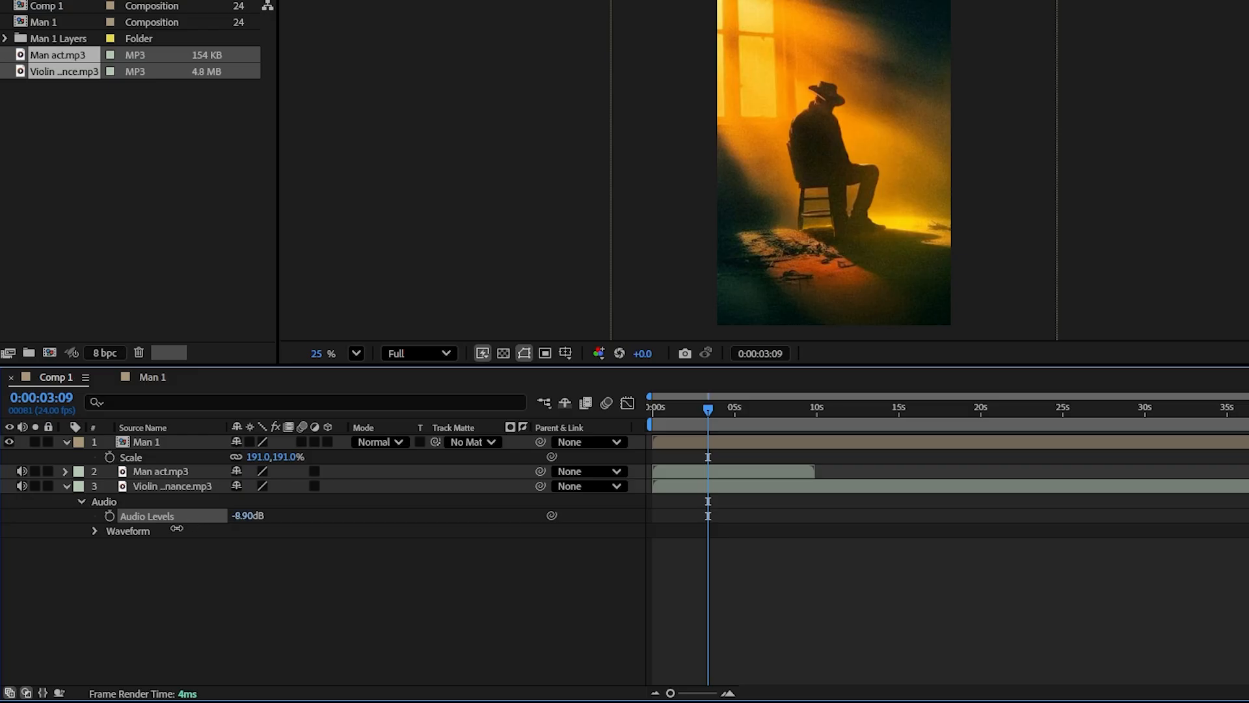
drag(165, 531, 161, 531)
click(399, 661)
- Display the waveform of Man act.mp3 and examine its timing from the start of the composition
drag(706, 412, 641, 423)
click(65, 471)
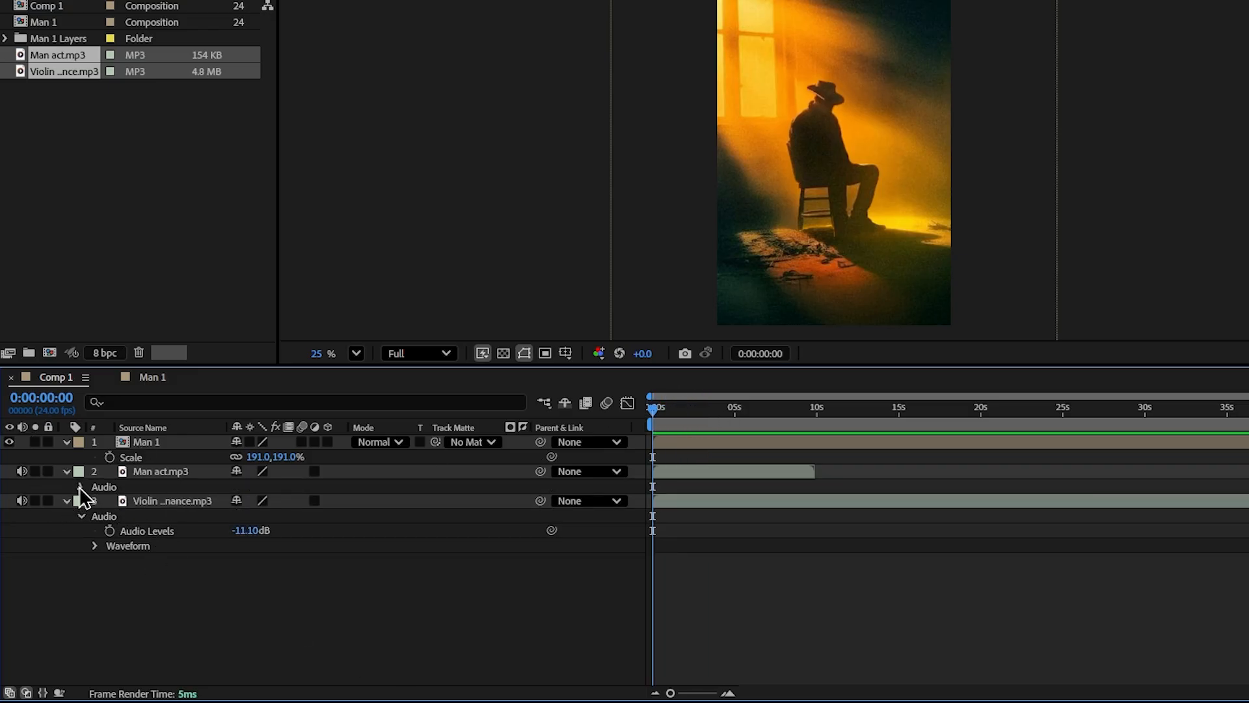
click(80, 487)
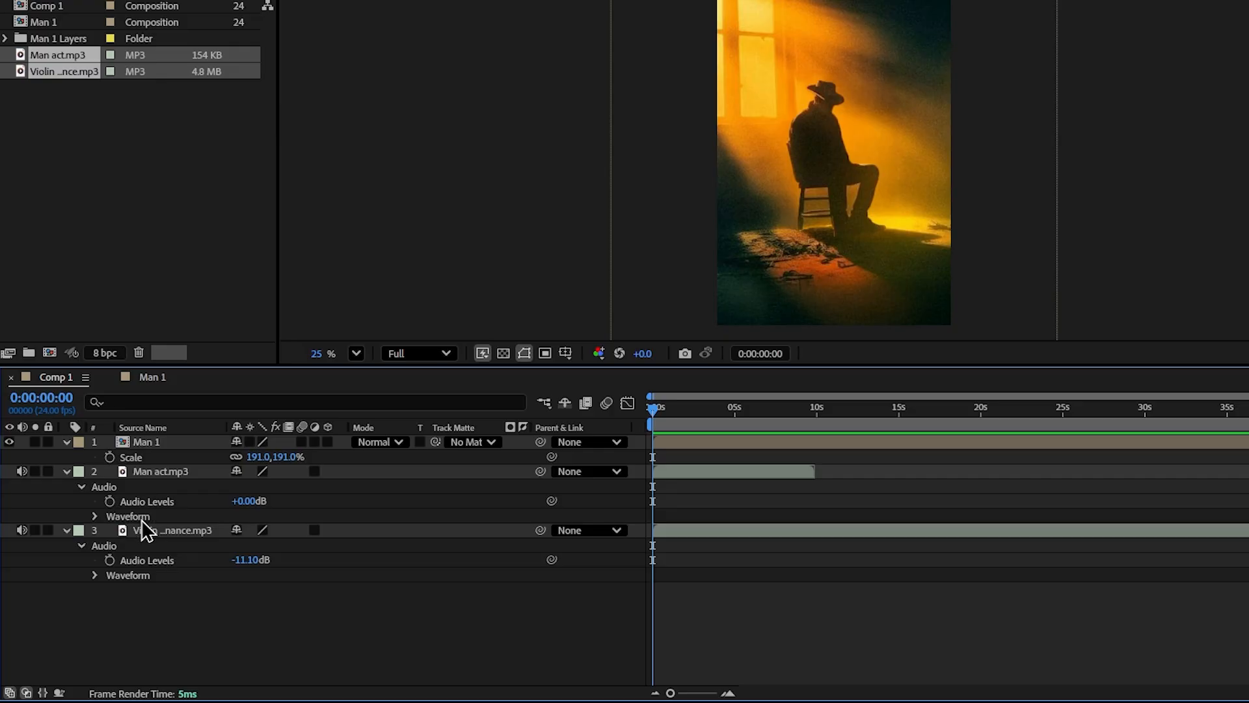
click(96, 517)
scroll(688, 545, up, 2)
scroll(727, 556, left, 2)
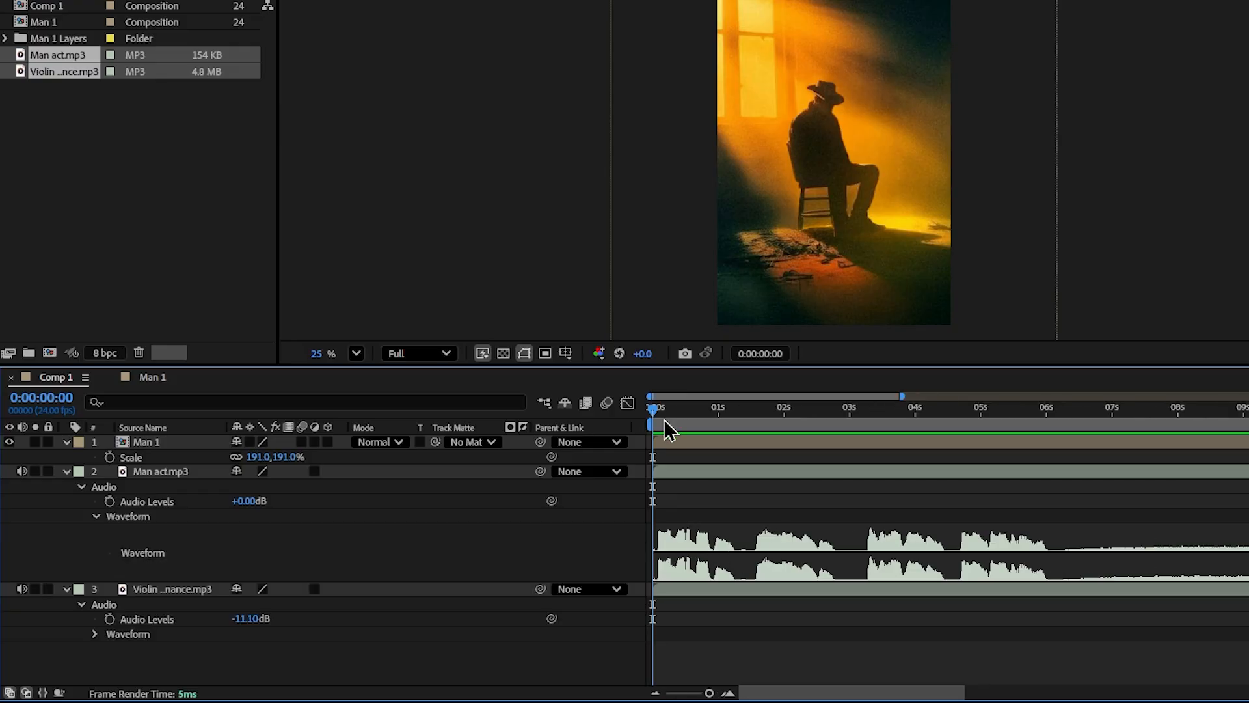
drag(647, 430, 738, 437)
key(Home)
- Create the text "In A Heart Of Darkness" above the man and give it a Position animator set to 0.0, 89.0
click(864, 52)
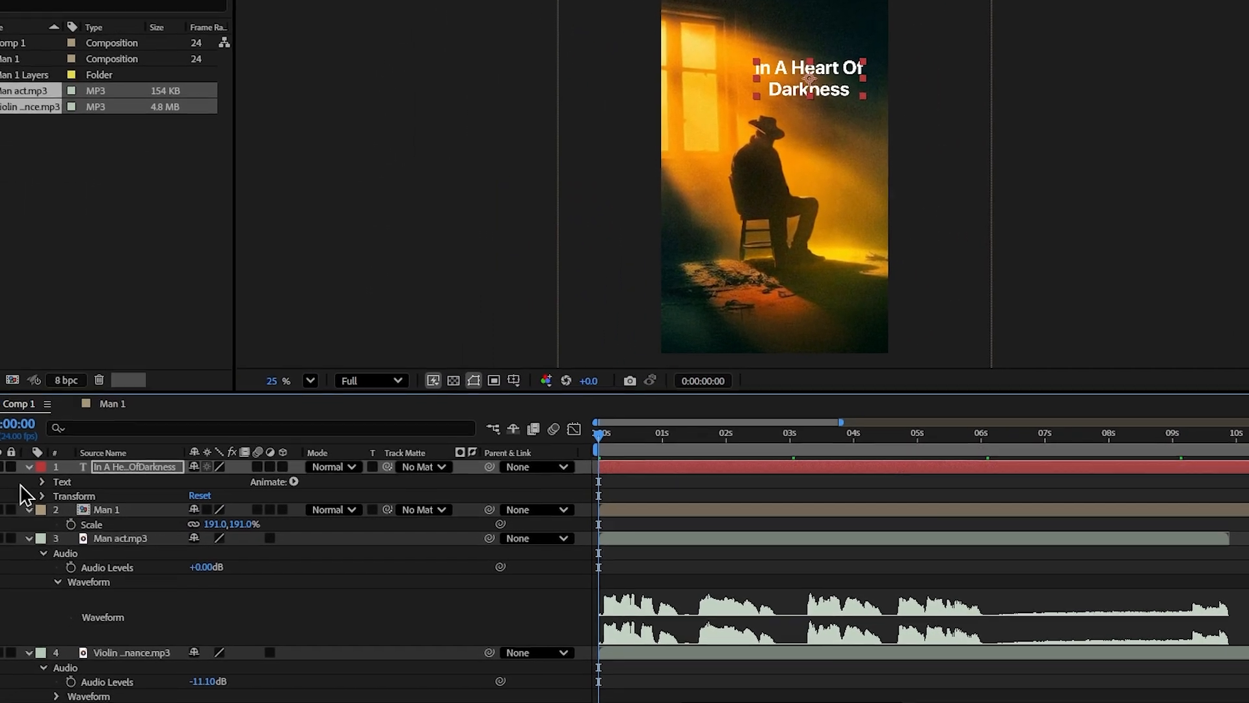
click(294, 481)
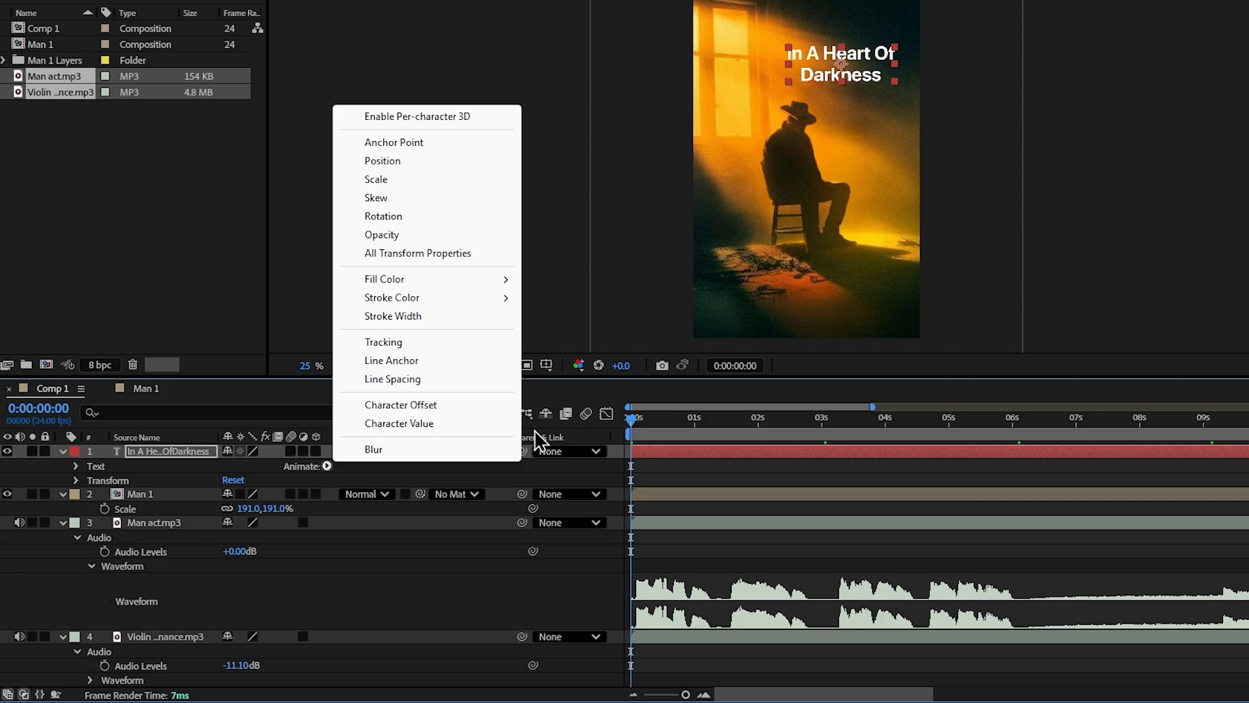
click(391, 161)
drag(250, 552, 306, 541)
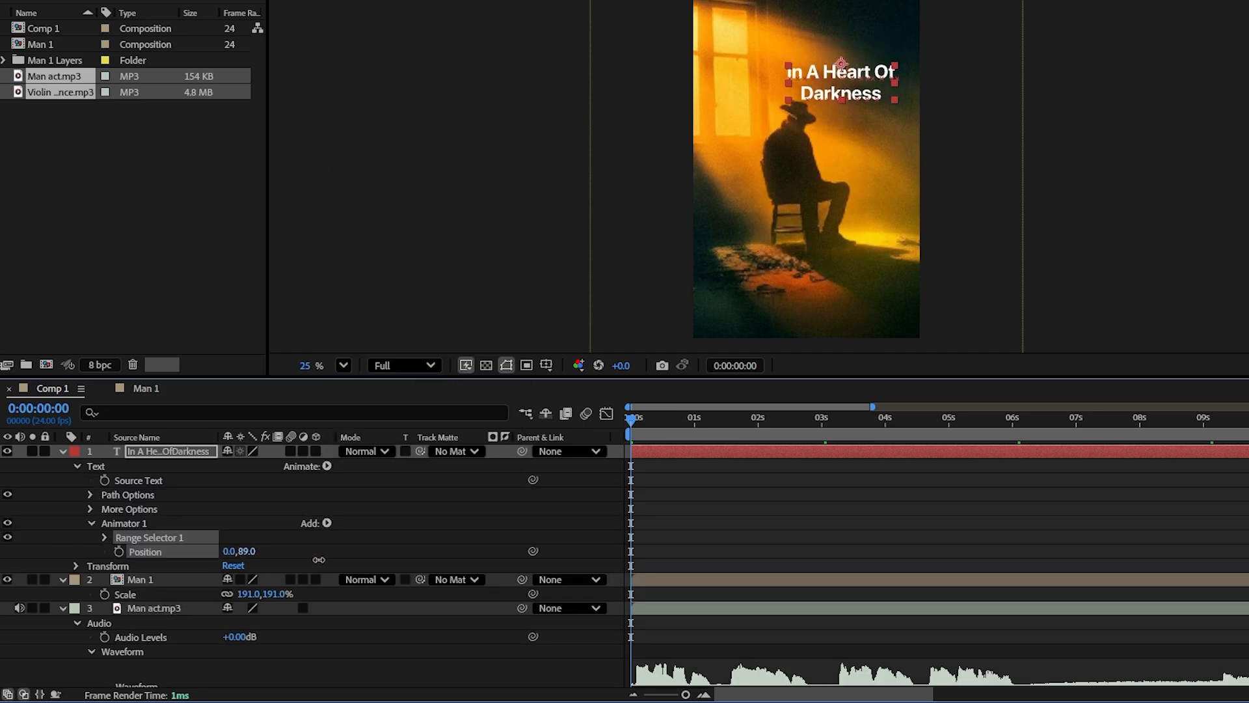
- Add an Opacity property to the text's Animator 1 and set it to 0%
click(327, 523)
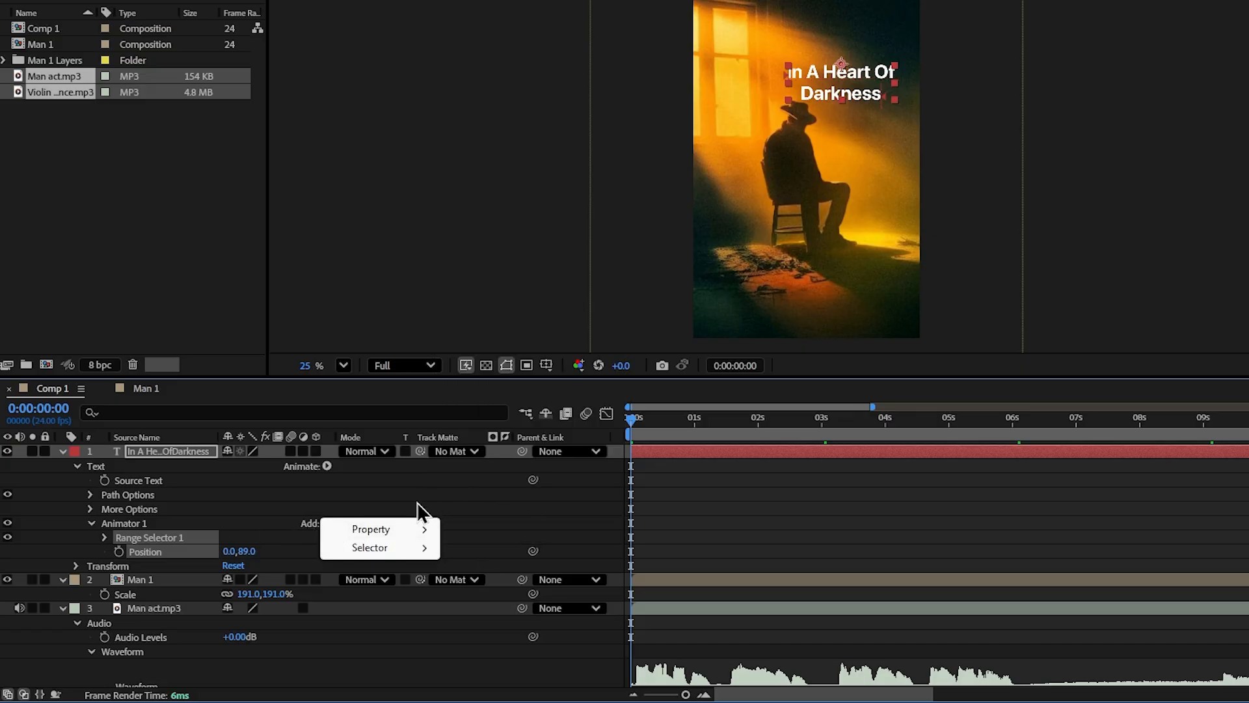
mouse_move(381, 530)
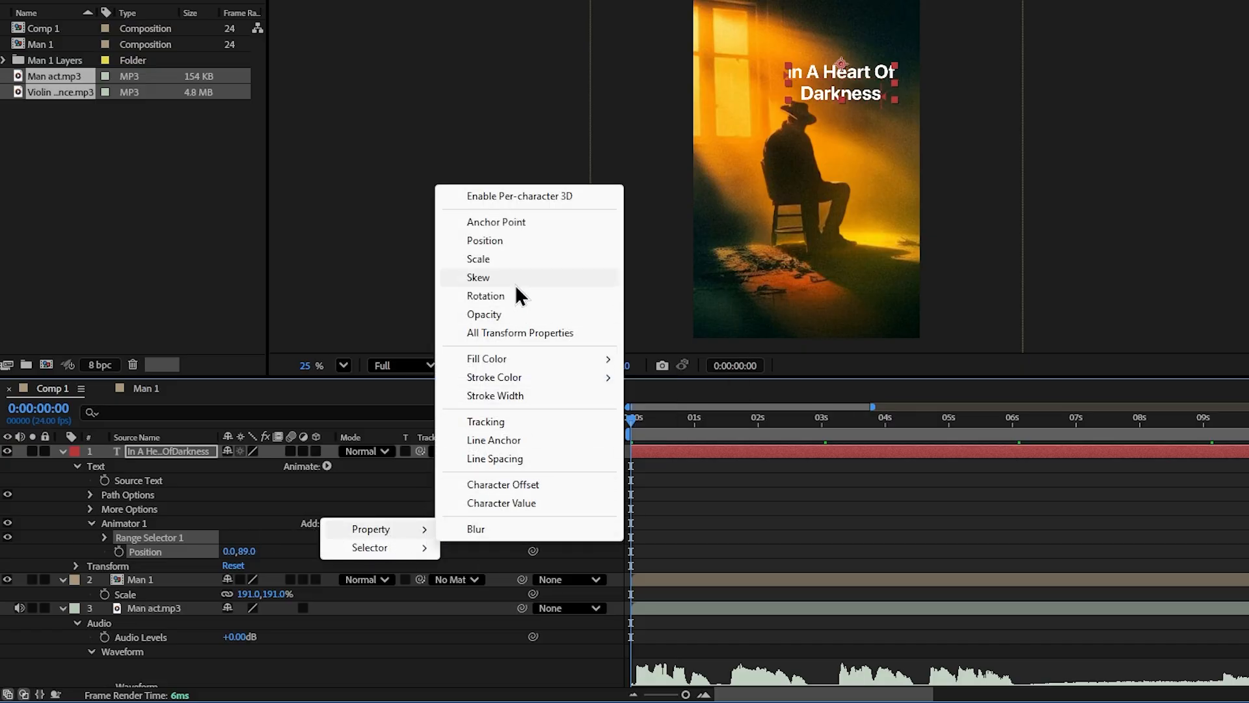
click(493, 318)
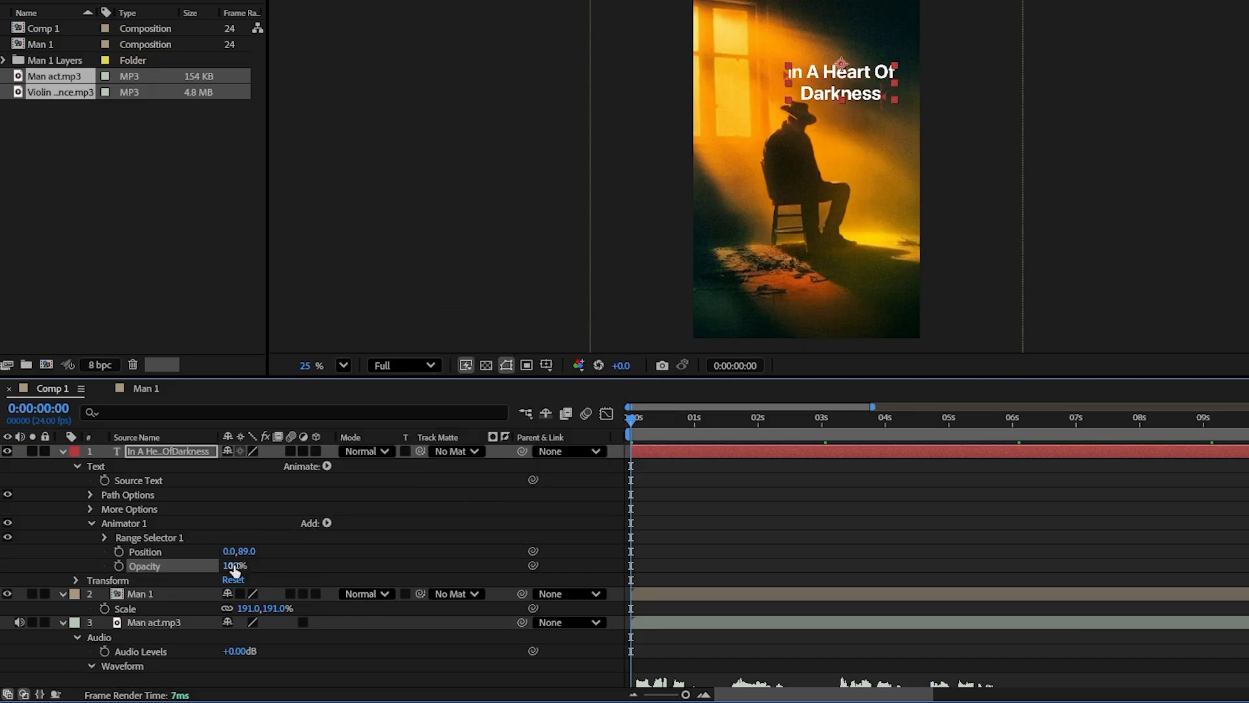
drag(235, 571, 36, 592)
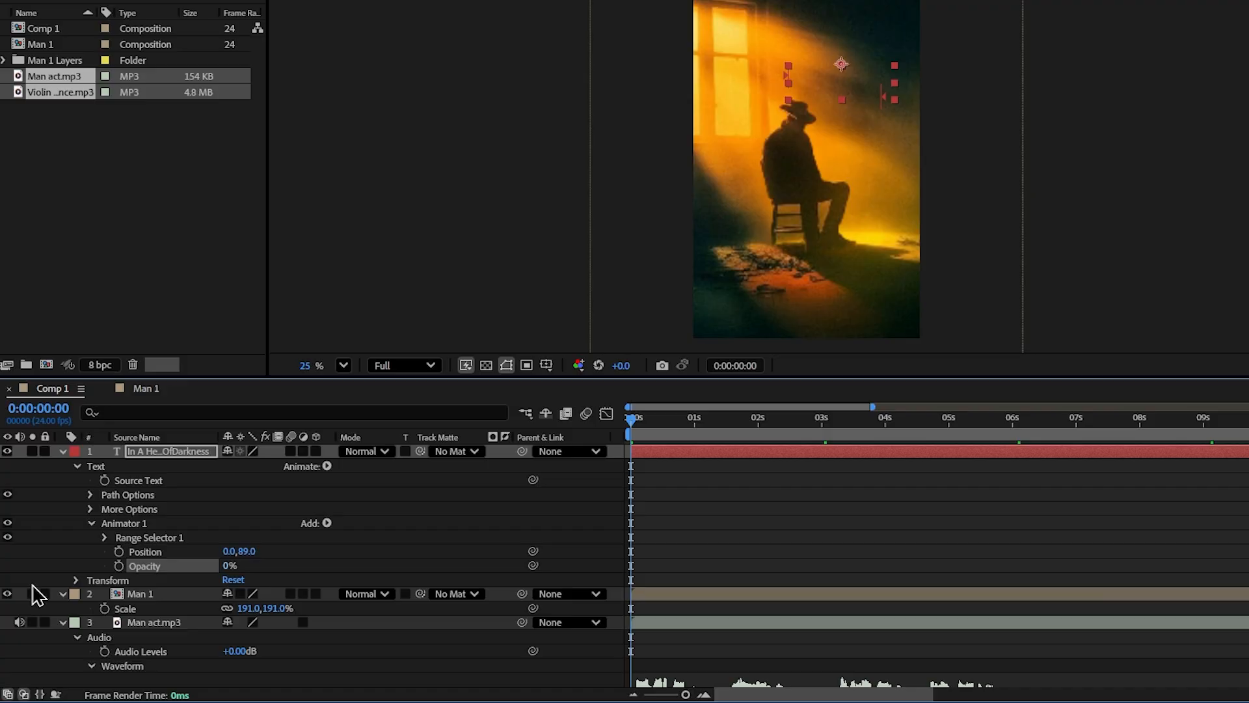
- Keyframe the range selector's Offset from -100% at the composition's start to 100% at 0:00:01:06
click(105, 538)
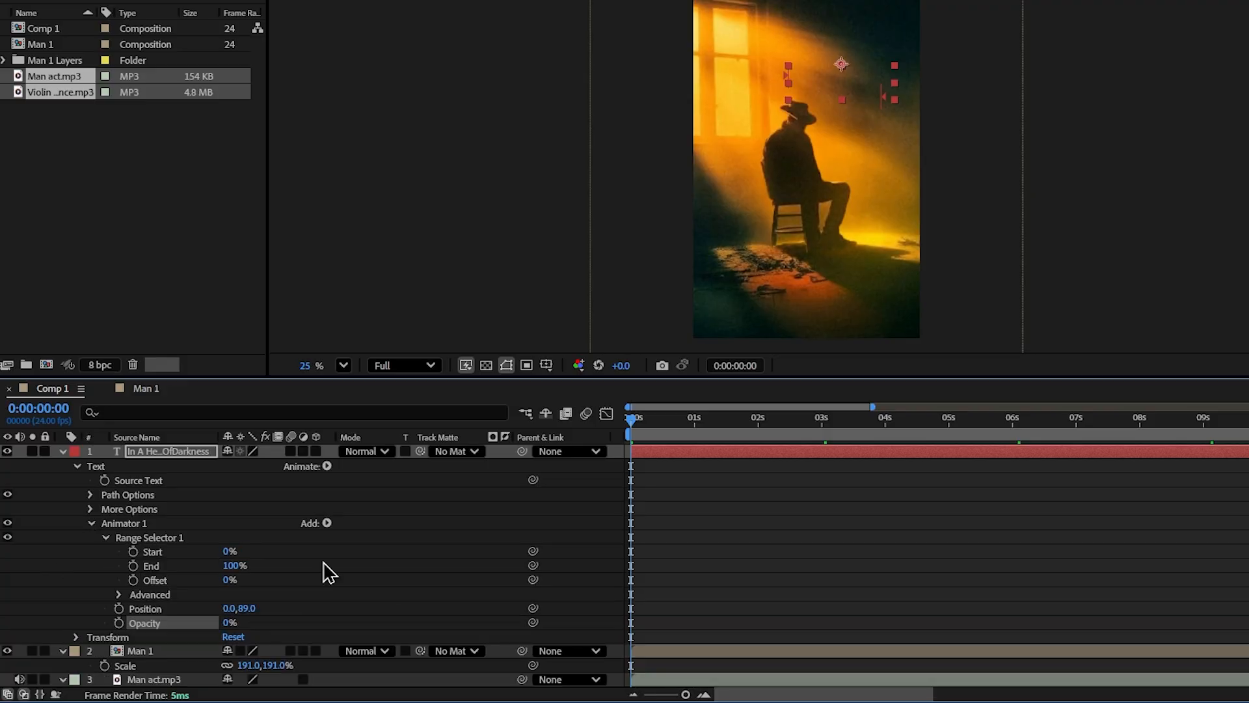
click(132, 580)
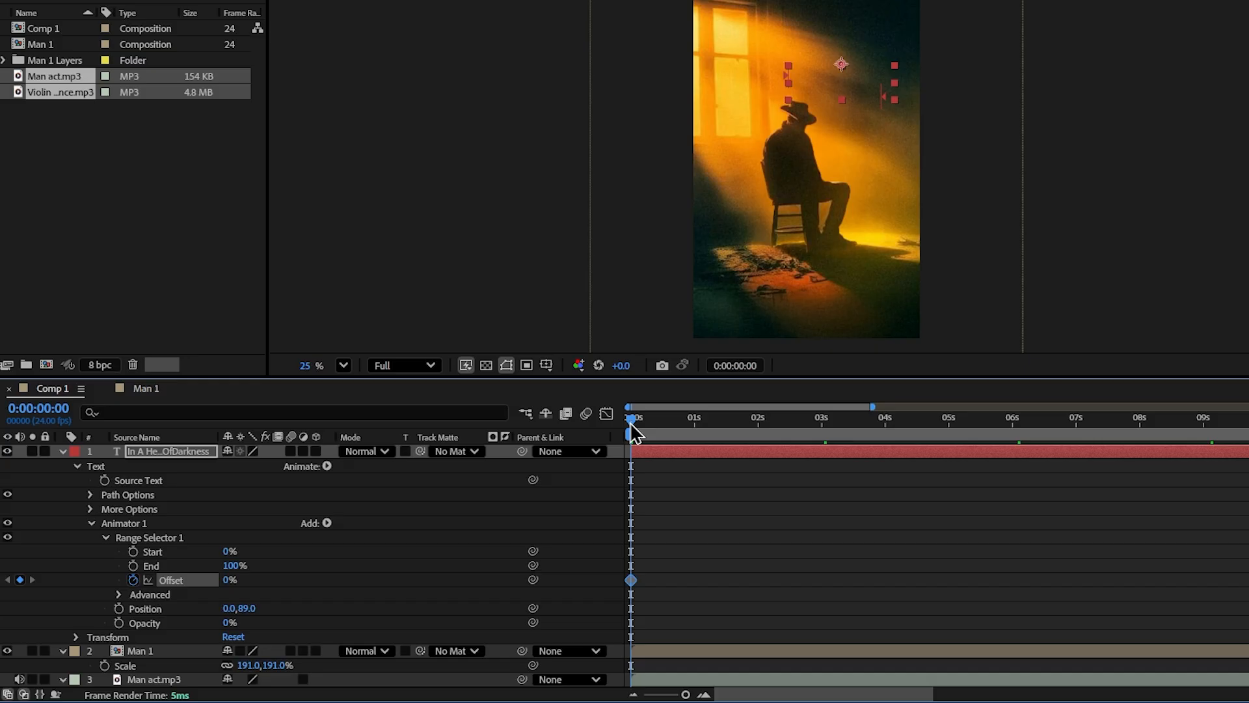
click(229, 580)
text(-100)
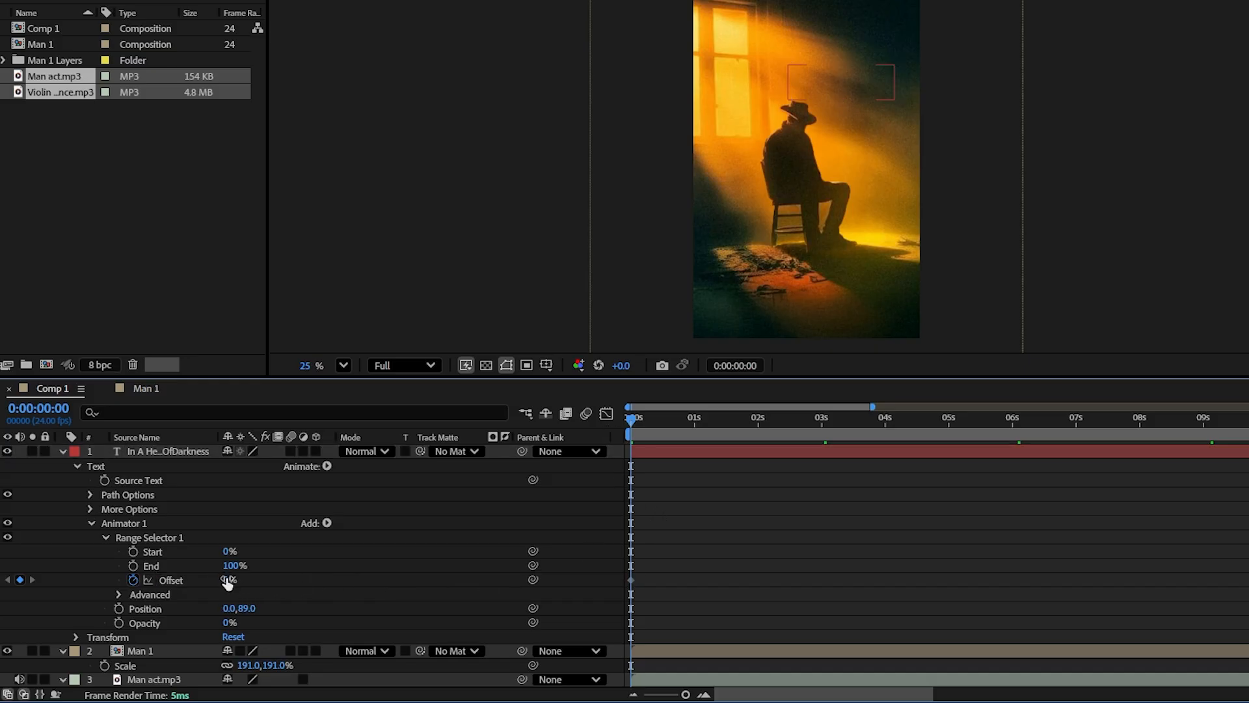
key(Return)
scroll(667, 569, down, 4)
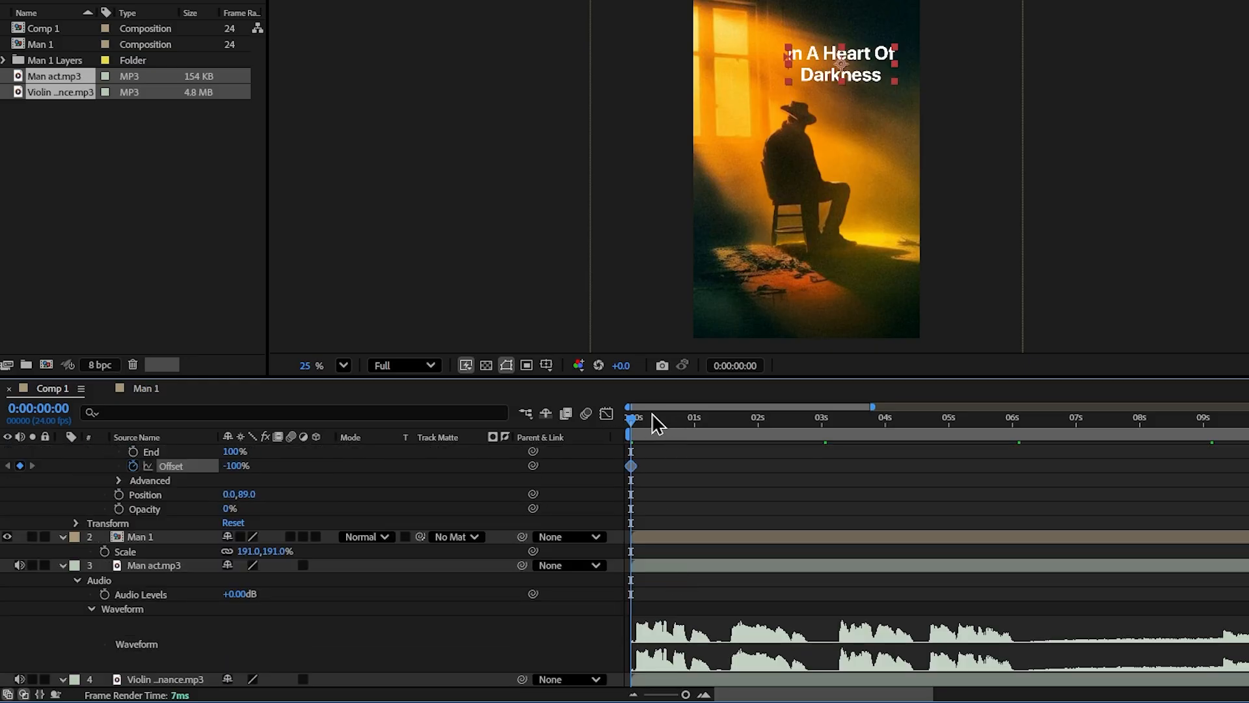
drag(652, 414, 712, 433)
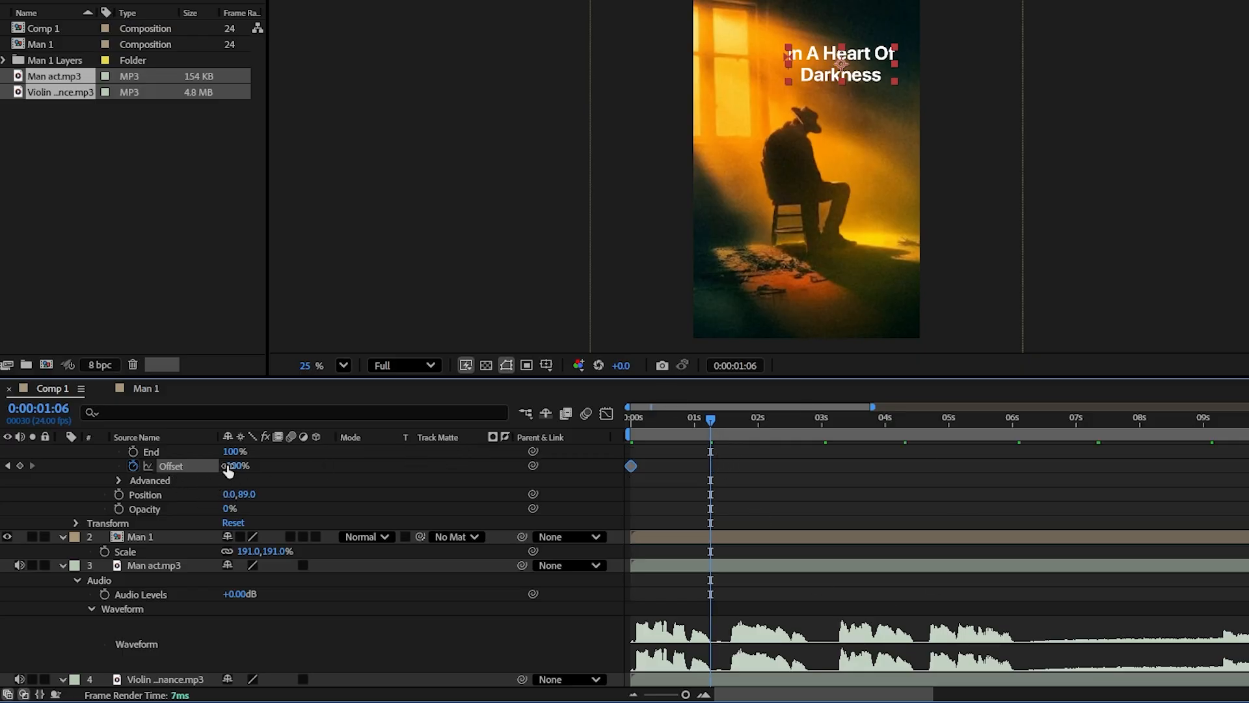
click(229, 466)
text(100)
key(Return)
- In the range selector's advanced options, set Based On to Words and Shape to Ramp Up
click(120, 481)
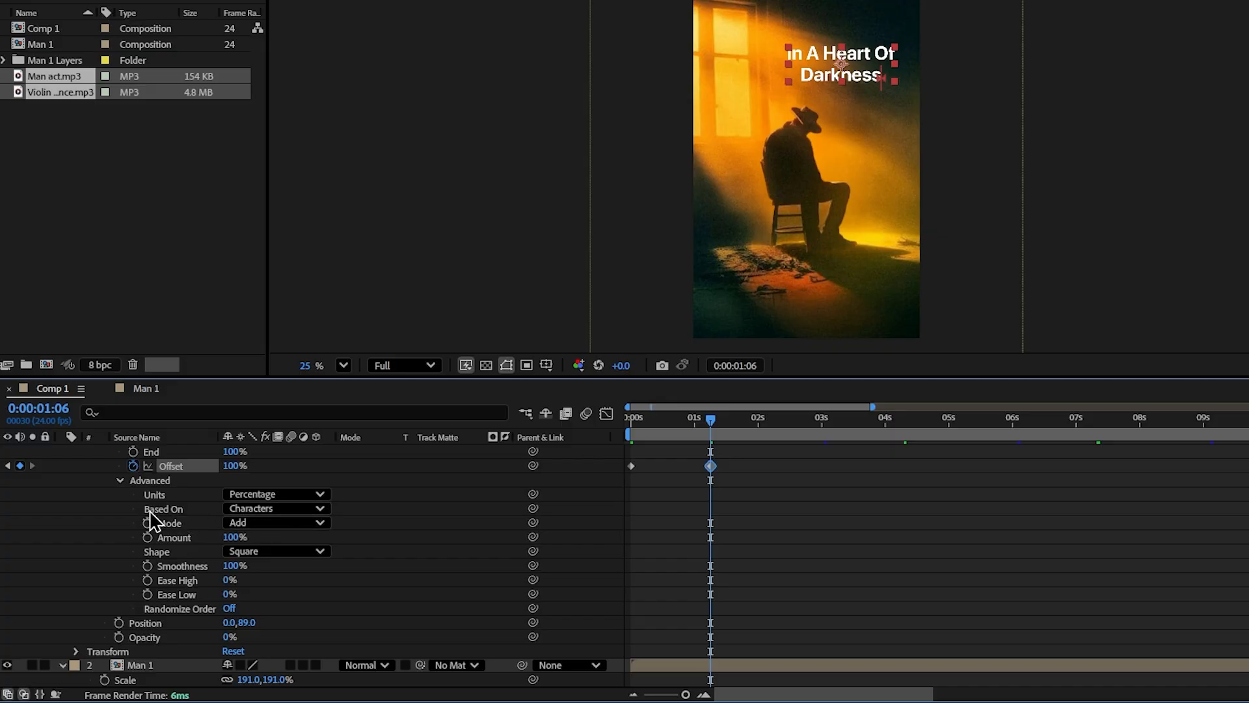
click(236, 509)
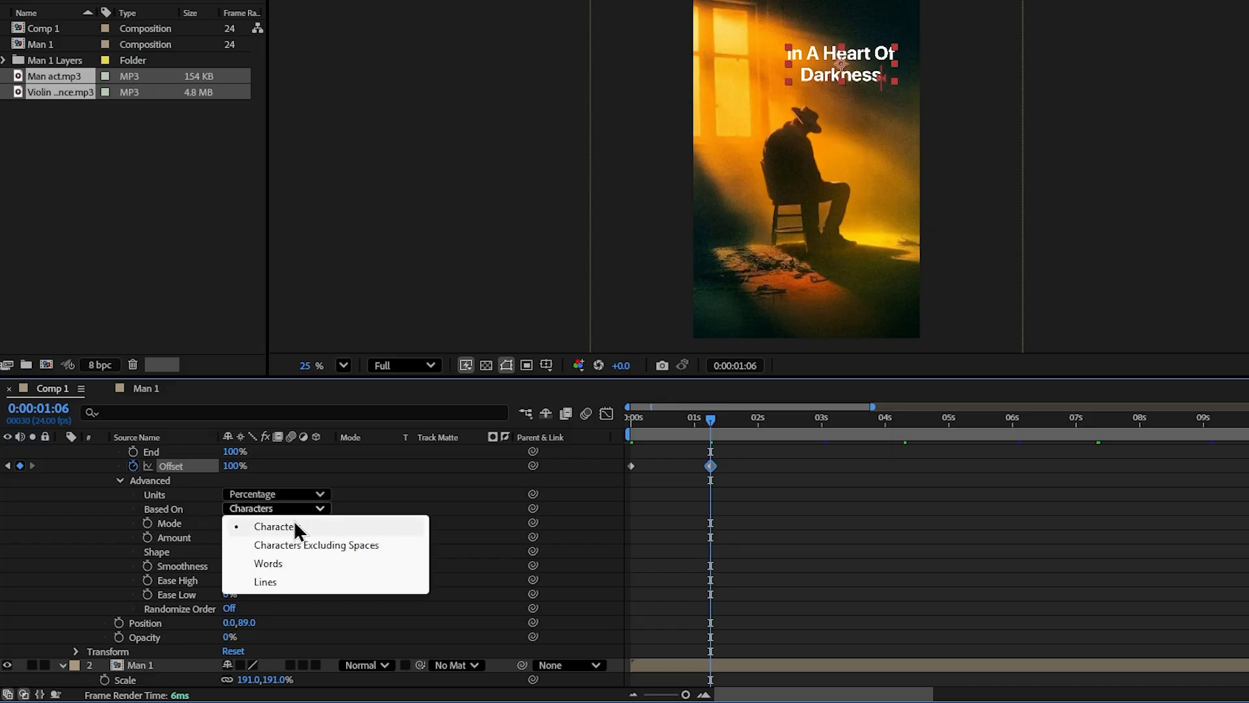
click(286, 563)
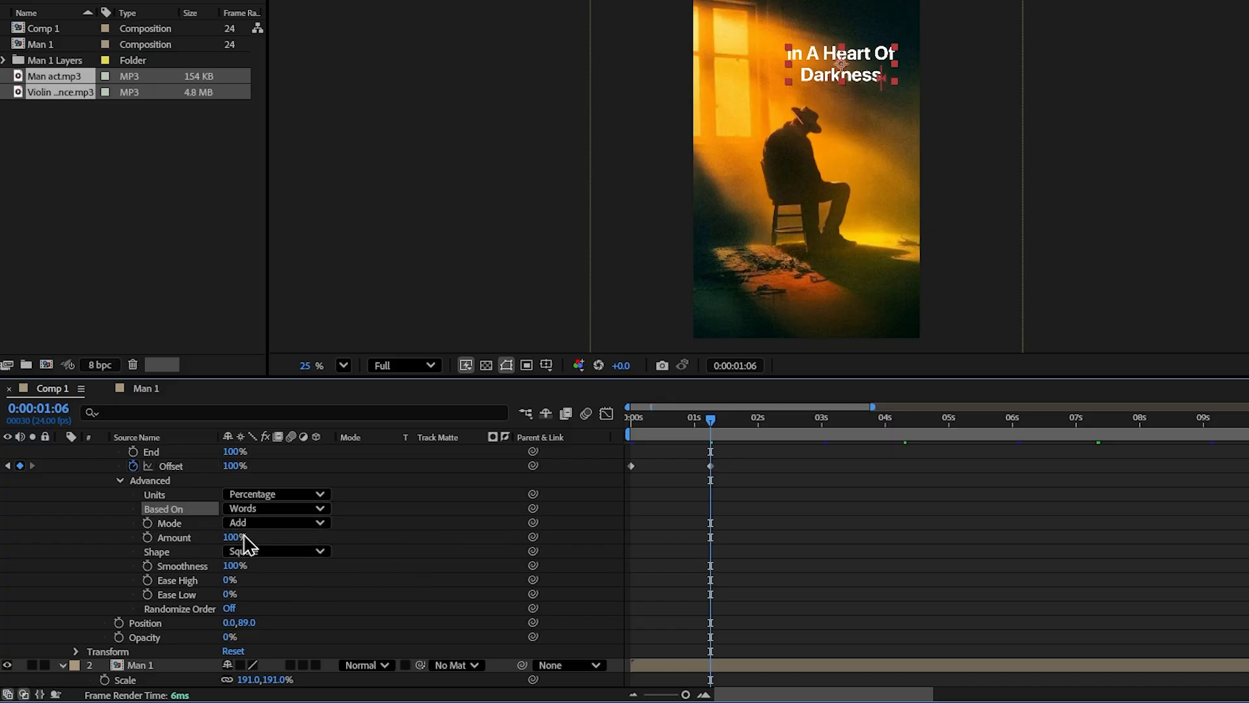
click(235, 552)
click(365, 588)
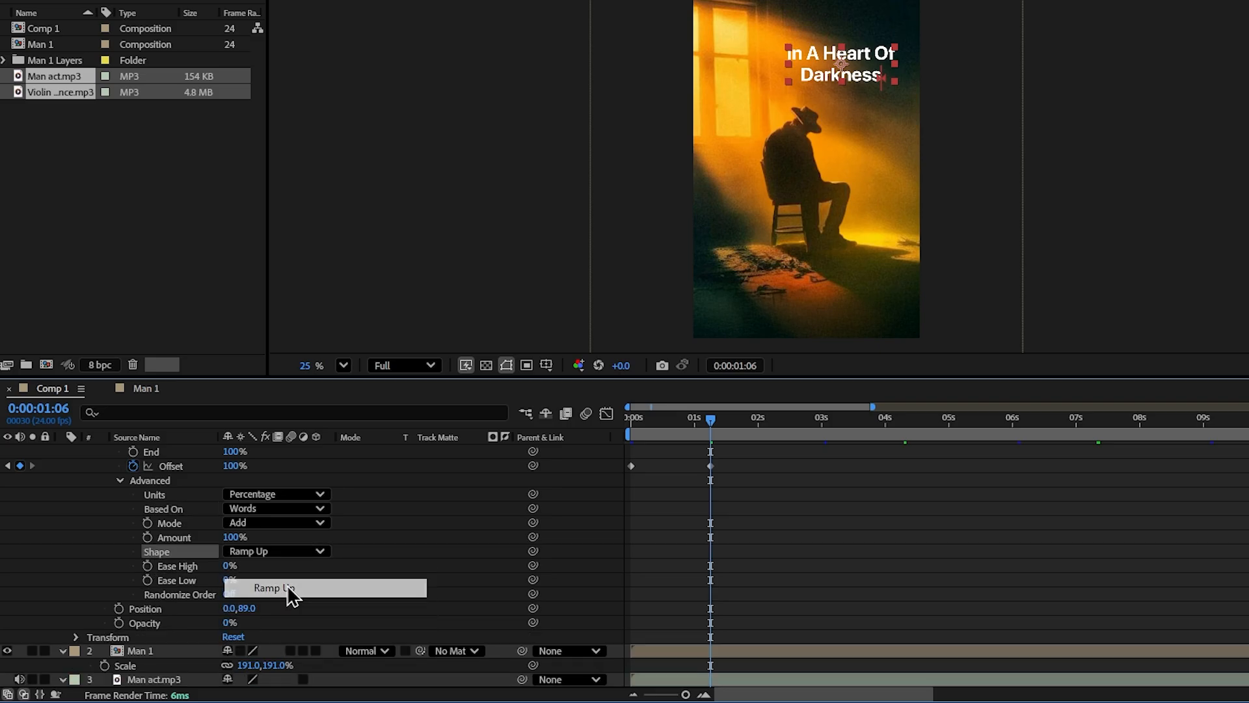
scroll(220, 530, down, 2)
click(343, 541)
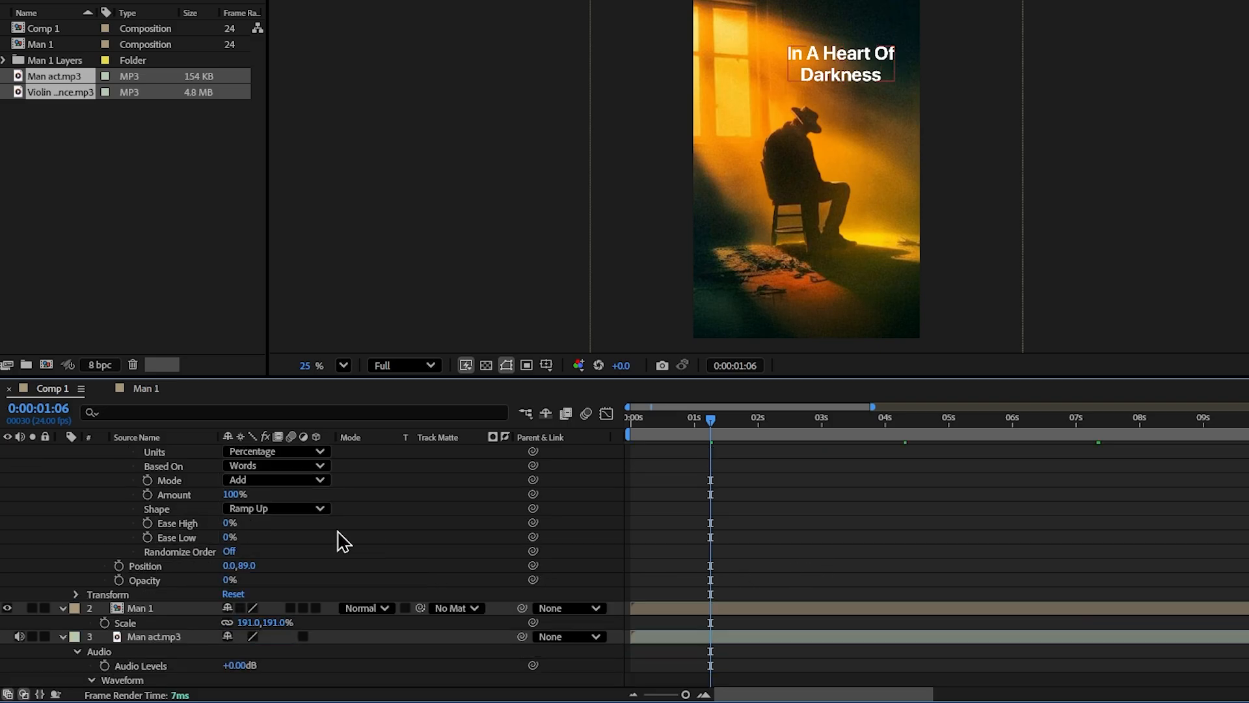
- Set the range selector's Ease High to -100% and open its Ease Low value for editing
click(229, 523)
text(-100)
key(Return)
click(224, 537)
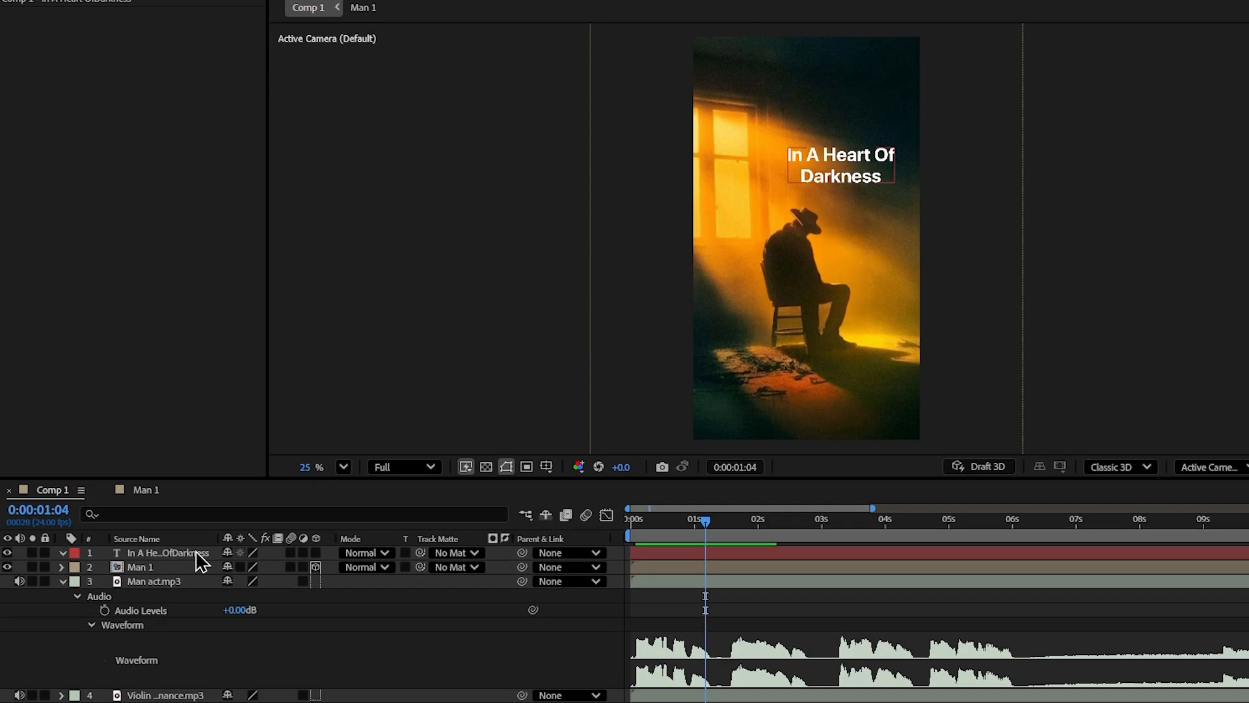
- Apply 4-Color Gradient to the text layer and move its four points to the text's corners, about 436,504; 972,508; 444,700 and 968,708
key(ctrl+space)
text(4)
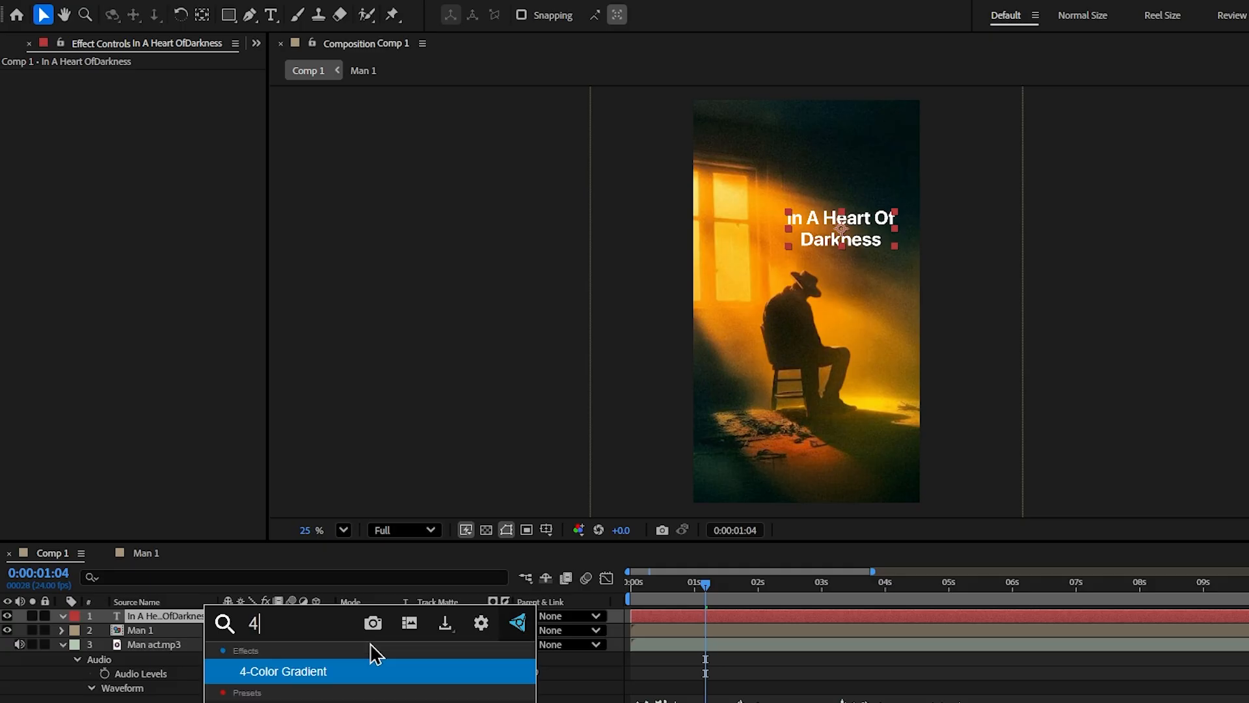
key(Return)
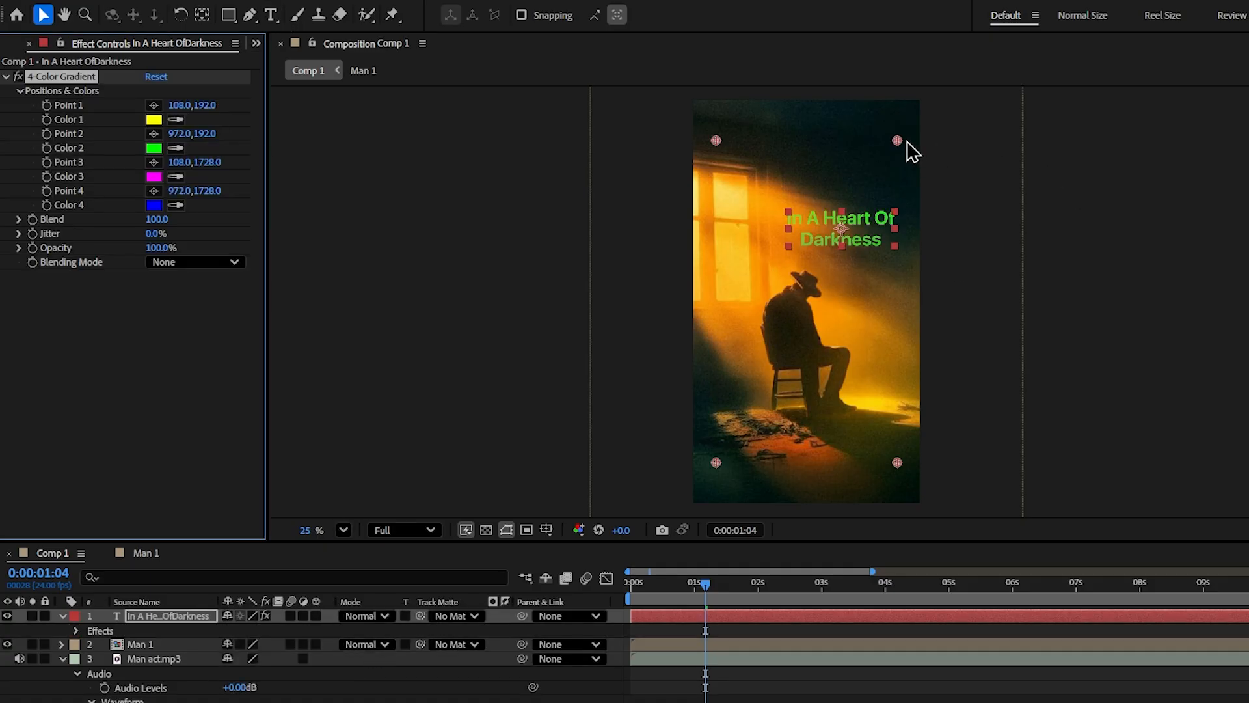
drag(898, 141, 898, 207)
drag(883, 246, 897, 249)
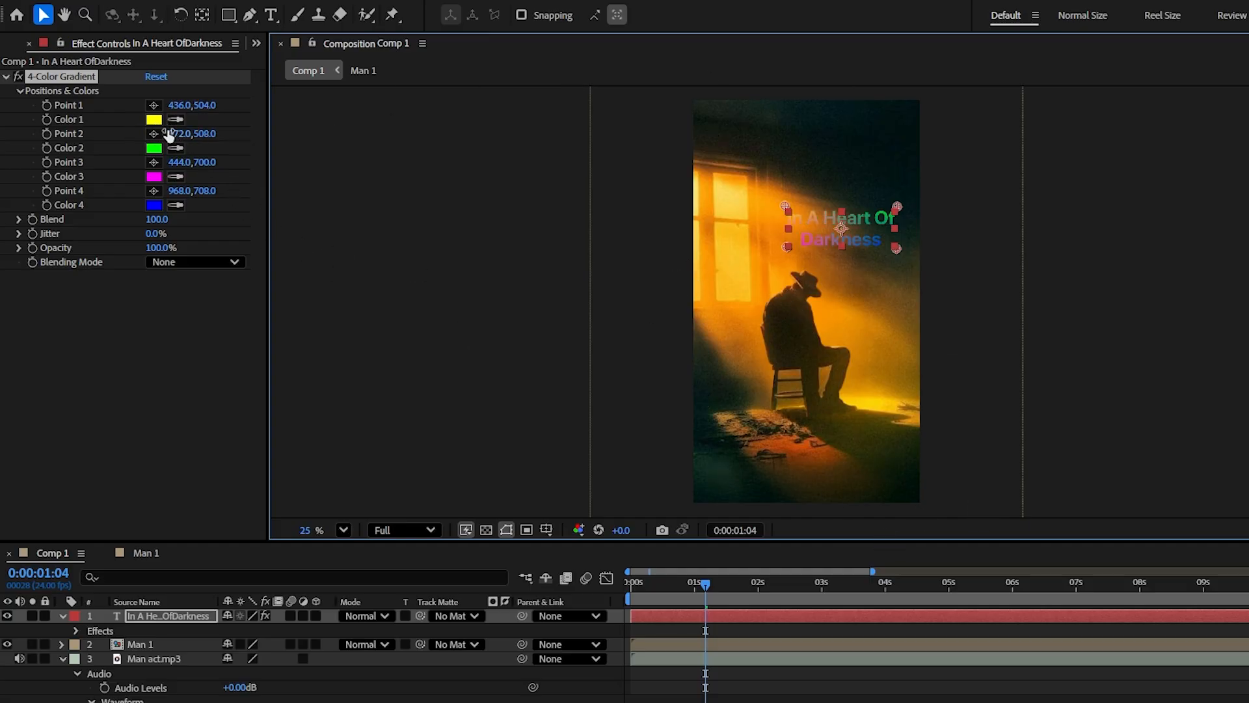
- Pick orange FF9000 for the gradient's Color 1, copy its hex code, and darken Color 1 to brown 6D3E00
click(154, 120)
mouse_move(848, 501)
mouse_down()
mouse_move(856, 522)
mouse_move(857, 511)
mouse_up()
key(ctrl+c)
click(917, 519)
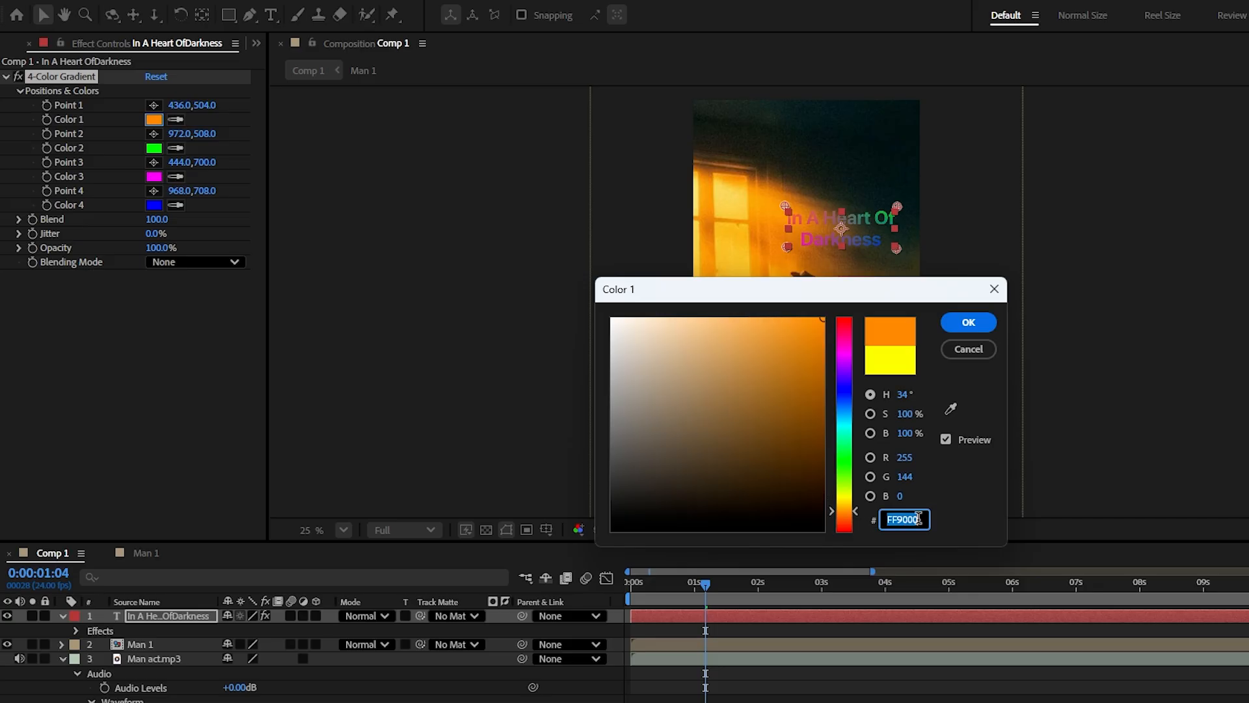
drag(824, 322, 823, 439)
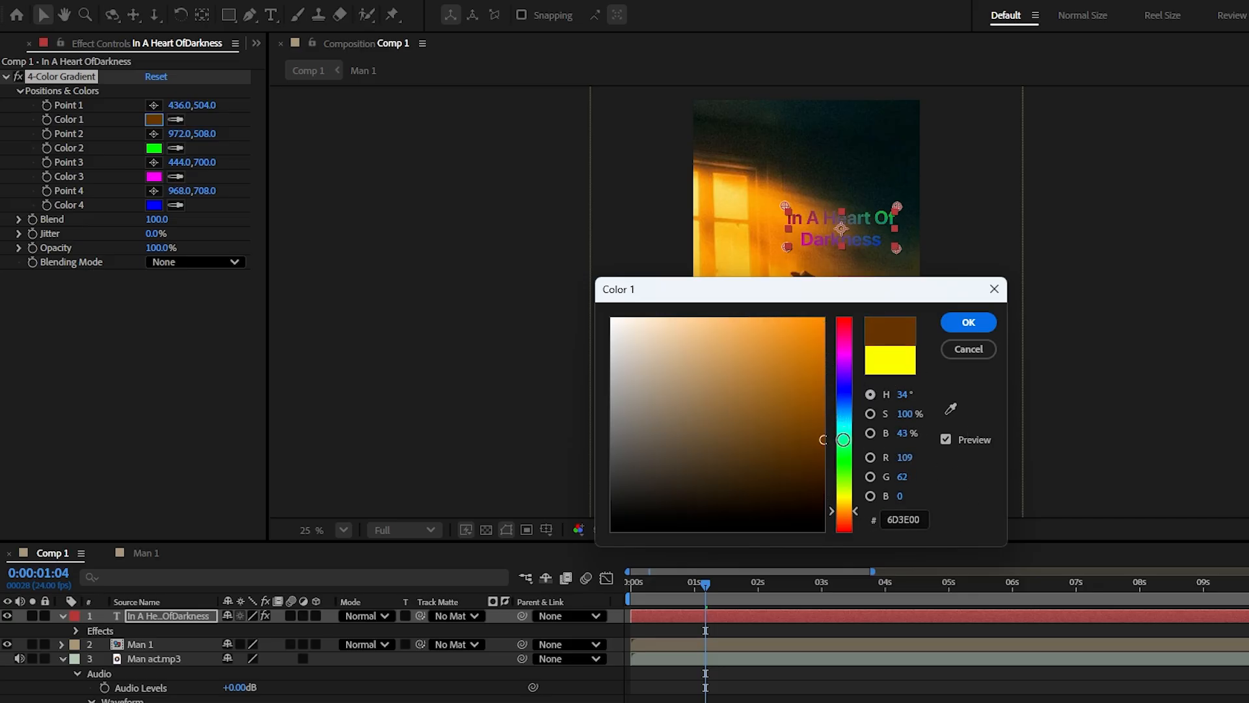
click(968, 330)
- Set the gradient's Color 2 and Color 3 to FF9000 and match Color 4 to the brown of Color 1
click(154, 149)
drag(922, 519, 867, 526)
key(ctrl+v)
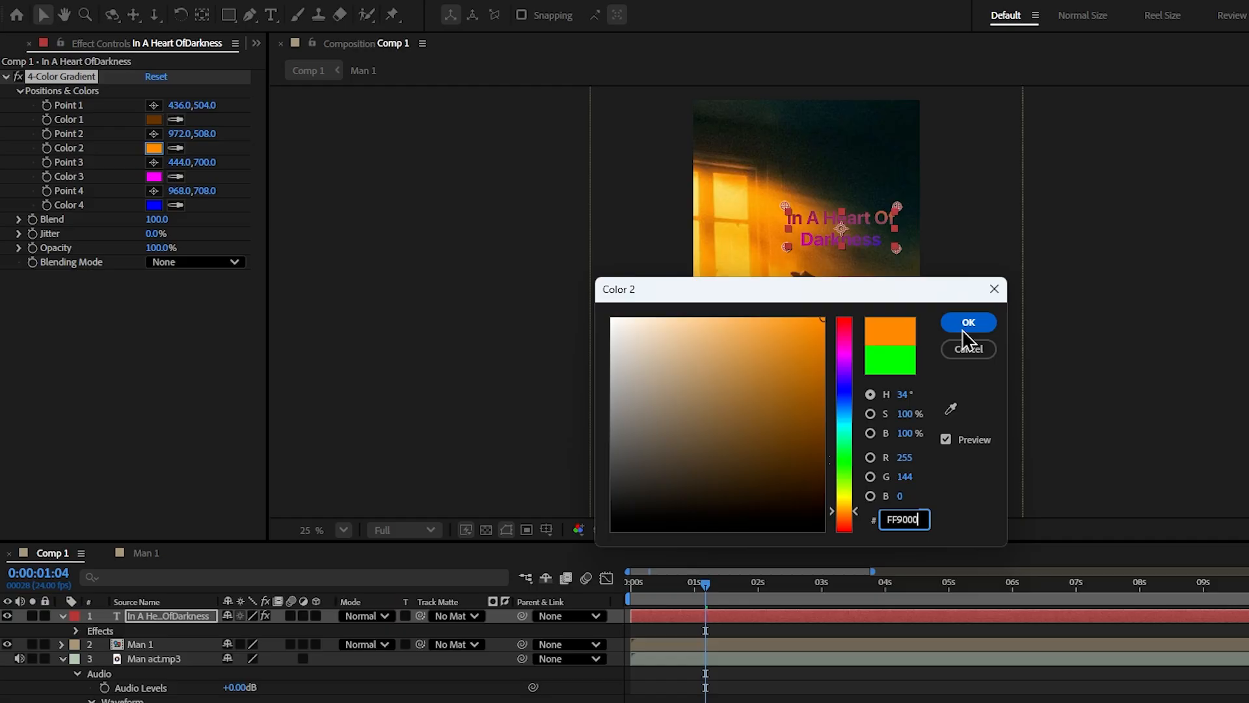
click(965, 330)
click(154, 177)
key(ctrl+v)
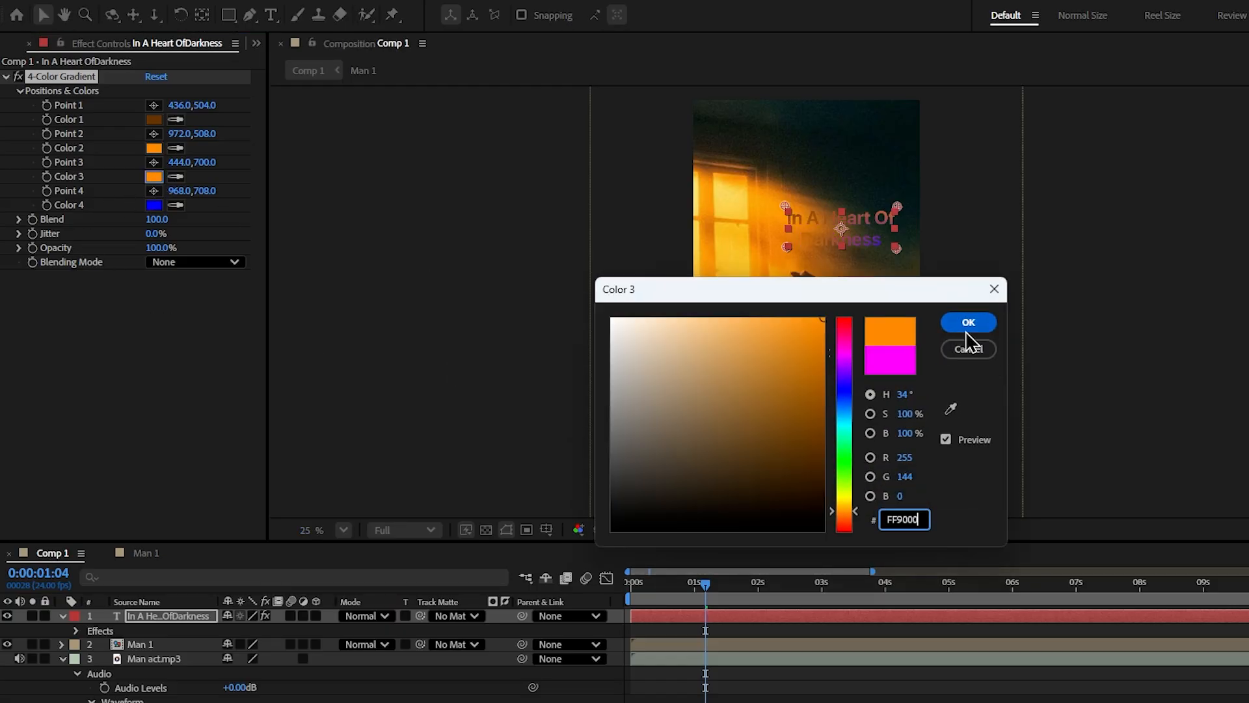
click(965, 328)
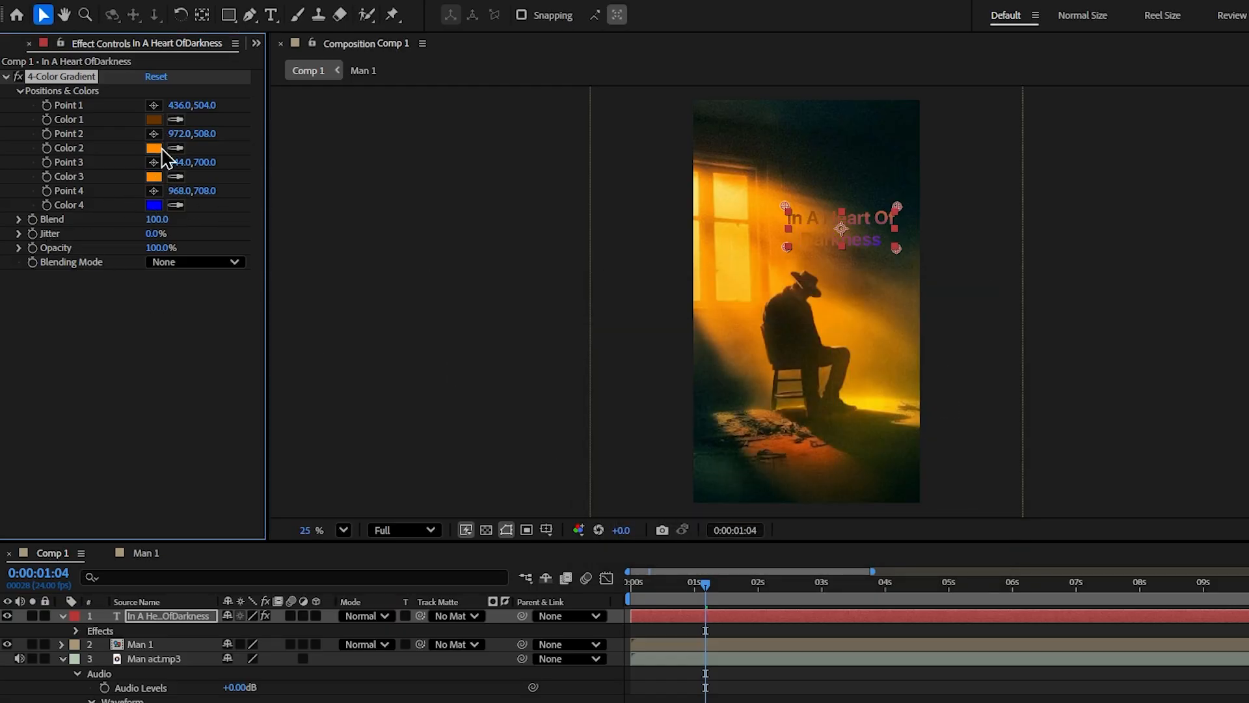
click(151, 118)
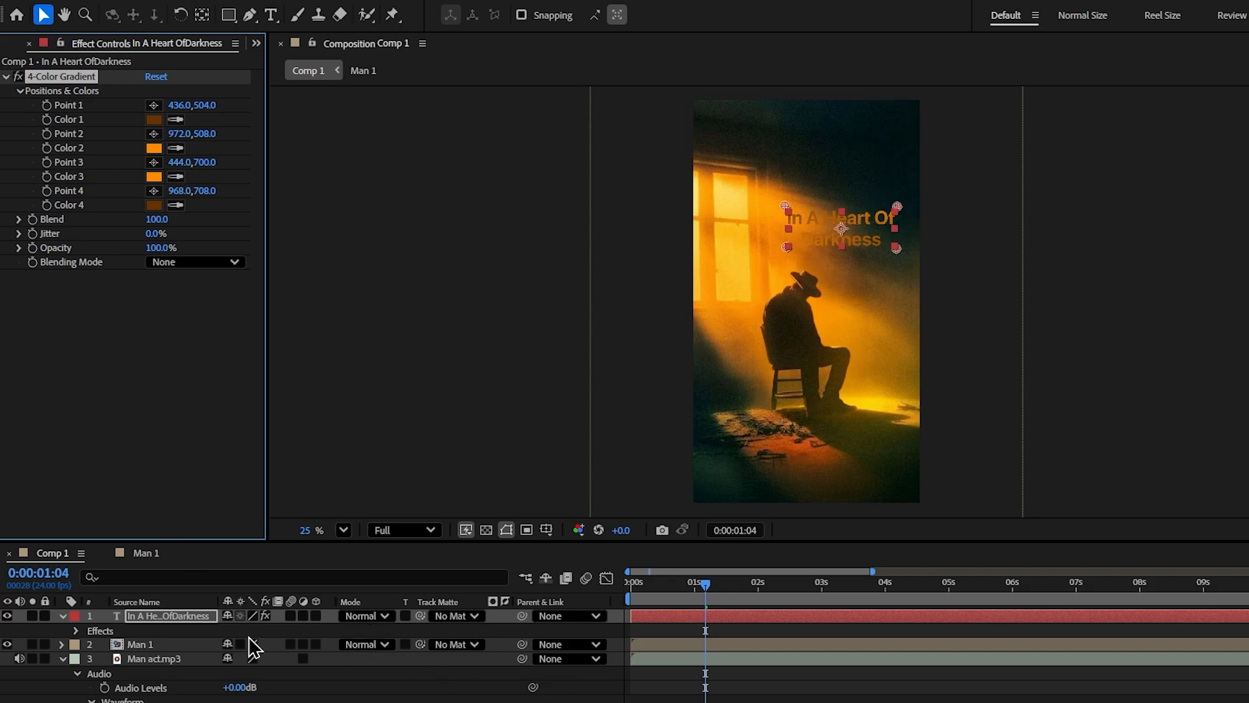
- Apply the Deep Glow 2 effect to the text layer with Radius 664.00 and Exposure 0.60
click(158, 618)
key(ctrl+space)
text(d)
key(Return)
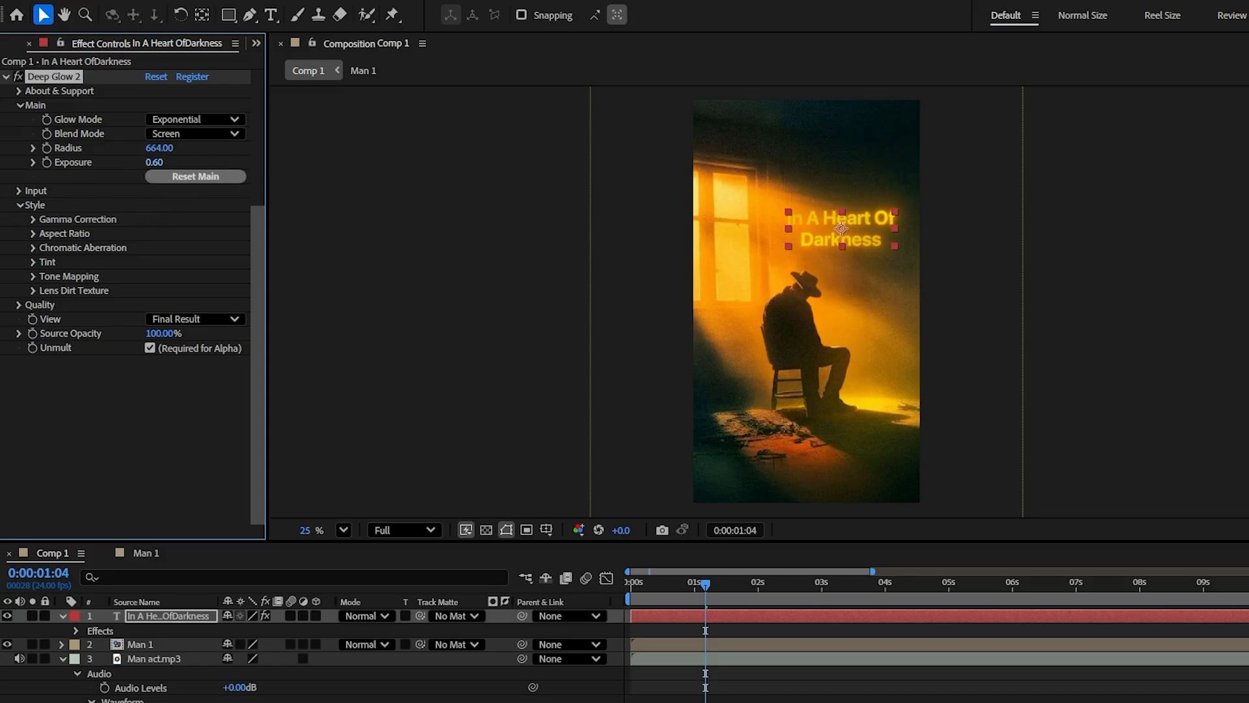
- Add a Drop Shadow to the text layer with Opacity 100% and Distance 31.0, and preview the composition
click(158, 621)
key(ctrl+space)
text(dr)
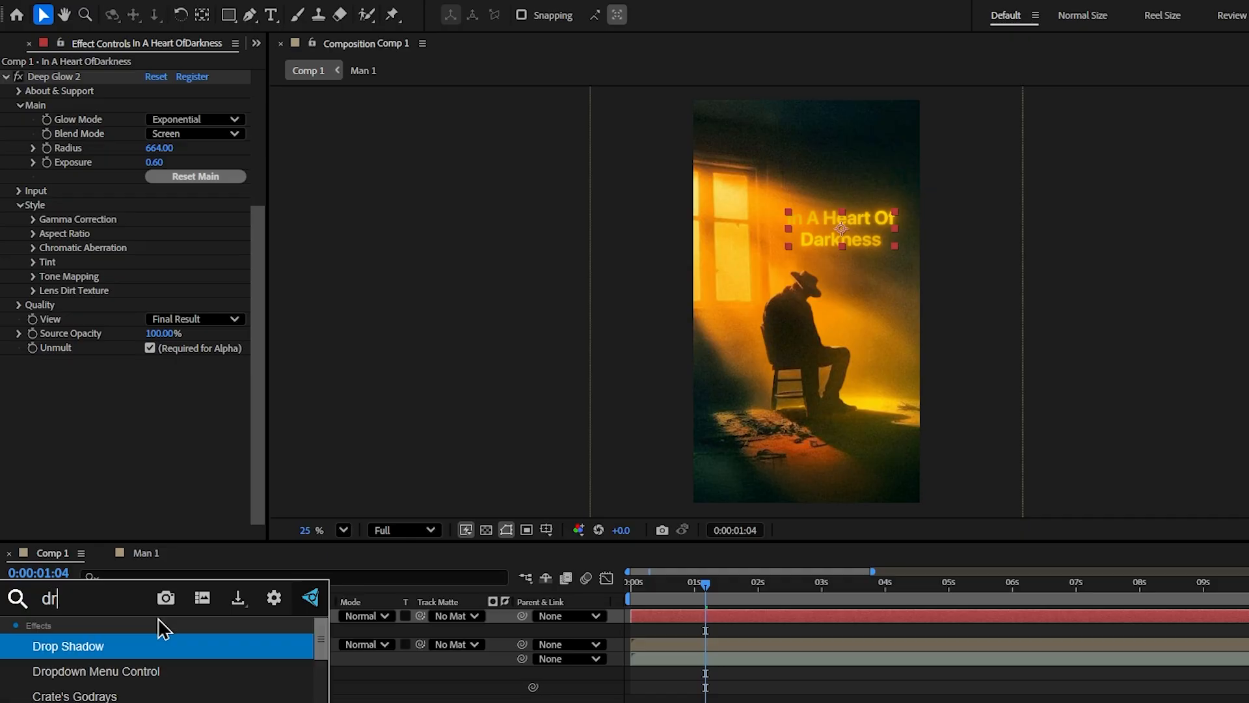
key(Return)
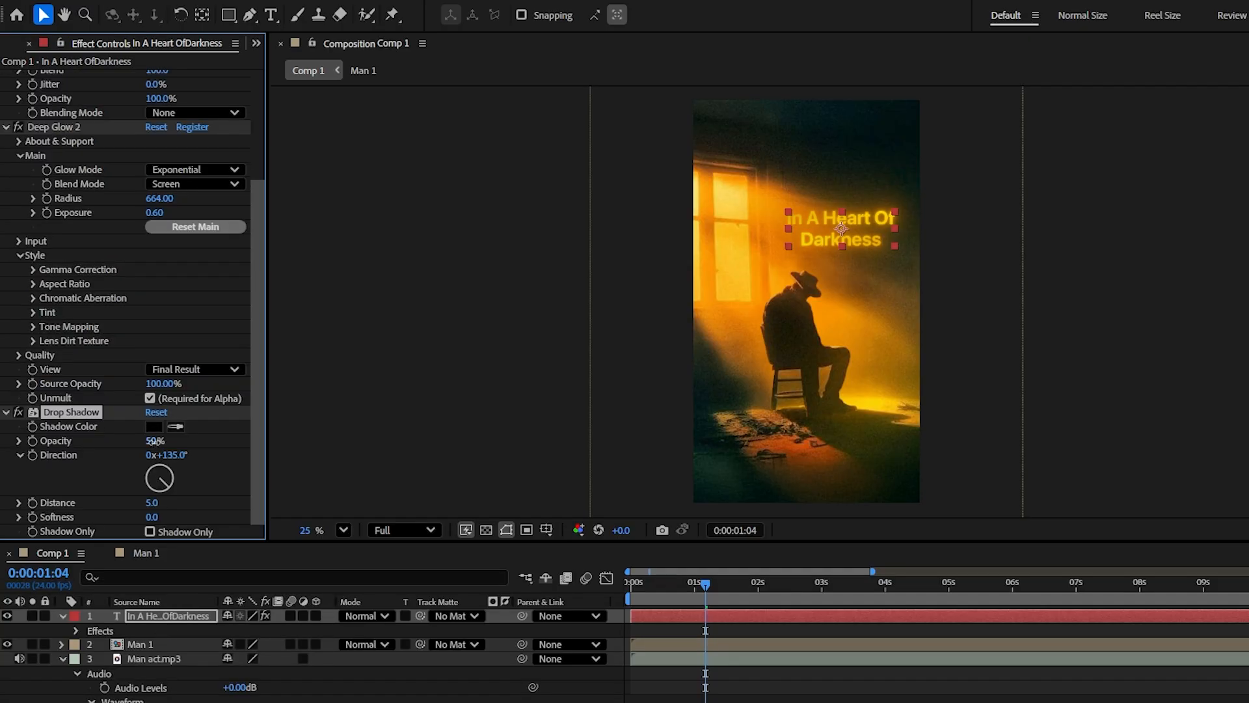
drag(155, 441, 468, 454)
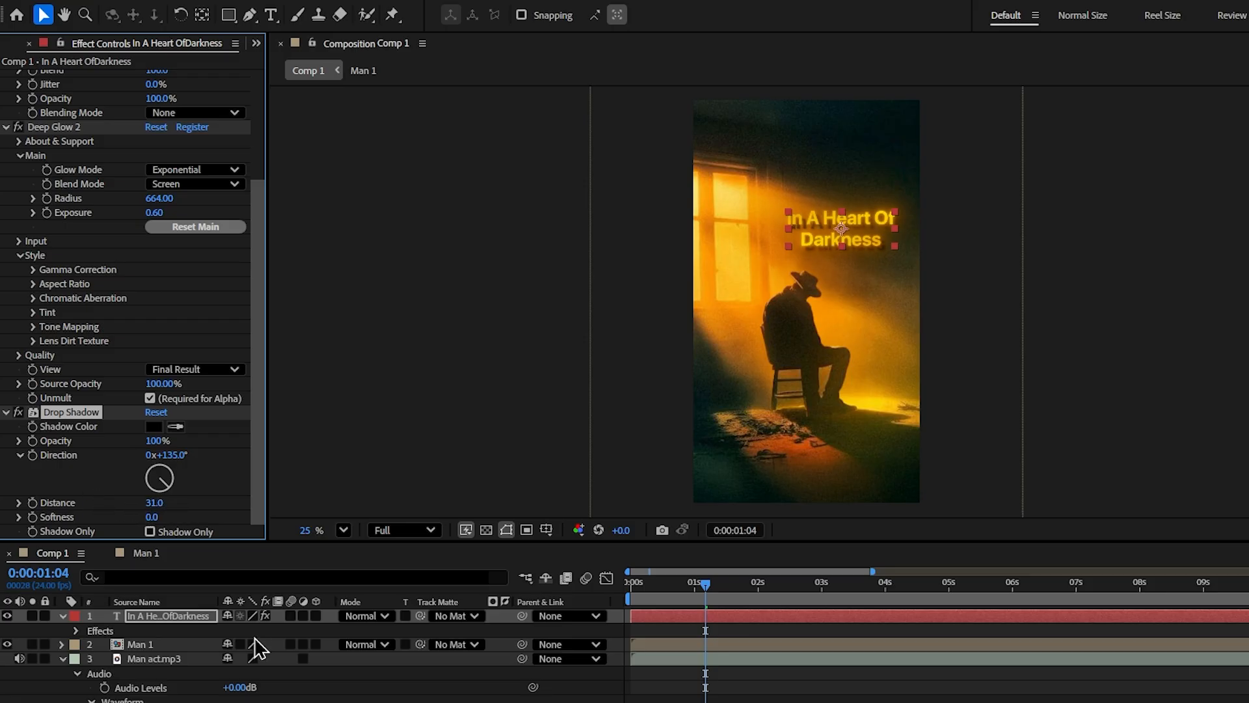
click(293, 699)
key(space)
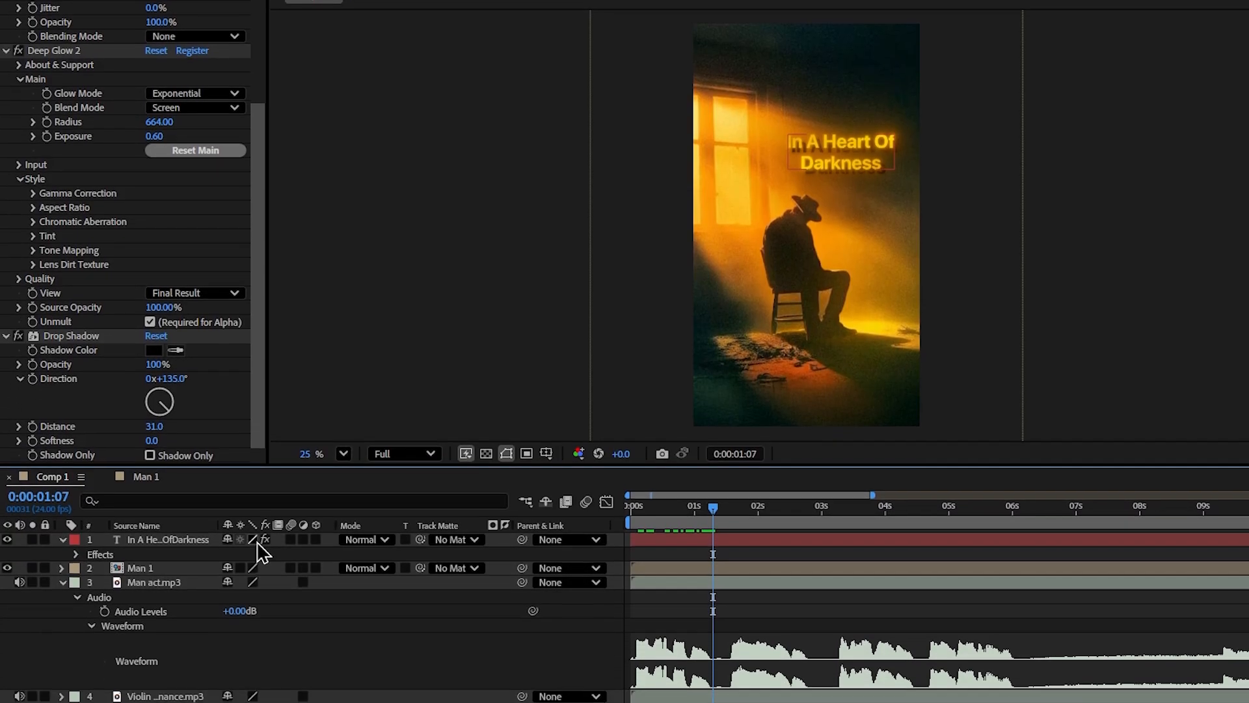
- Make the text layer and the Man 1 layer 3D layers
click(194, 527)
shift+click(189, 557)
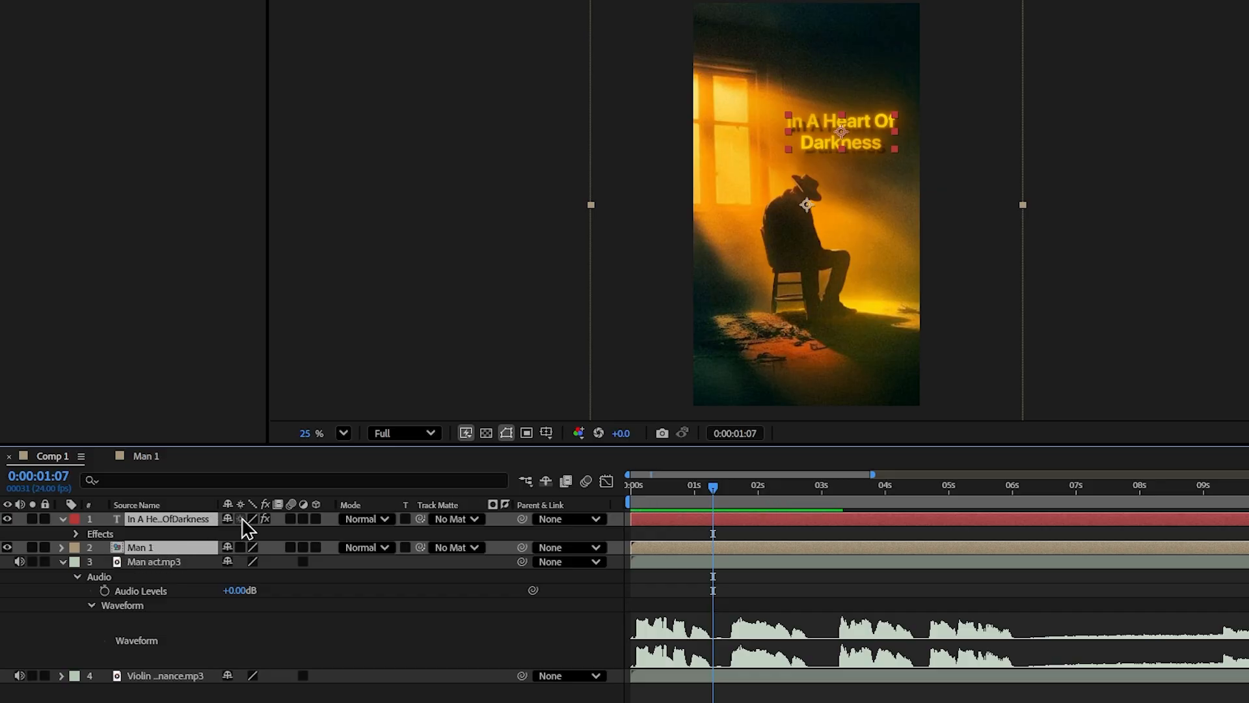
click(317, 520)
- Add a two-node camera with depth of field enabled to Comp 1
right_click(395, 635)
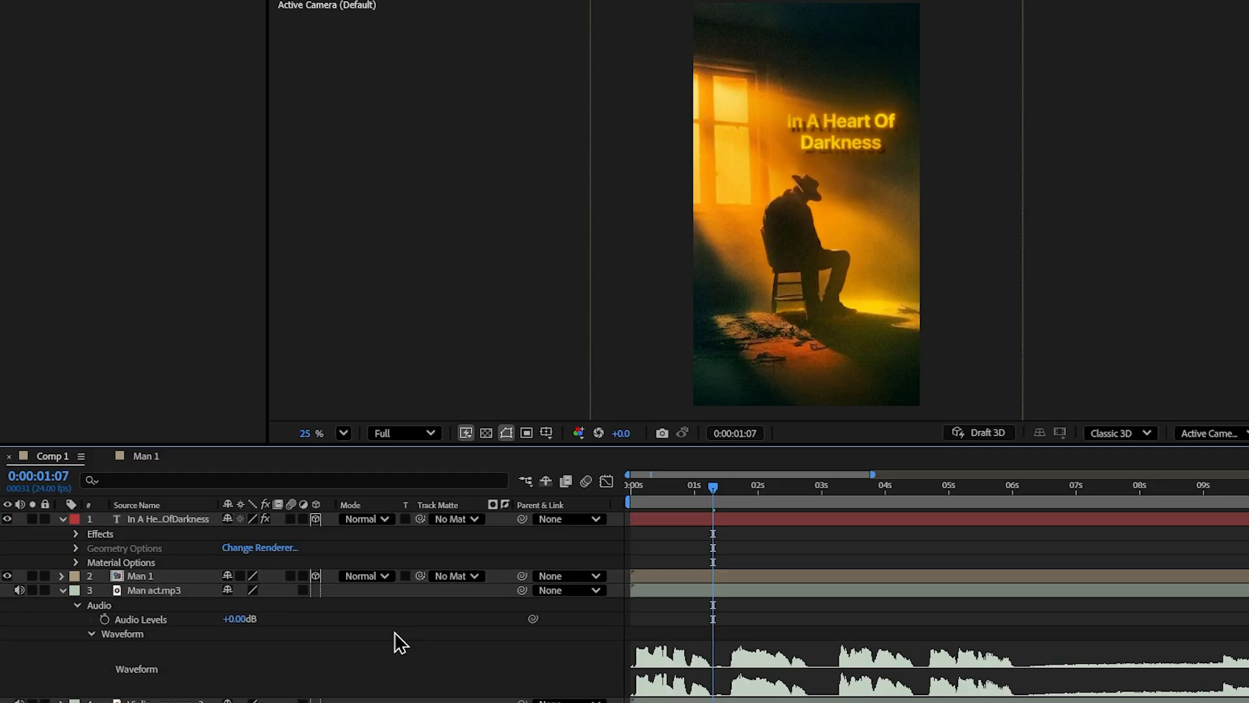
mouse_move(494, 427)
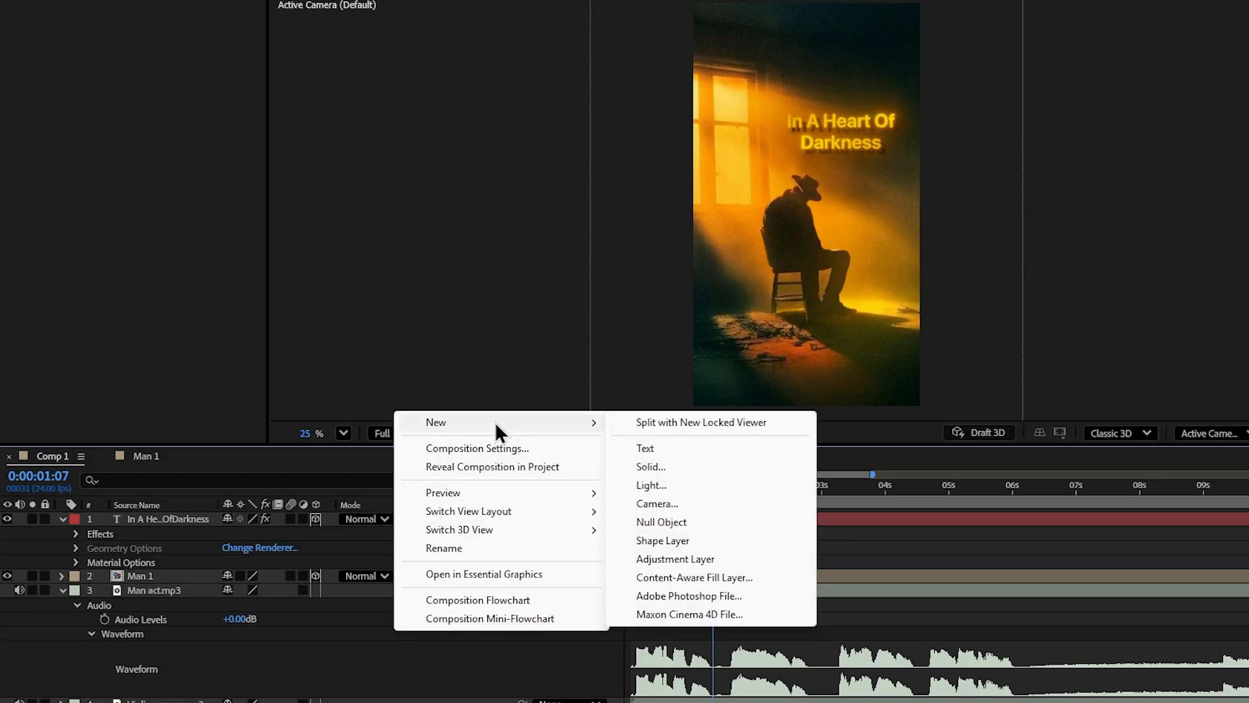
click(673, 503)
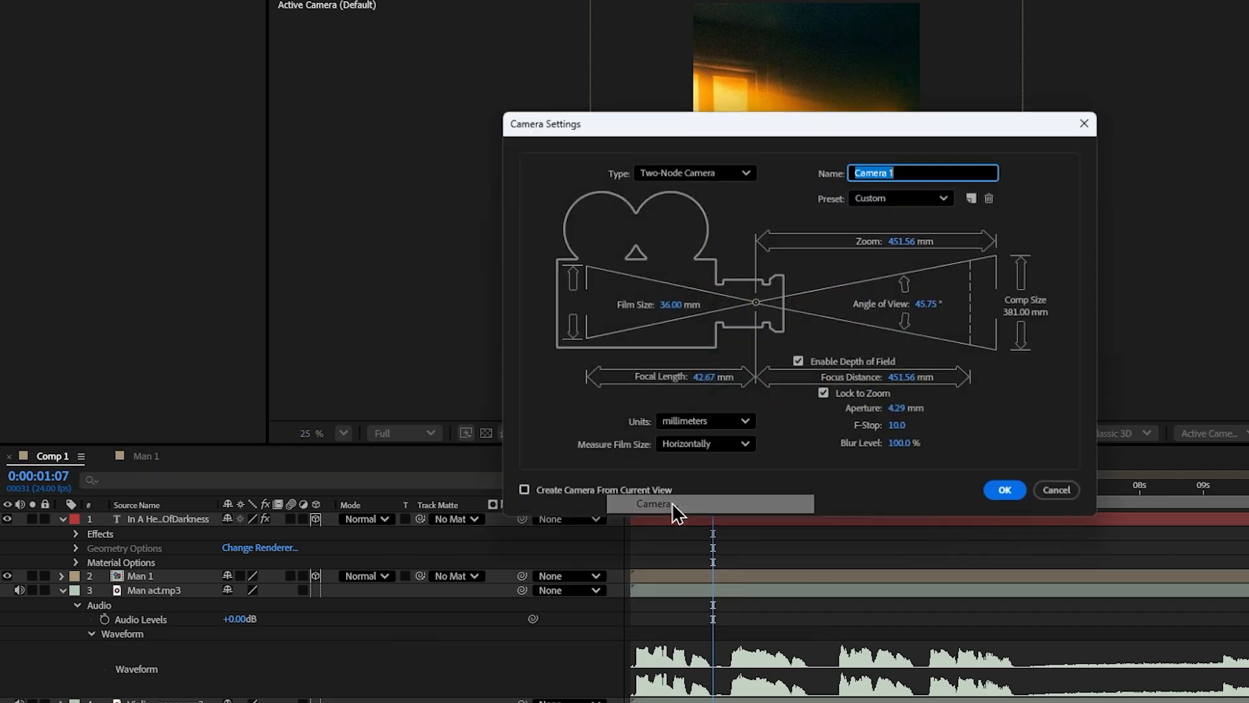
click(1012, 496)
- Add a null object named "Cam 1" to Comp 1 and parent Camera 1 to it
right_click(398, 570)
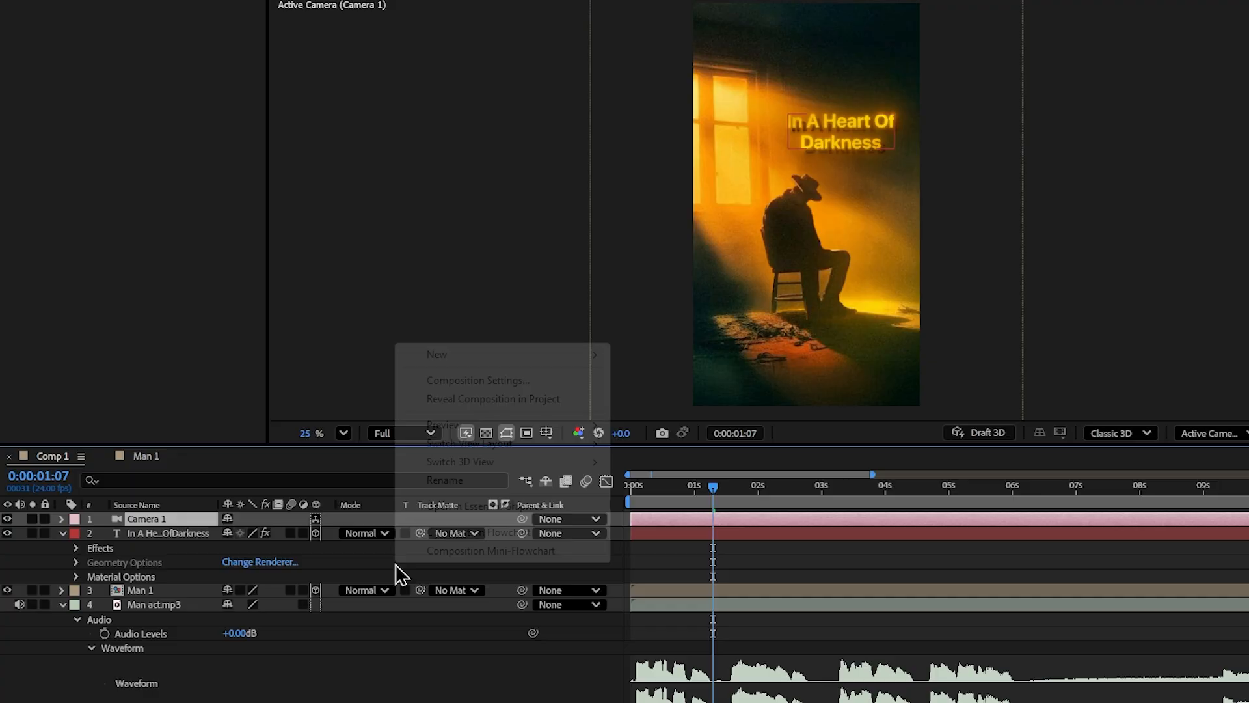
mouse_move(618, 367)
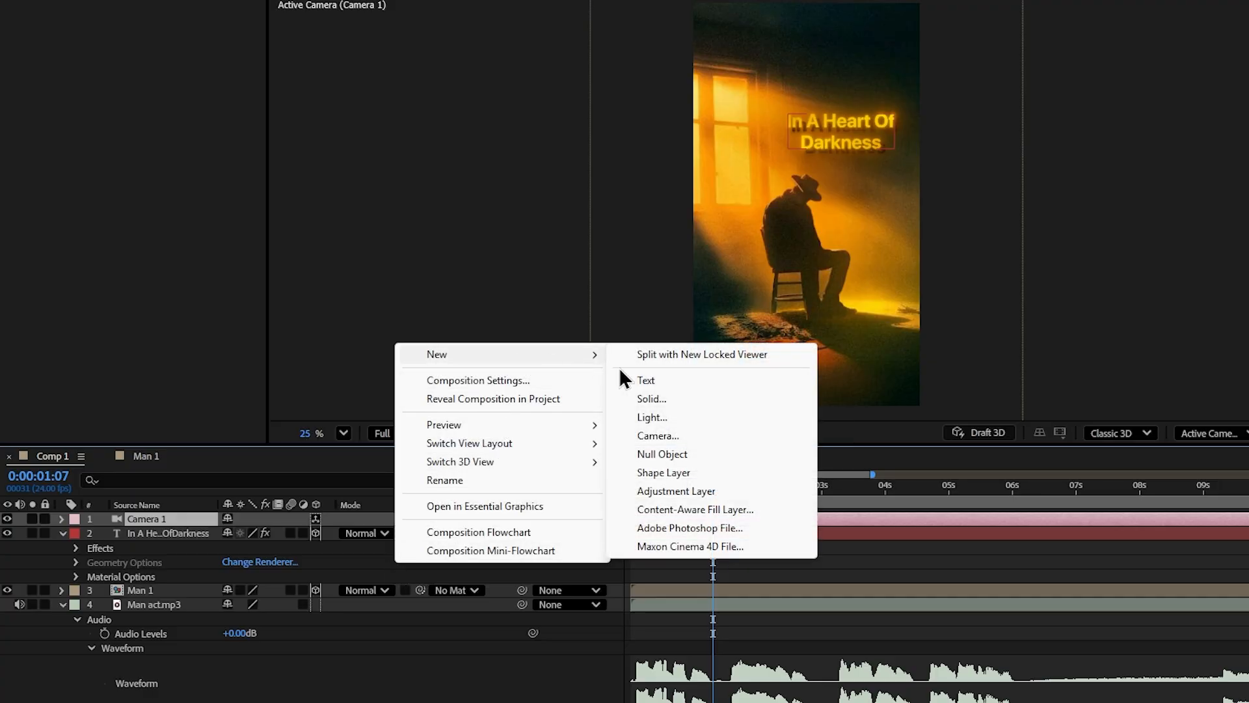
click(706, 458)
key(Return)
text(Cam 1)
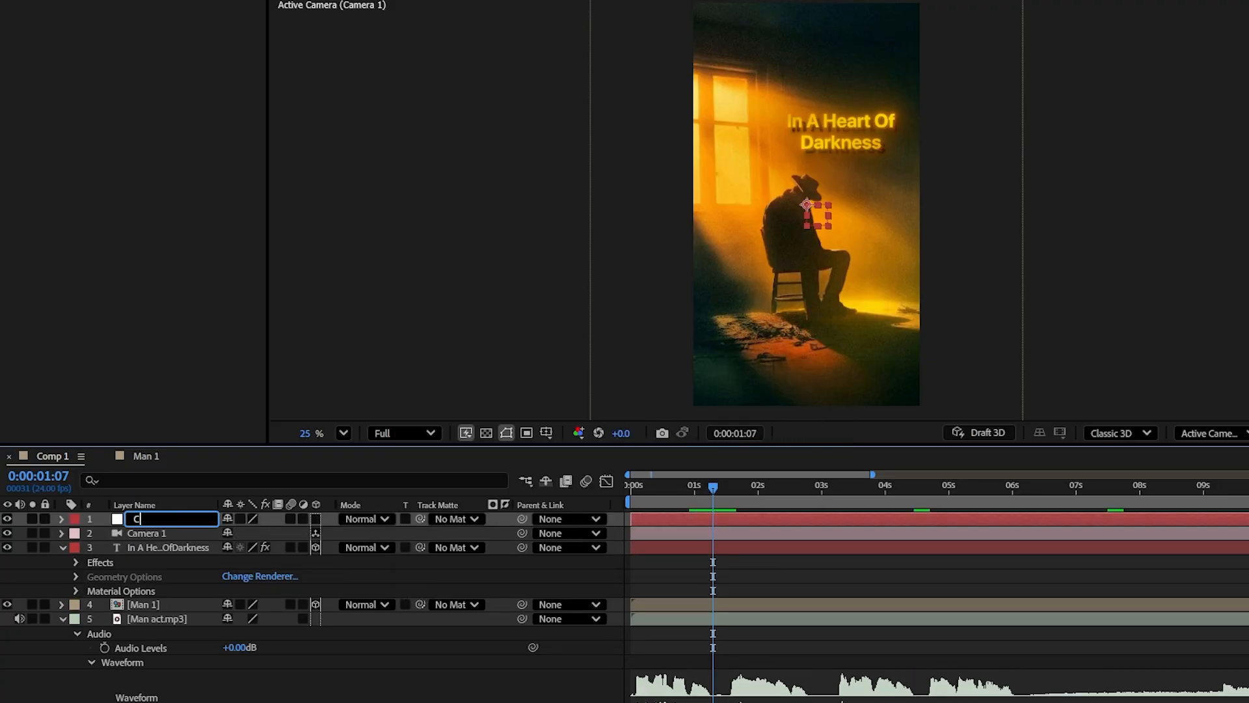
key(Return)
drag(522, 533, 166, 521)
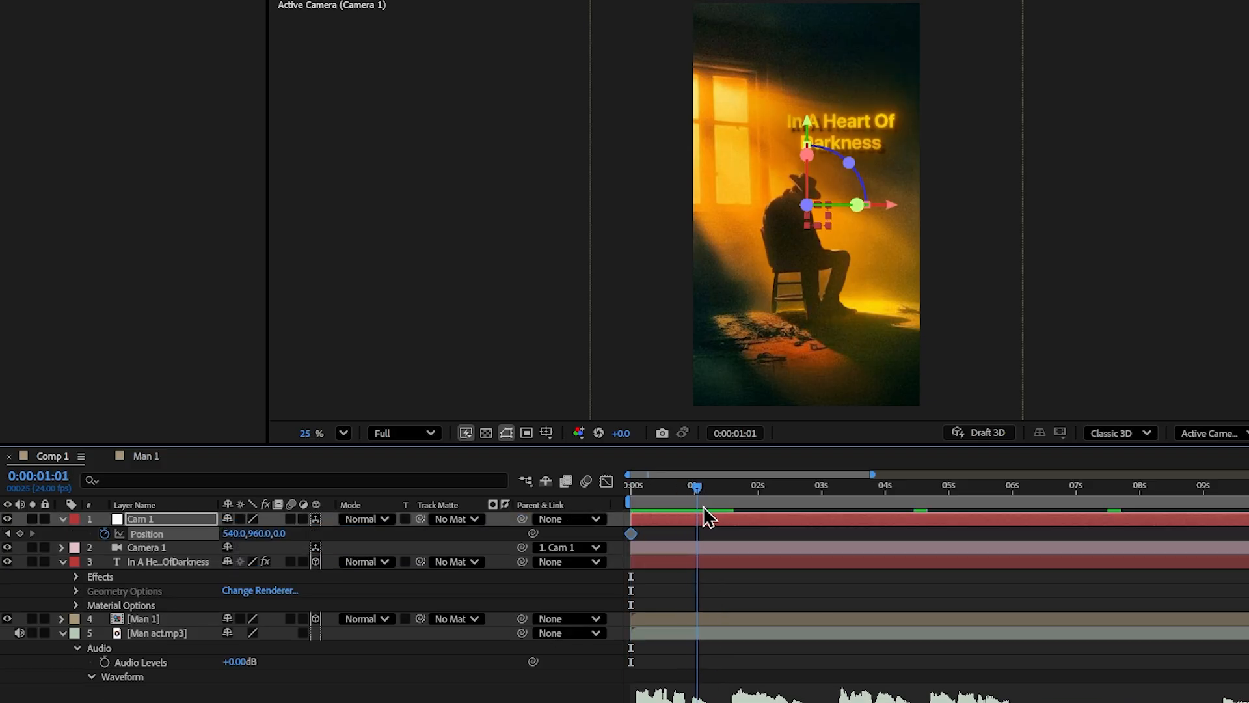
- Keyframe Cam 1's Z Position to -604.0 at 0:00:01:07 and ease both keyframes with a speed curve that peaks early
drag(704, 507, 723, 513)
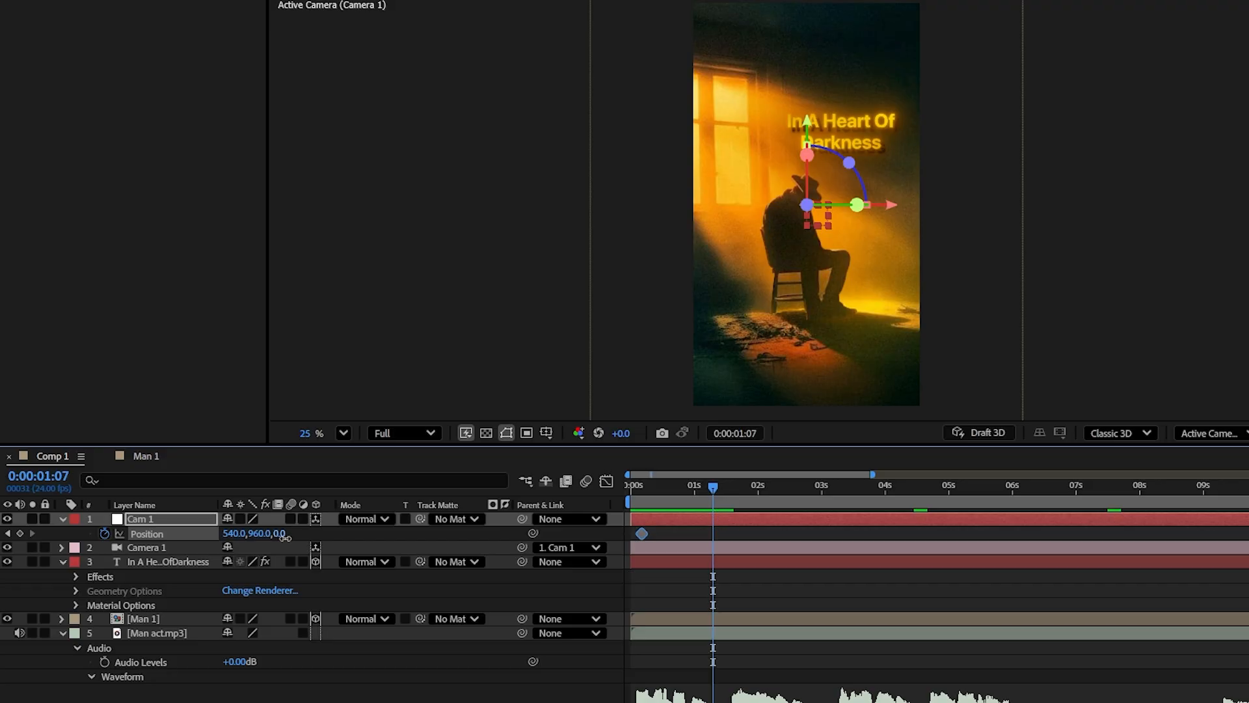
drag(285, 536, 189, 536)
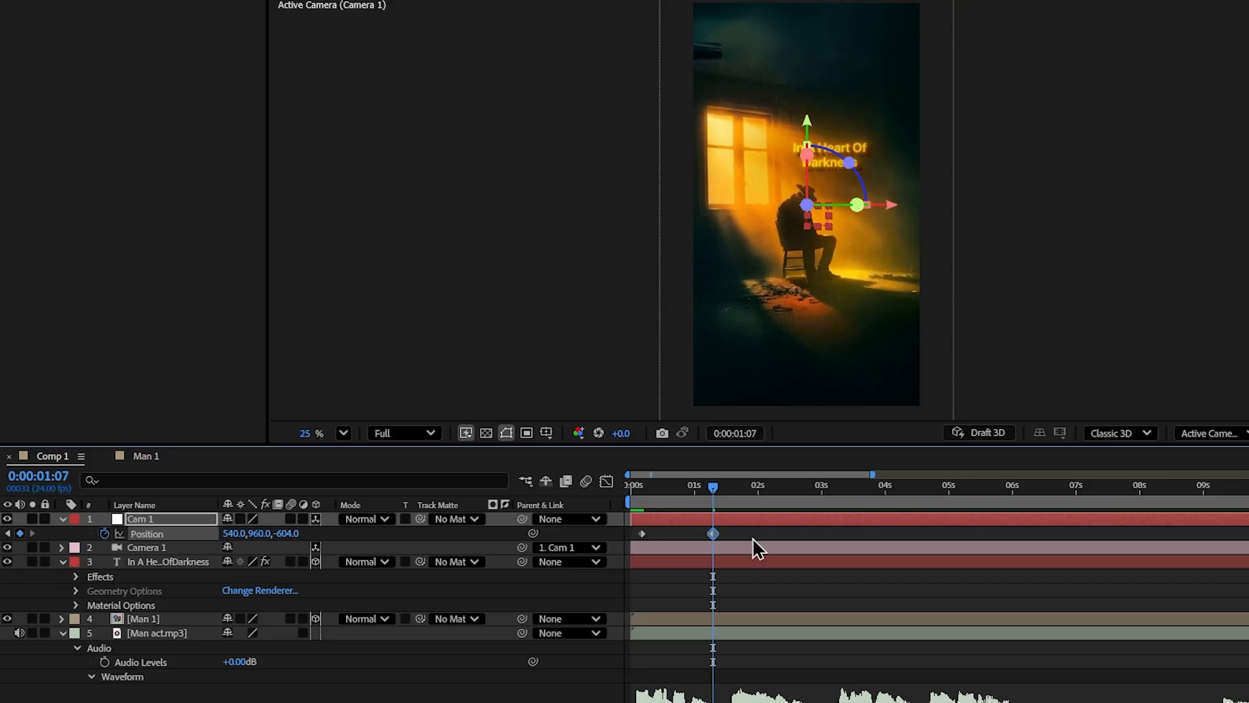
drag(752, 536, 494, 559)
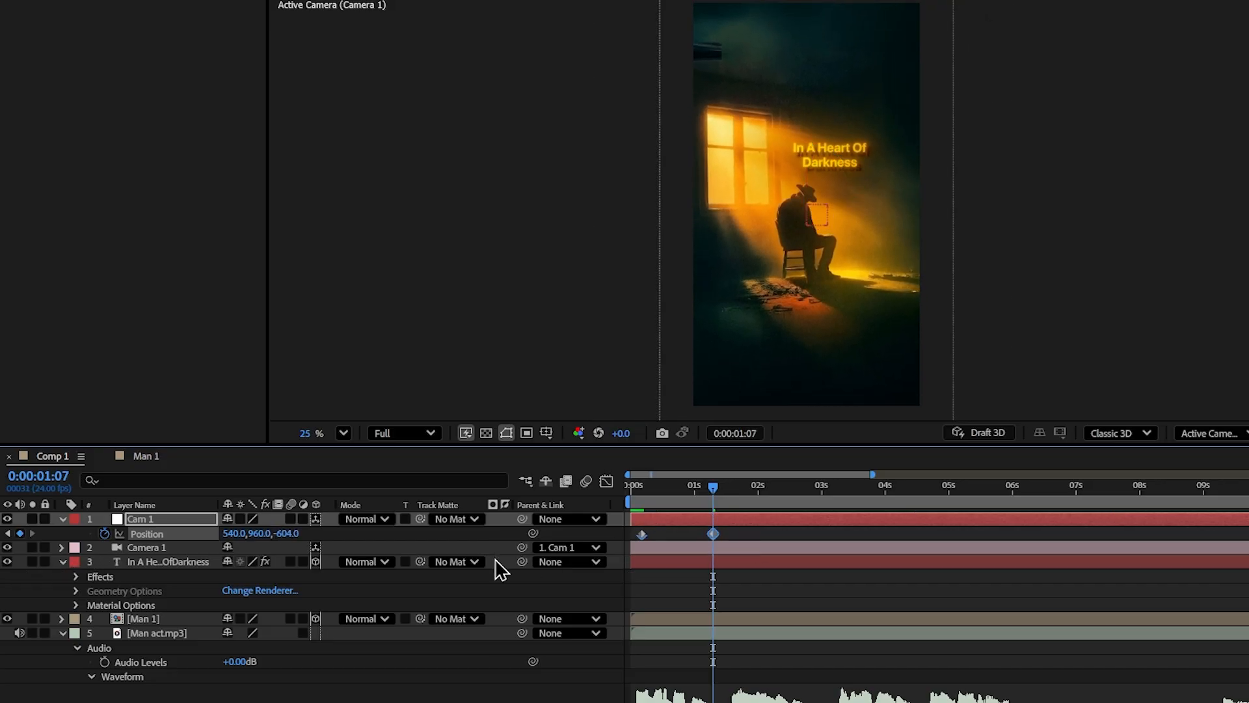
key(F9)
click(612, 485)
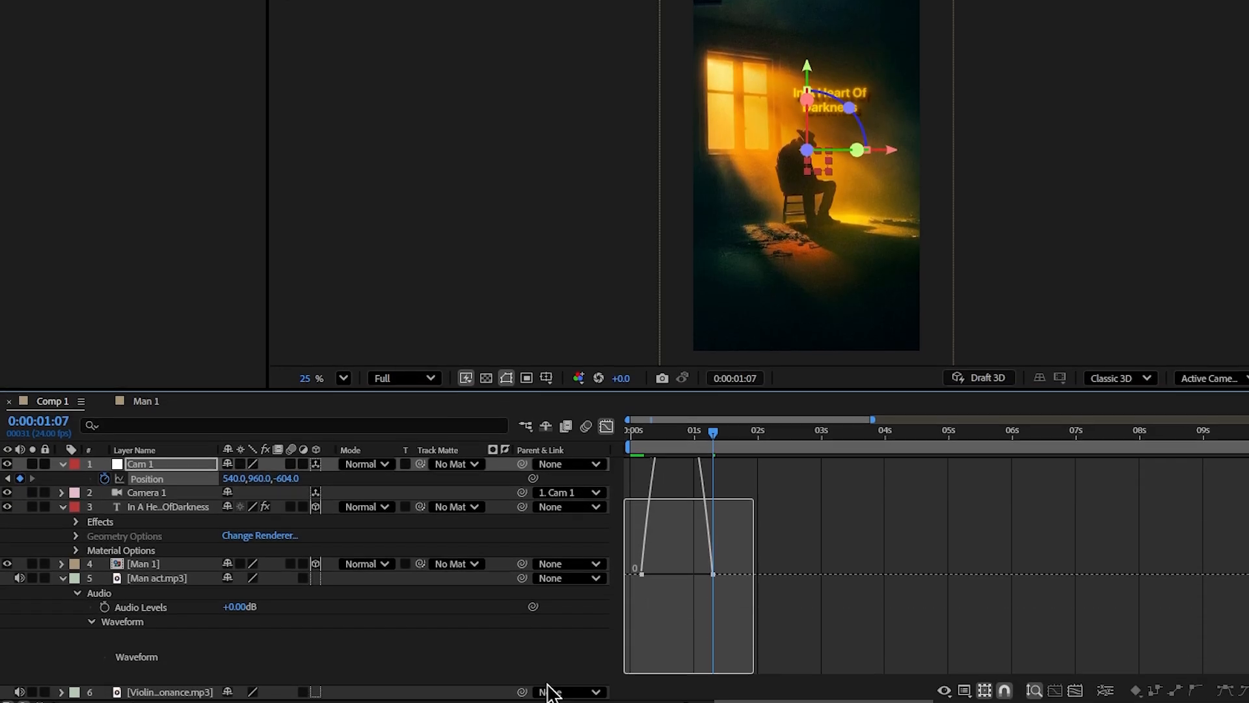
drag(702, 650, 677, 653)
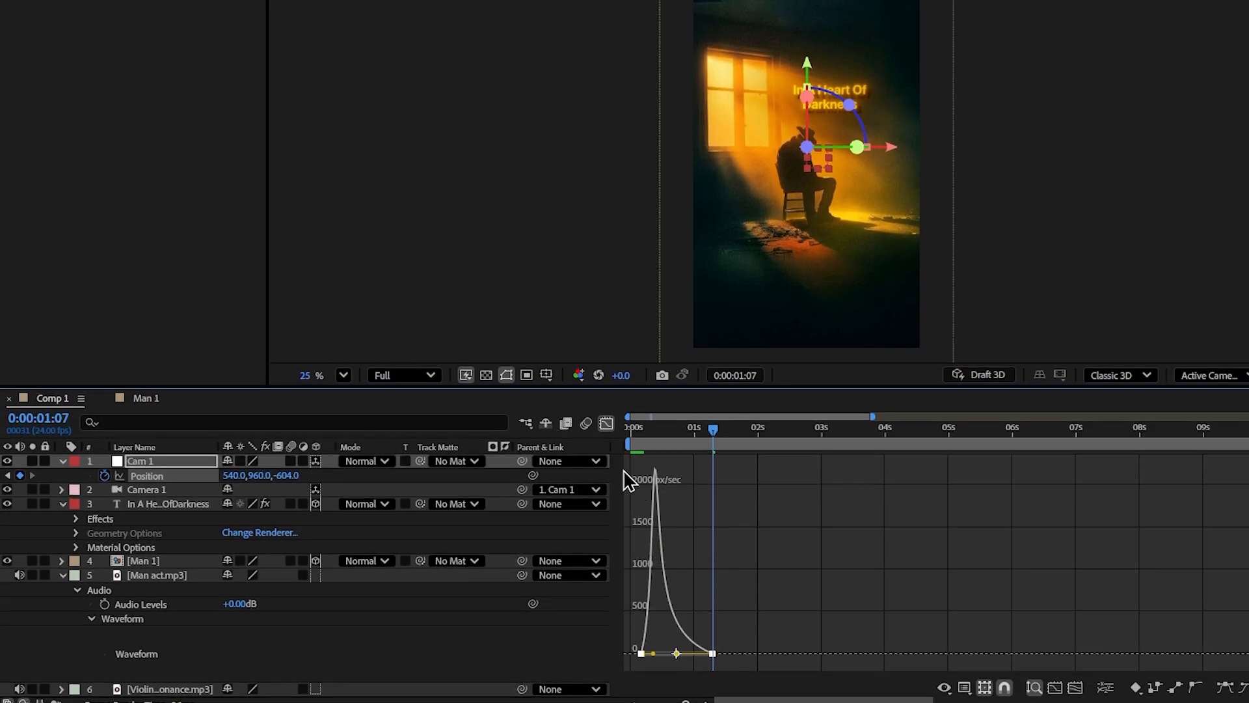
click(607, 423)
- Preview the camera move and shift Cam 1's second Position keyframe to about 0:00:01:14
drag(704, 432, 643, 435)
key(space)
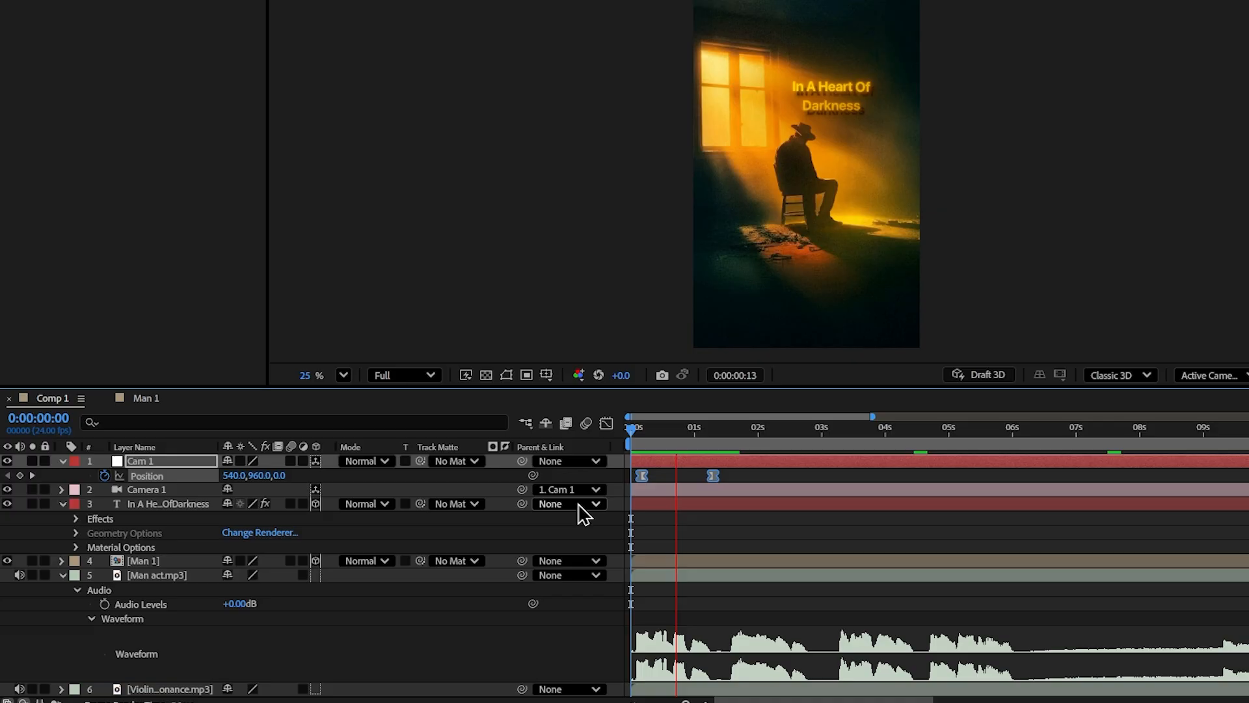
drag(713, 476, 727, 479)
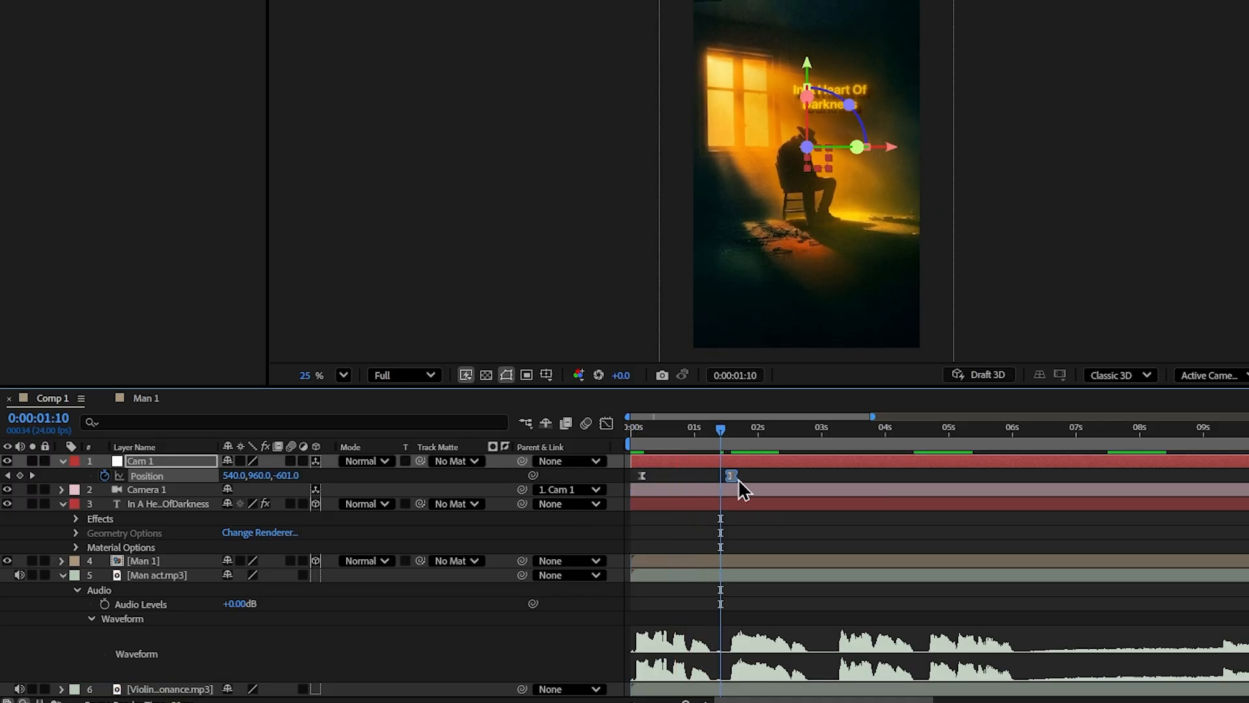
click(744, 479)
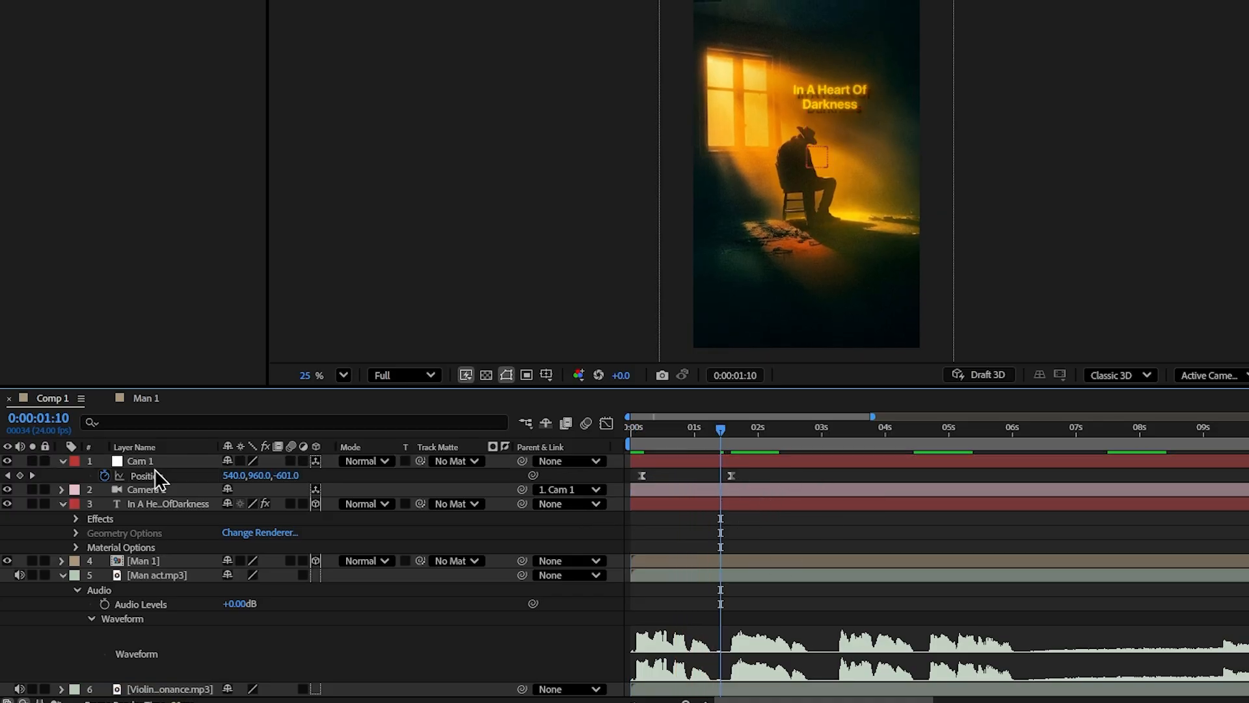
- Duplicate the "In A Heart Of Darkness" text layer and move the copy below the man to about 587.9, 2045.7
click(164, 504)
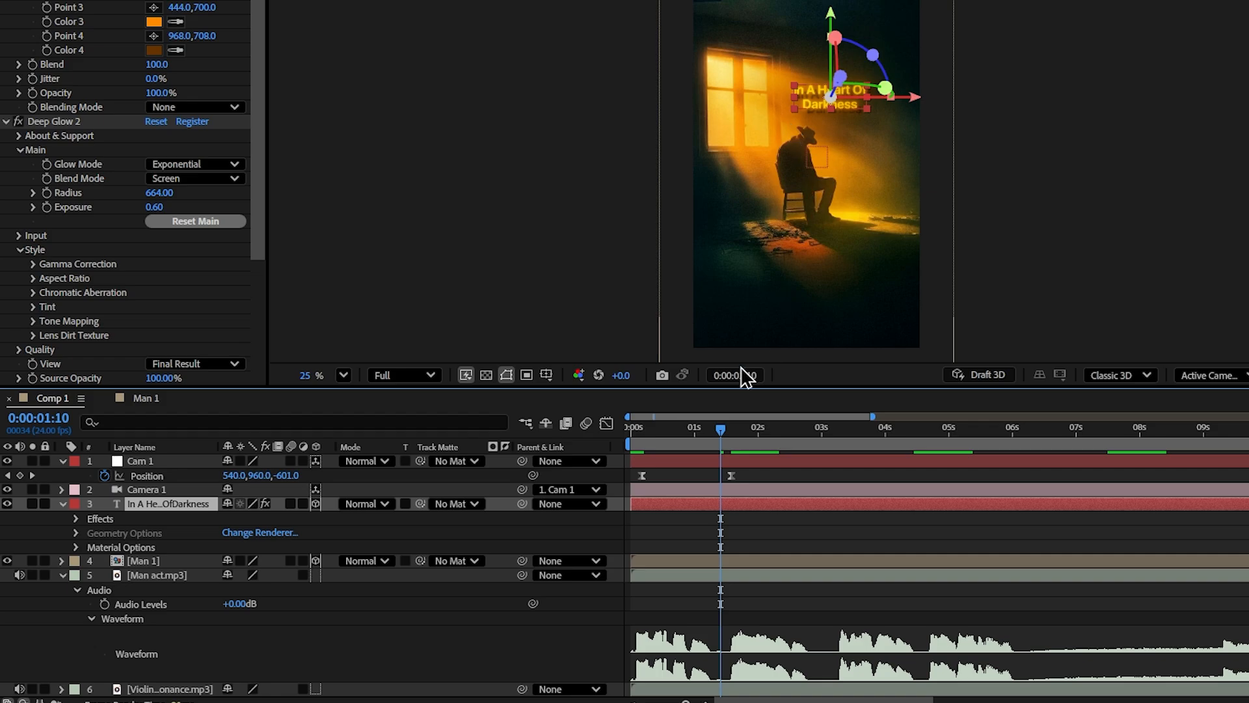
key(ctrl+d)
drag(837, 17, 852, 224)
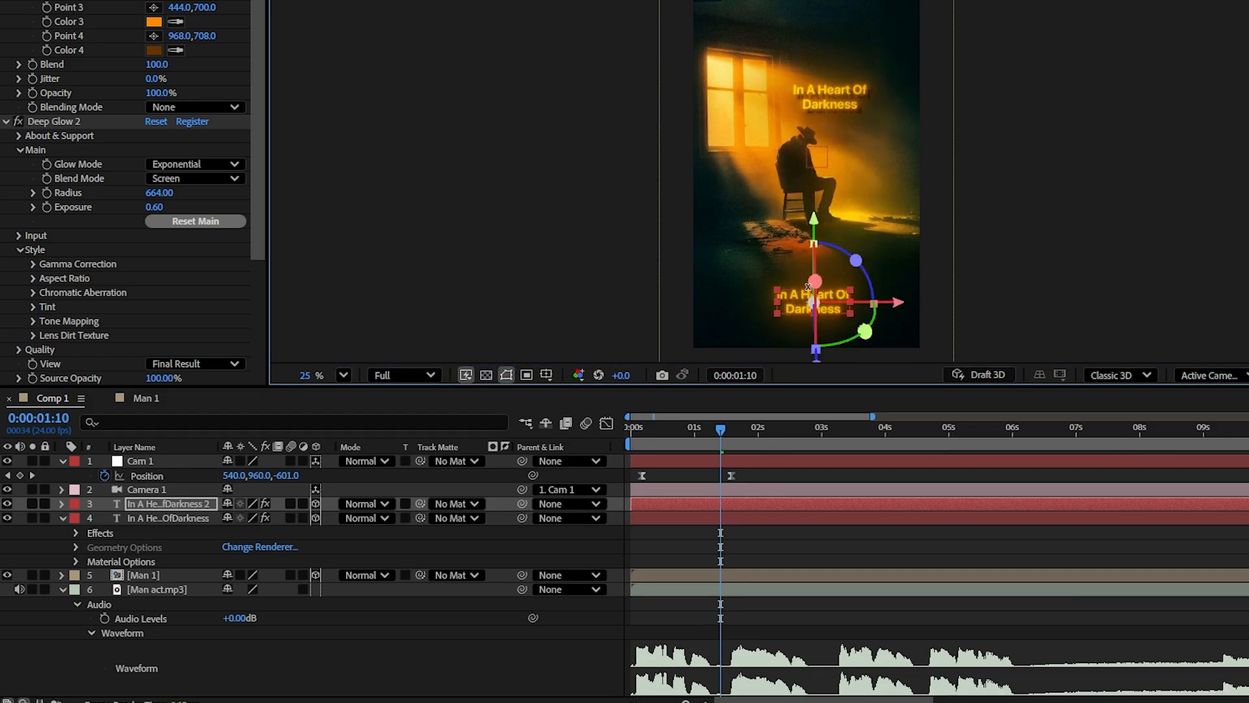
drag(816, 281, 826, 268)
key(ctrl+z)
- Bring the text copy forward to Z Position -89.0 and tilt it around its X axis to an orientation of about 309.1°
click(173, 504)
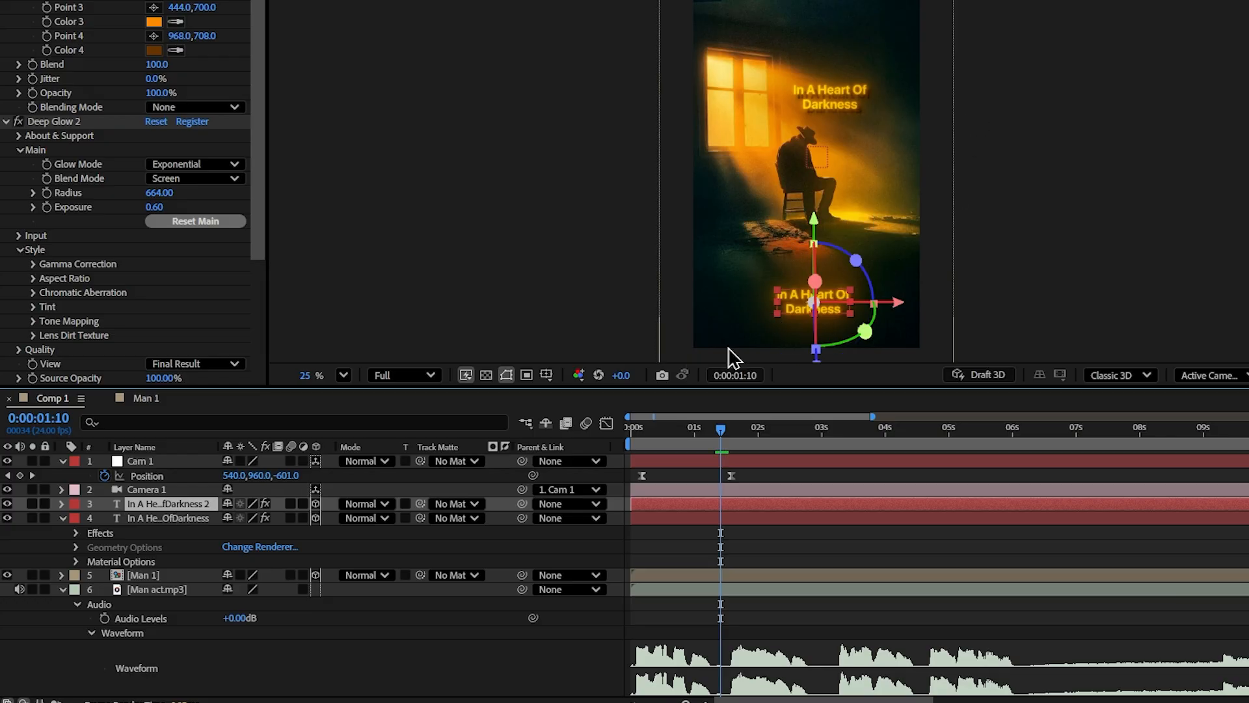
key(p)
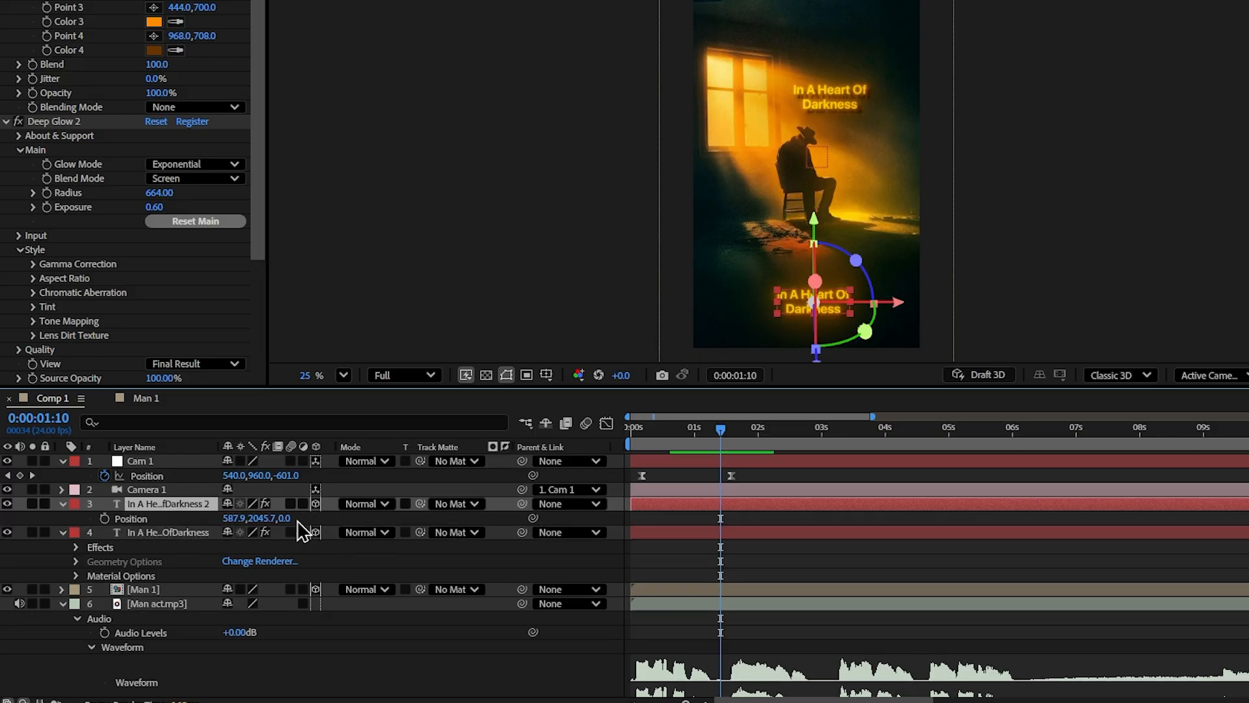
drag(286, 518, 227, 525)
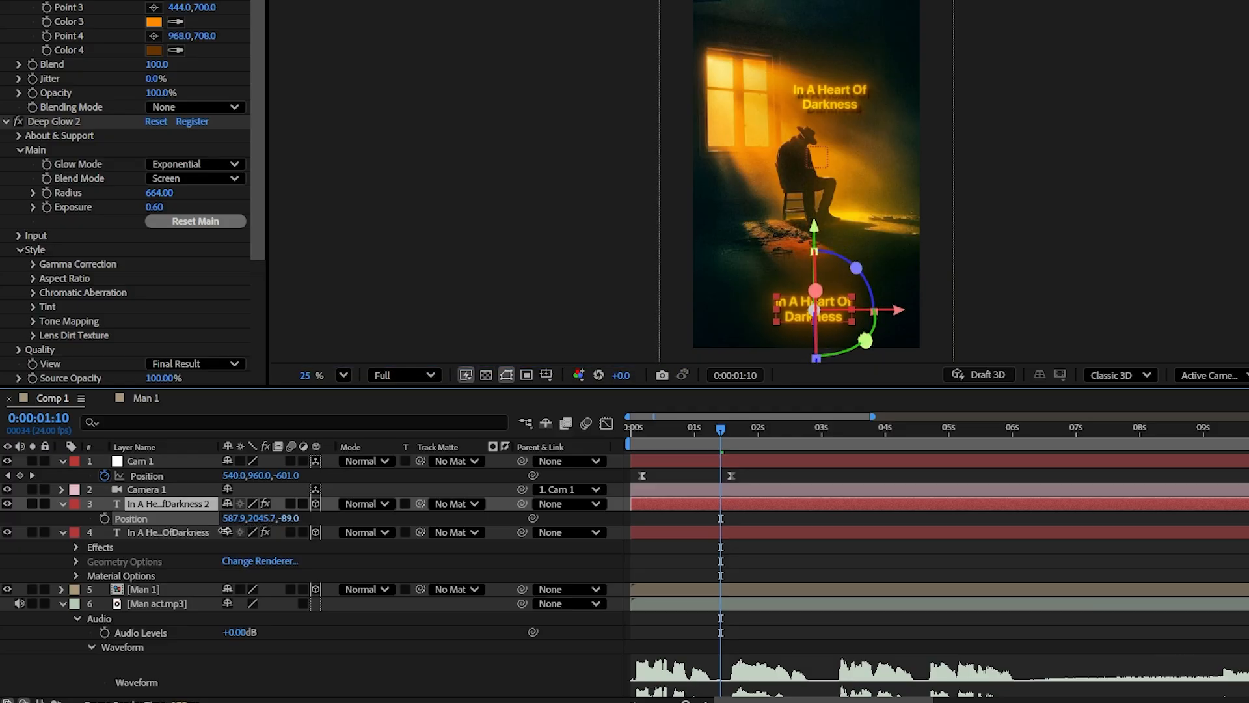
drag(815, 287, 974, 181)
scroll(862, 335, up, 4)
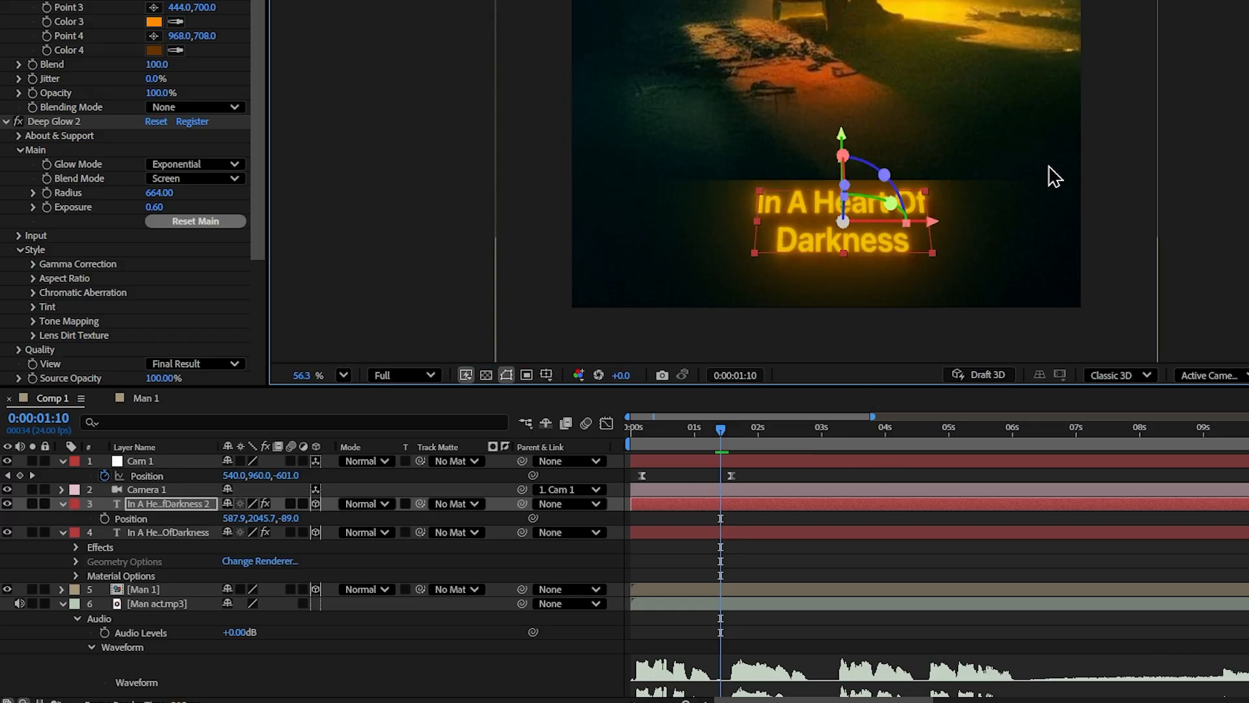
- Reposition the tilted text copy at 540.0, 1743.7, -582.0
click(173, 504)
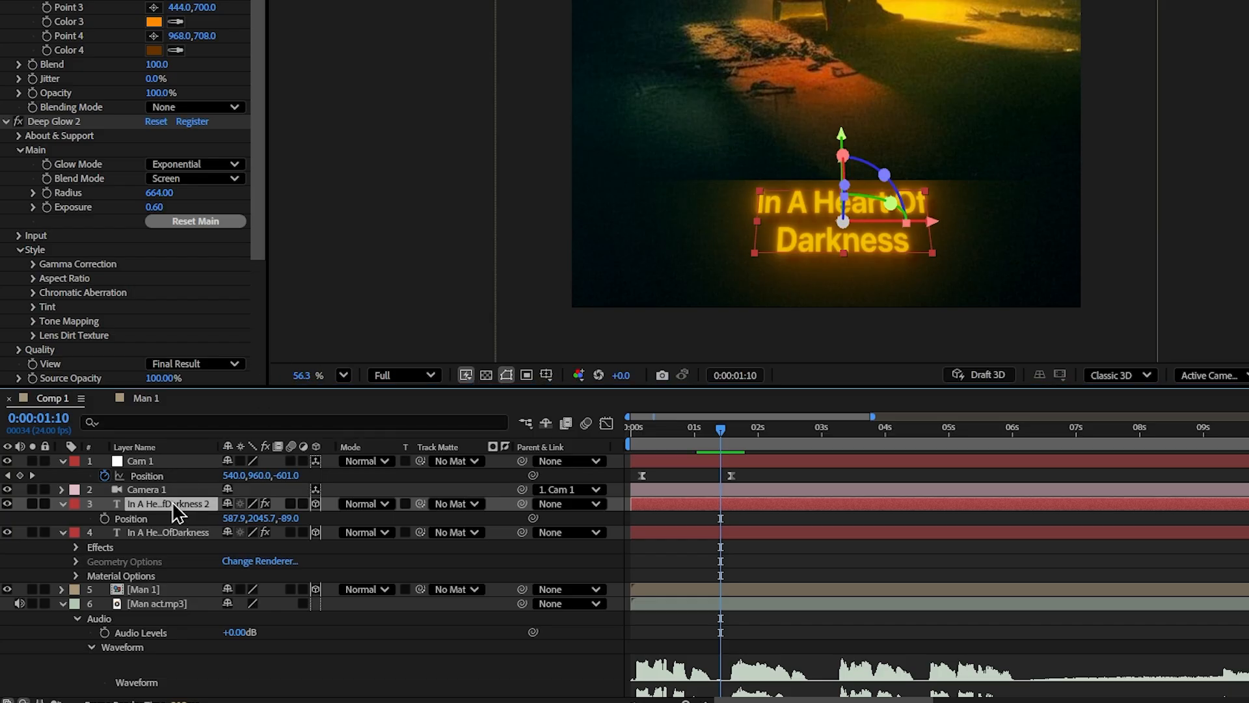
drag(289, 519, 165, 545)
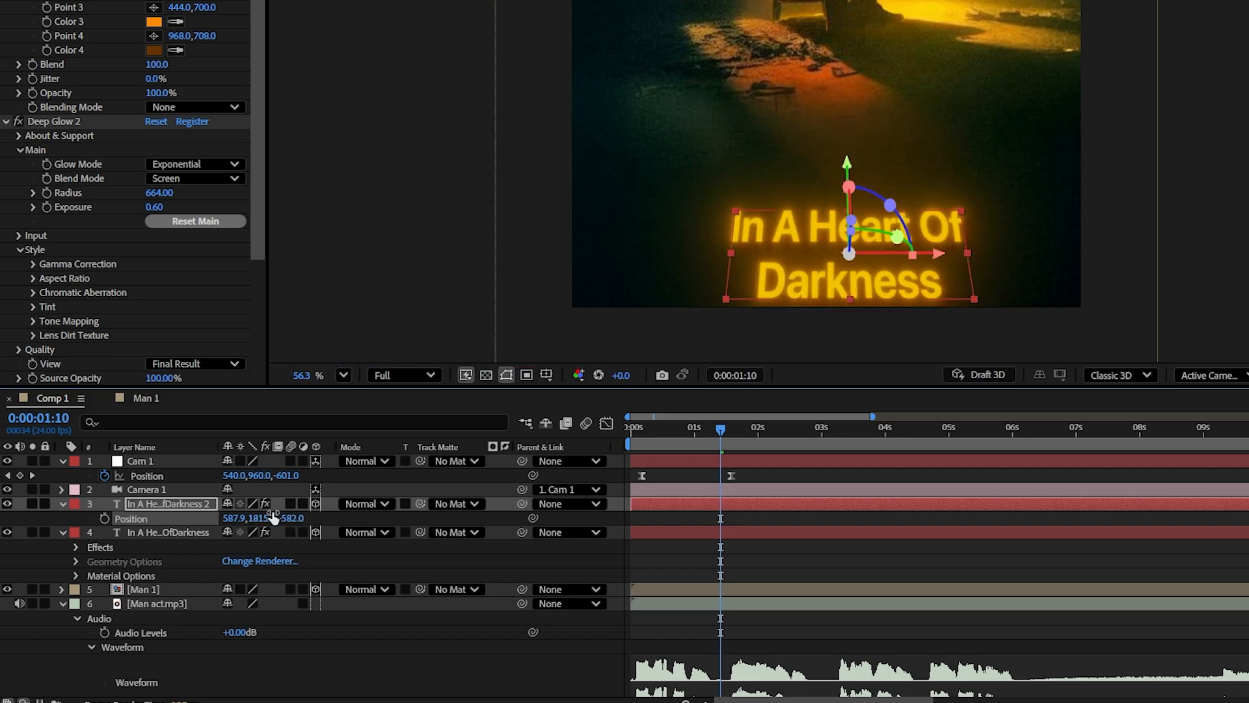
drag(272, 518, 131, 542)
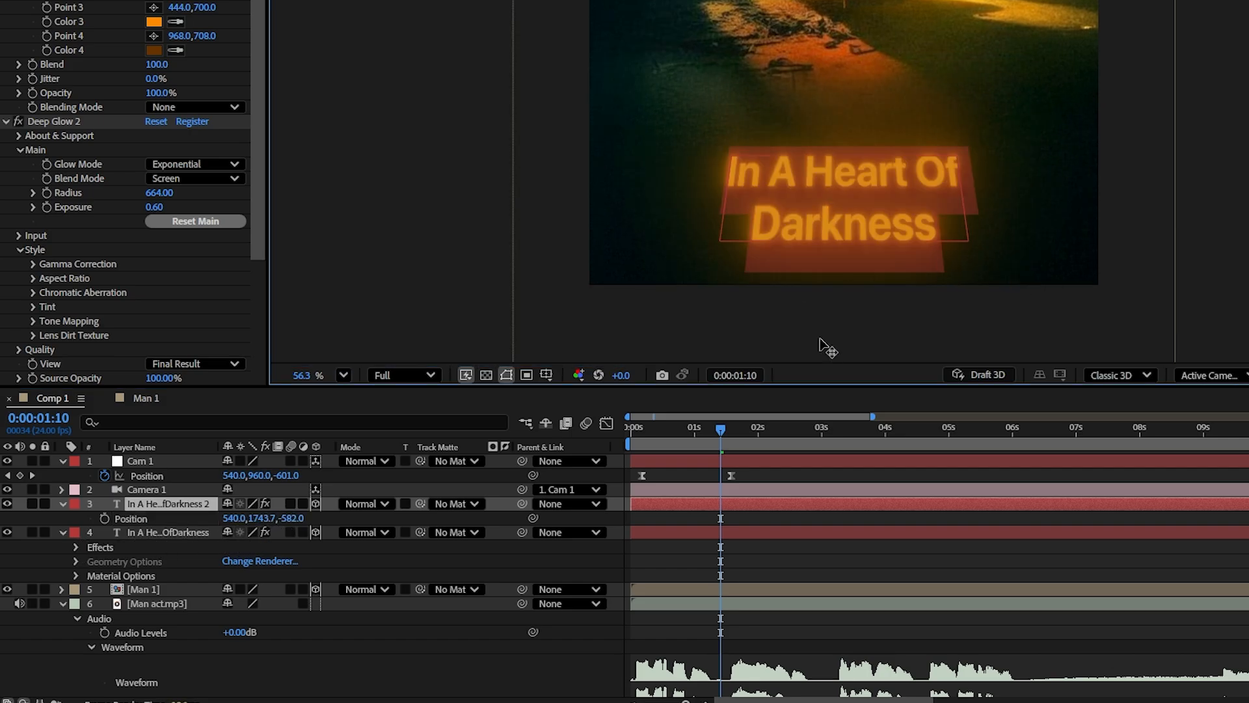
- Replace the copy's text with "One Man Waits..." on two lines and set its font size to 138.2 px
text(One Man)
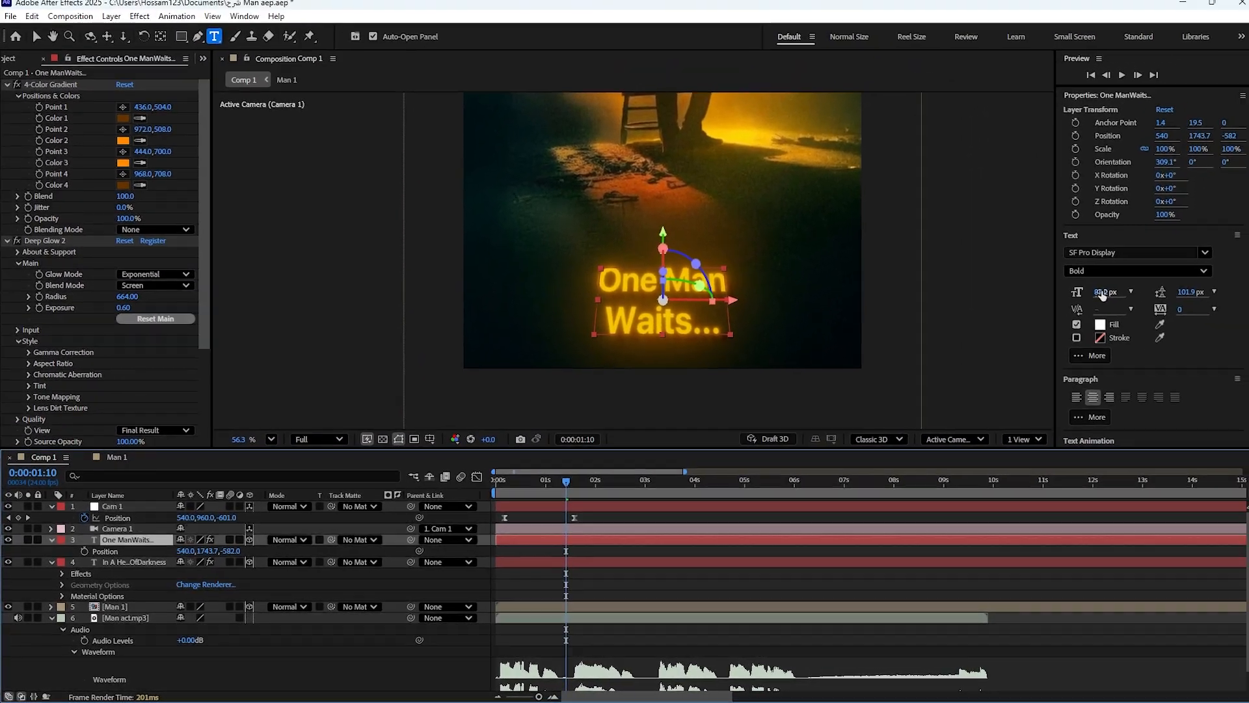
drag(1223, 250, 1248, 250)
drag(1119, 295, 1197, 296)
- Center the anchor point in the "One Man Waits..." layer and set its X Position to 540
key(v)
key(ctrl+alt+Home)
scroll(664, 371, down, 1)
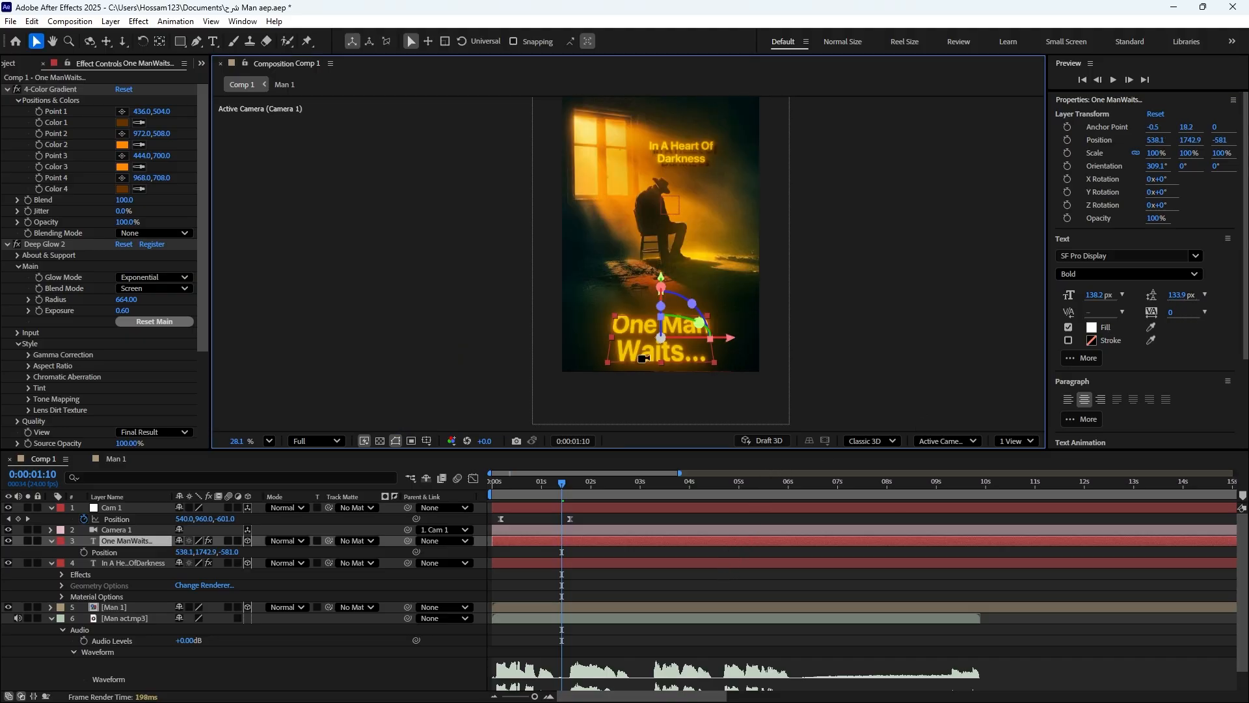
click(179, 555)
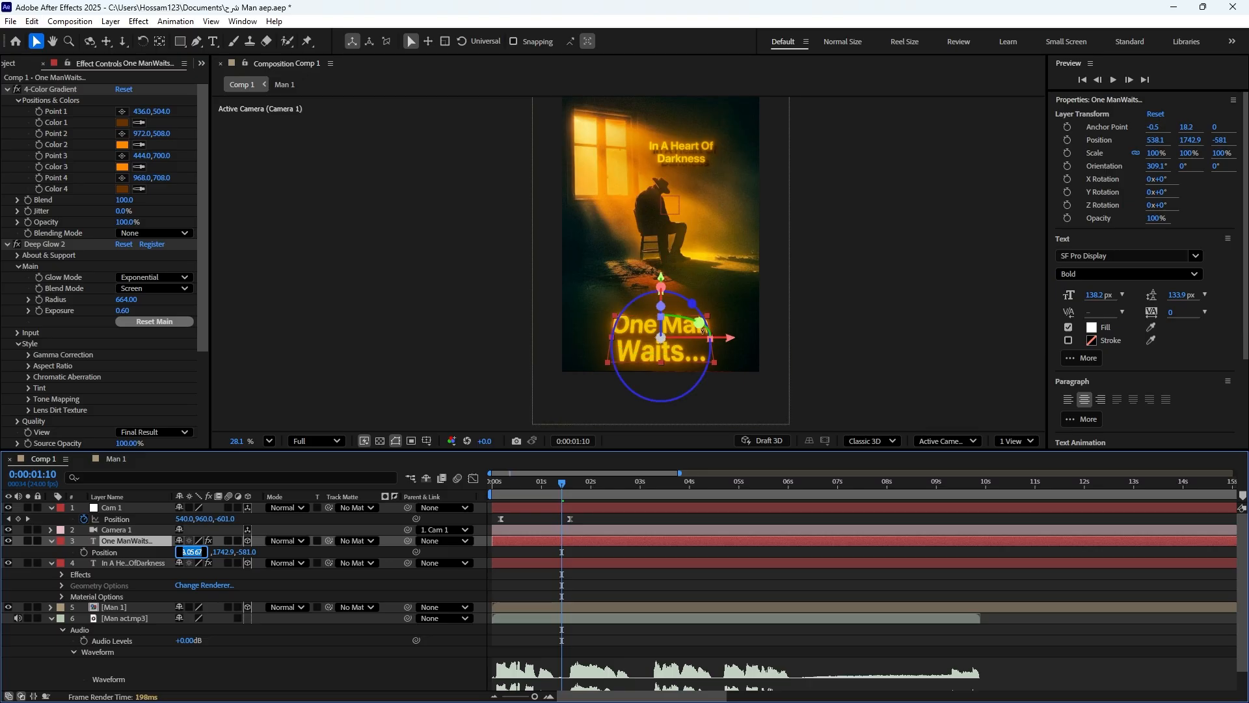
click(209, 570)
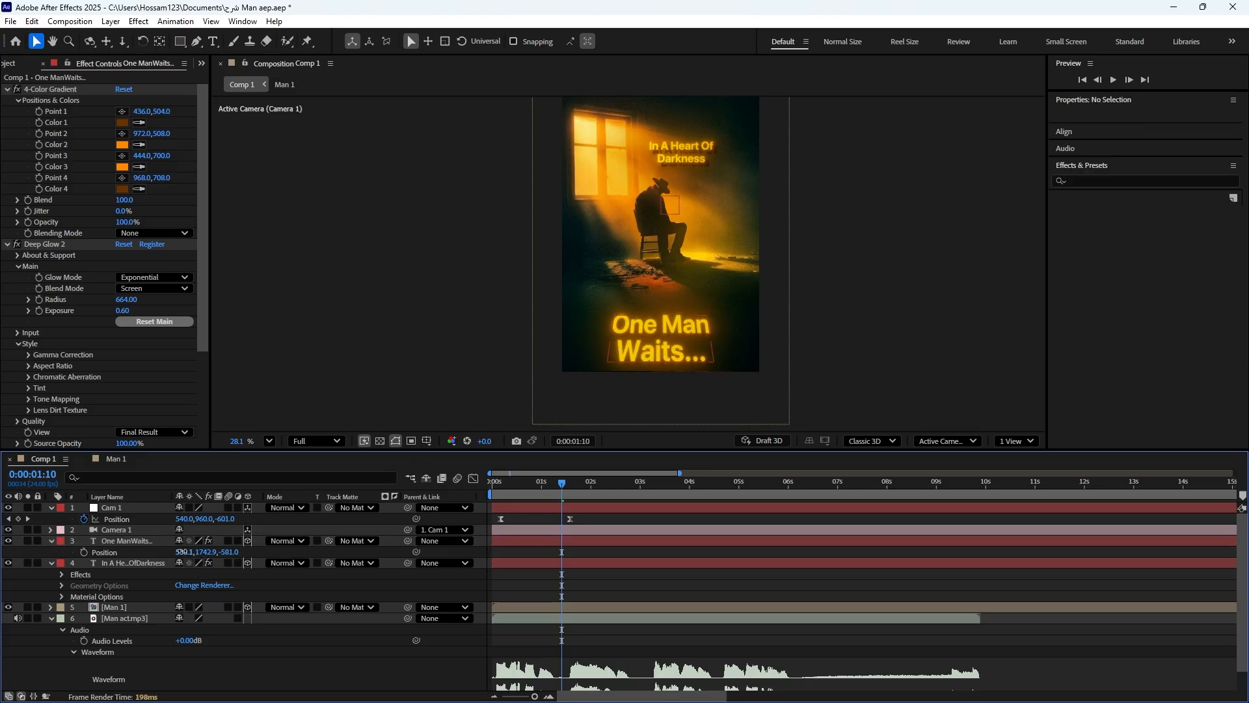
click(181, 552)
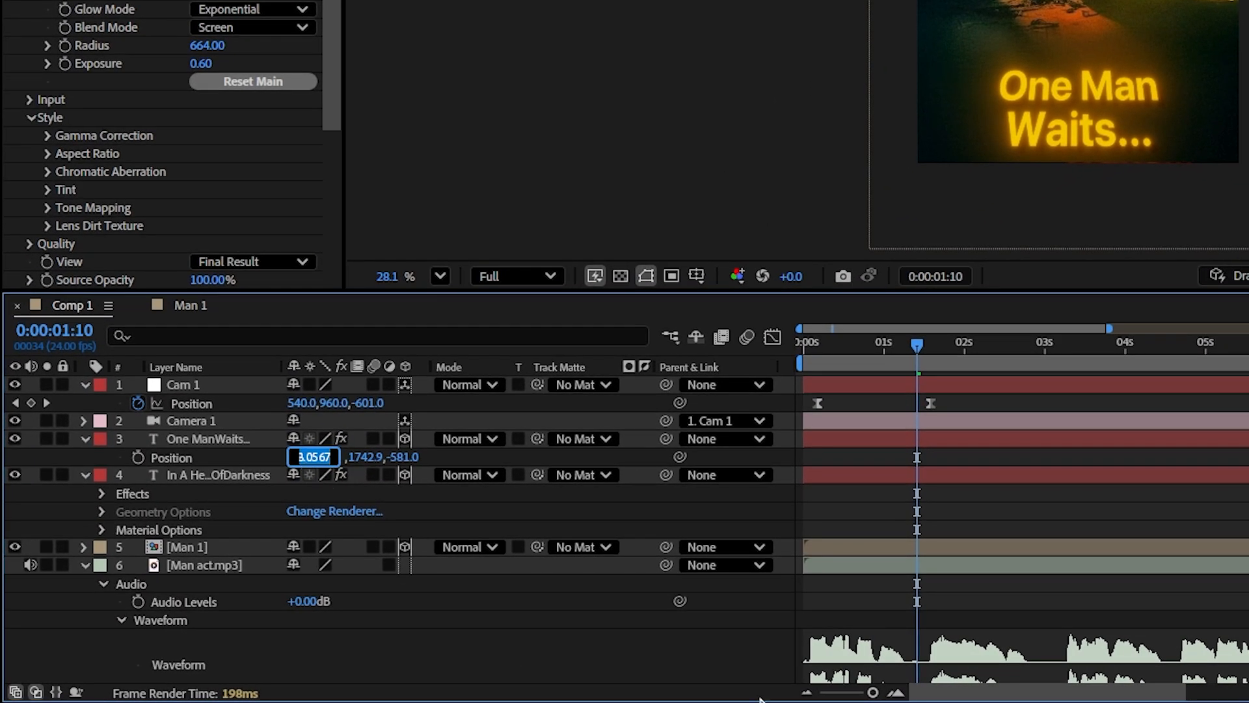
text(540)
key(Return)
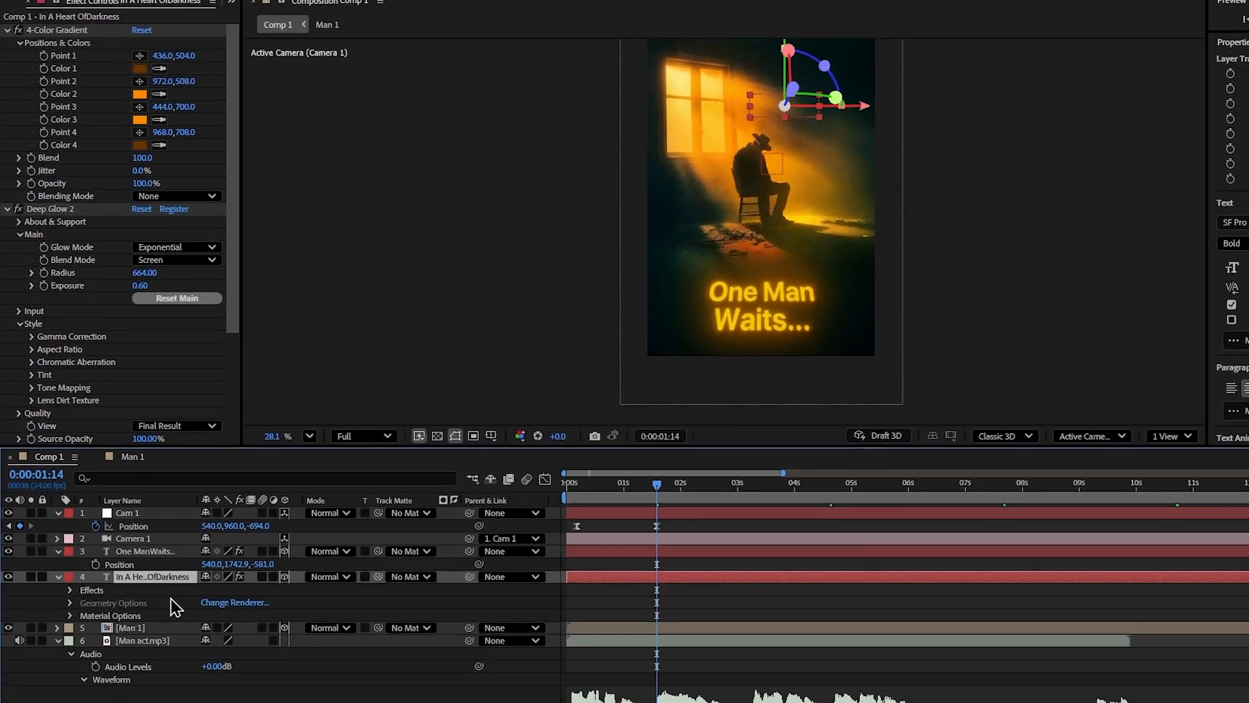
- Bring the "In A Heart Of Darkness" text layer slightly forward to Z Position -1.8
key(p)
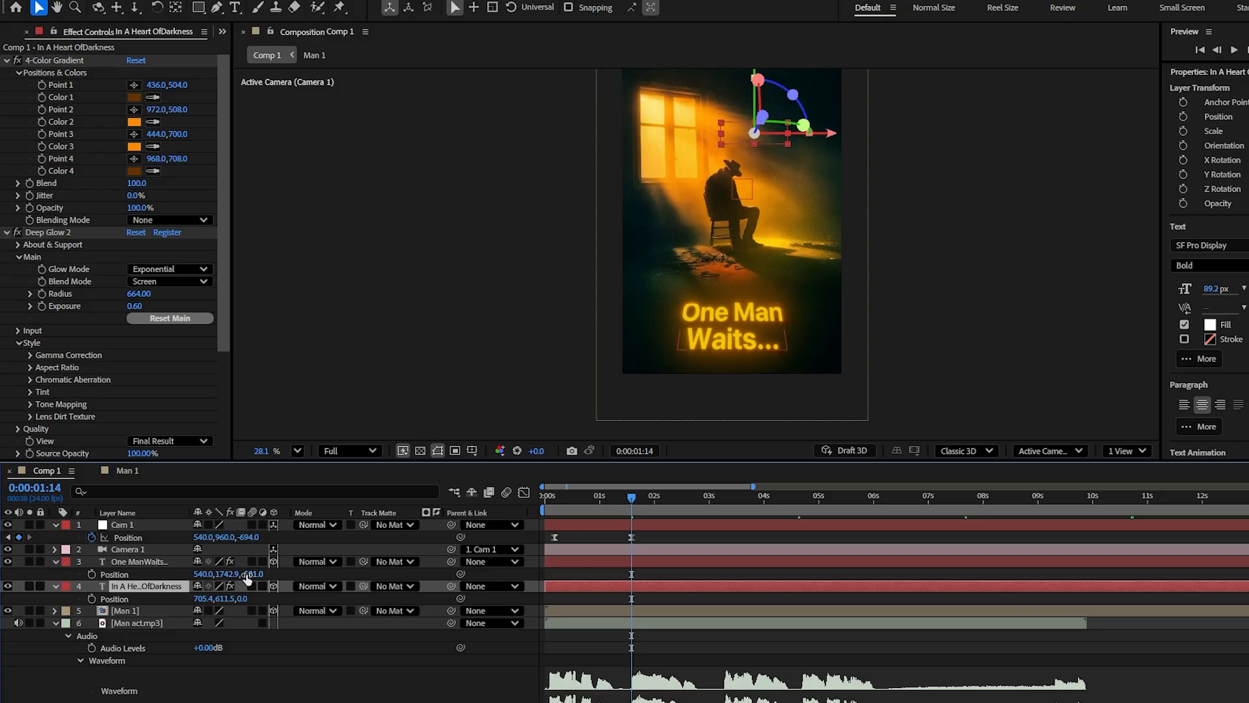
drag(241, 600, 234, 600)
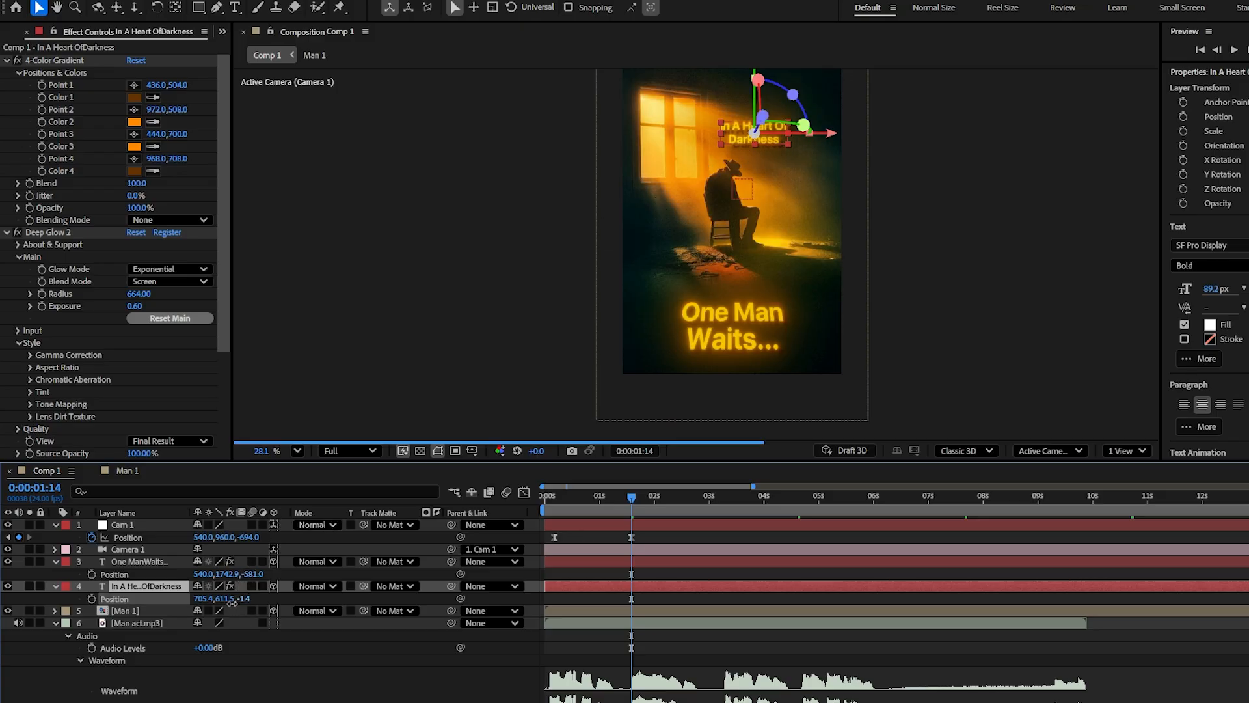
click(605, 651)
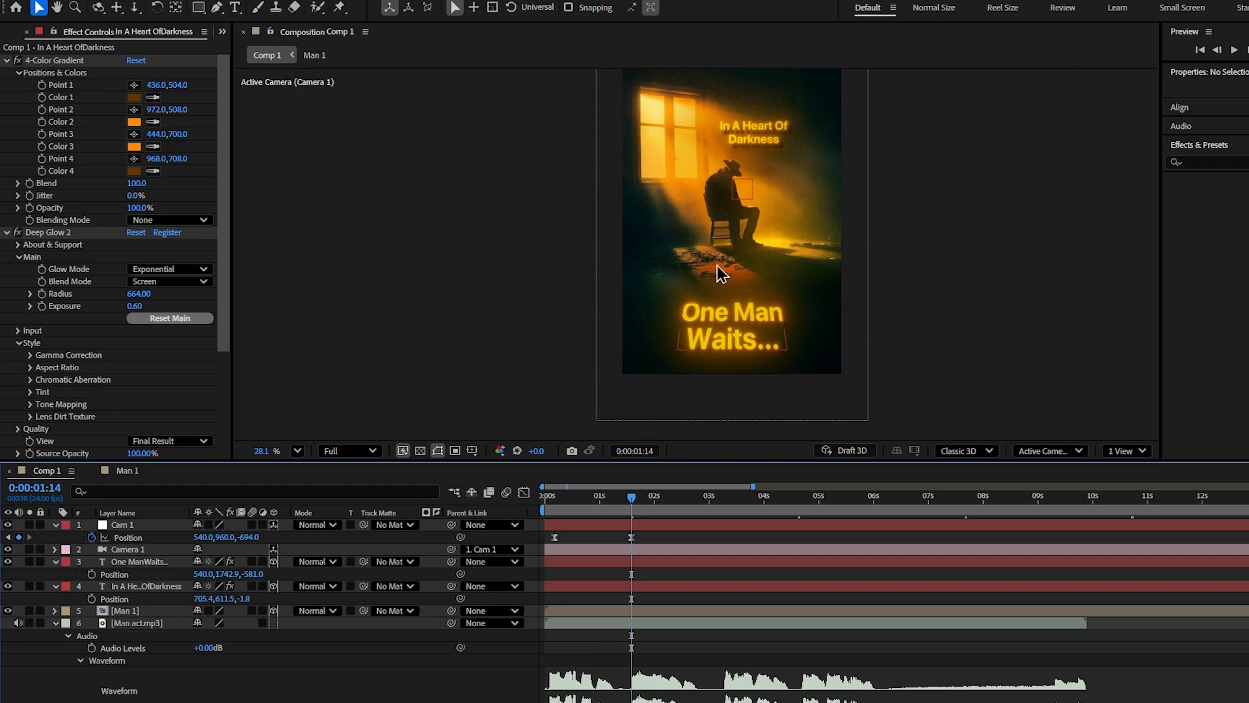
- Shift the "One Man Waits..." layer with its Offset keyframes to start at 0:00:01:10 and set its blending mode to Add
click(148, 563)
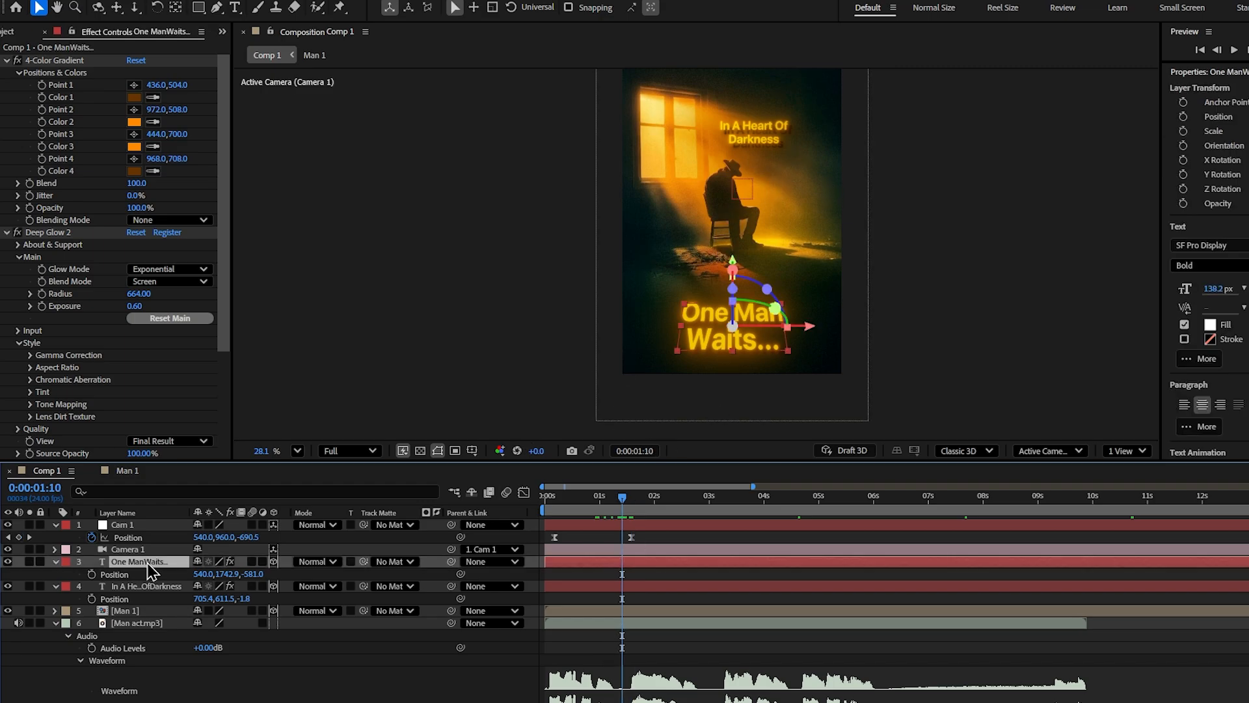
key(u)
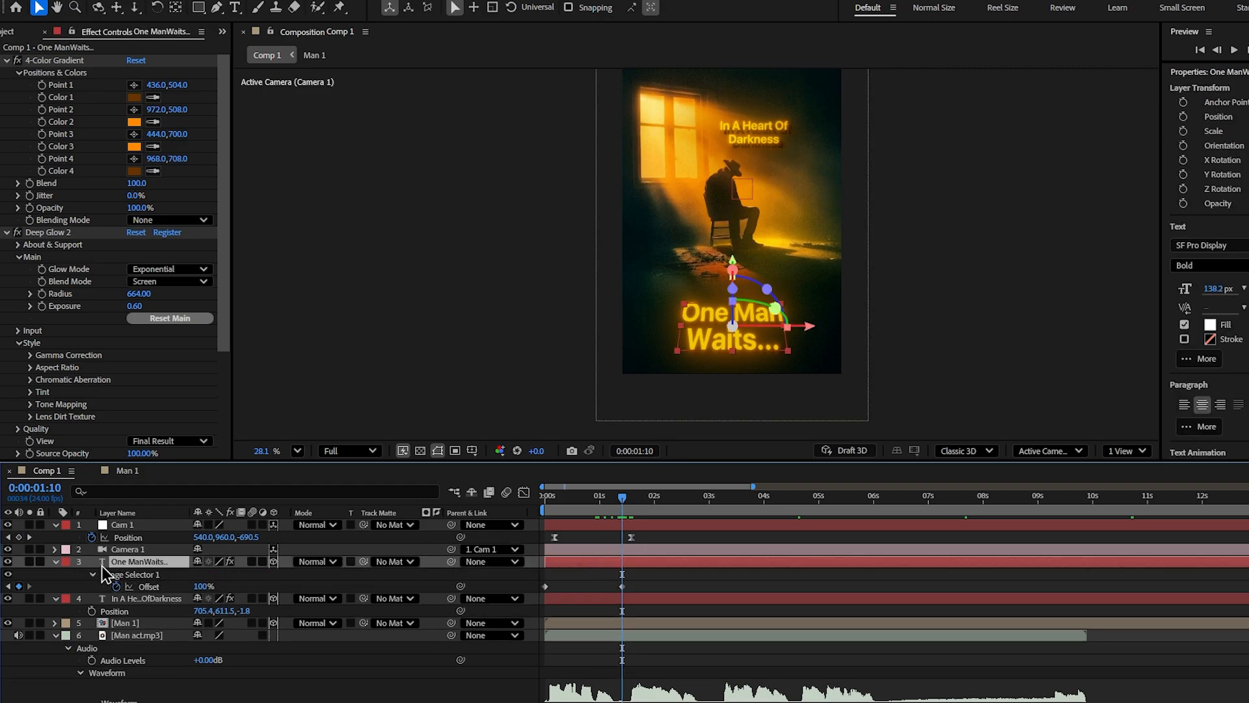
drag(618, 570, 695, 571)
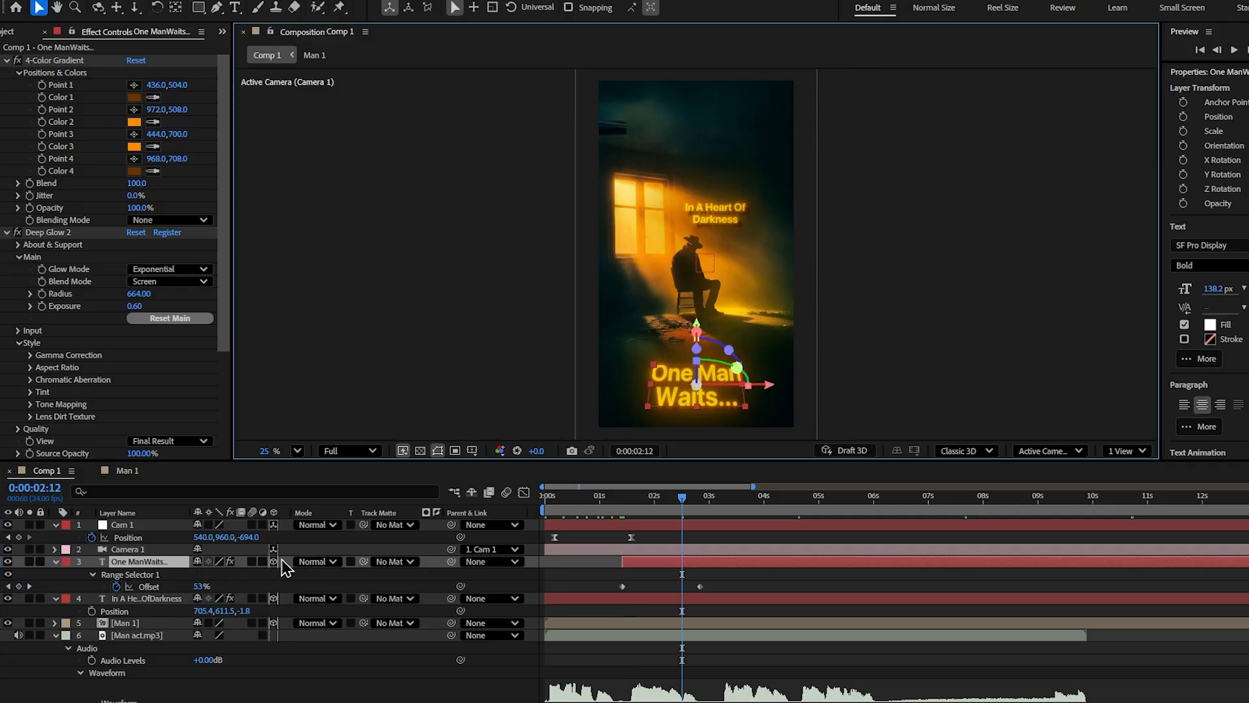
click(317, 561)
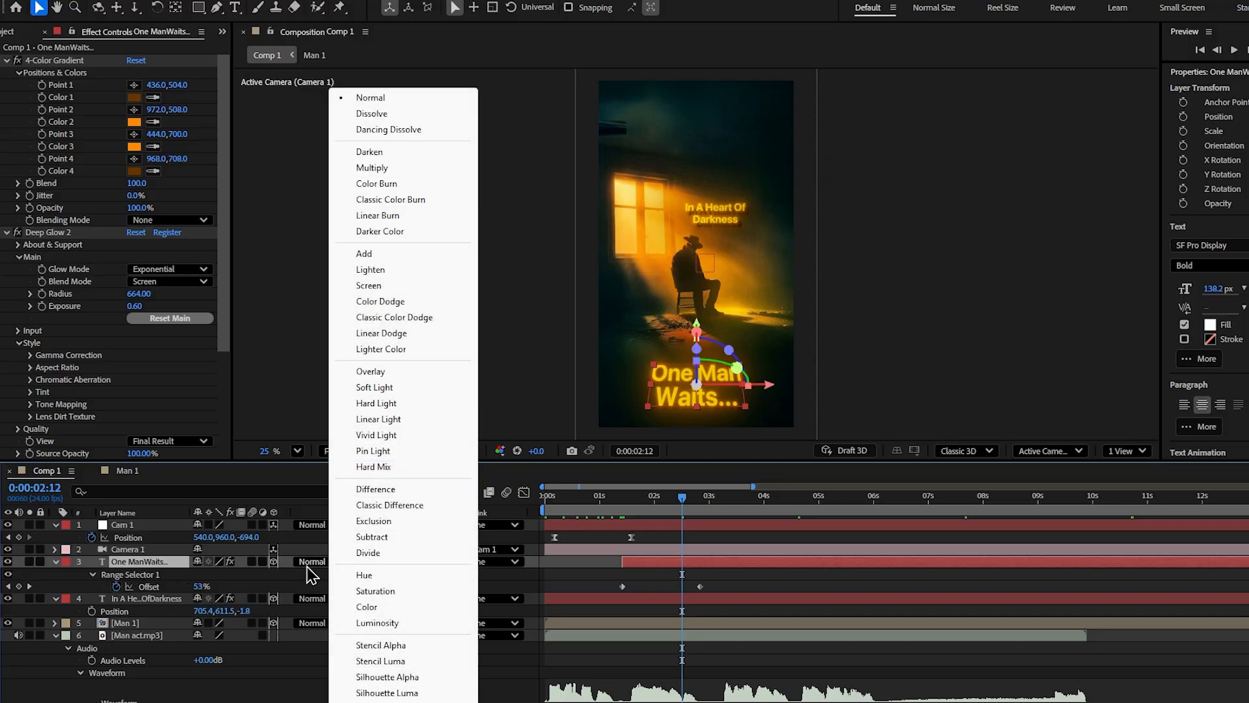
click(381, 261)
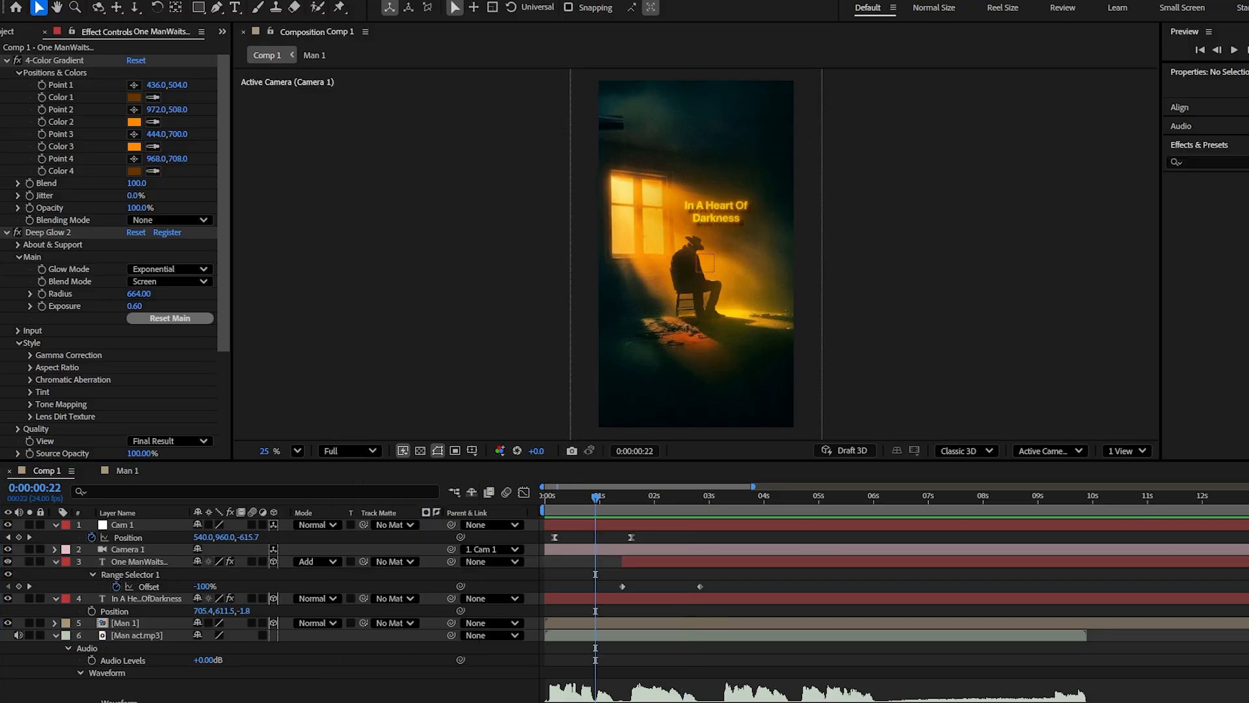
- Duplicate the Cam 1 null at 0:00:02:03 as Cam 2 and parent Cam 1 to Cam 2
click(177, 526)
drag(596, 499, 661, 536)
click(626, 501)
key(ctrl+d)
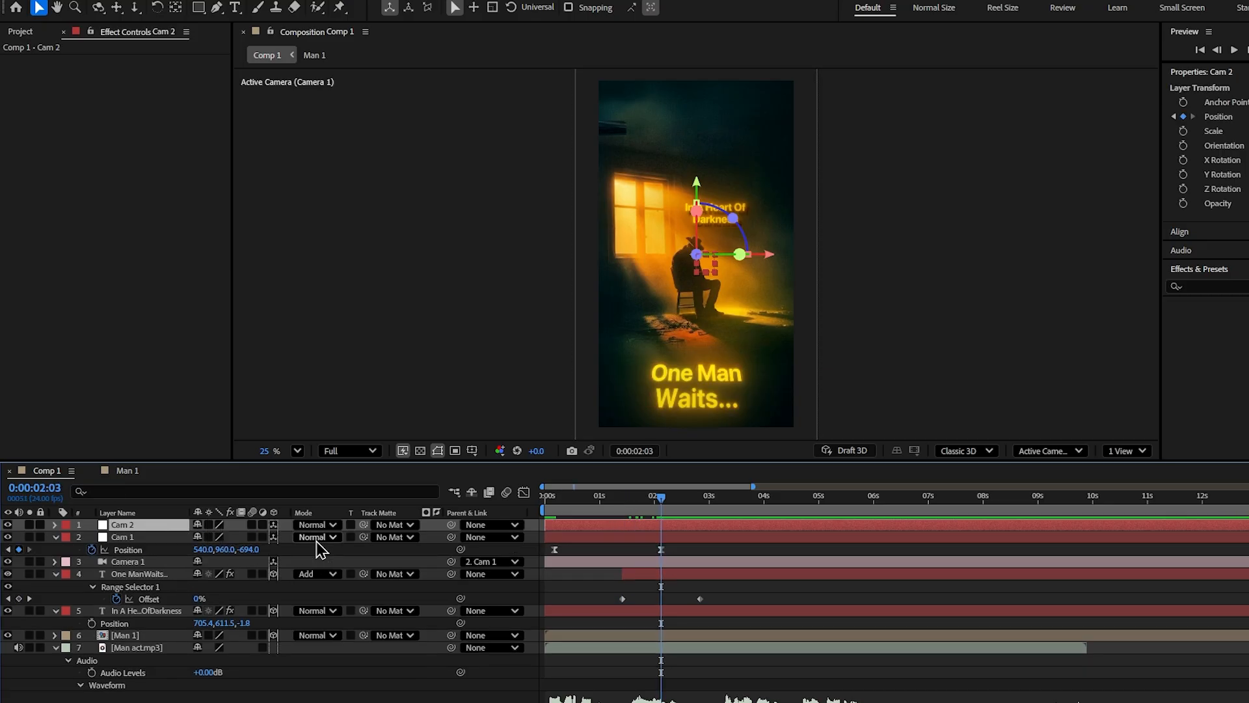
key(p)
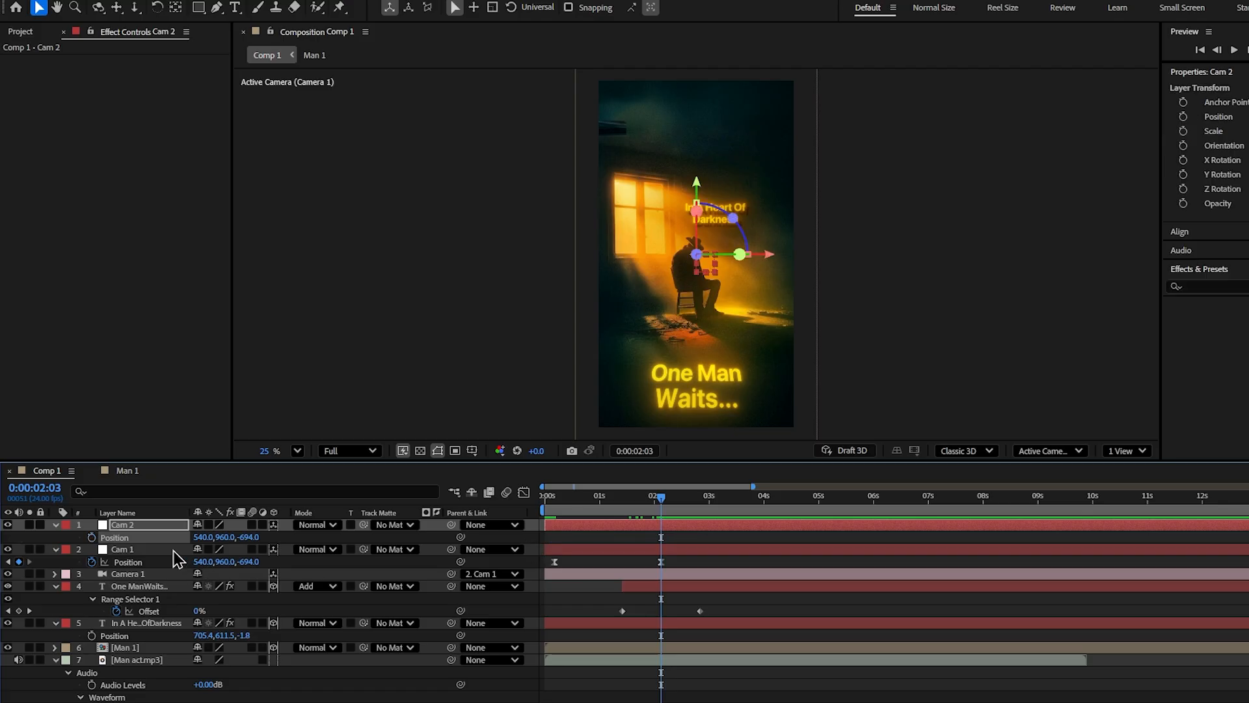
click(170, 549)
drag(451, 550, 198, 524)
- Shift Cam 1's last Position keyframe slightly further along and set a starting Position keyframe for Cam 2 just before it
key(Page_Up)
key(Page_Up)
key(Page_Up)
key(Page_Up)
key(Page_Up)
key(Page_Up)
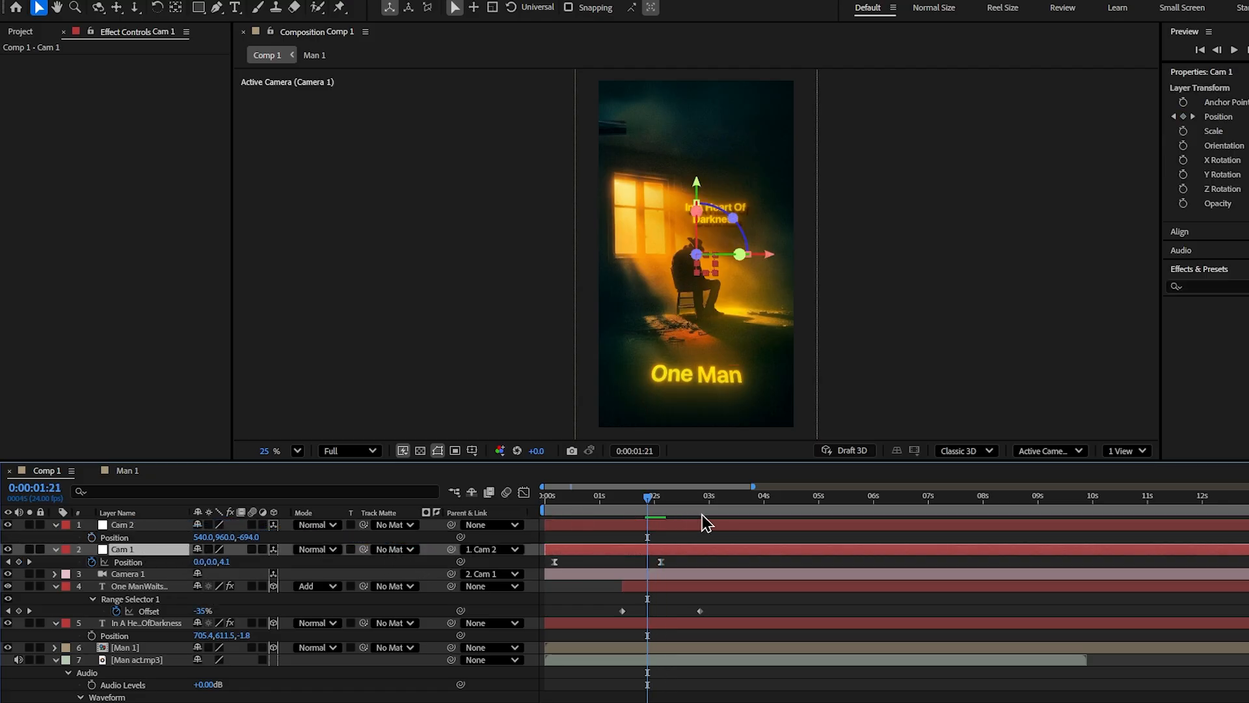
key(ctrl+shift+a)
key(space)
click(92, 538)
- Set Cam 2's X Position to 735 at 0:00:03:05
click(723, 500)
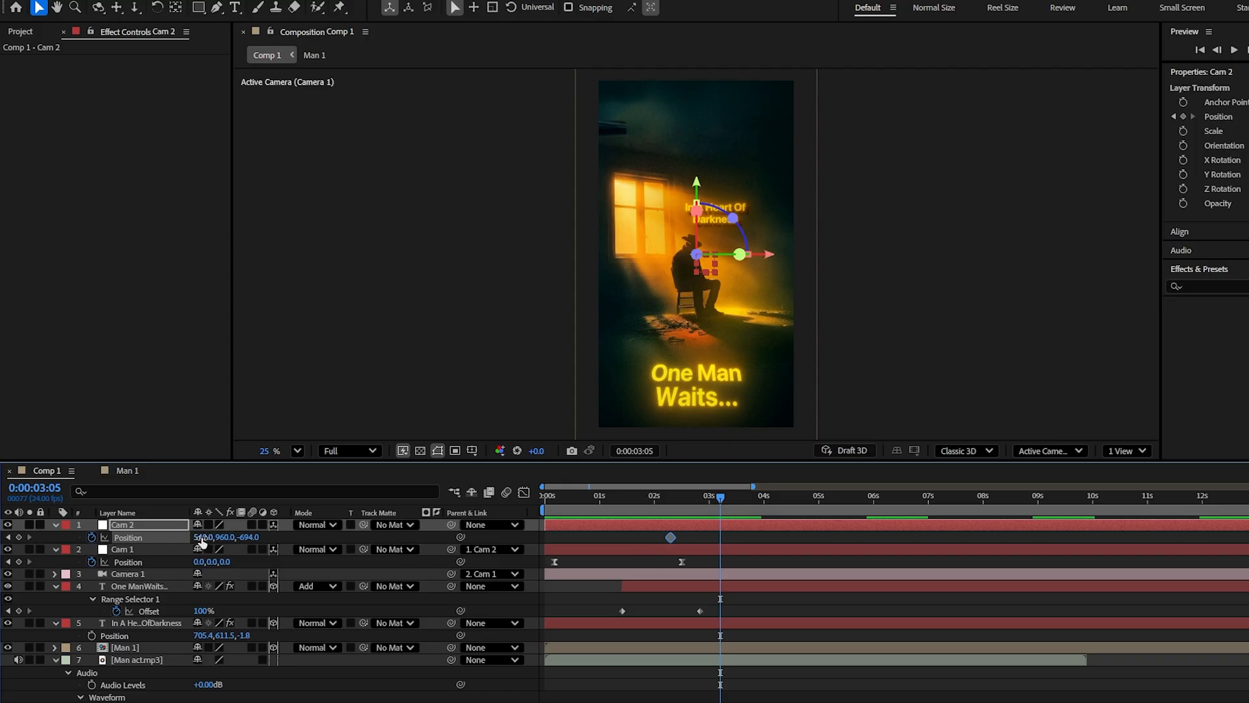
drag(206, 537, 817, 229)
scroll(813, 252, up, 5)
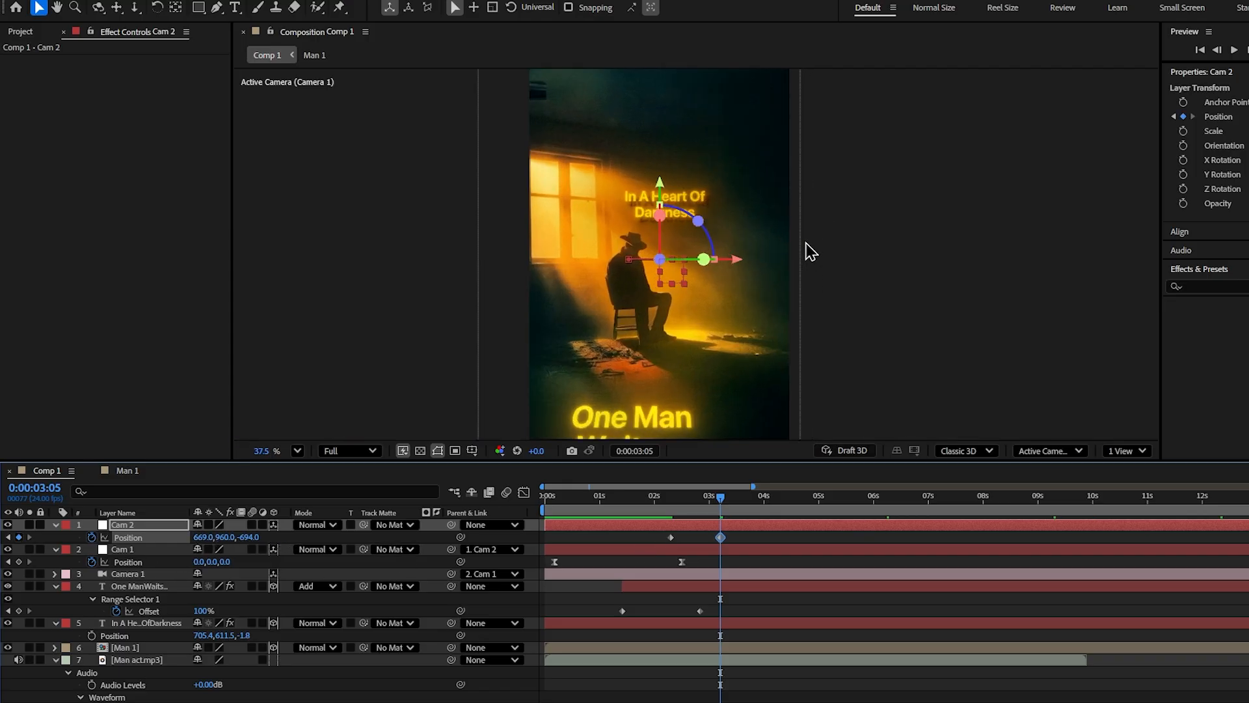
drag(485, 554, 742, 620)
- Apply Easy Ease to both Cam 2 Position keyframes and lengthen their influence handles in the speed graph
click(629, 541)
drag(628, 541, 589, 547)
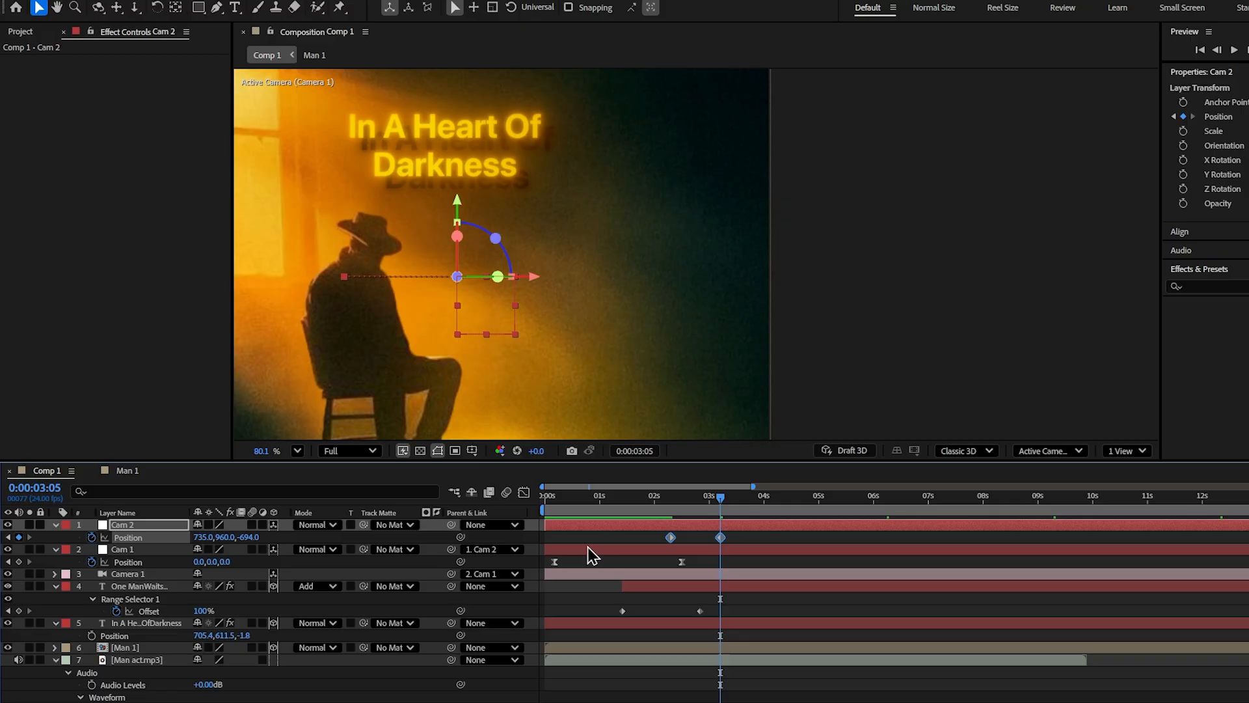
key(F9)
click(523, 495)
drag(825, 629, 604, 702)
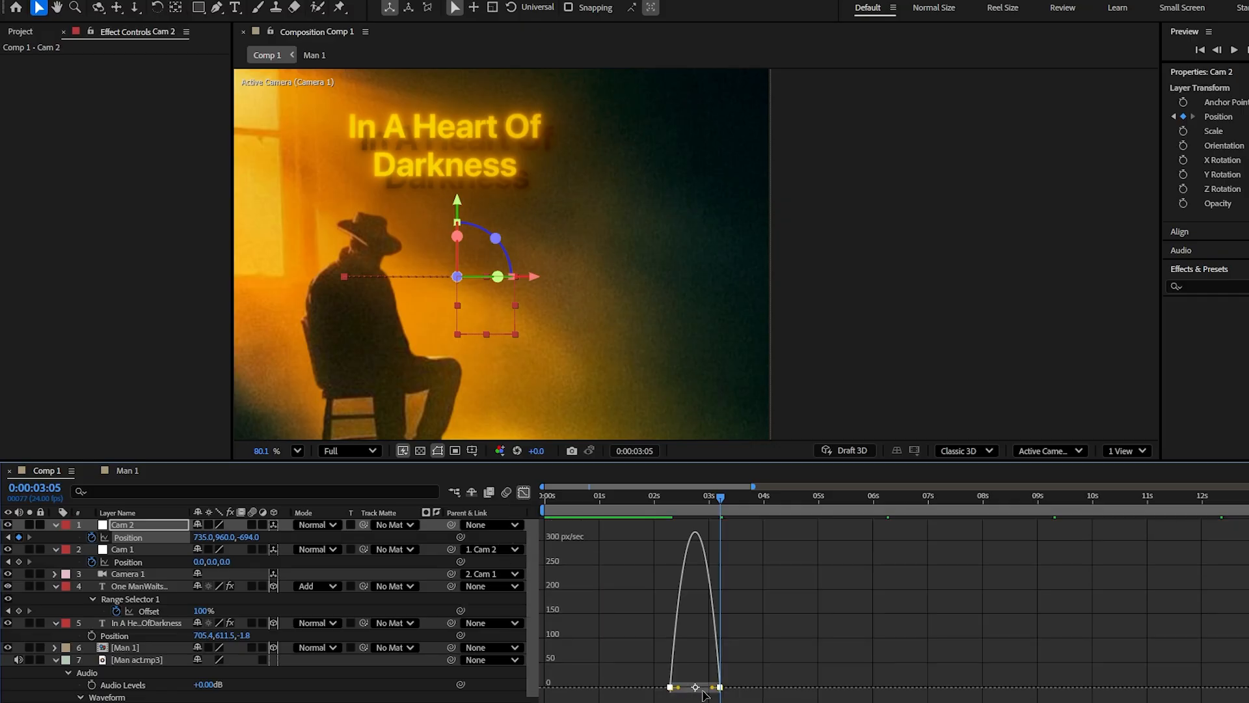
drag(714, 688, 755, 691)
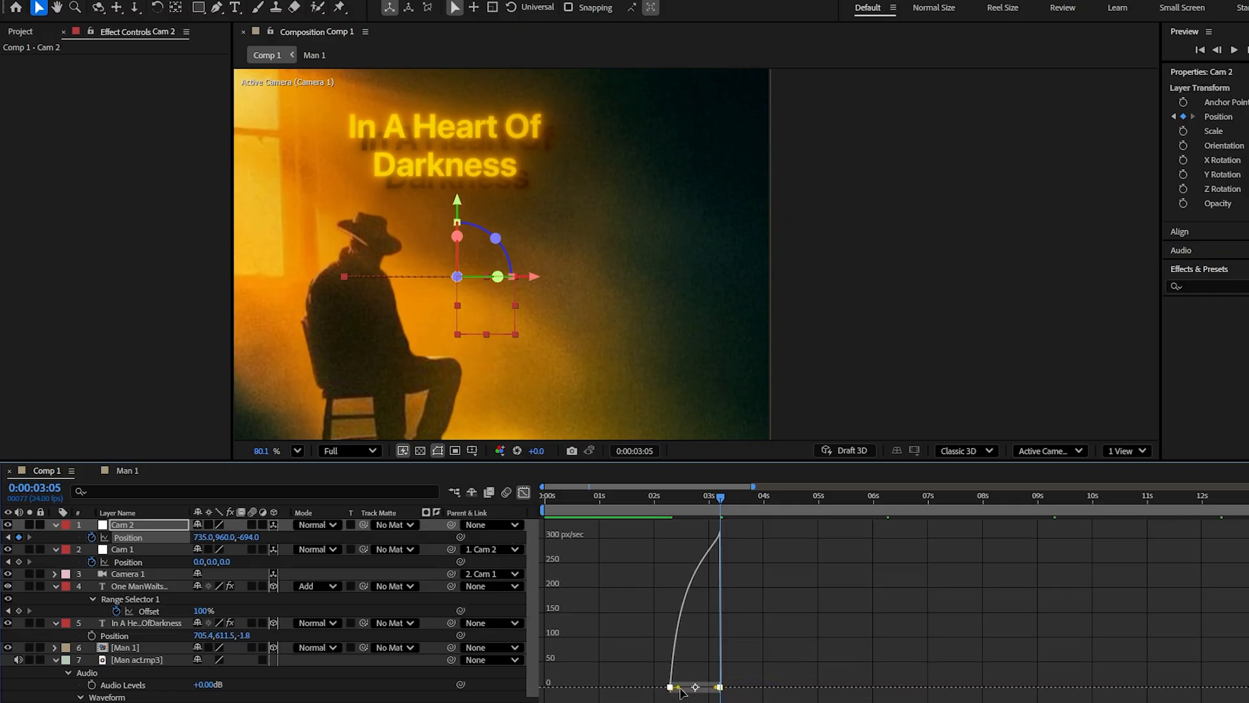
drag(678, 688, 703, 690)
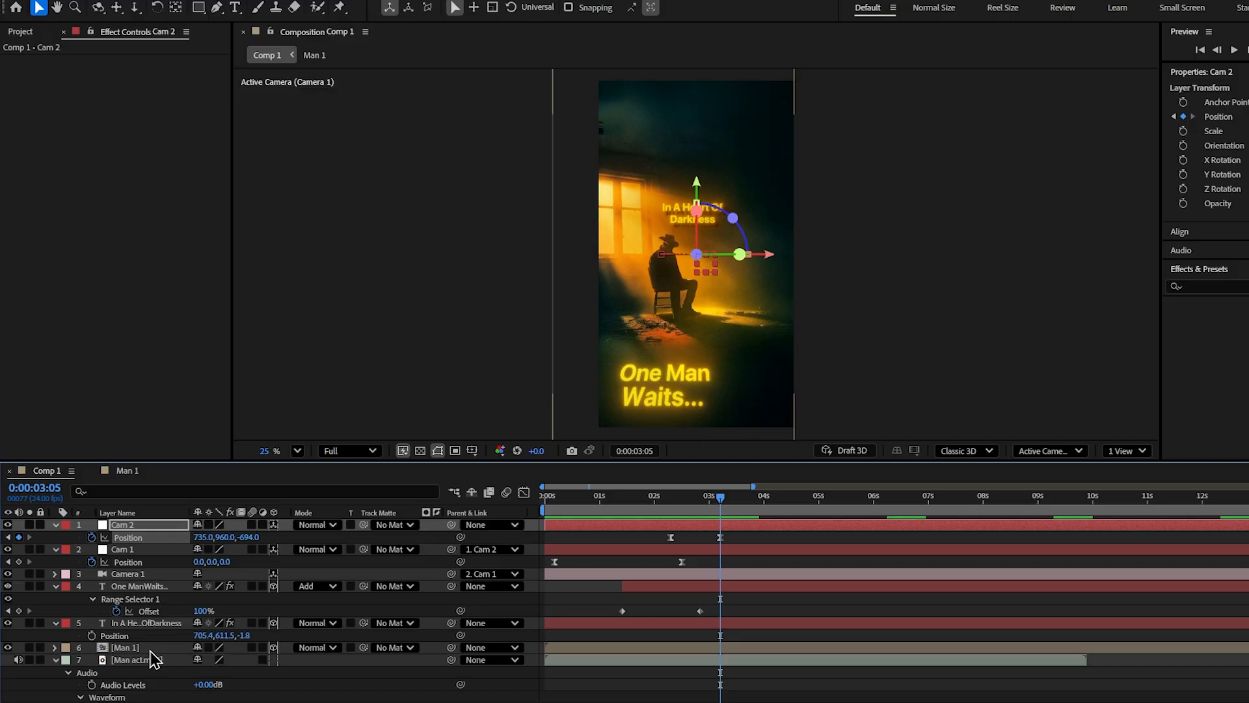
- Trim all layers from Cam 2 through Man 1 to end at 0:00:03:05
click(141, 650)
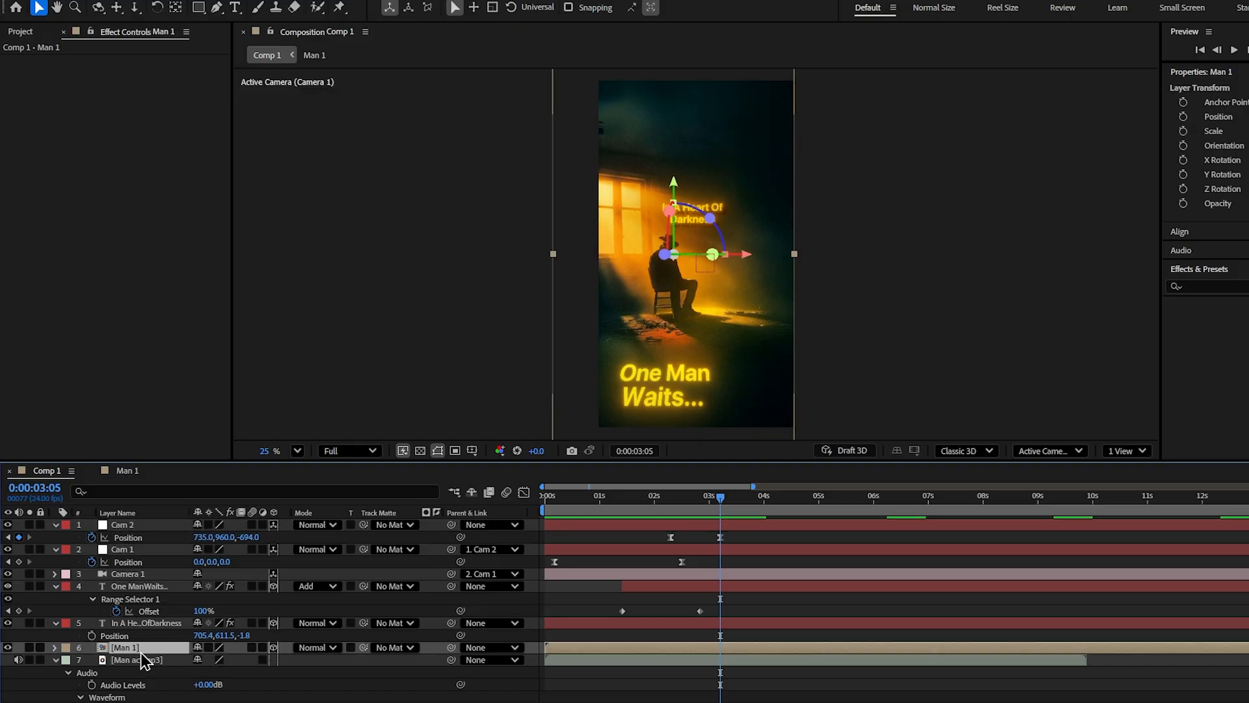
shift+click(151, 528)
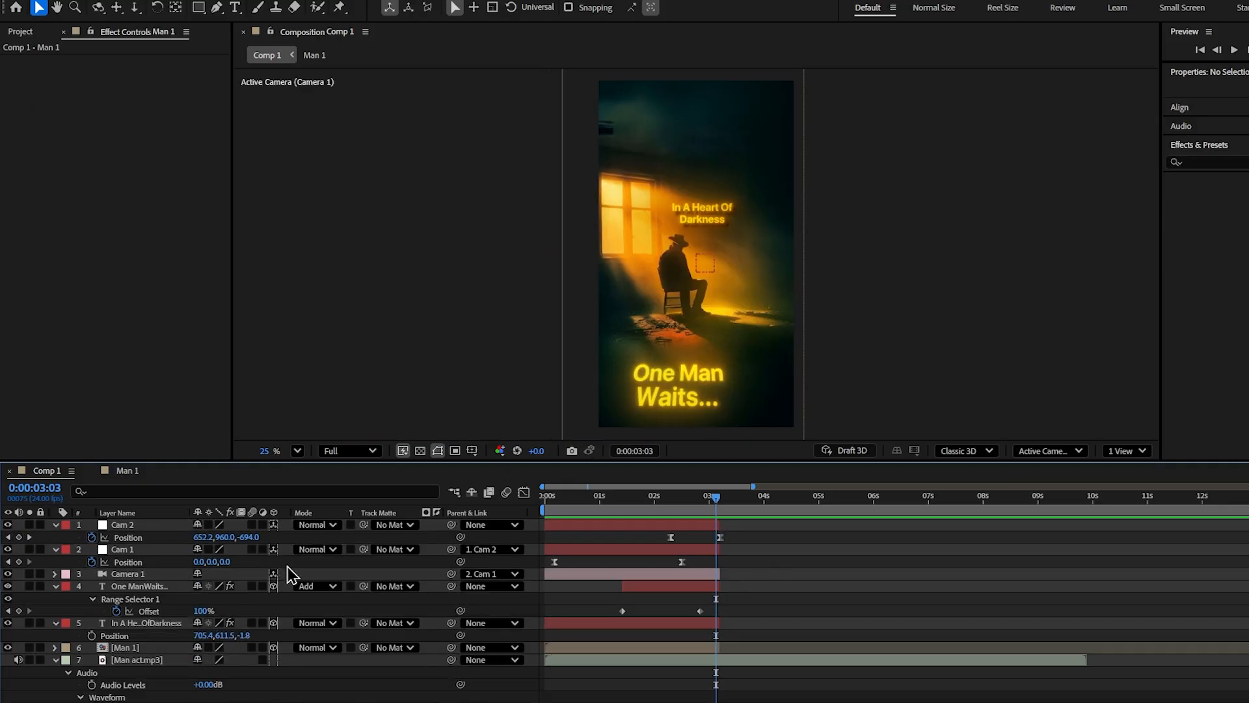
- Import Man 2.psd into Comp 1 as a composition with Editable Layer Styles and check its contents
key(alt+Tab)
drag(716, 420, 354, 604)
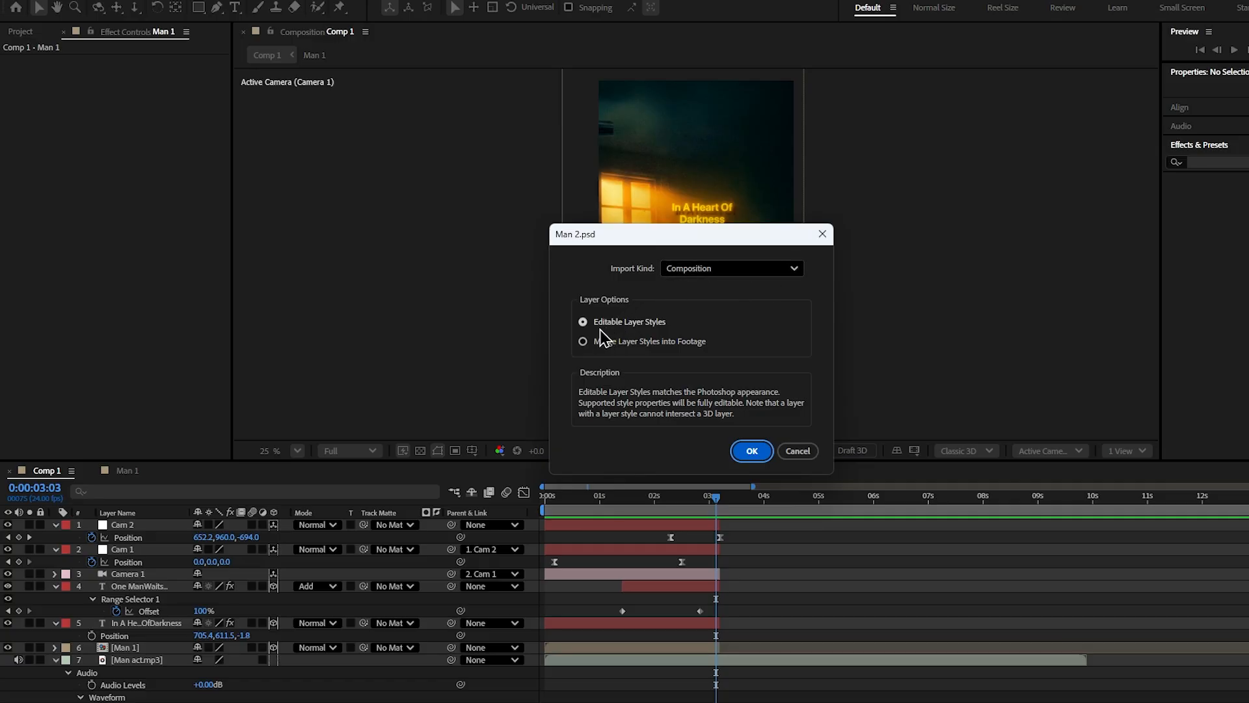
click(751, 450)
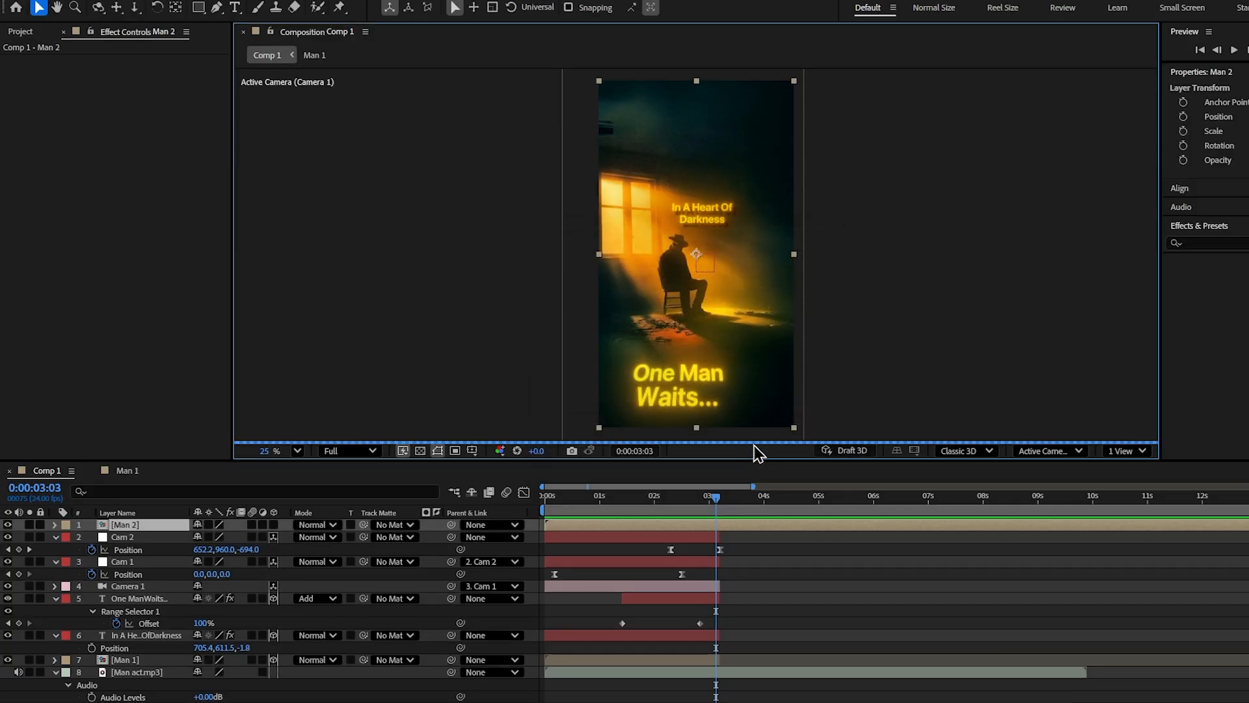
double_click(125, 525)
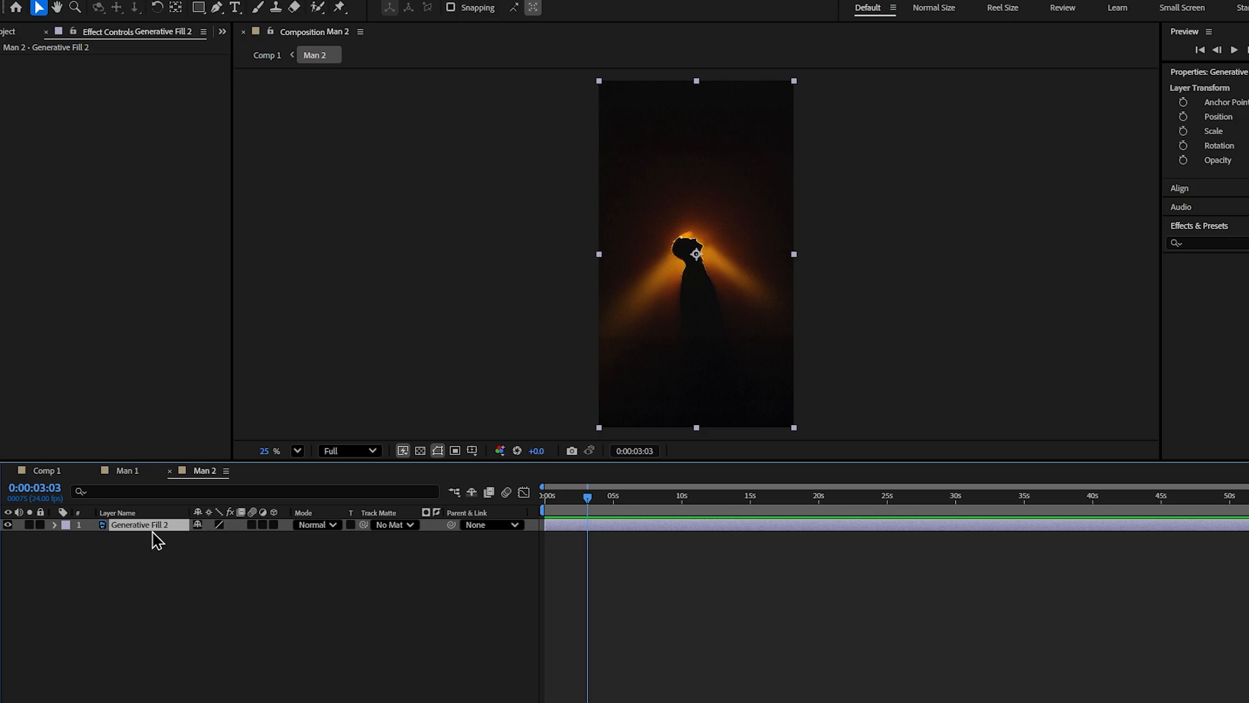
click(46, 470)
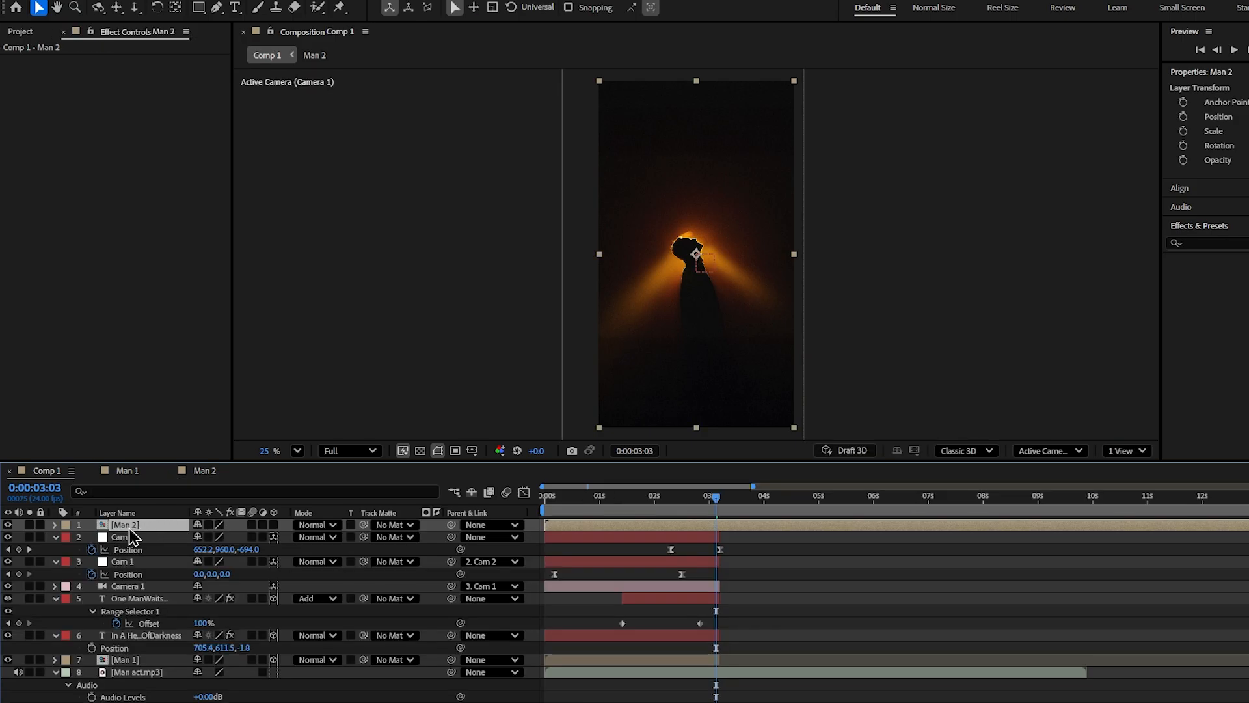
- Match the Man 2 layer's Scale to that of Man 1 by setting it to 191%
key(s)
drag(215, 537, 237, 537)
click(123, 673)
key(s)
click(219, 684)
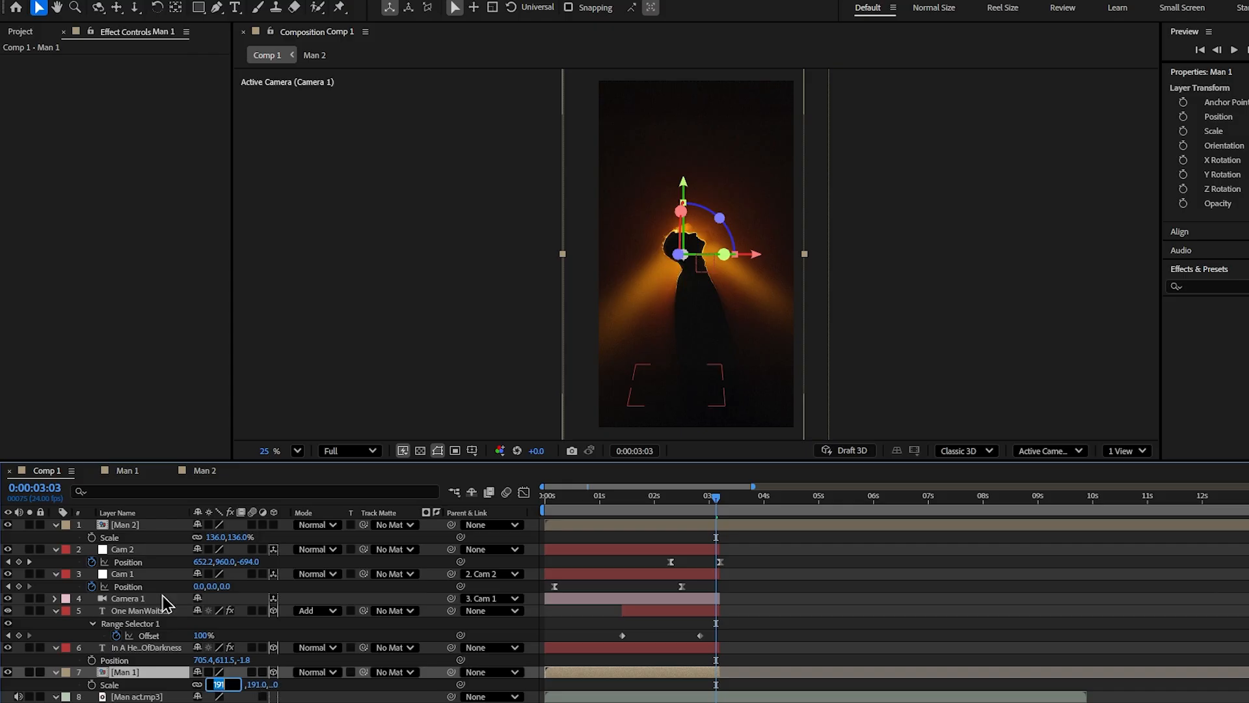
click(137, 526)
click(210, 538)
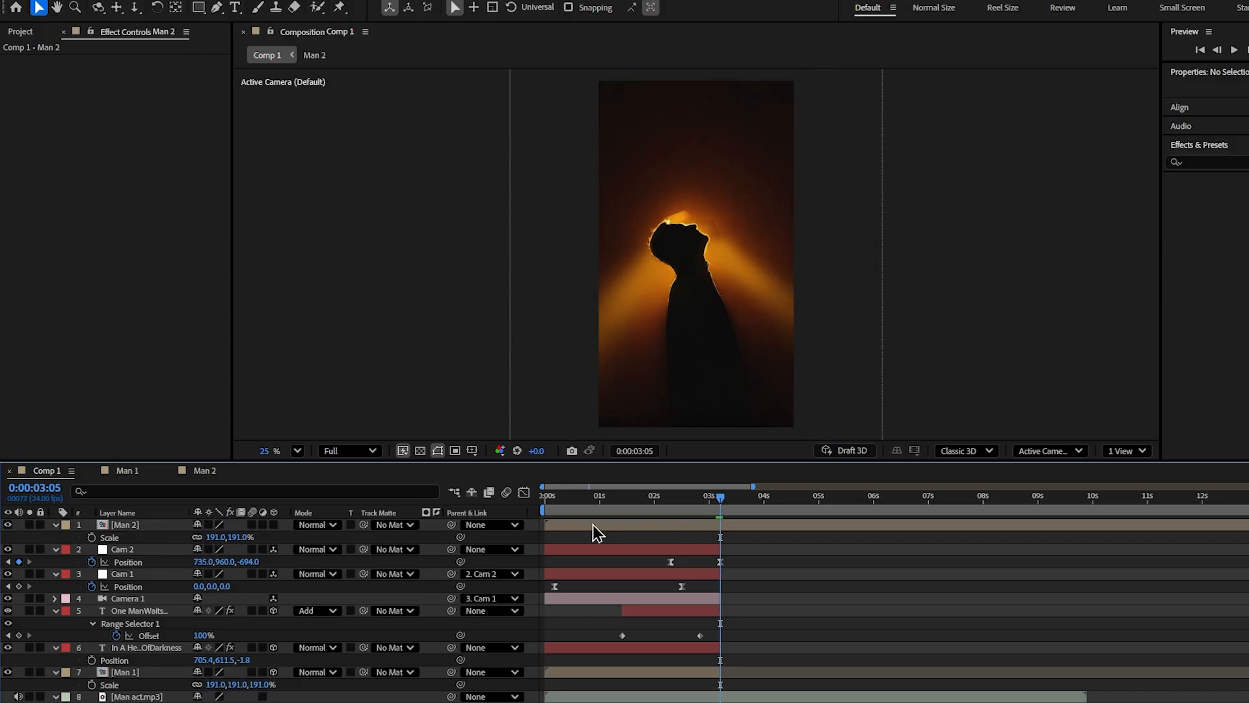
- Shift the Man 2 layer so it starts at 0:00:03:05, exactly where the Man 1 shot ends
drag(592, 526, 752, 527)
scroll(726, 599, up, 5)
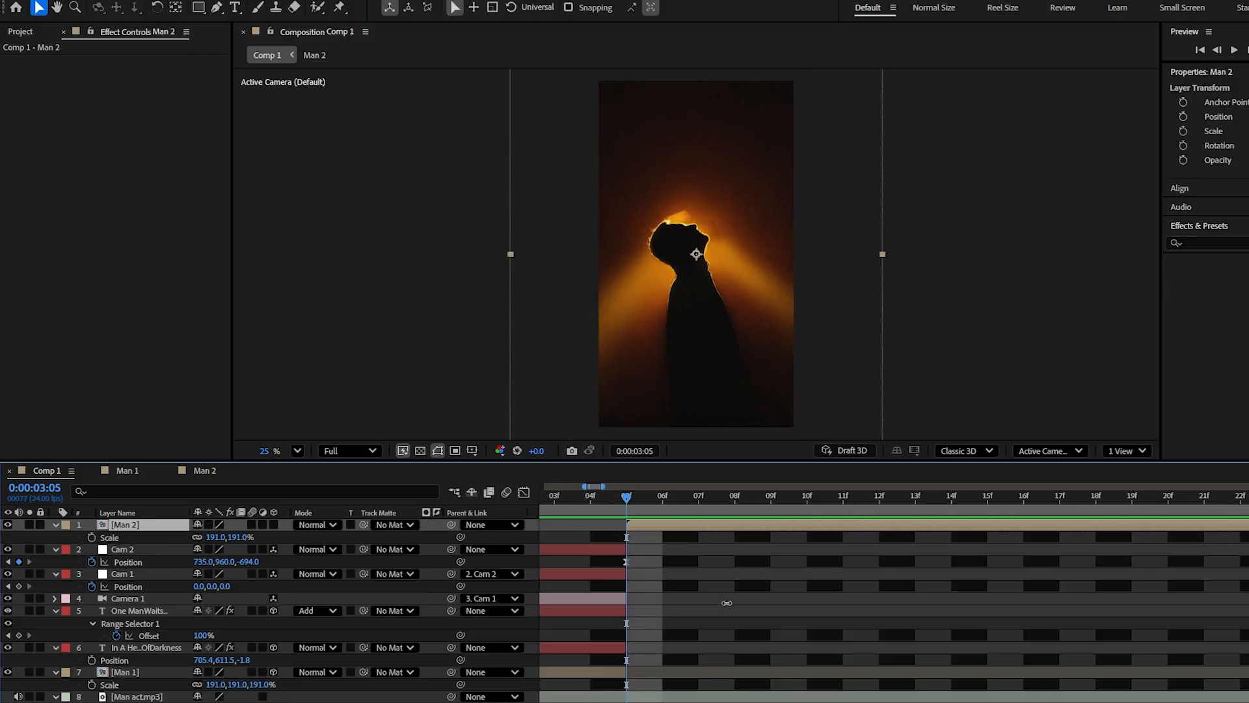
scroll(726, 603, left, 3)
click(728, 605)
scroll(732, 570, down, 8)
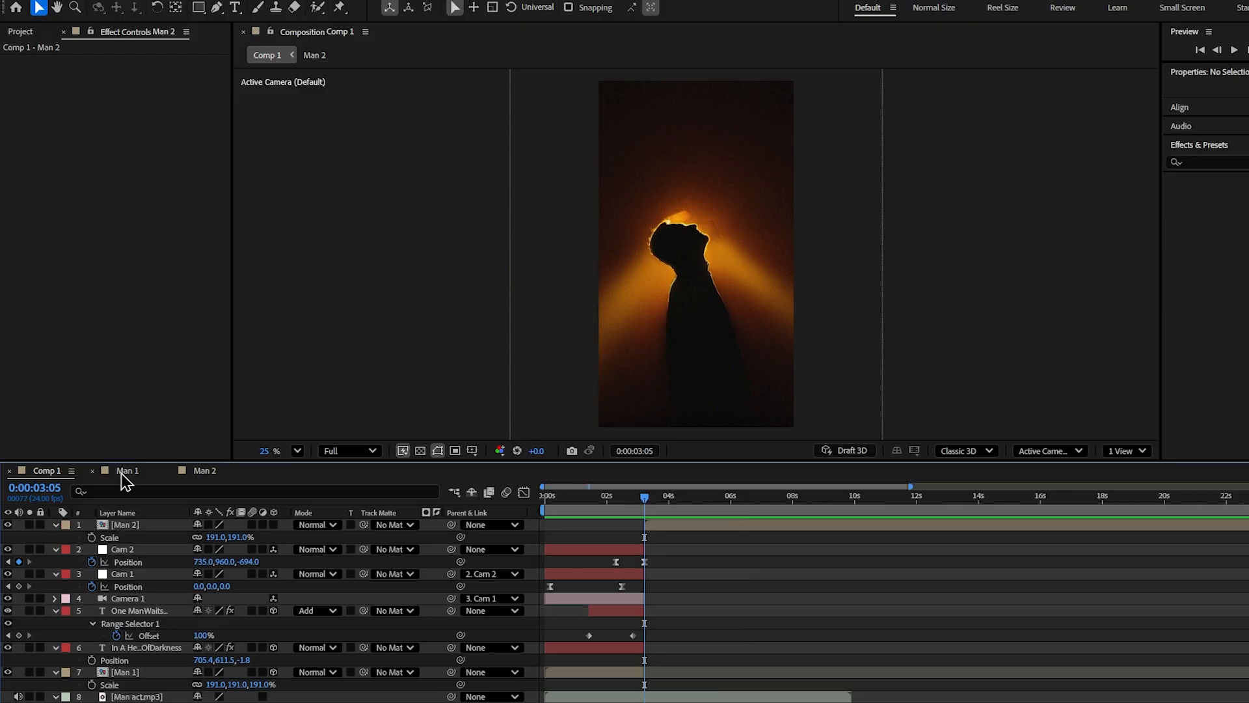
- In the Man 2 composition at 0:00:00:00, draw a light-beam shape widening from the picture's top to above the man's head, with a 0 px stroke
click(204, 470)
click(420, 628)
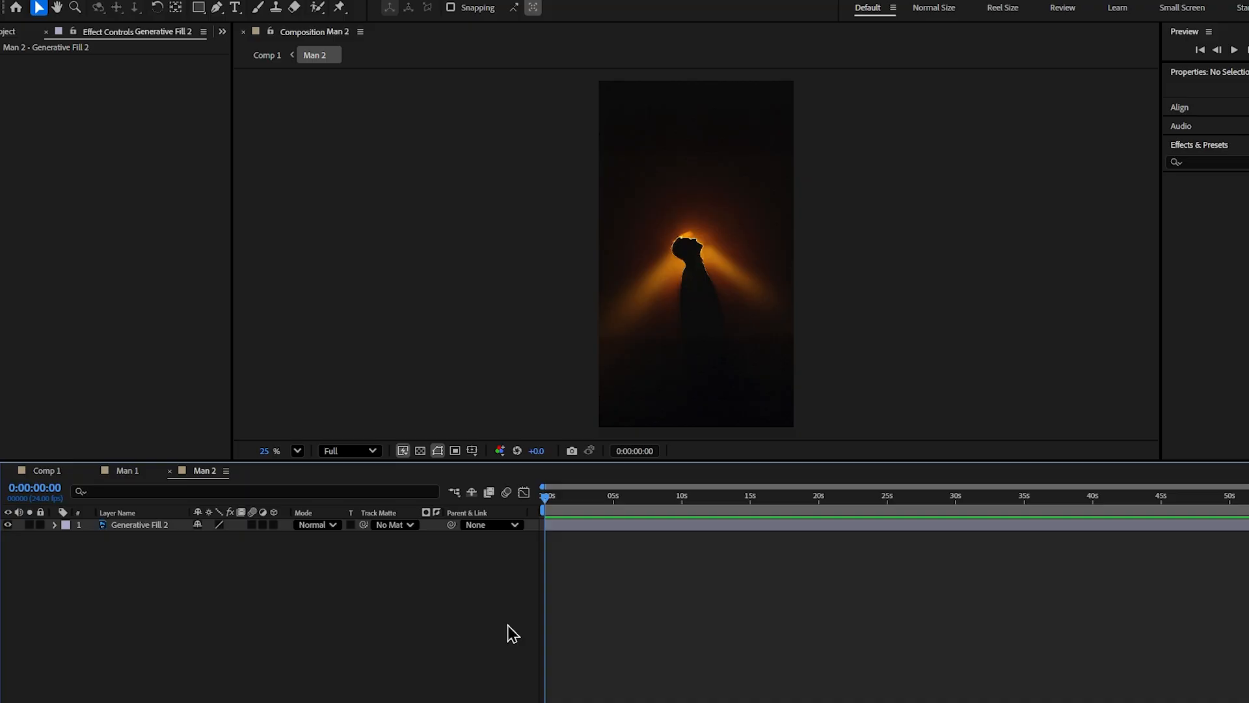
click(216, 8)
click(796, 294)
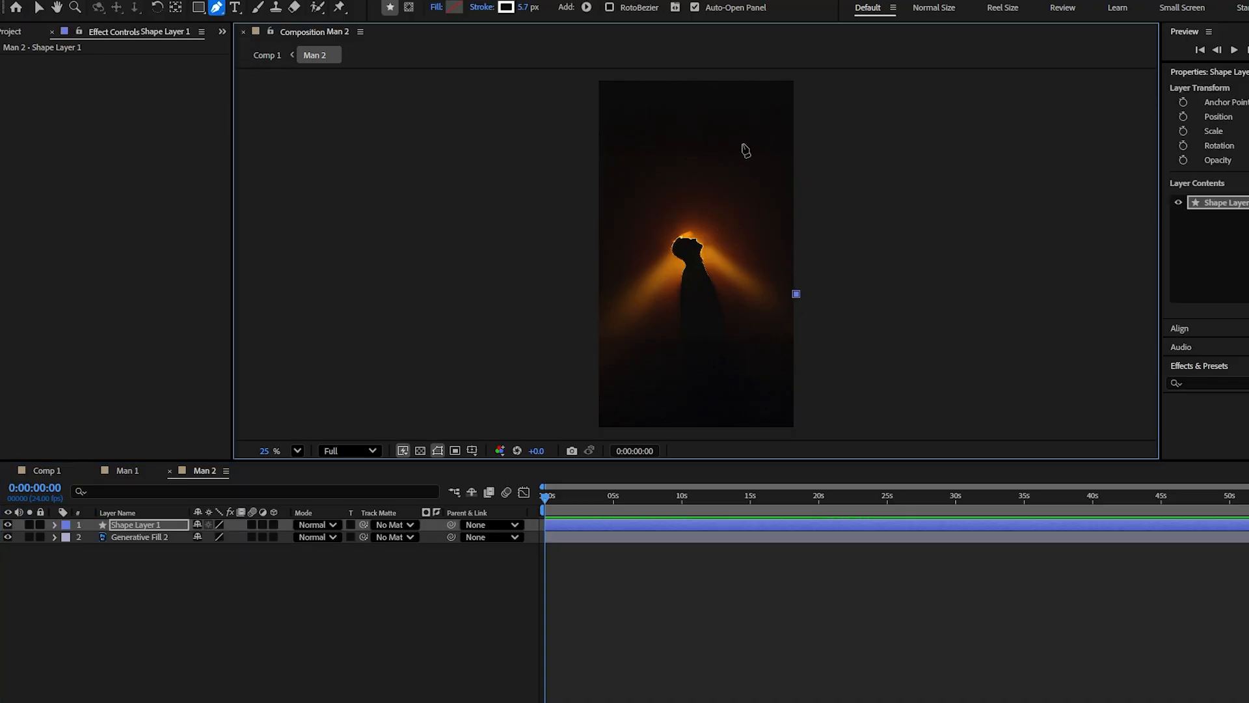
click(716, 76)
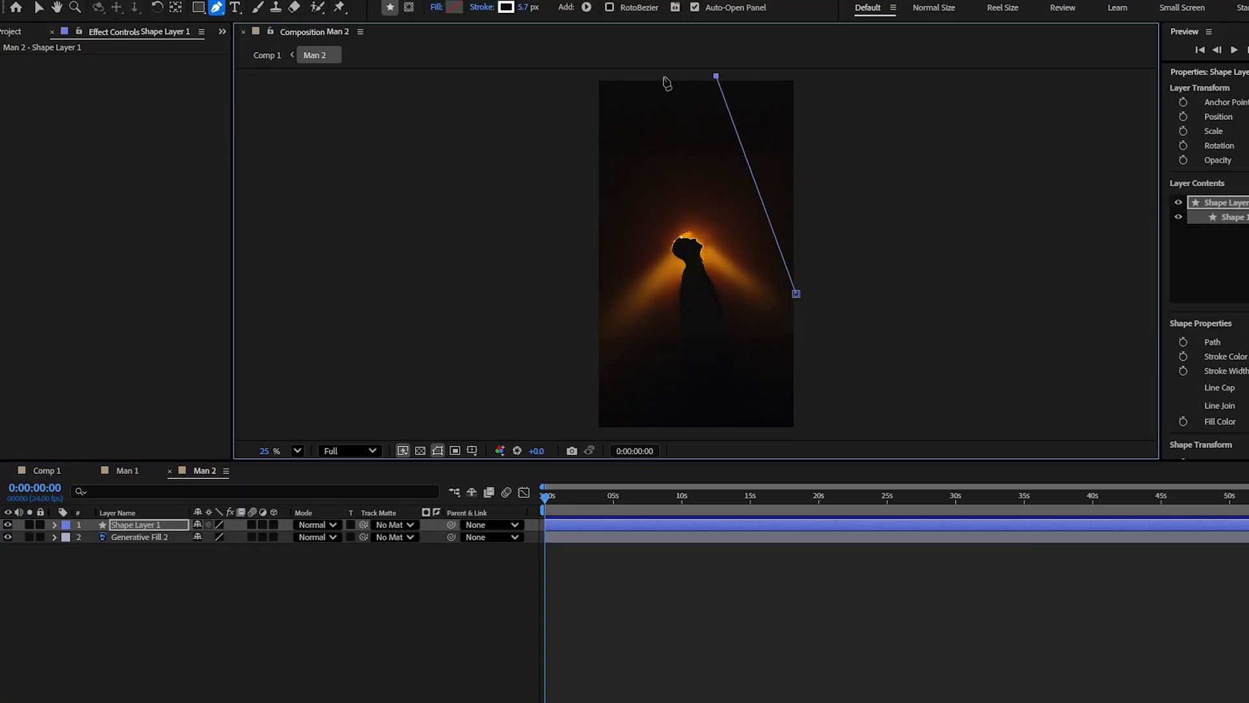
click(588, 312)
click(687, 220)
click(795, 293)
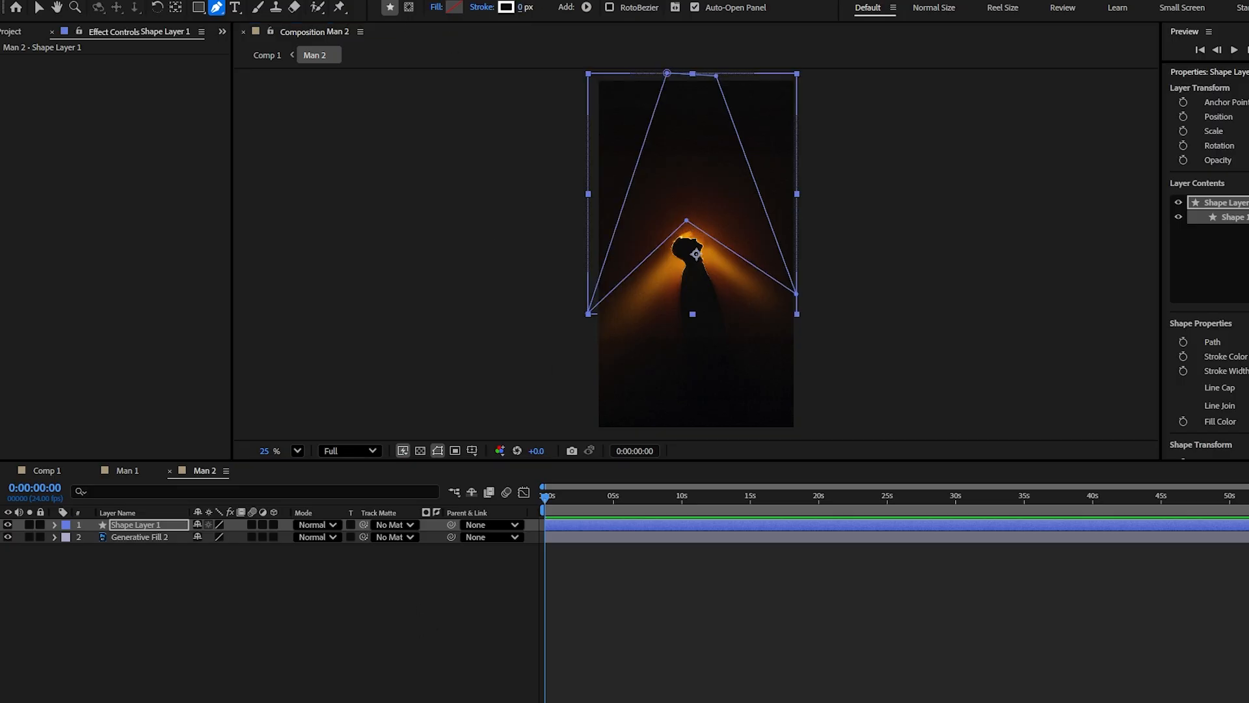
- Fill the light-beam shape with the orange sampled from the glow beside the man's head
click(453, 7)
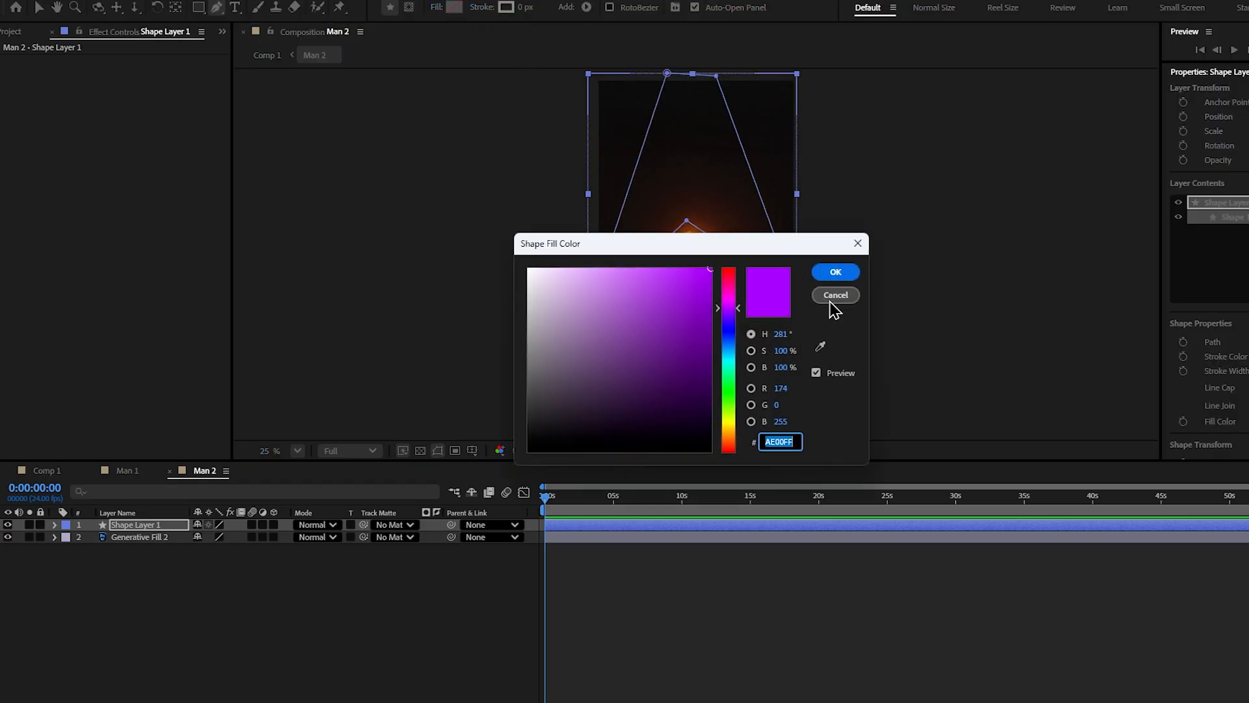
click(828, 352)
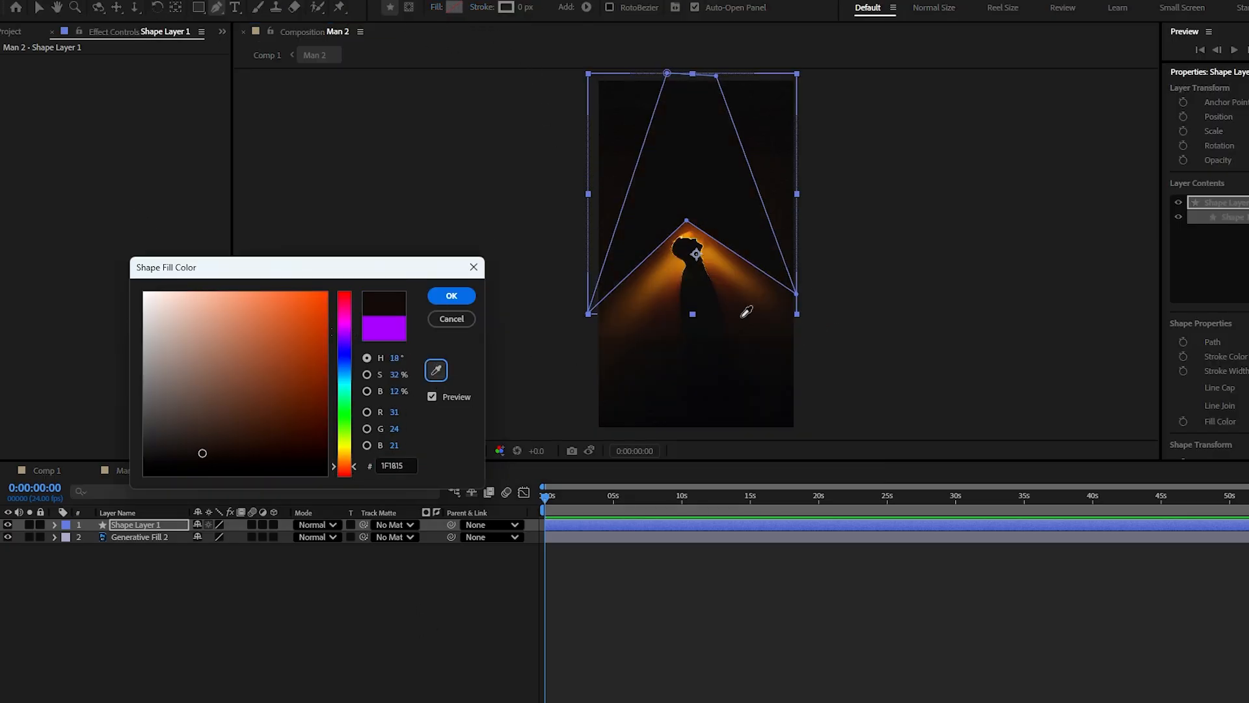
click(710, 250)
click(450, 295)
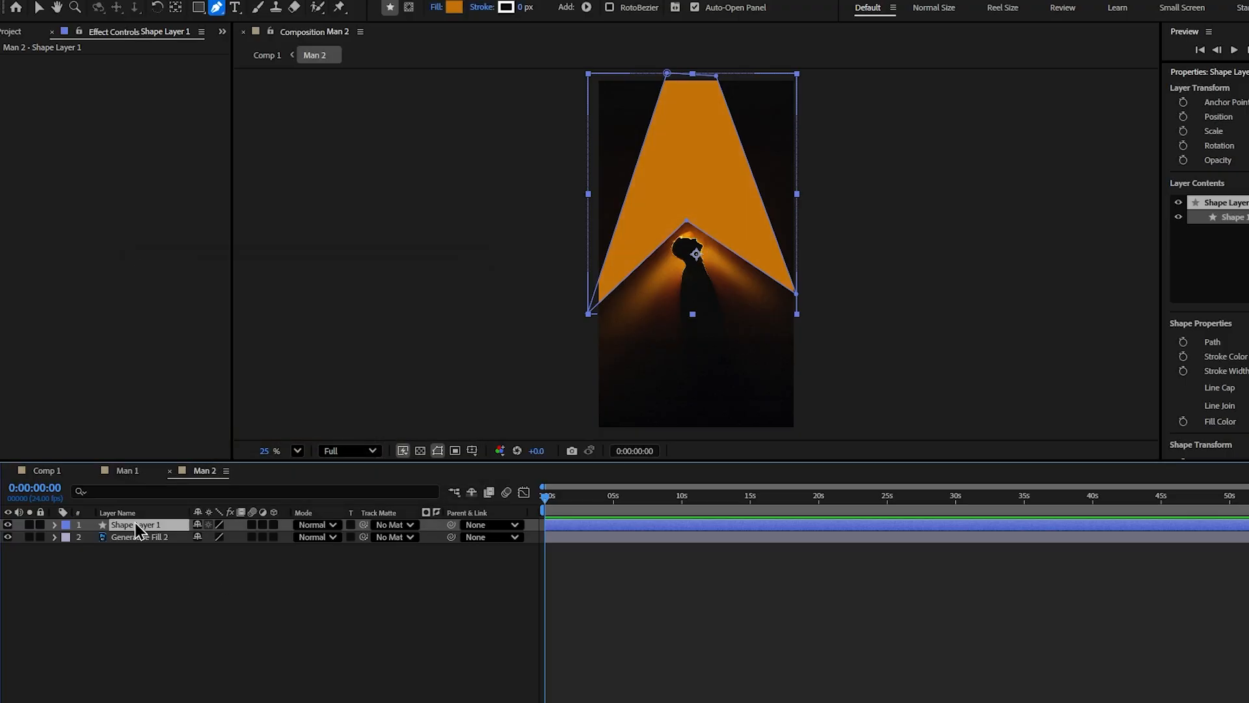
- Apply the Fast Box Blur effect to the light-beam shape layer
key(ctrl+space)
text(f)
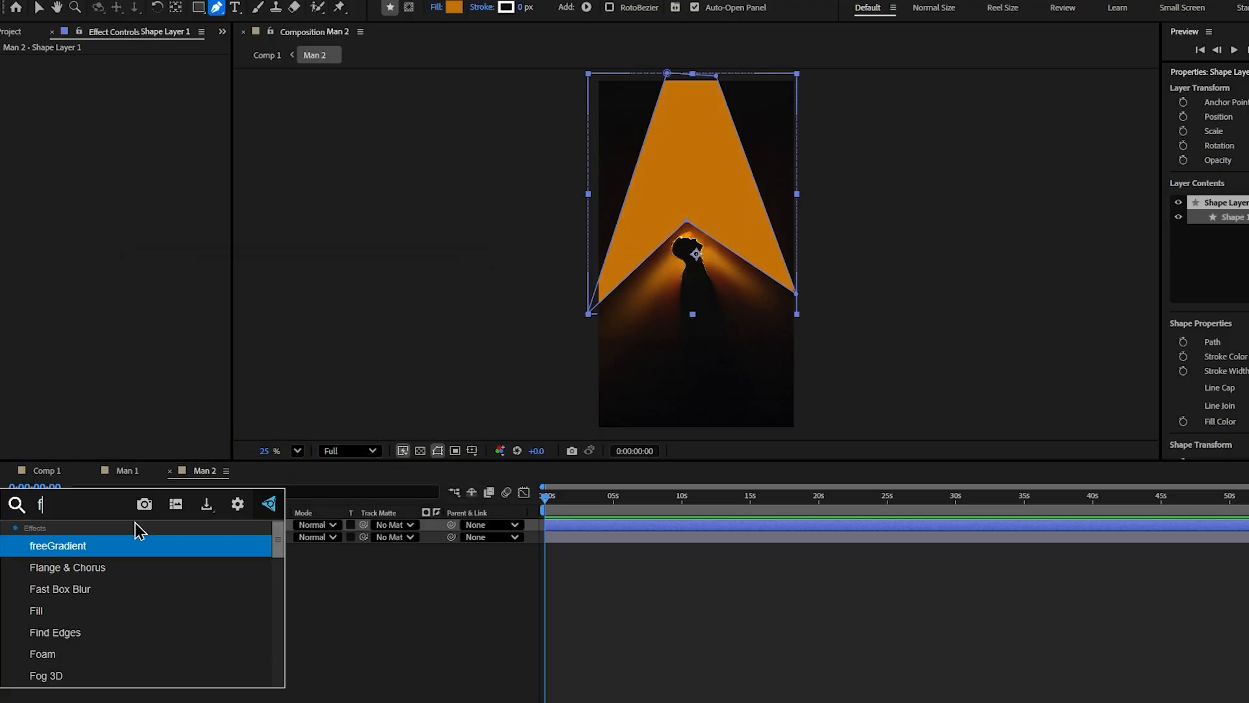
text(ast)
key(Return)
key(v)
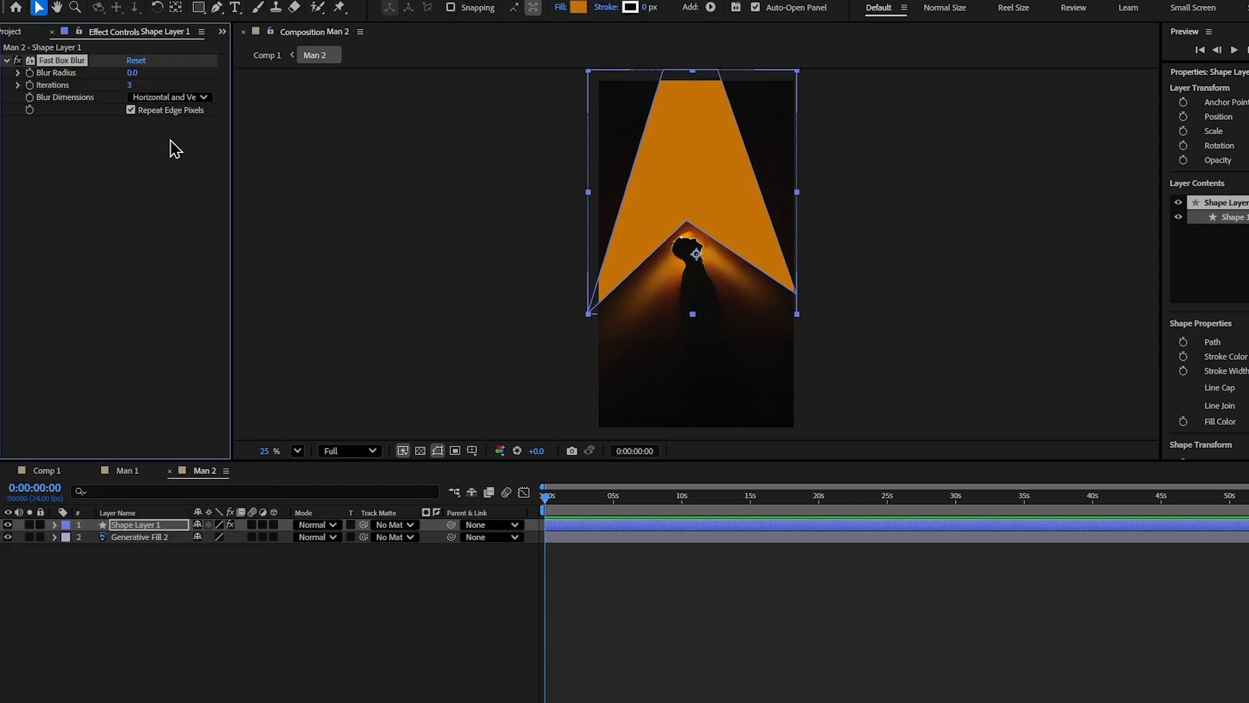
- Set the light beam's Blur Radius to 136 and its layer Opacity to 60%
click(136, 528)
key(t)
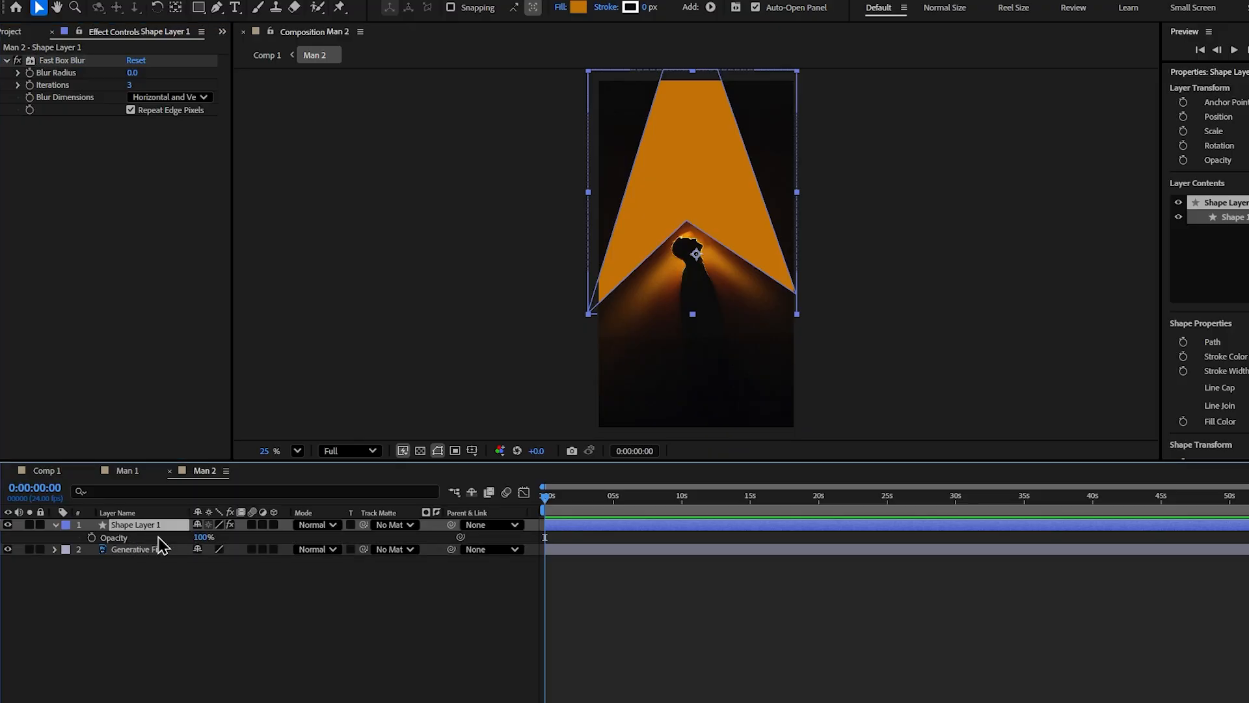
drag(132, 74, 236, 80)
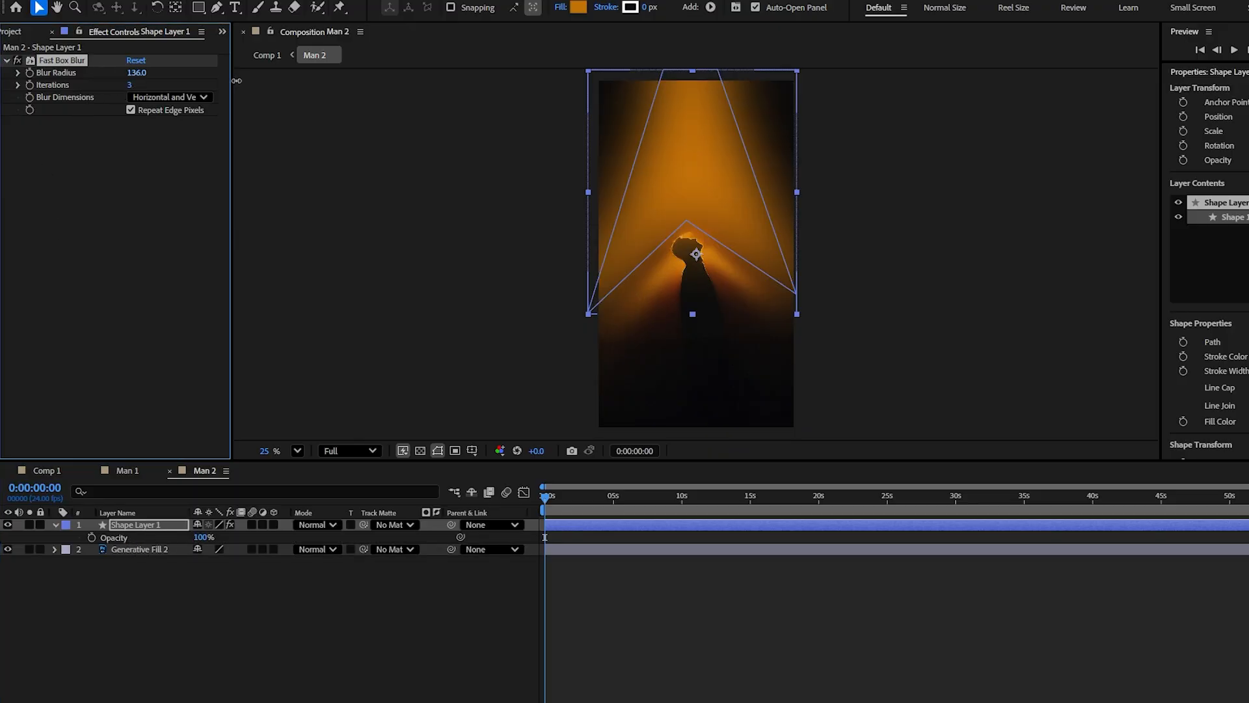
drag(205, 535, 184, 537)
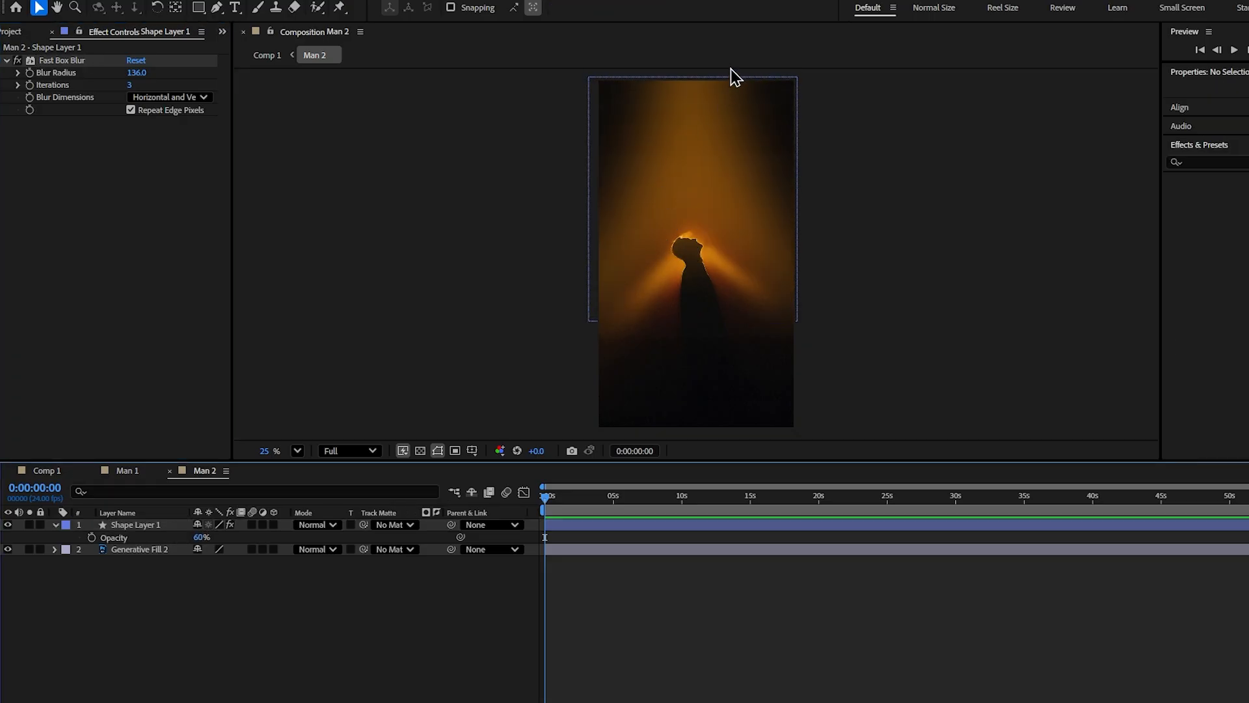
- Make the light beam flicker with Opacity keyframes of 60% at 0:00:00:00 and 0% at 0:00:00:01, pasted repeatedly in two bursts
click(93, 539)
scroll(530, 586, up, 2)
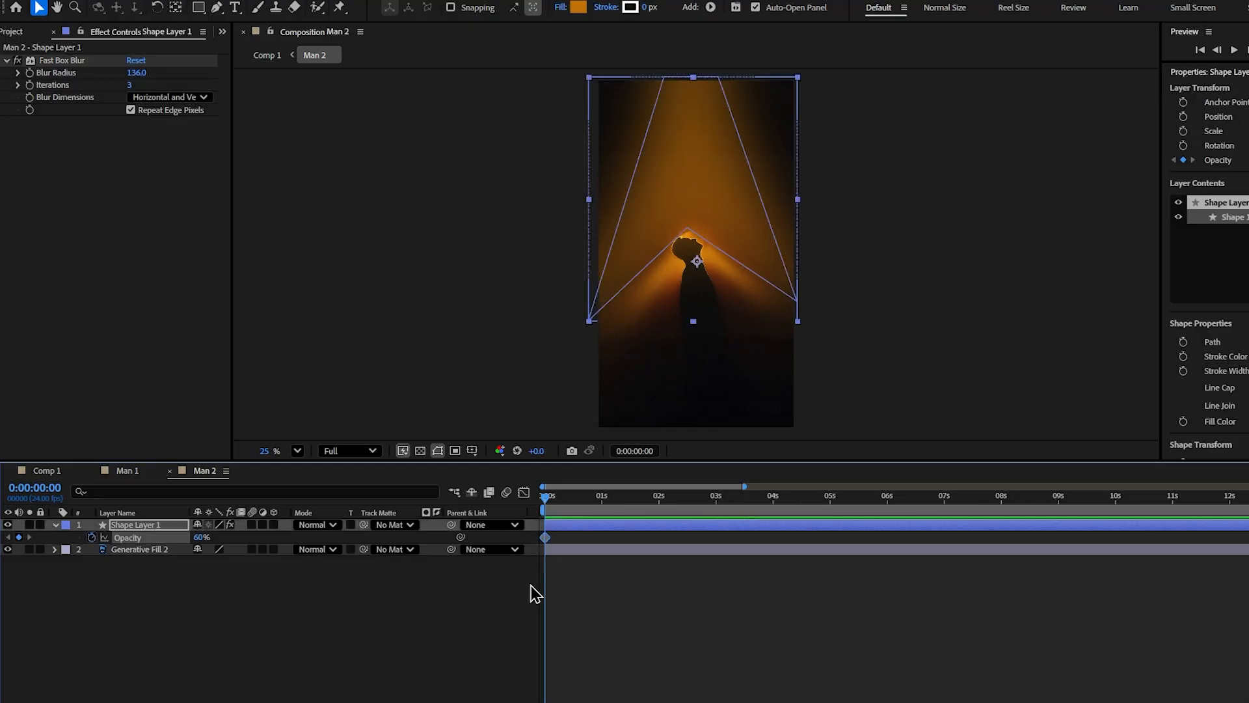
scroll(564, 582, up, 1)
scroll(565, 580, left, 1)
scroll(568, 589, up, 3)
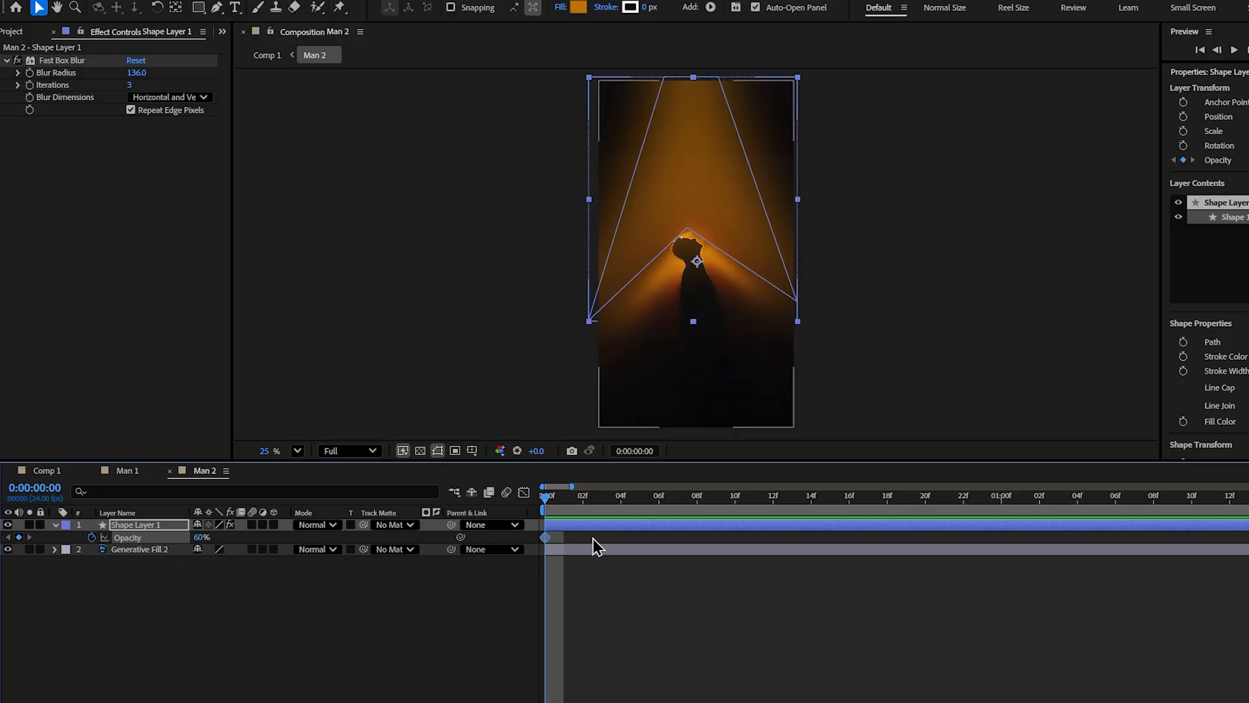
click(560, 504)
click(199, 538)
text(0)
key(Return)
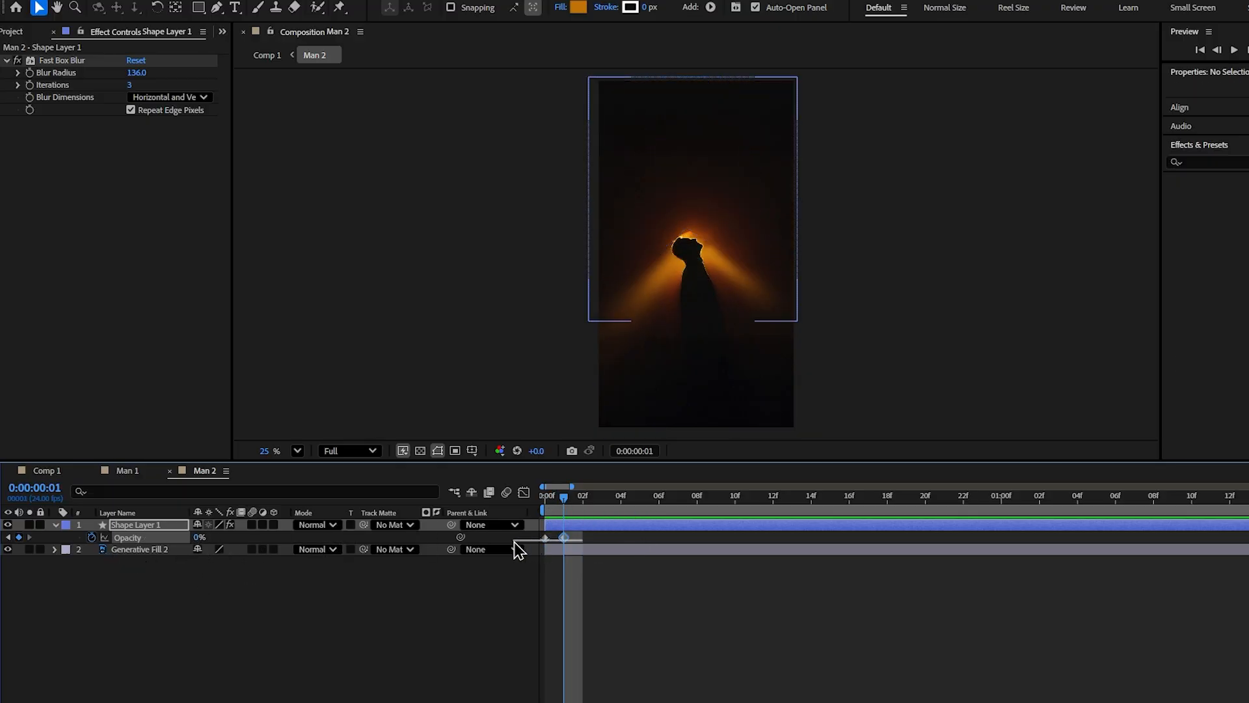
key(ctrl+v)
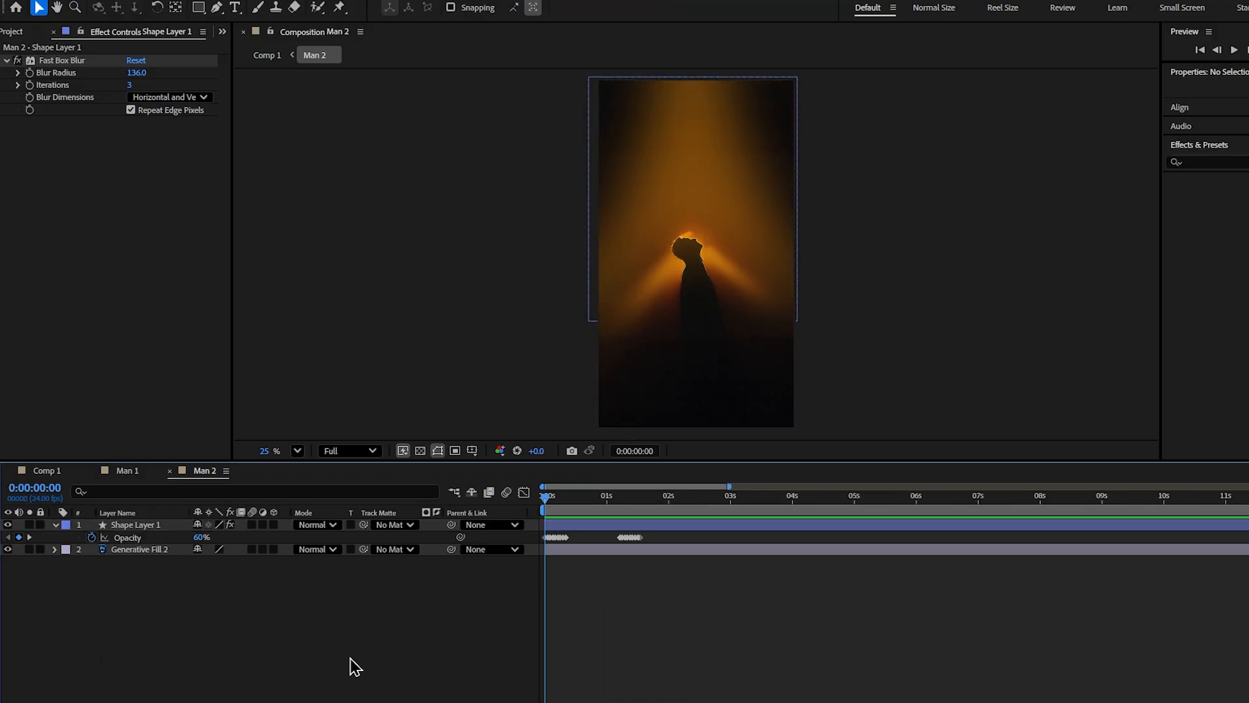
- Play back the flickering light beam in the Man 2 composition and return to Comp 1
key(space)
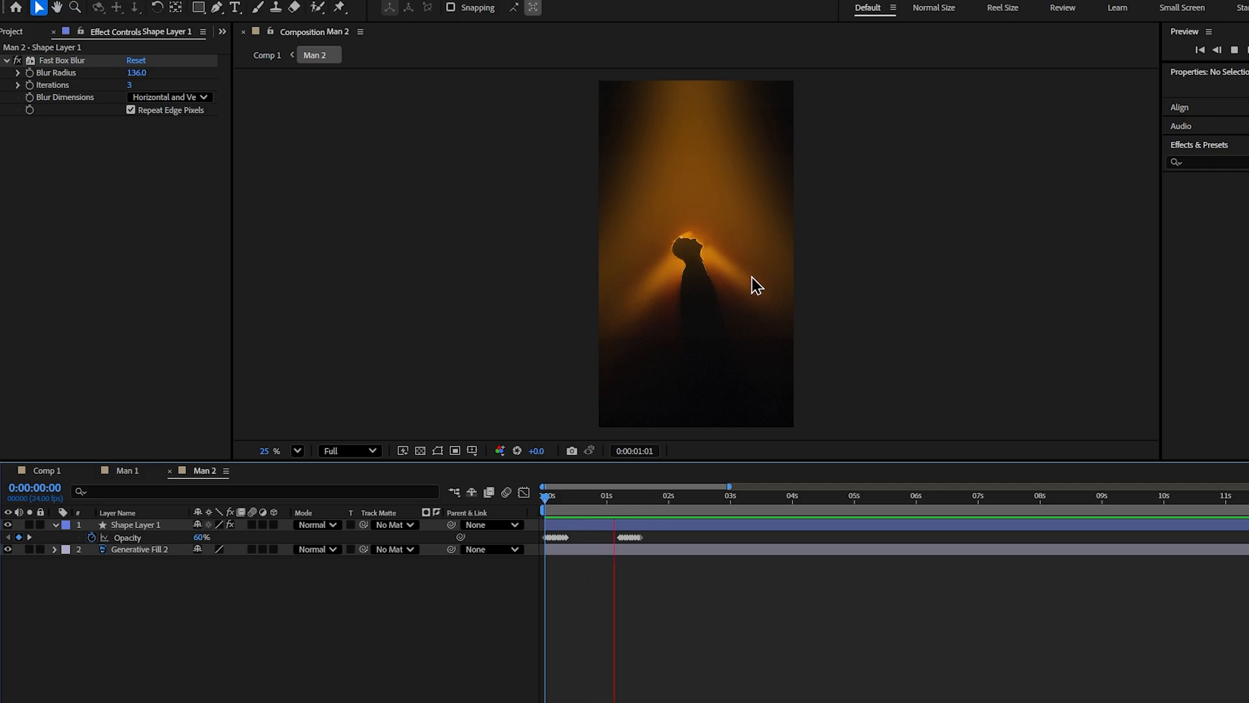
key(space)
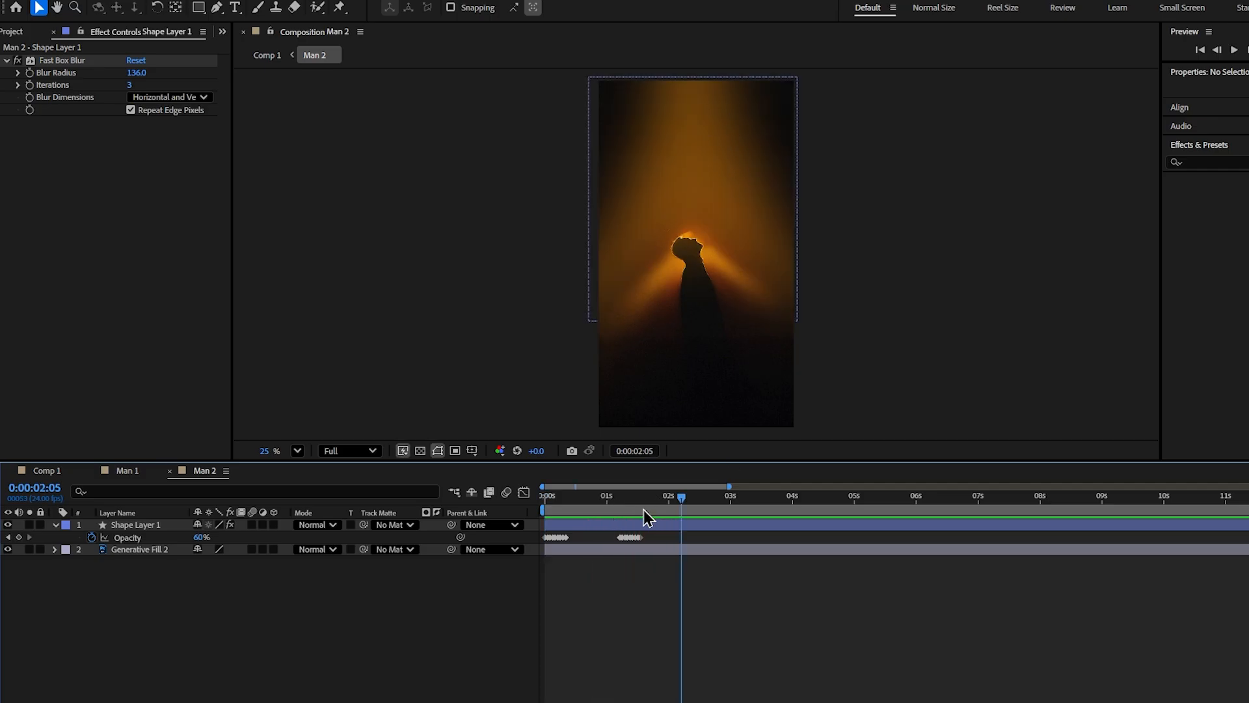
click(47, 471)
- Create a second camera starting at 0:00:03:05 at the top of the layer stack and make Man 2 a 3D layer
drag(711, 501, 645, 501)
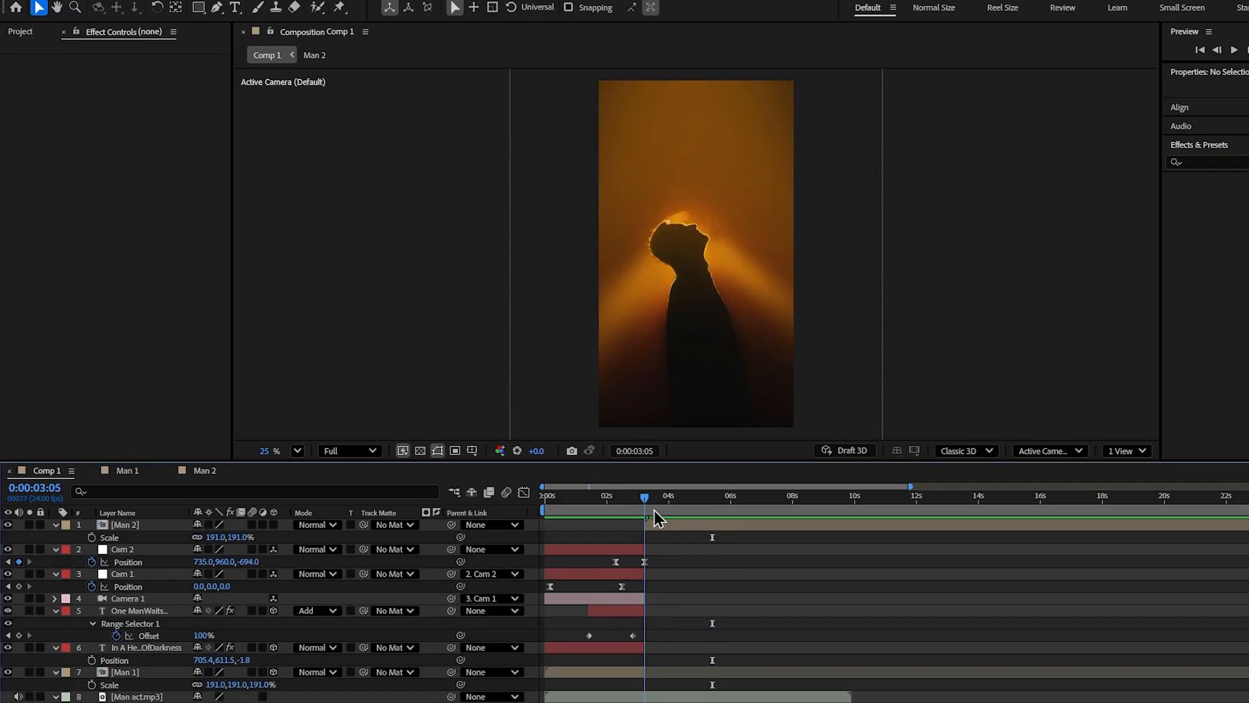
click(150, 598)
right_click(682, 576)
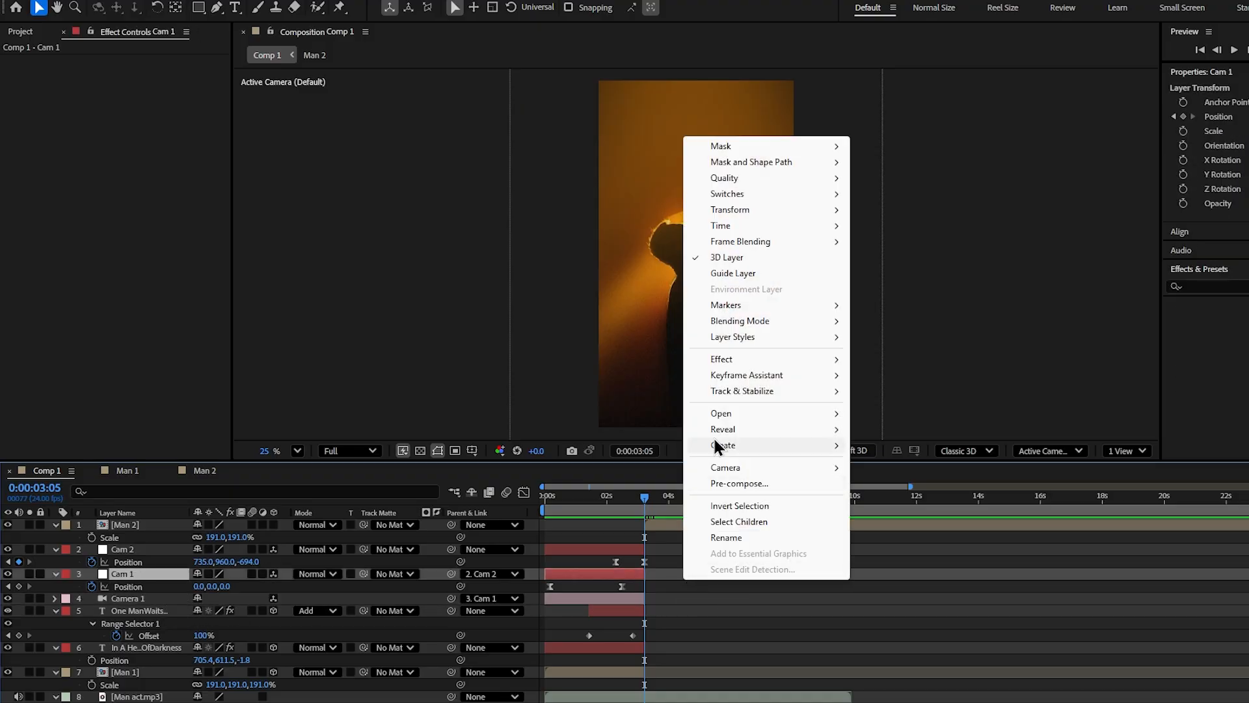
right_click(661, 539)
mouse_move(706, 549)
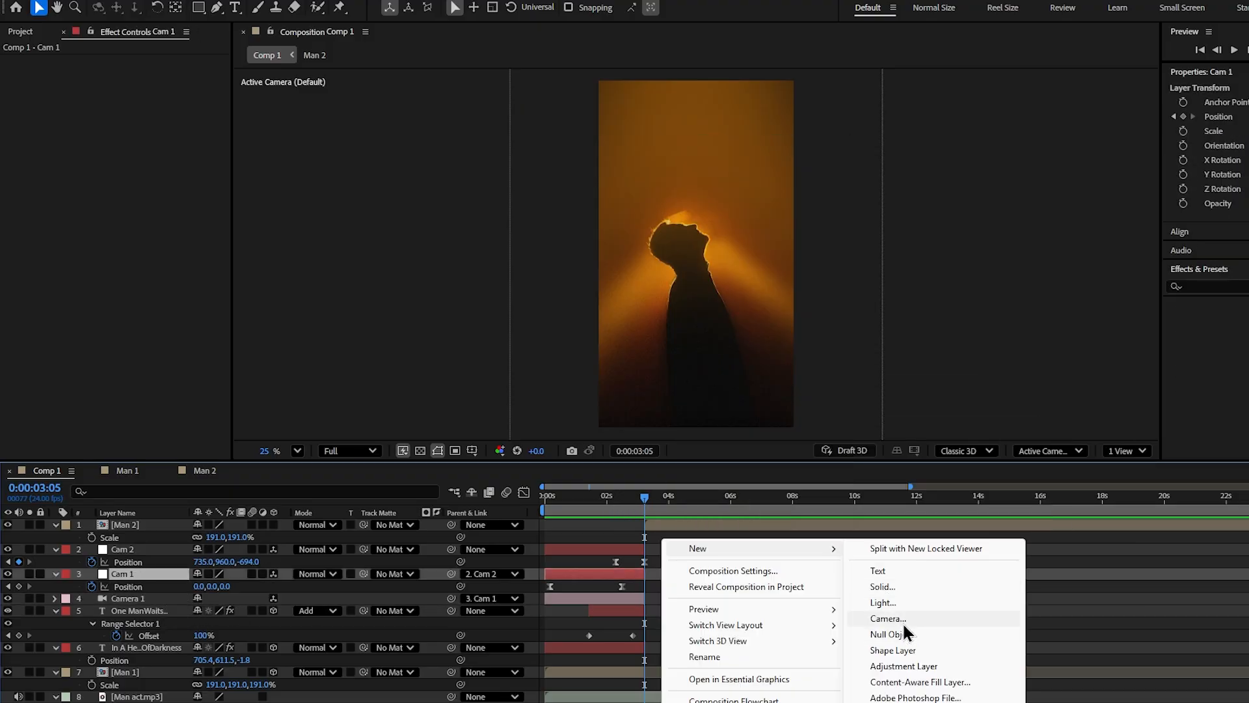
click(902, 619)
key(Return)
drag(163, 576, 166, 525)
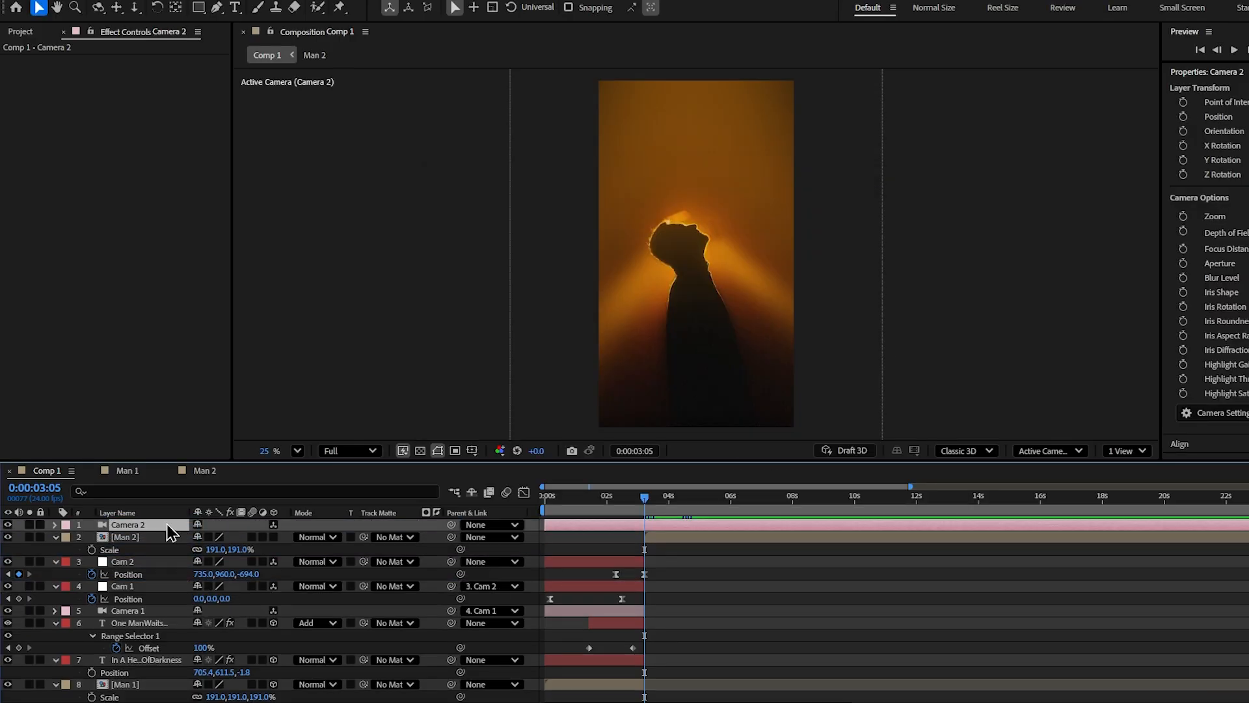
click(740, 556)
click(274, 538)
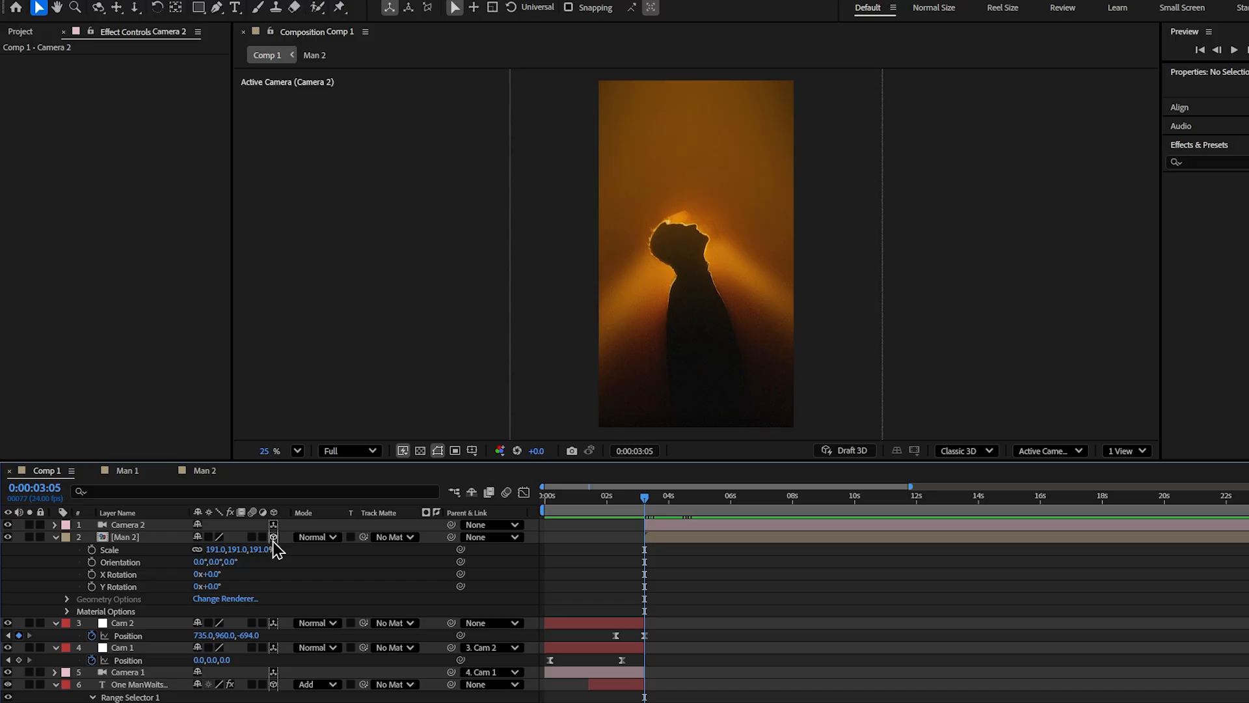
- Add a null object to Comp 1 and name it Camera 1
right_click(691, 382)
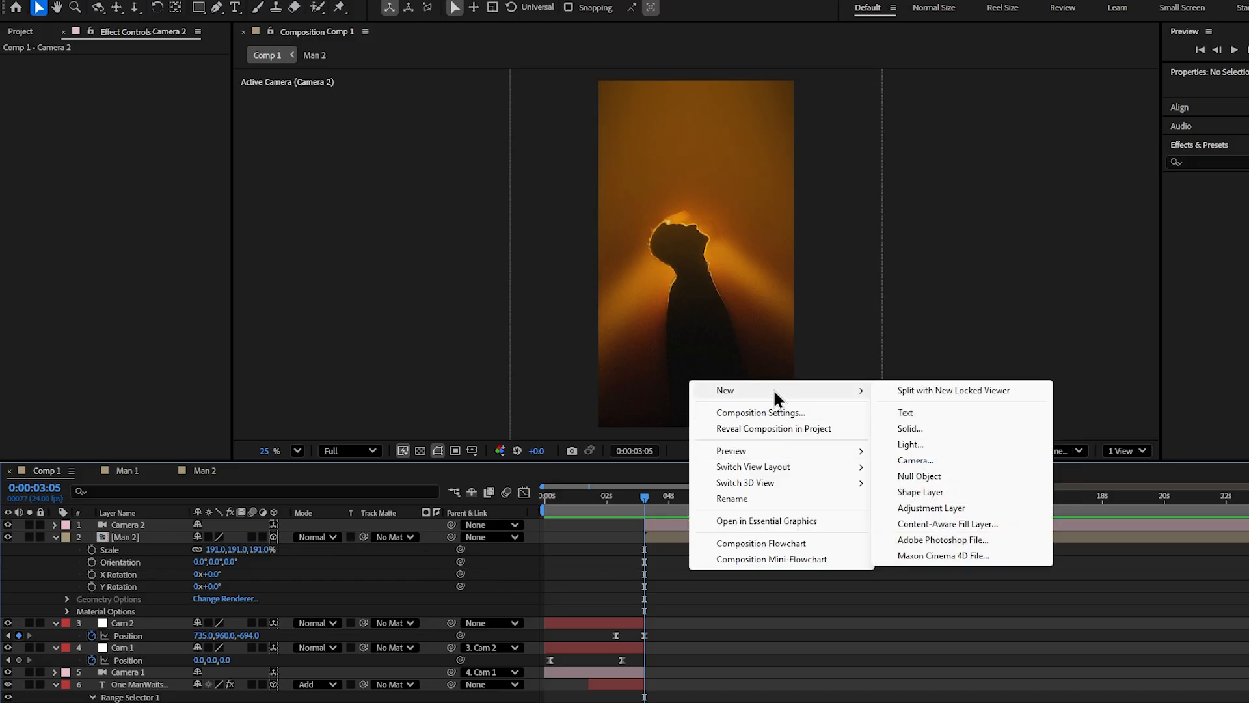
mouse_move(800, 390)
click(920, 475)
key(Return)
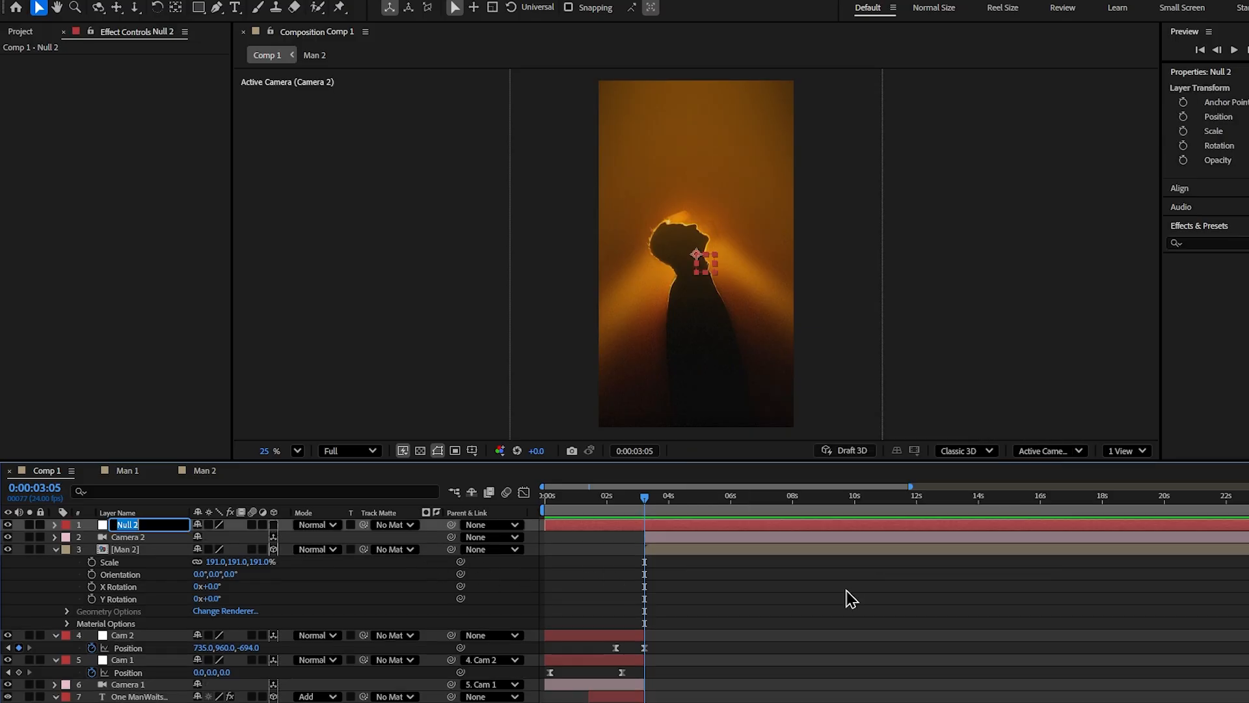
text(Camera 1)
key(Return)
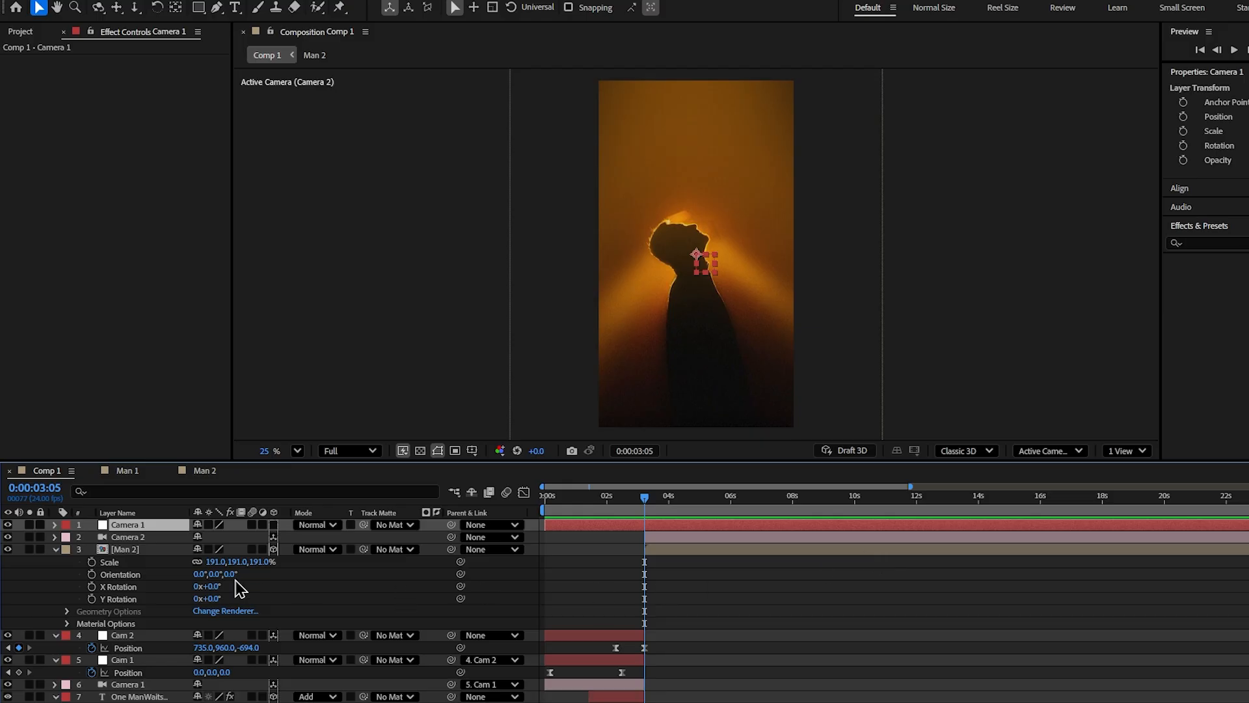
- Make the Camera 1 null a 3D layer and parent Camera 2 to it
click(271, 537)
drag(451, 536, 143, 525)
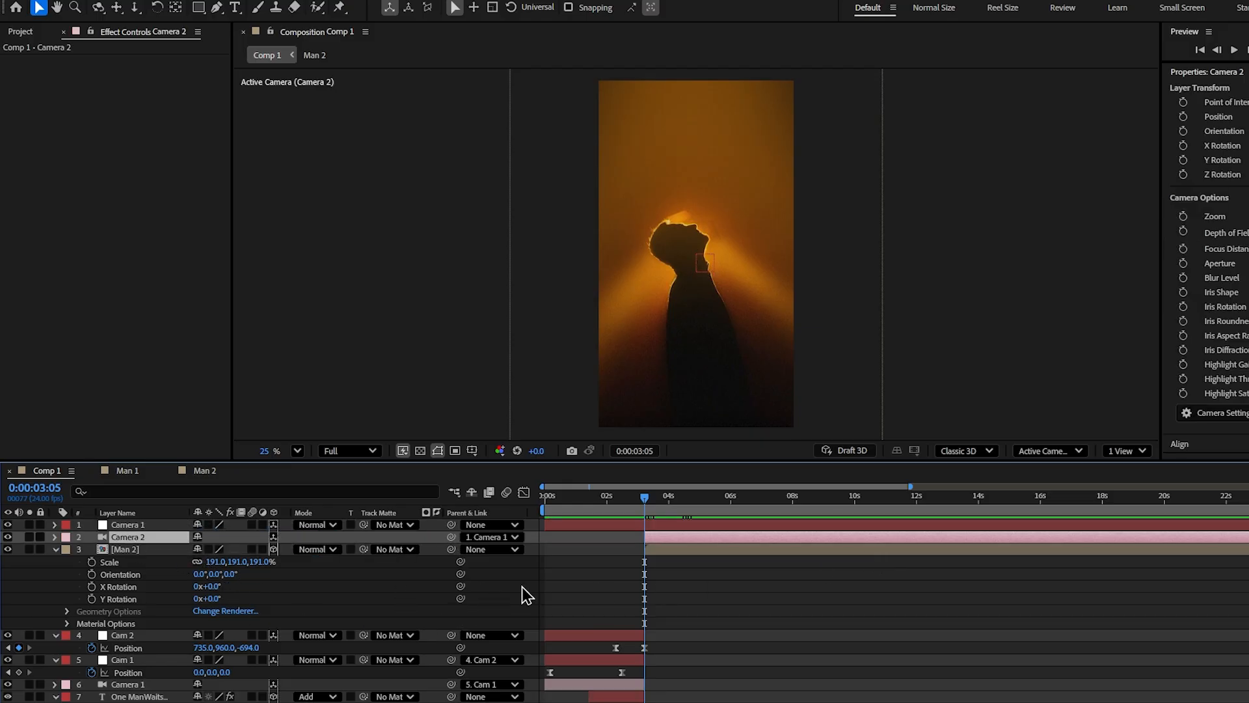
click(694, 594)
- Trim the start of the Camera 1 null to 0:00:03:05
click(606, 526)
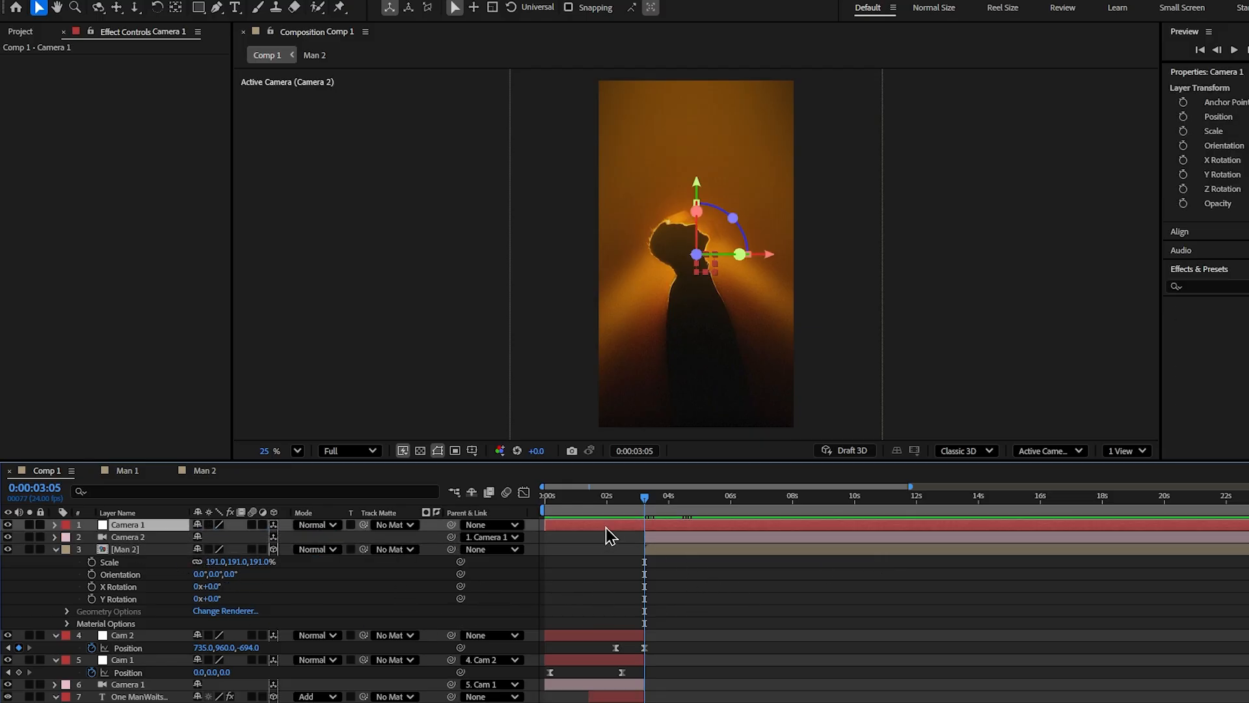
key(alt+[)
click(606, 527)
- Review the end of the first scene's Cam 2 movement between 0:00:02:15 and 0:00:03:05
drag(650, 511, 626, 510)
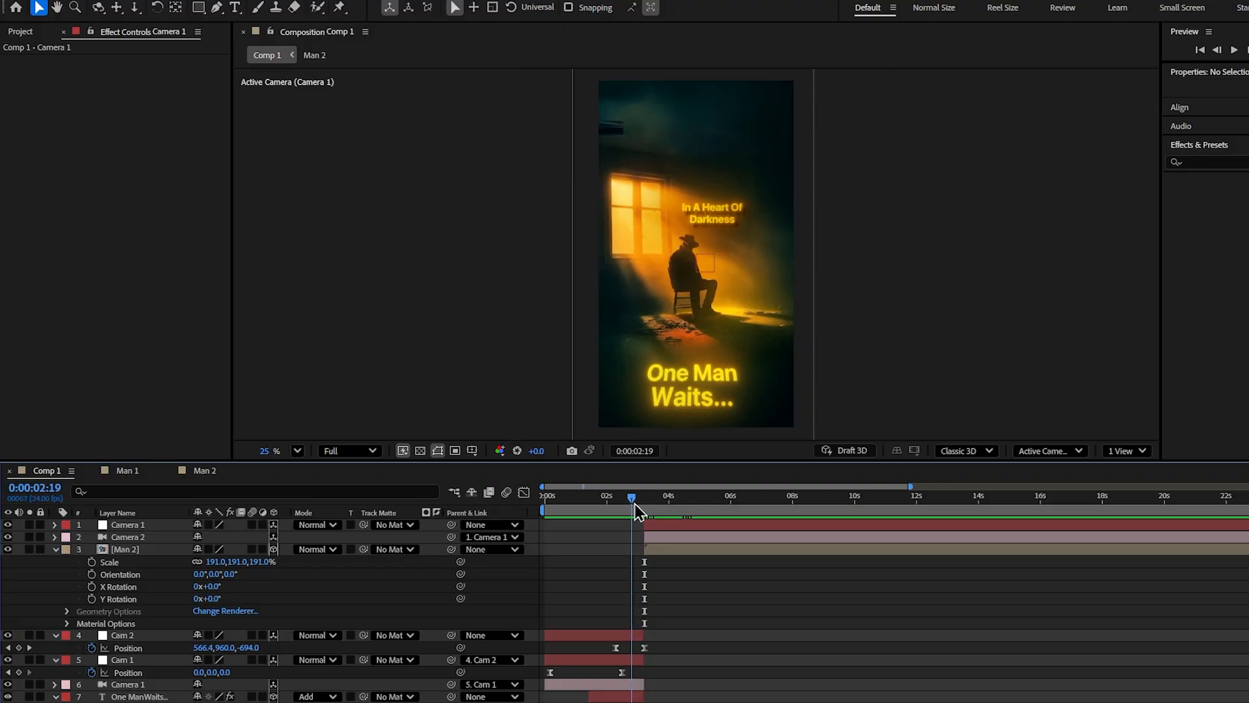
click(120, 637)
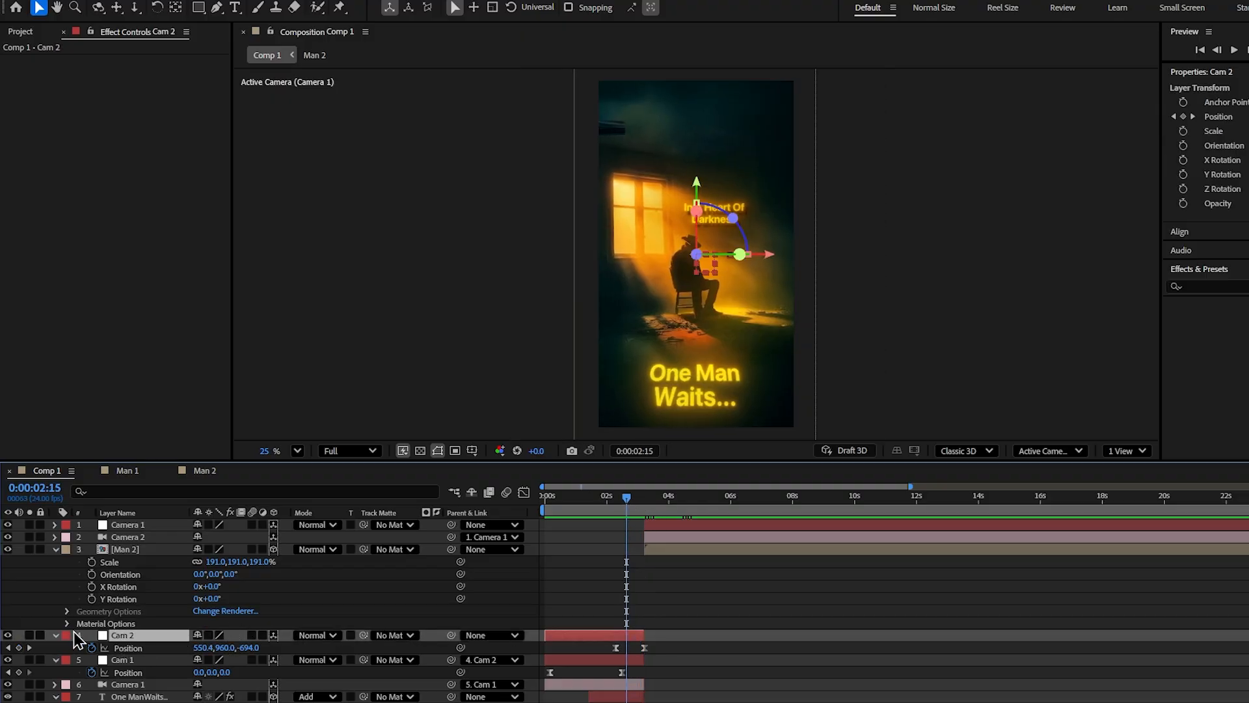
mouse_move(634, 512)
mouse_down()
mouse_move(616, 510)
mouse_move(647, 532)
mouse_up()
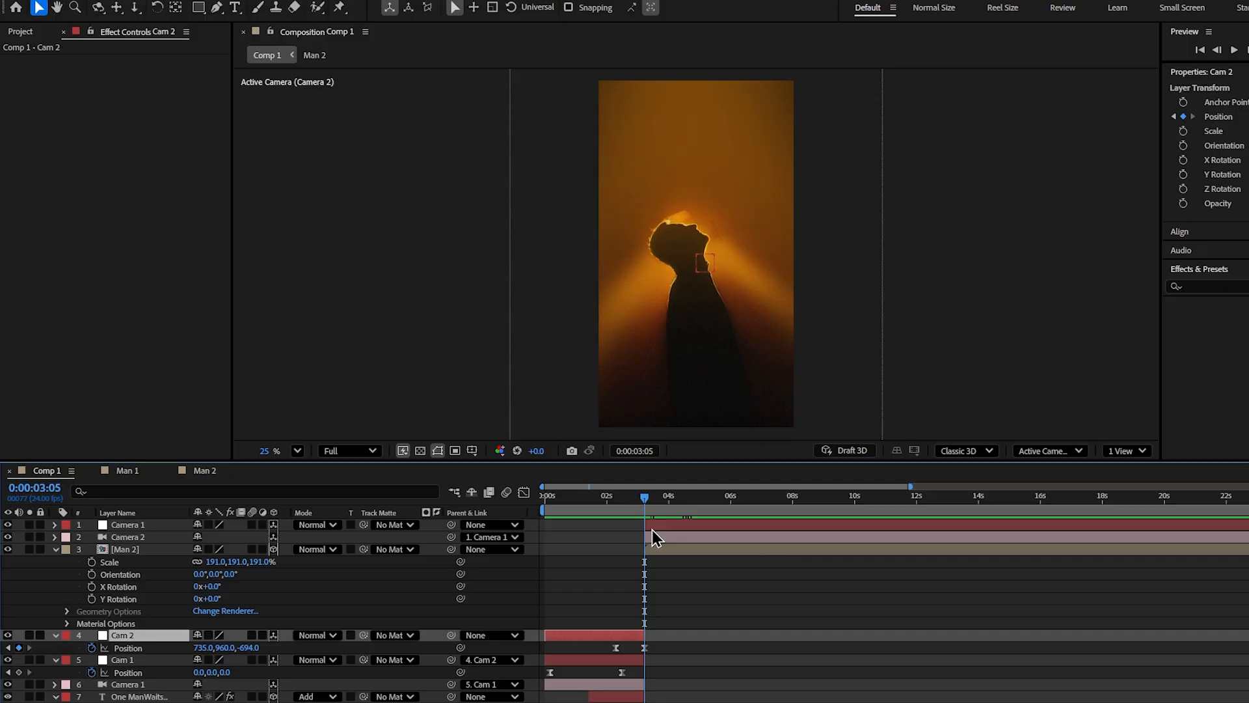
- Keyframe the Camera 1 null's Position from 152, 960, 0 at 0:00:03:05 to 540, 960, 0 at about 0:00:04:08
click(652, 528)
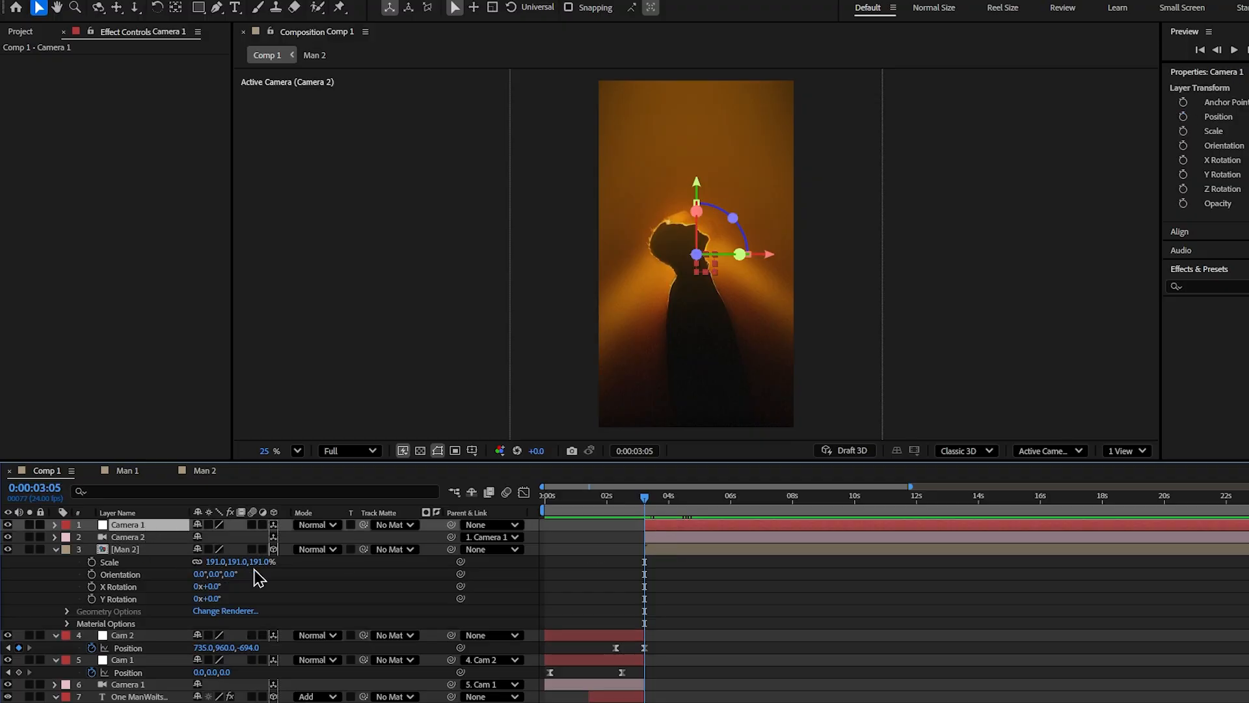
key(p)
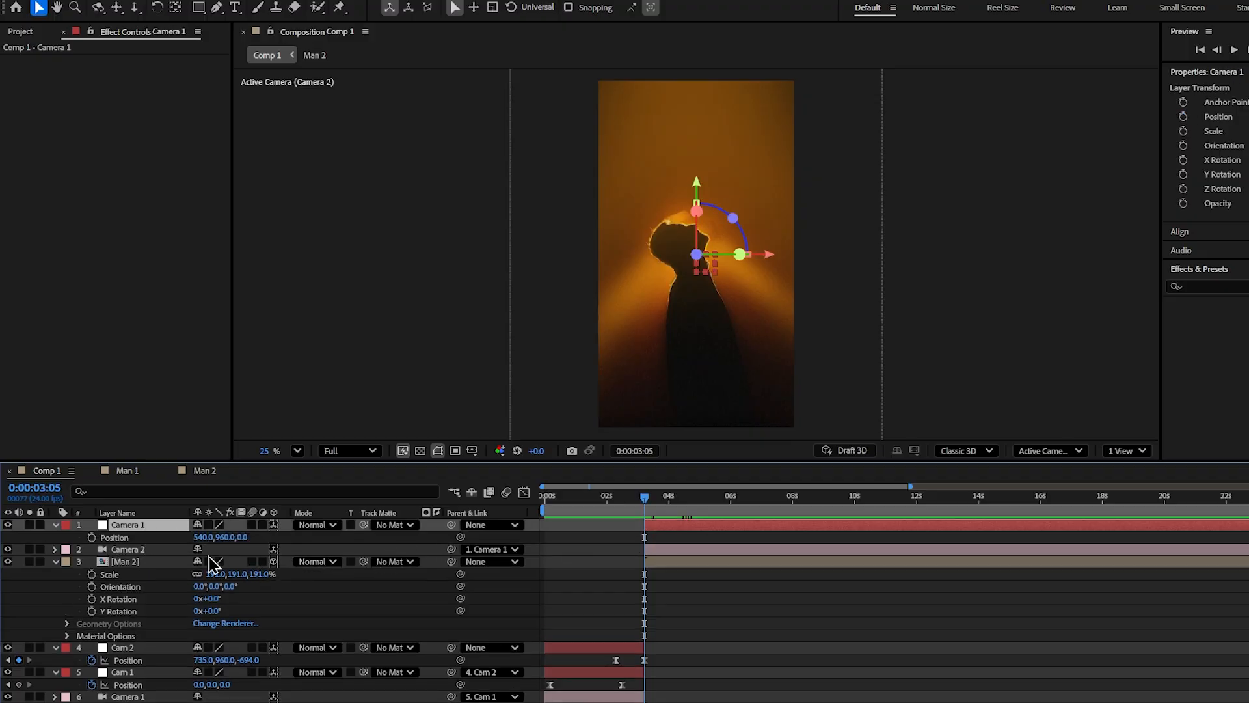
click(92, 537)
key(equal)
key(equal)
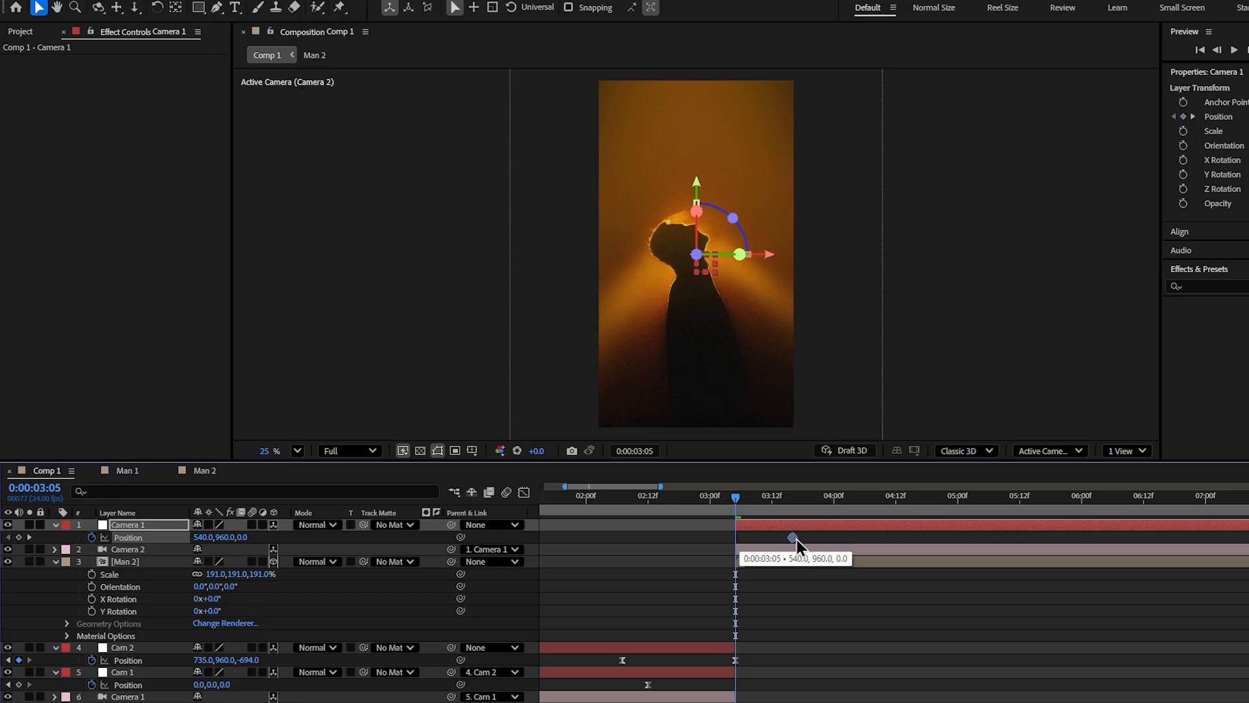
drag(852, 539, 876, 539)
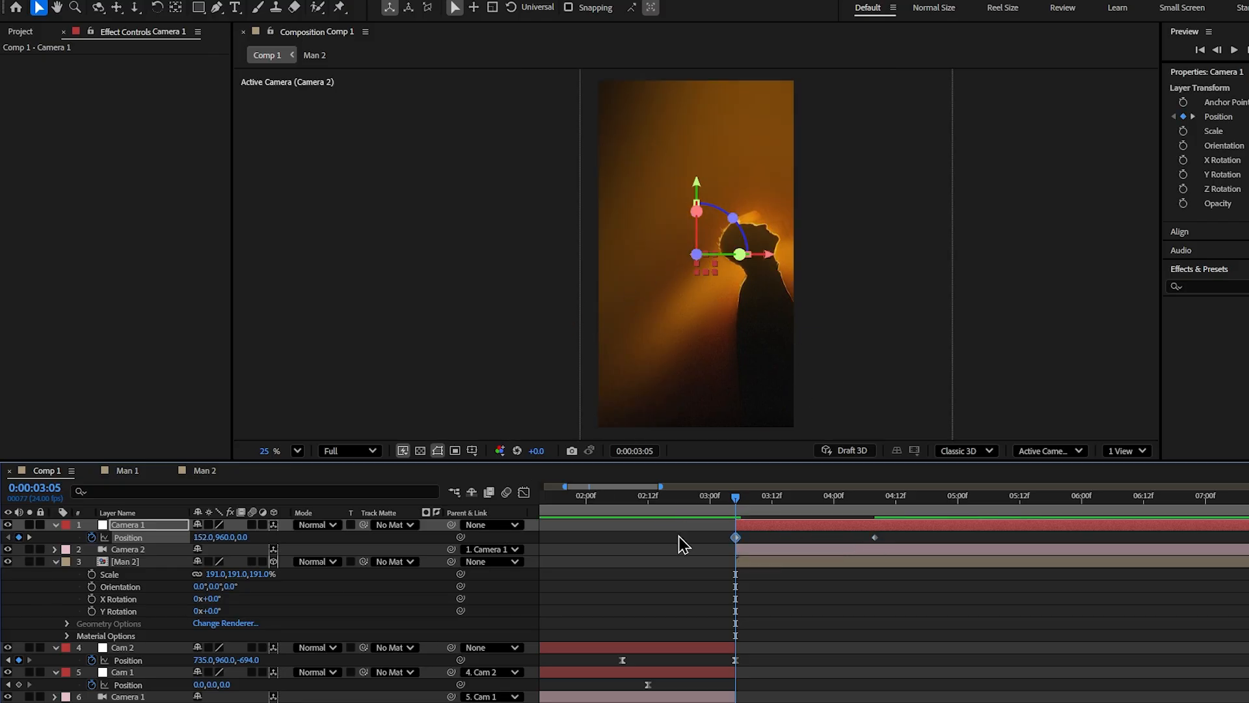
- Apply Easy Ease to both Camera 1 Position keyframes and reshape the speed graph into a fast start with a long slowdown
click(695, 548)
key(F9)
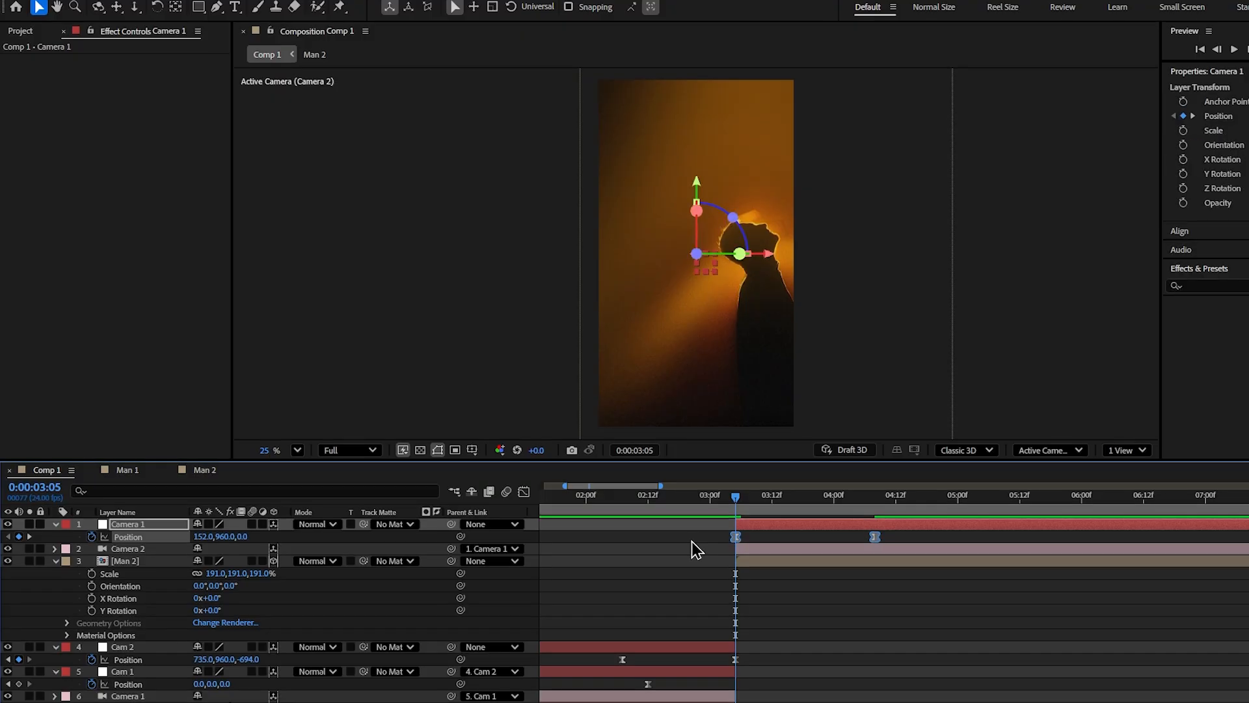
click(524, 492)
drag(929, 591, 671, 663)
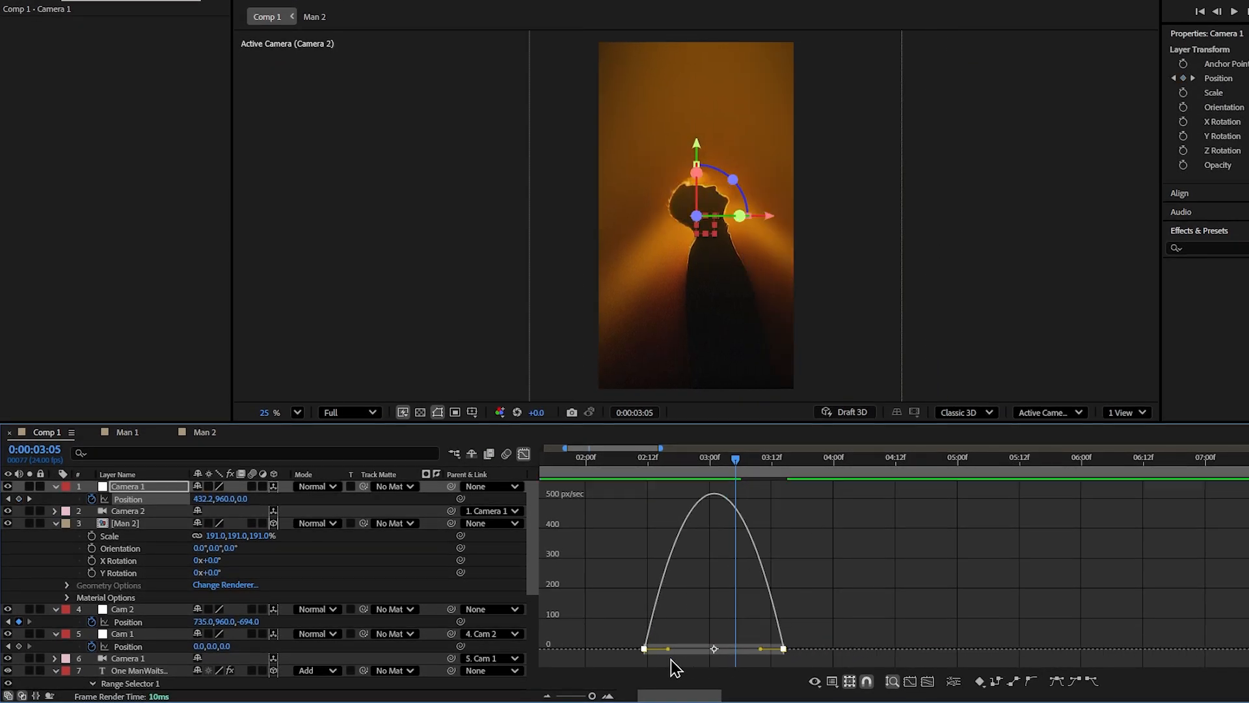
key(ctrl+z)
drag(760, 650, 708, 653)
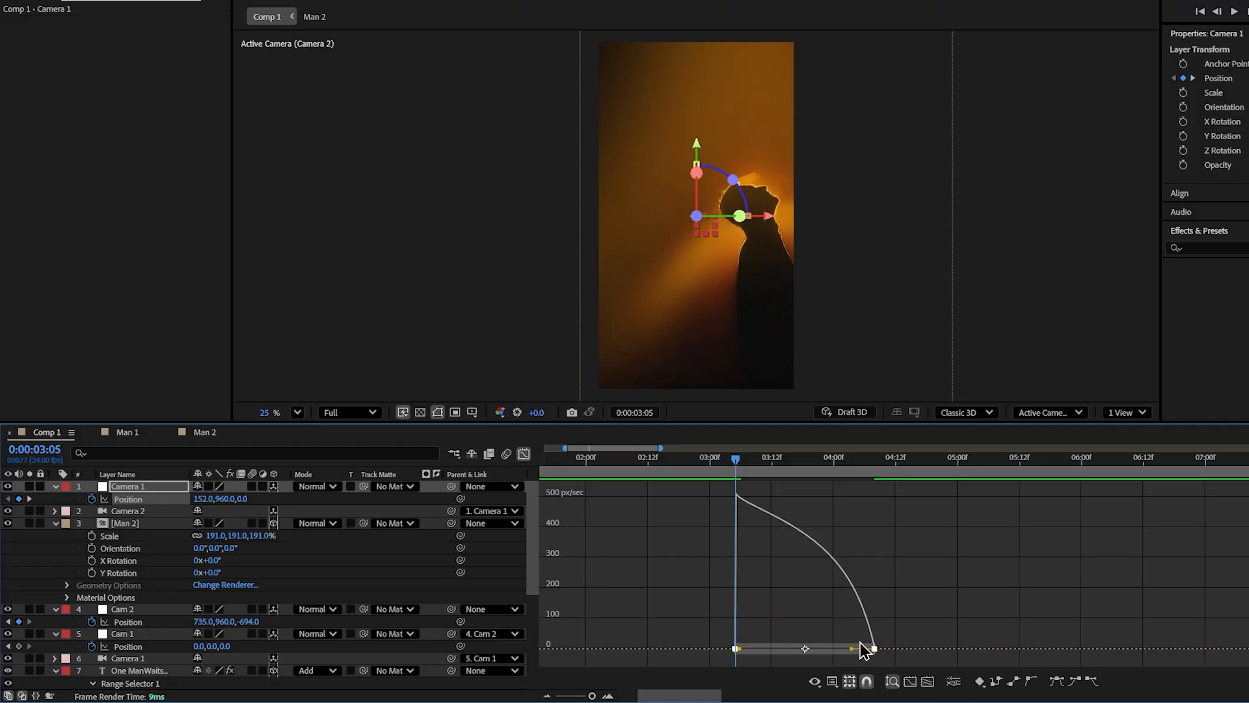
drag(852, 649, 782, 657)
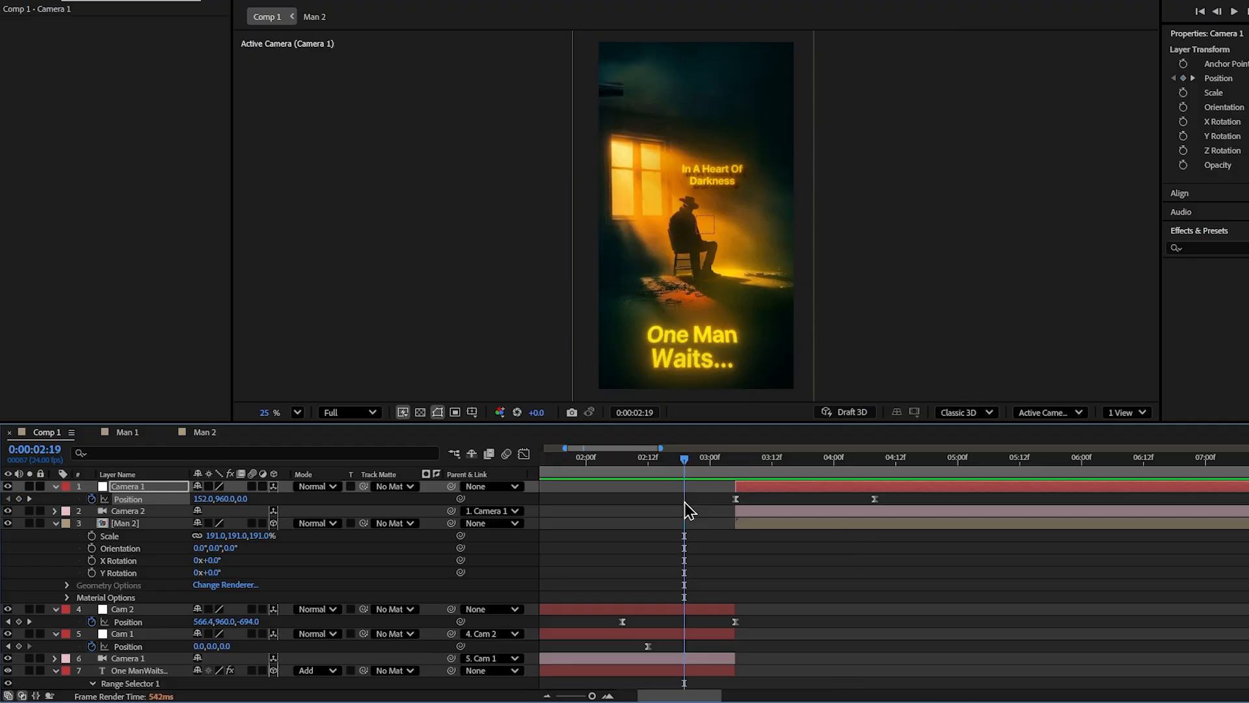
- Duplicate the "In A Heart Of Darkness" text layer to the top of the stack and shift the copy to start at 0:00:03:05
drag(685, 461, 602, 483)
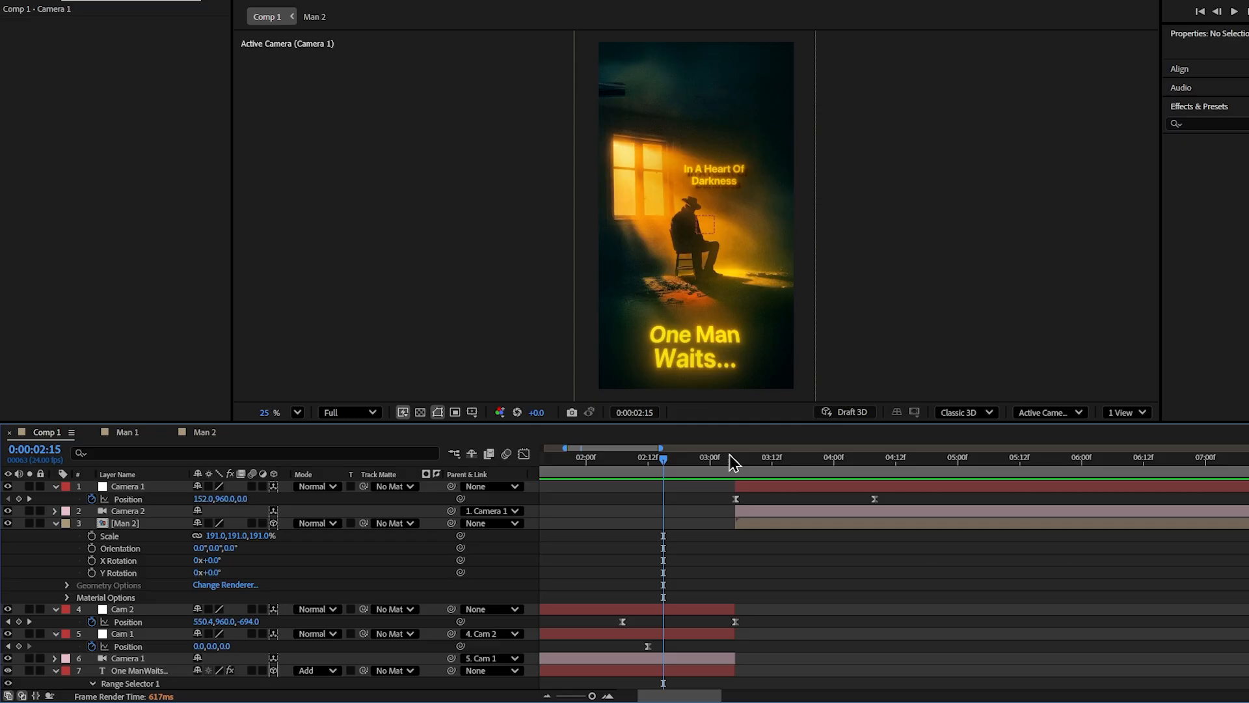
mouse_move(701, 472)
mouse_down()
mouse_move(745, 473)
mouse_move(695, 480)
mouse_up()
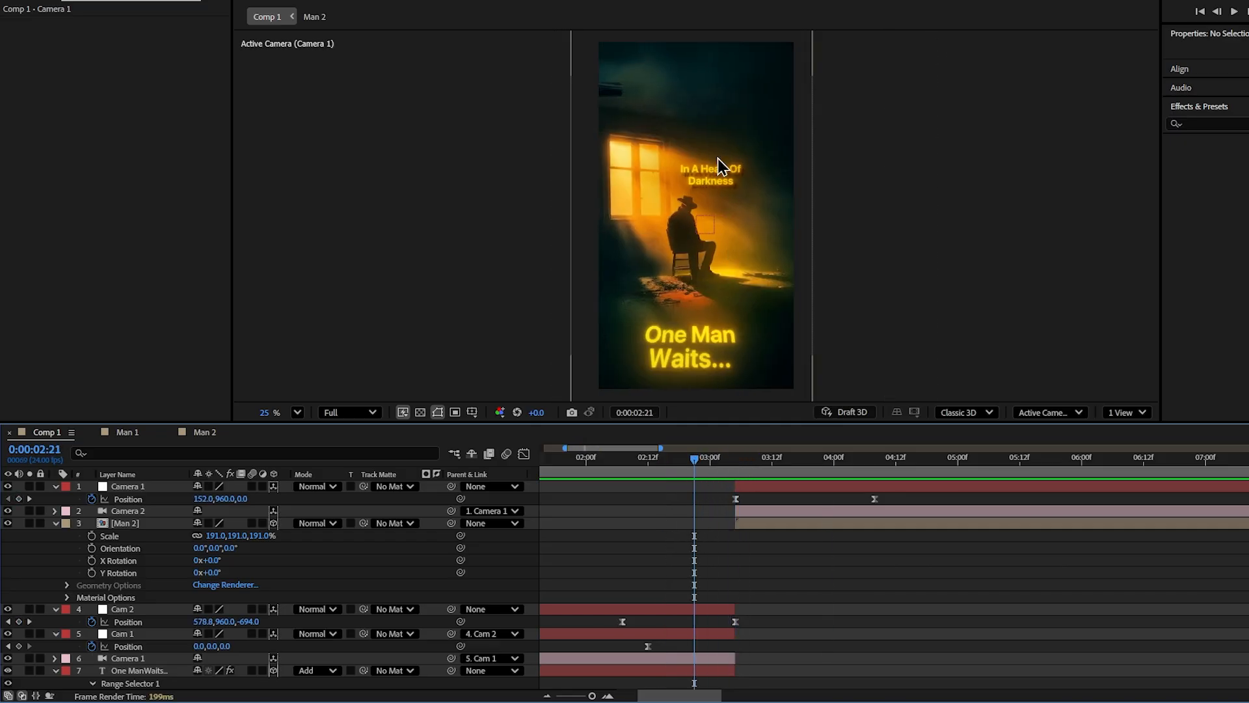
click(716, 178)
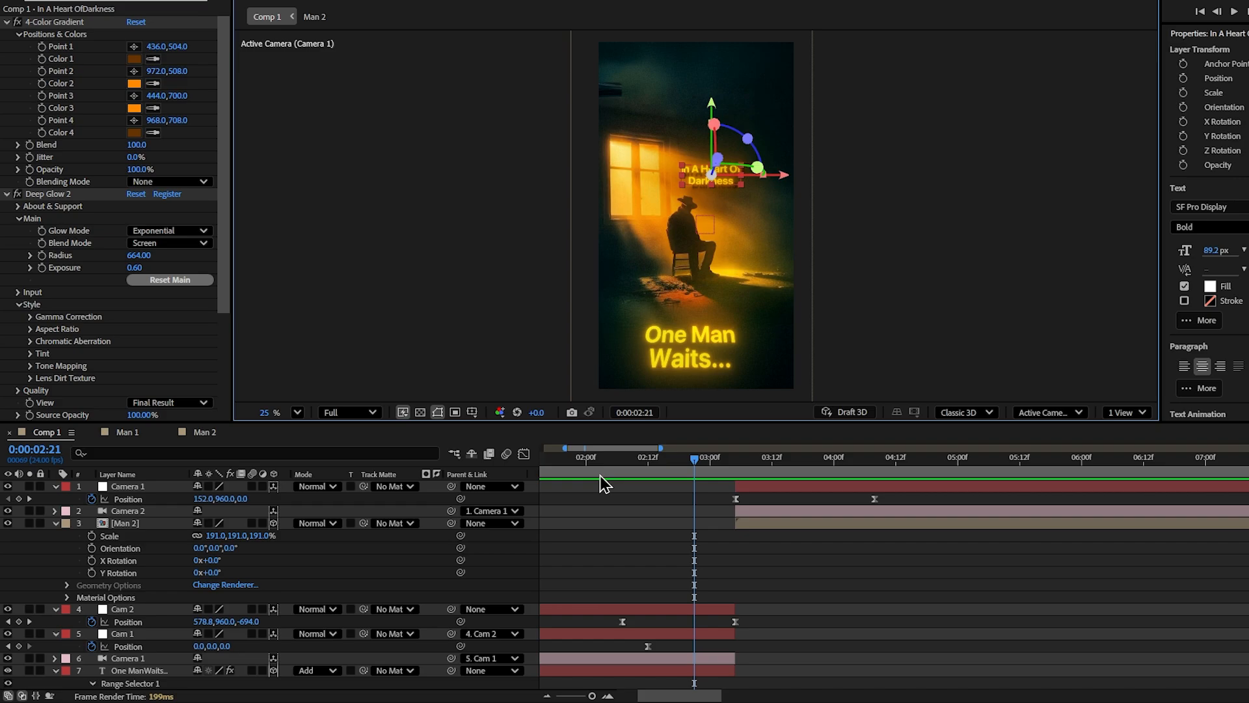
scroll(266, 639, down, 5)
drag(149, 523, 154, 487)
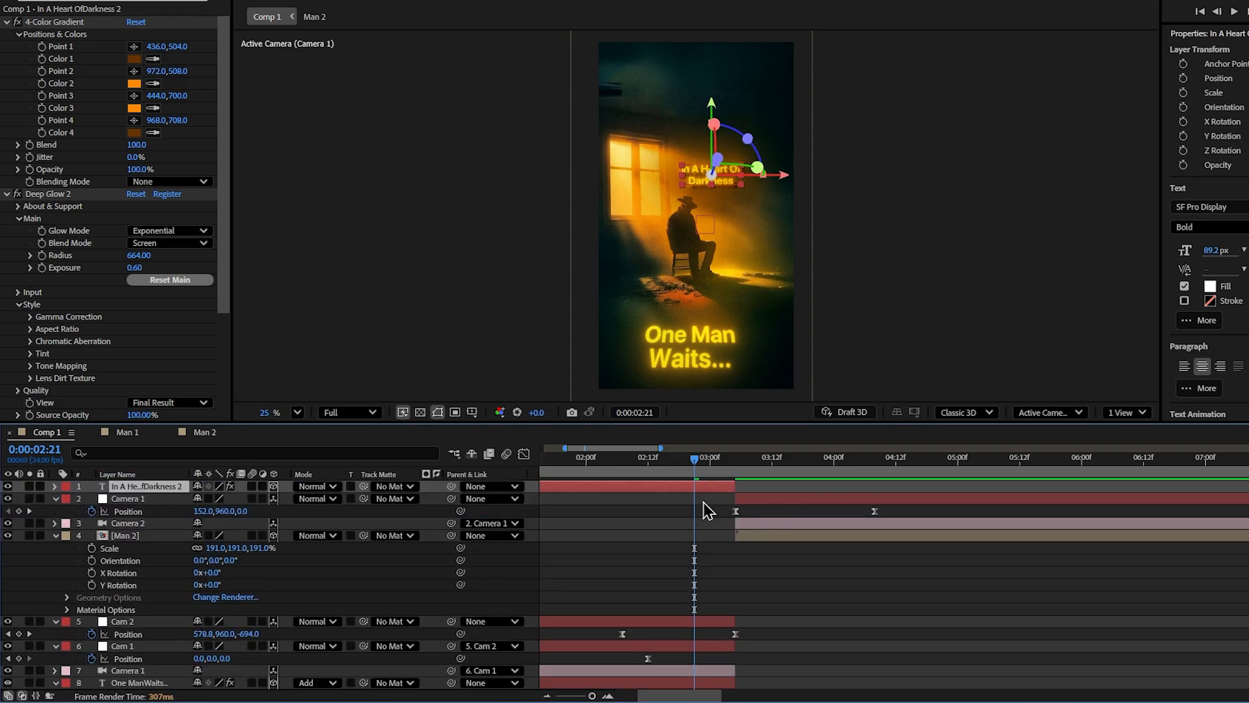
drag(670, 496, 1056, 488)
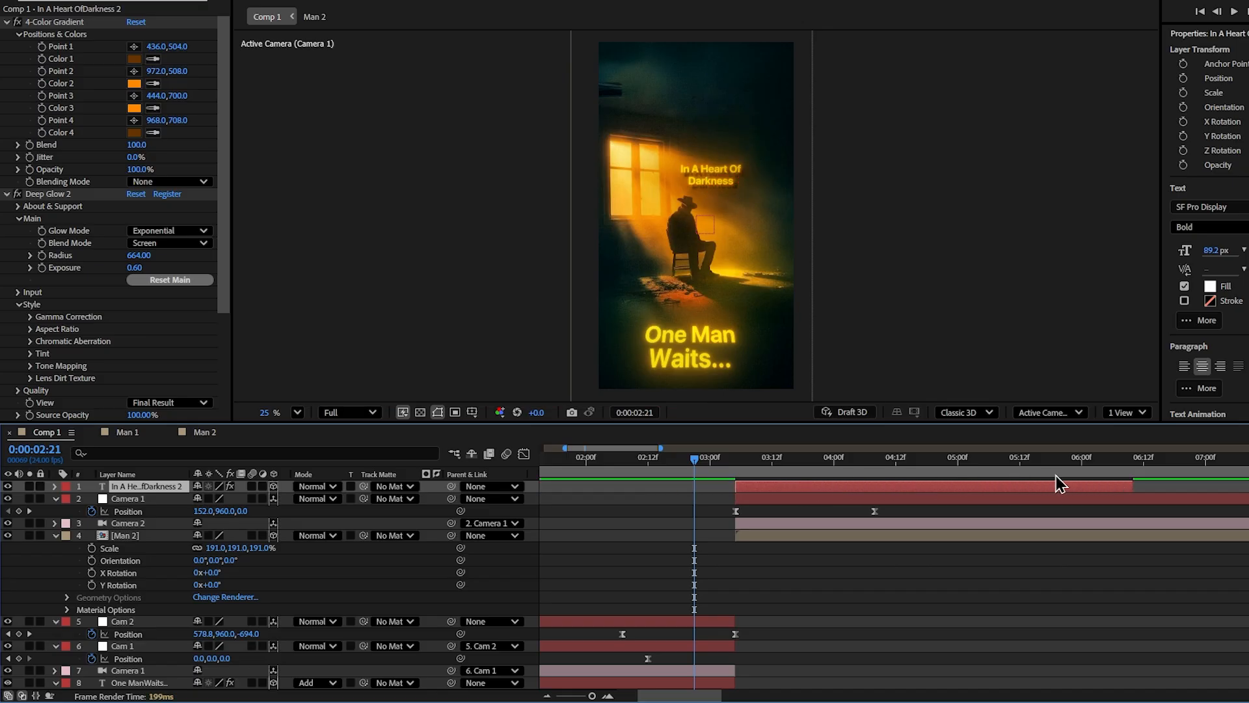
- At 0:00:04:04, place the copied text centred above the man's head at Position 540, 415.8, -1.8
key(u)
click(854, 460)
drag(726, 77, 725, 40)
drag(799, 117, 762, 117)
click(142, 483)
key(p)
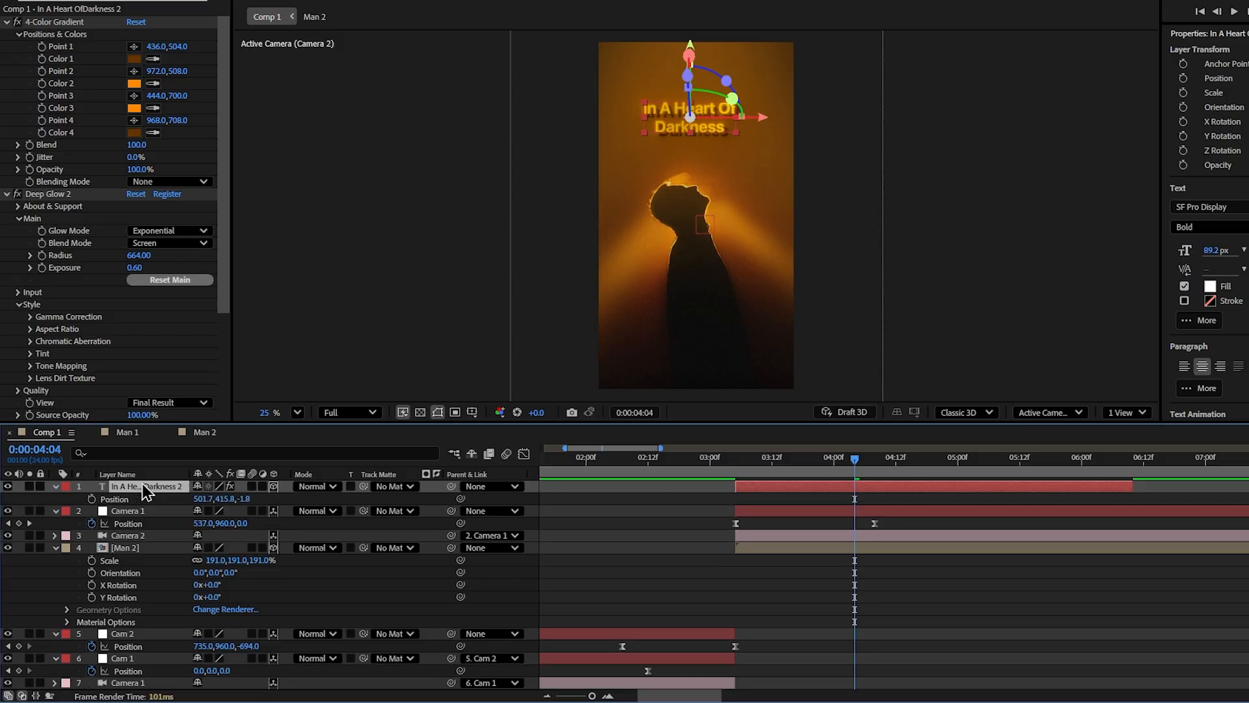
- Move the copied text's 4-Color Gradient points around its corners: 288,324; 800,320; 280,508; and 796,516
click(63, 23)
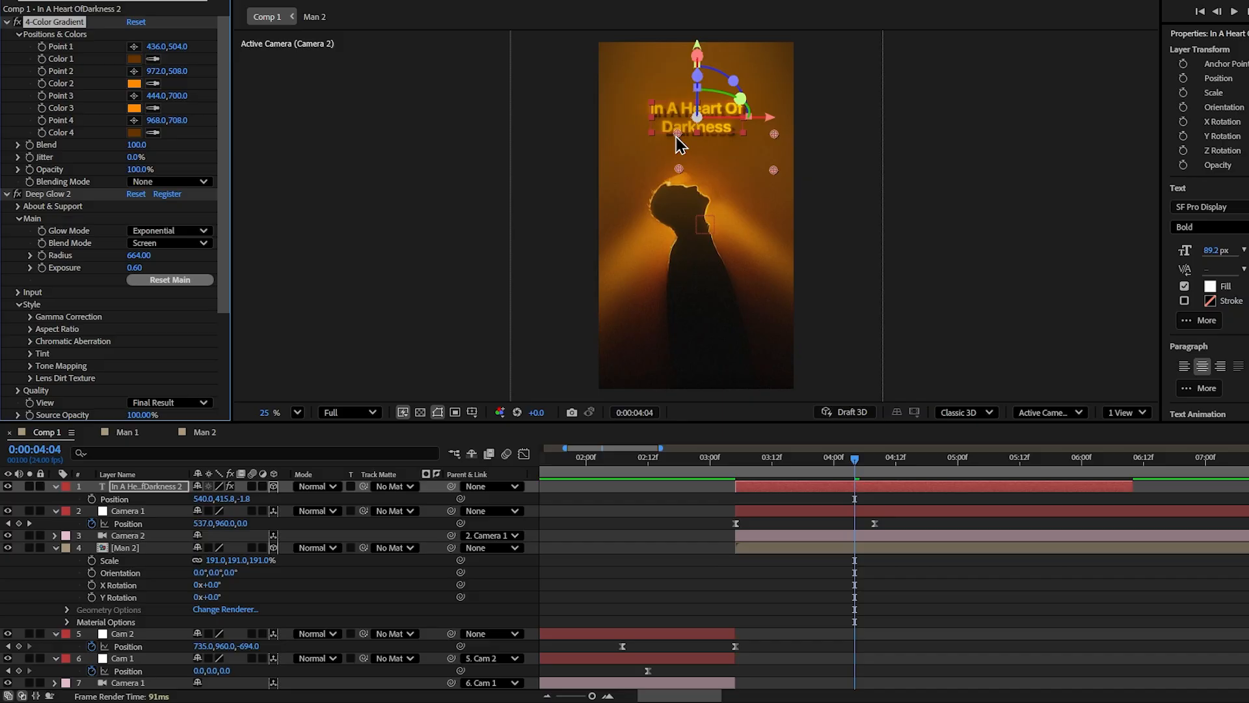
drag(677, 134, 653, 106)
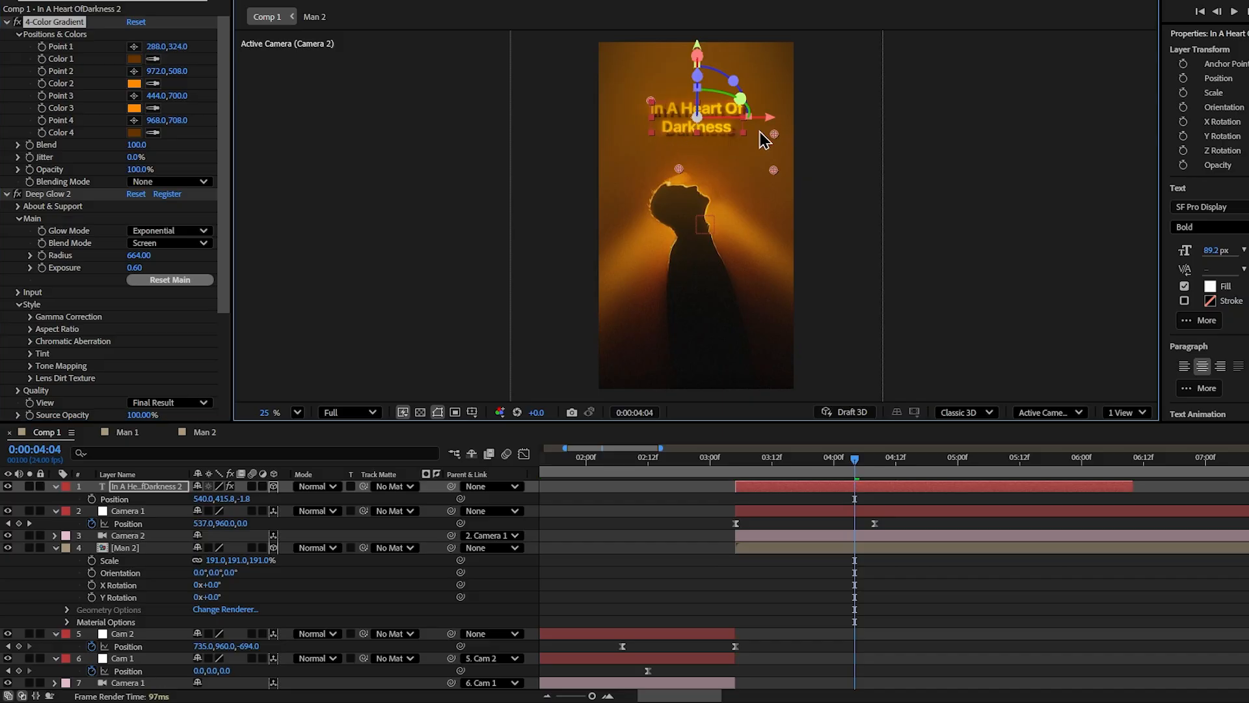
drag(773, 134, 746, 103)
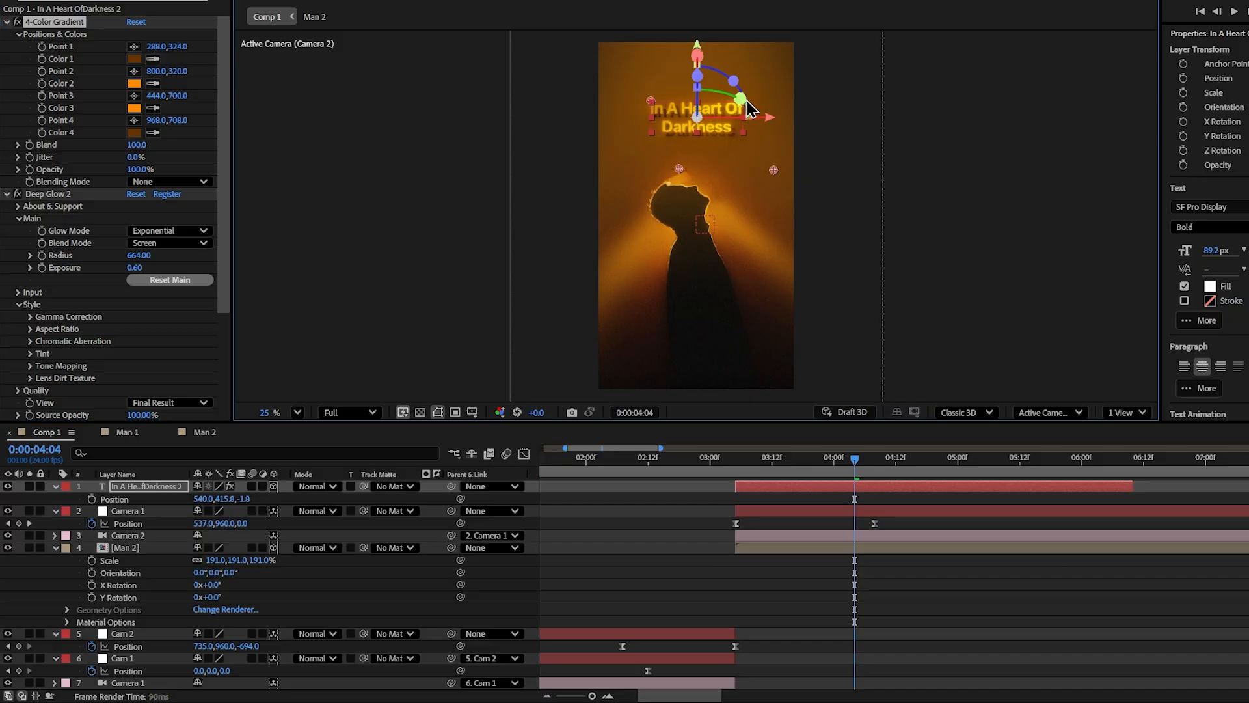
drag(678, 168, 650, 134)
drag(773, 170, 742, 136)
click(899, 586)
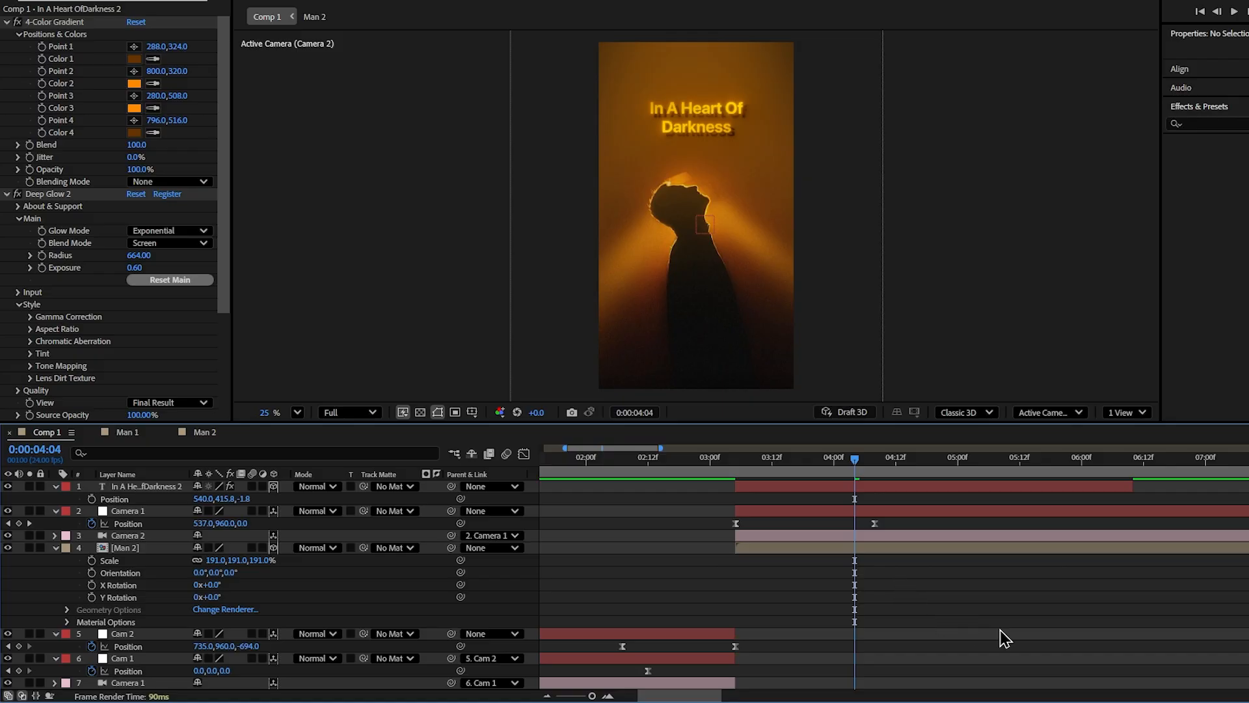
- Duplicate the Camera 1 null layer
click(890, 486)
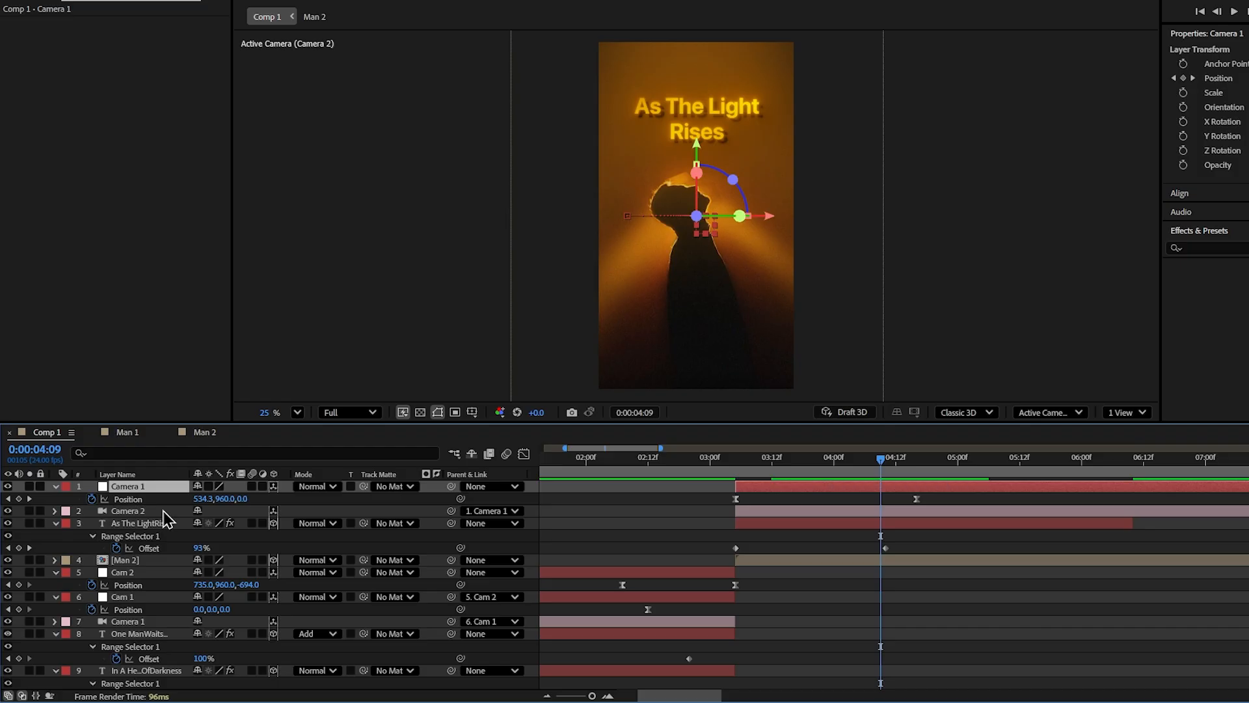
key(ctrl+d)
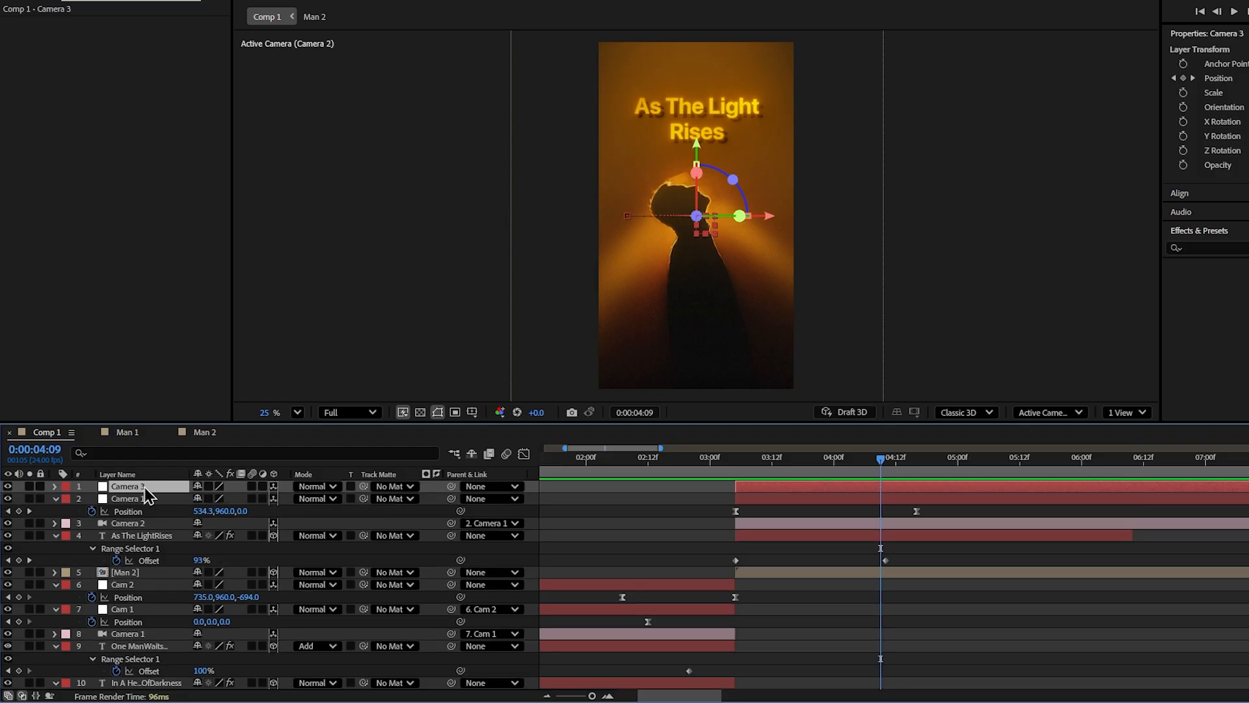
- Delete the Position keyframes of the Camera 3 null and parent the Camera 1 null to Camera 3
key(u)
drag(950, 493, 716, 508)
key(Delete)
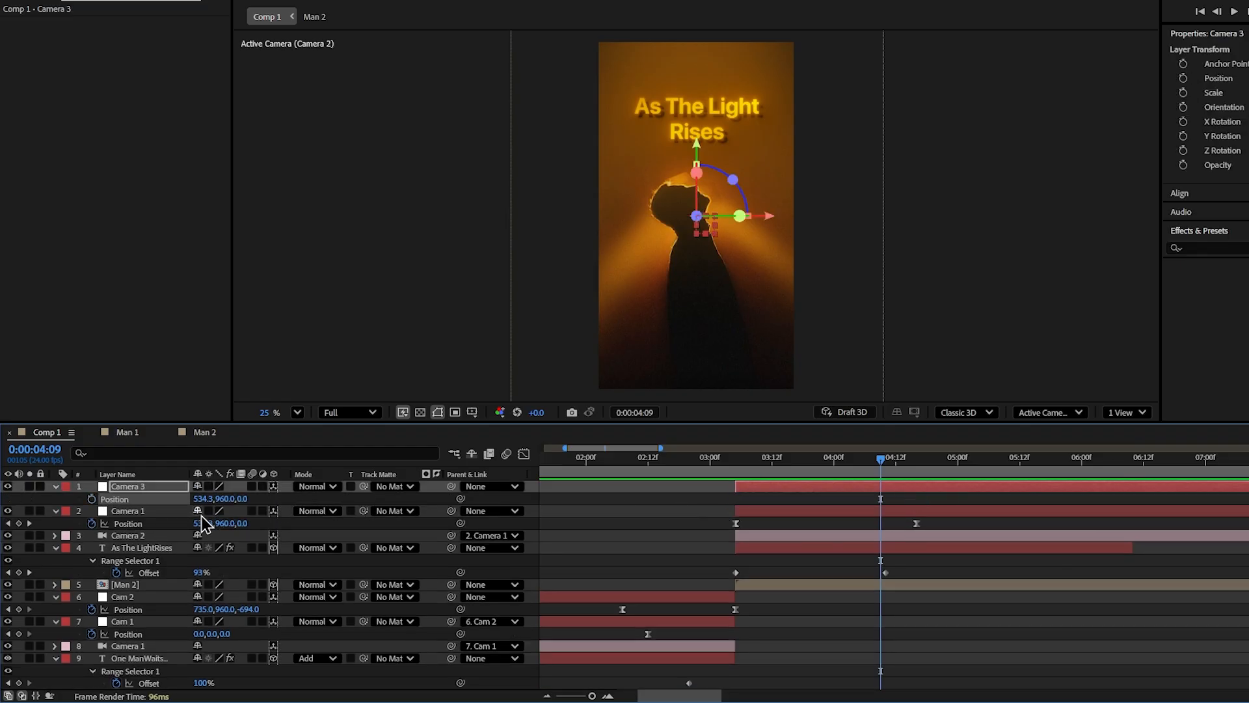
drag(450, 510, 93, 506)
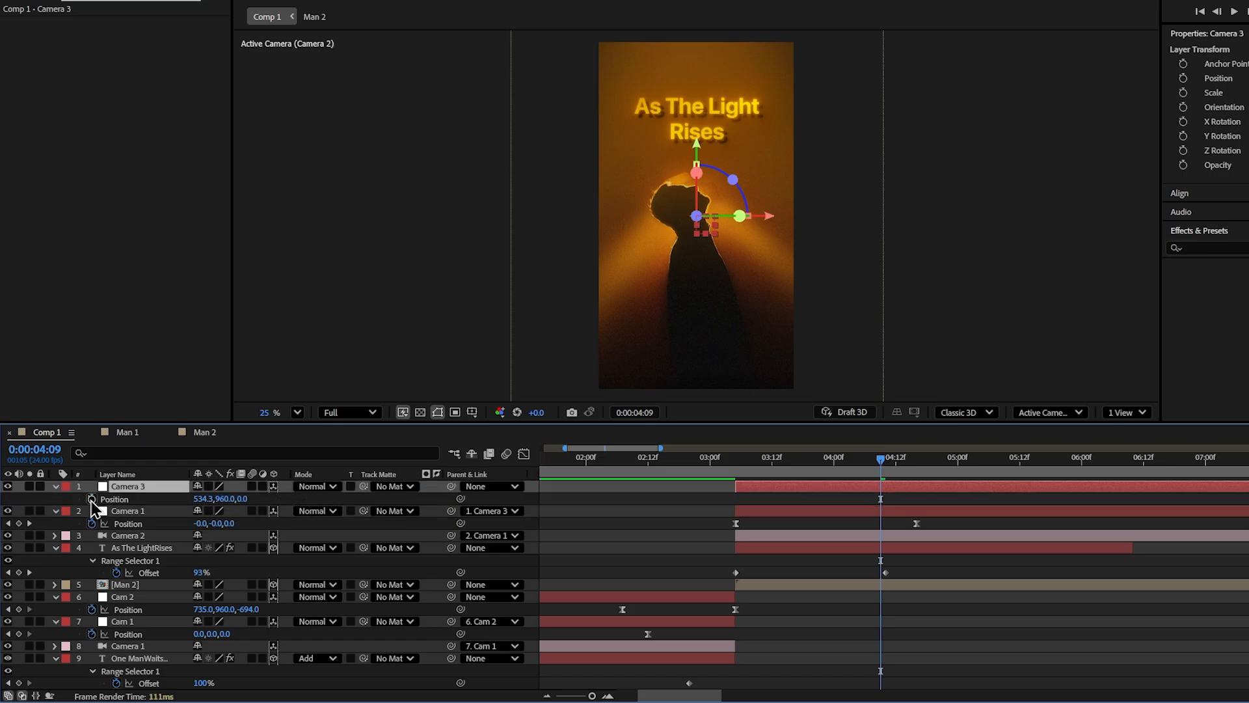
- Keyframe Camera 3's Position at 0:00:04:09, then at 0:00:05:18 set it to 534.3, 1325, -614
click(92, 499)
drag(883, 480, 1051, 470)
drag(242, 499, 400, 533)
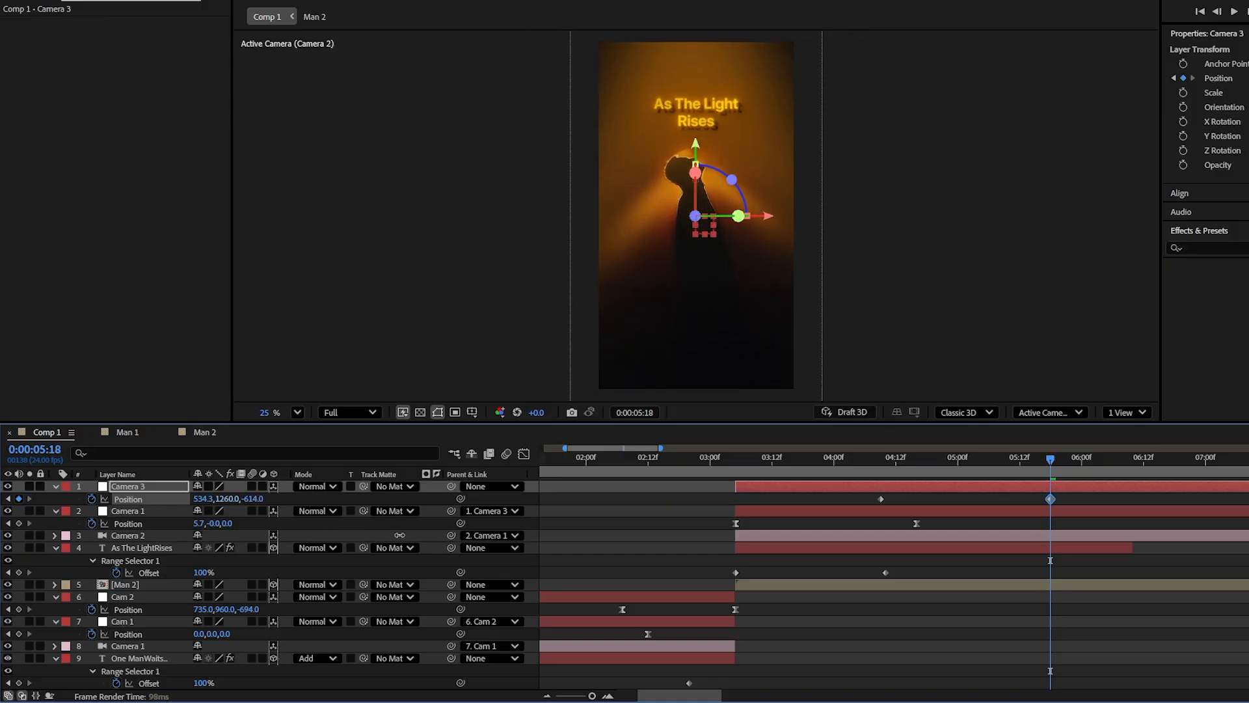
- Apply Easy Ease to Camera 3's two Position keyframes and reshape their curve in the Graph Editor for a sharper start
key(F9)
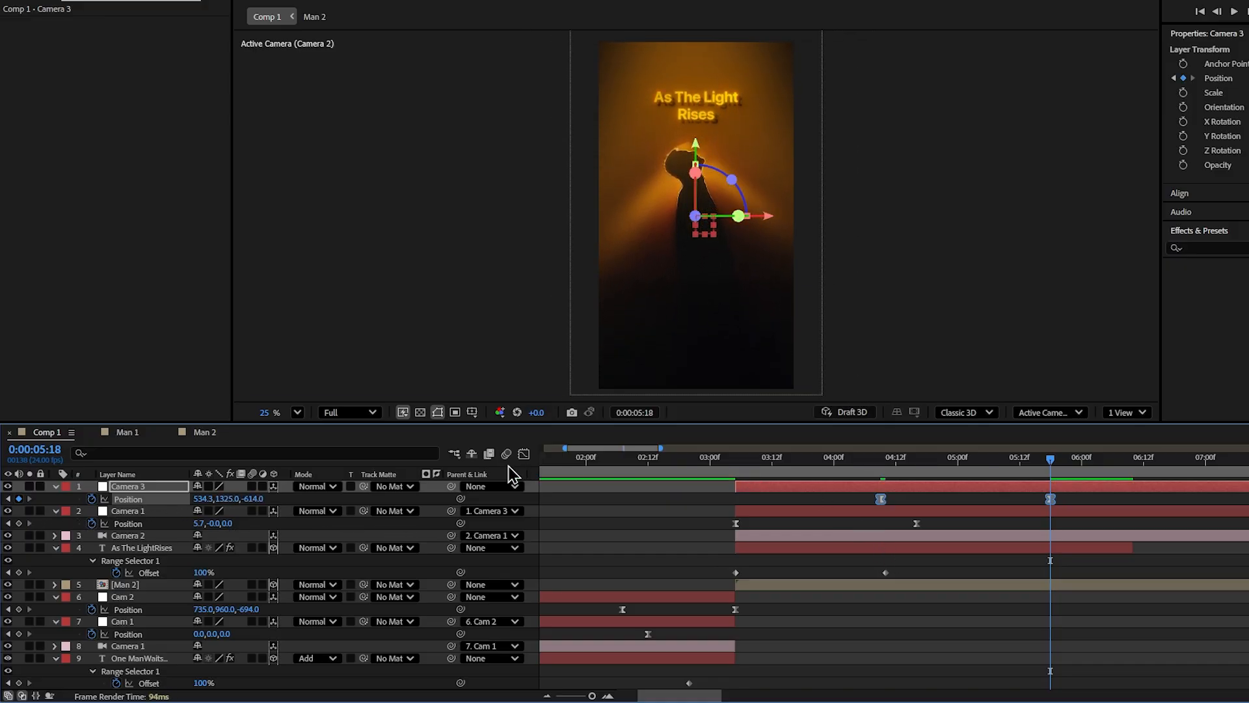
click(524, 453)
drag(1074, 617, 898, 670)
drag(1023, 650, 915, 649)
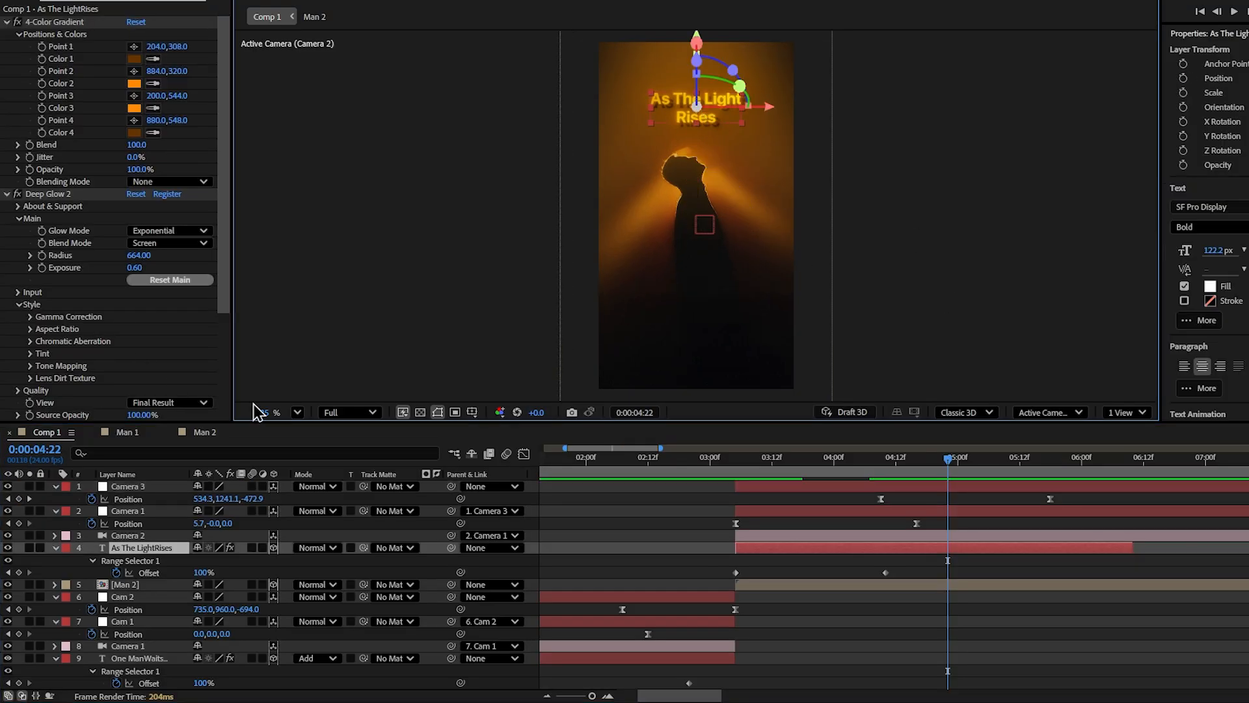
- Duplicate the "As The Light Rises" text and move the copy below the man to about Position 540, 2166.9, -207.8
key(ctrl+d)
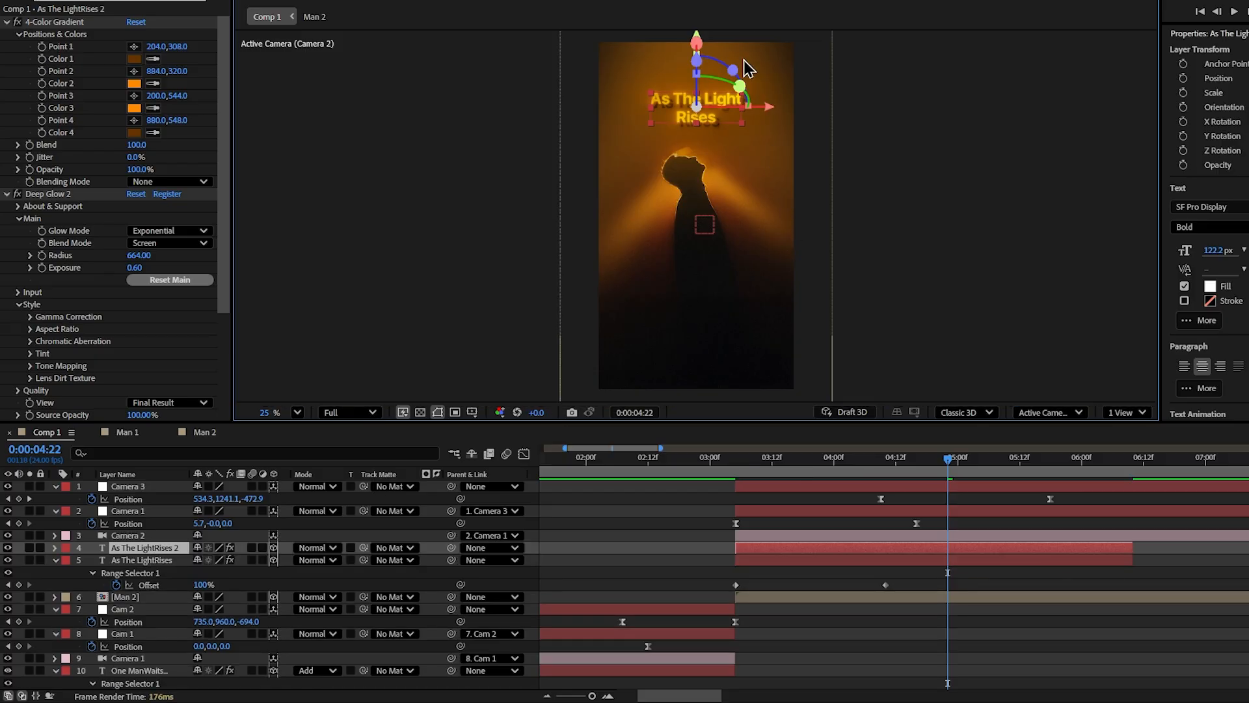
drag(700, 38, 719, 272)
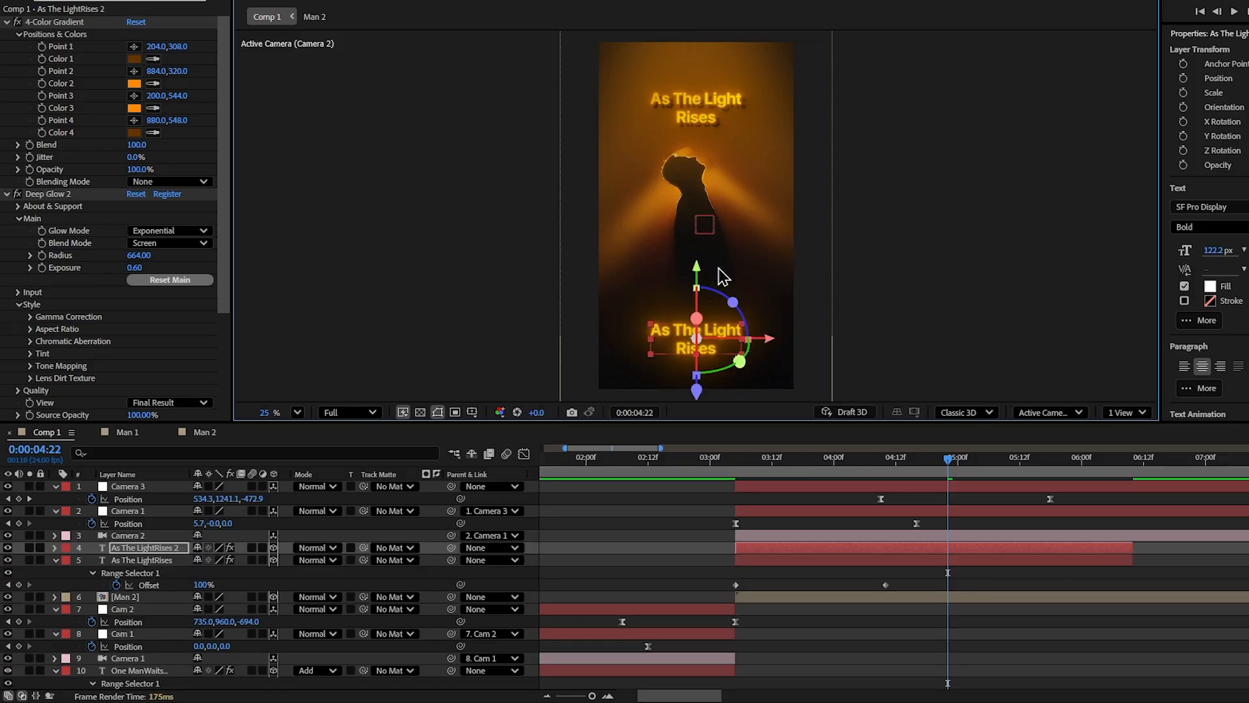
drag(696, 389, 700, 440)
key(p)
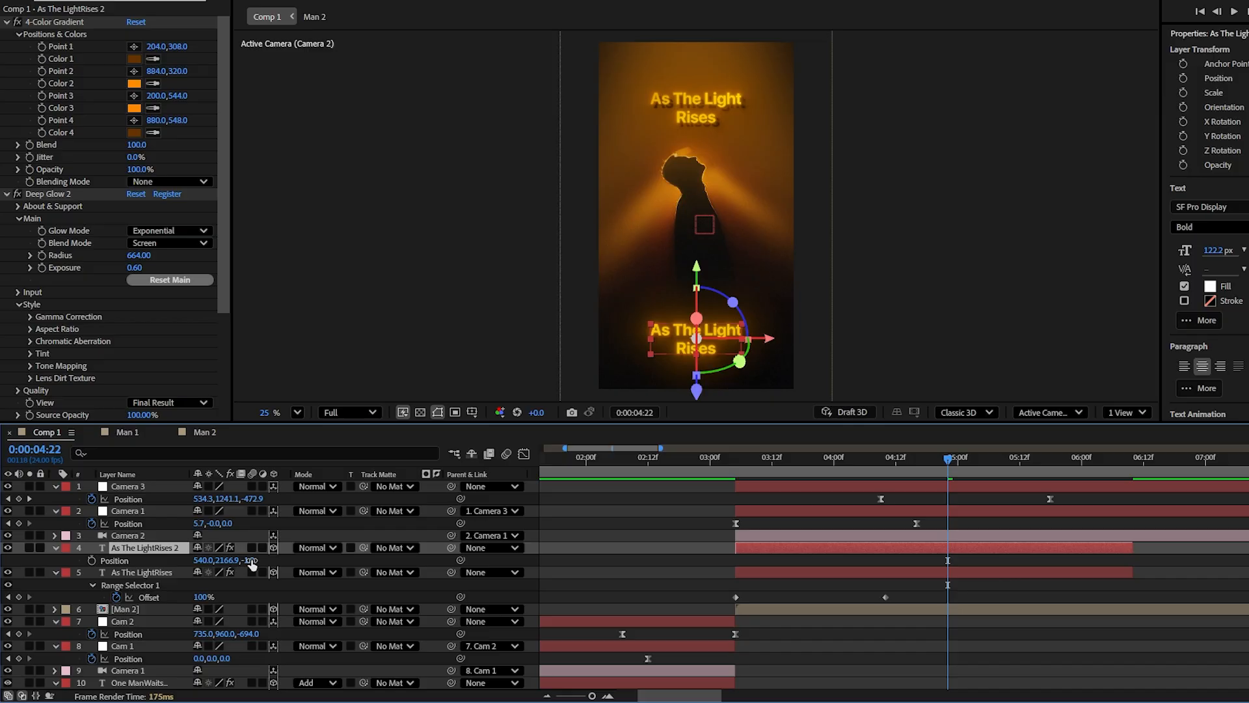
drag(250, 560, 231, 561)
- Tilt the copied text to X Rotation -38° and reposition it to 540, 2017.9, -365.8
key(shift+r)
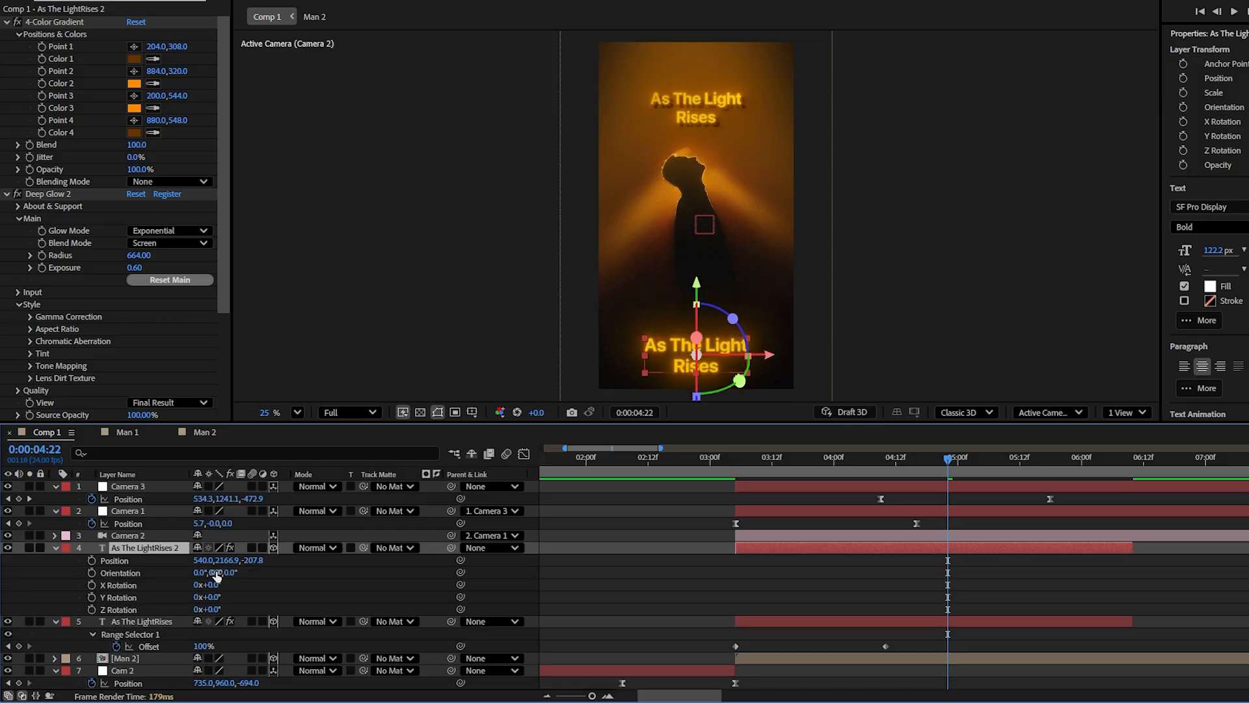
click(217, 572)
click(266, 588)
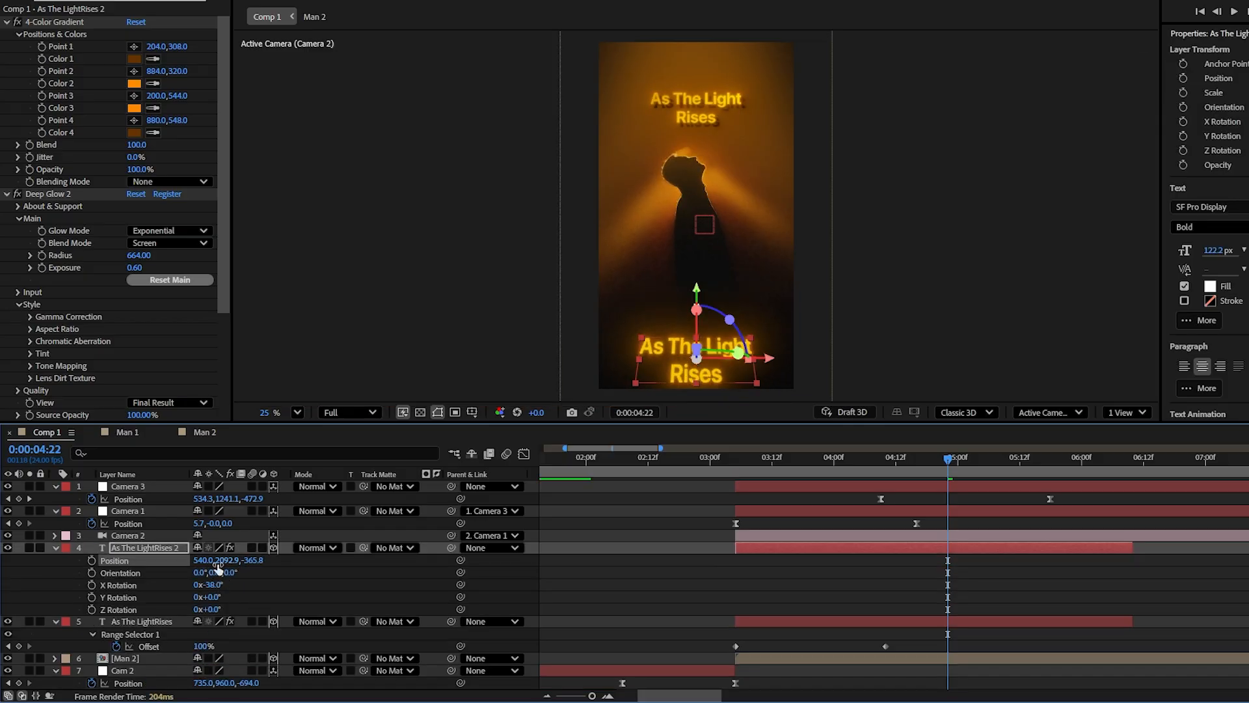
drag(221, 563, 139, 574)
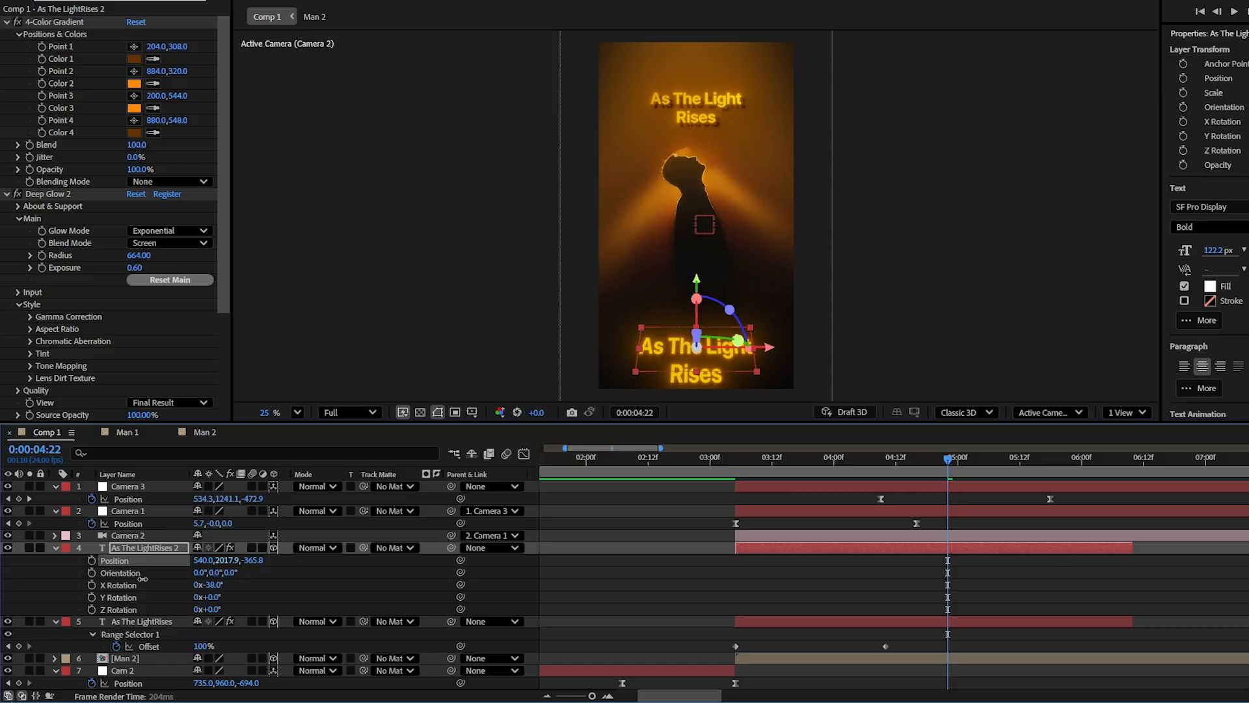
- Change the copied text to "A New Story Begins" and shift its layer to start at 0:00:04:12
double_click(663, 328)
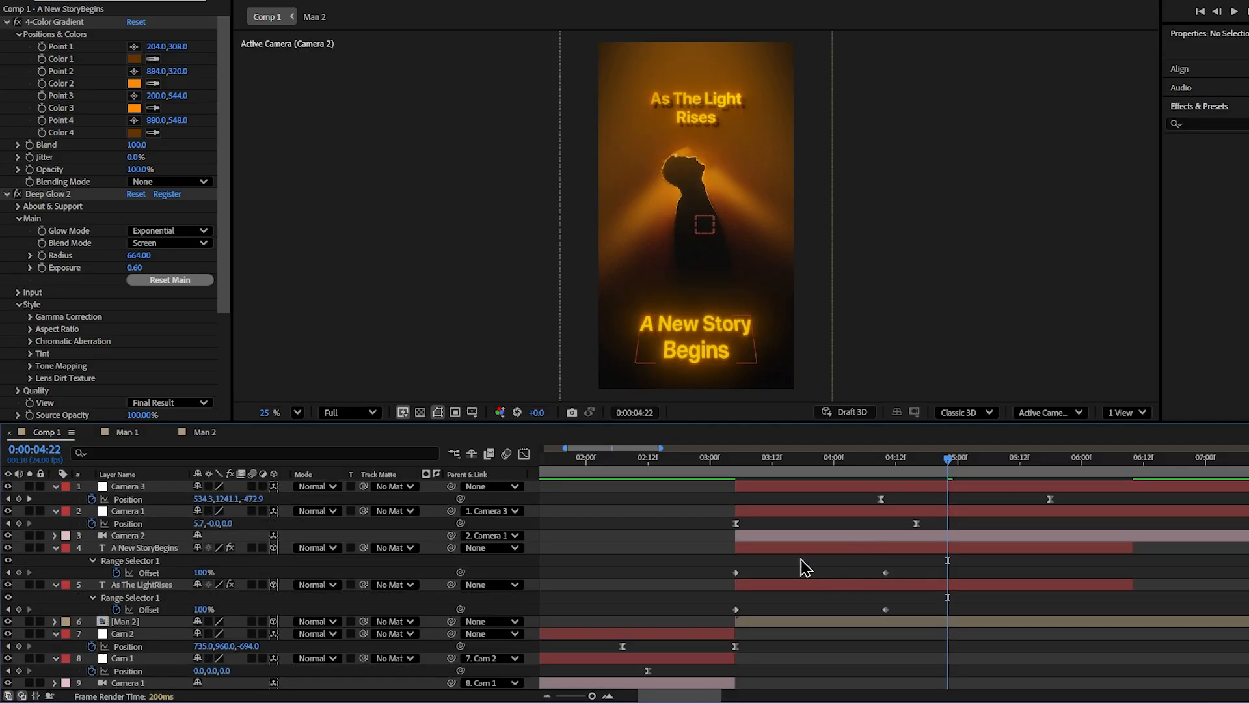
drag(781, 557, 948, 558)
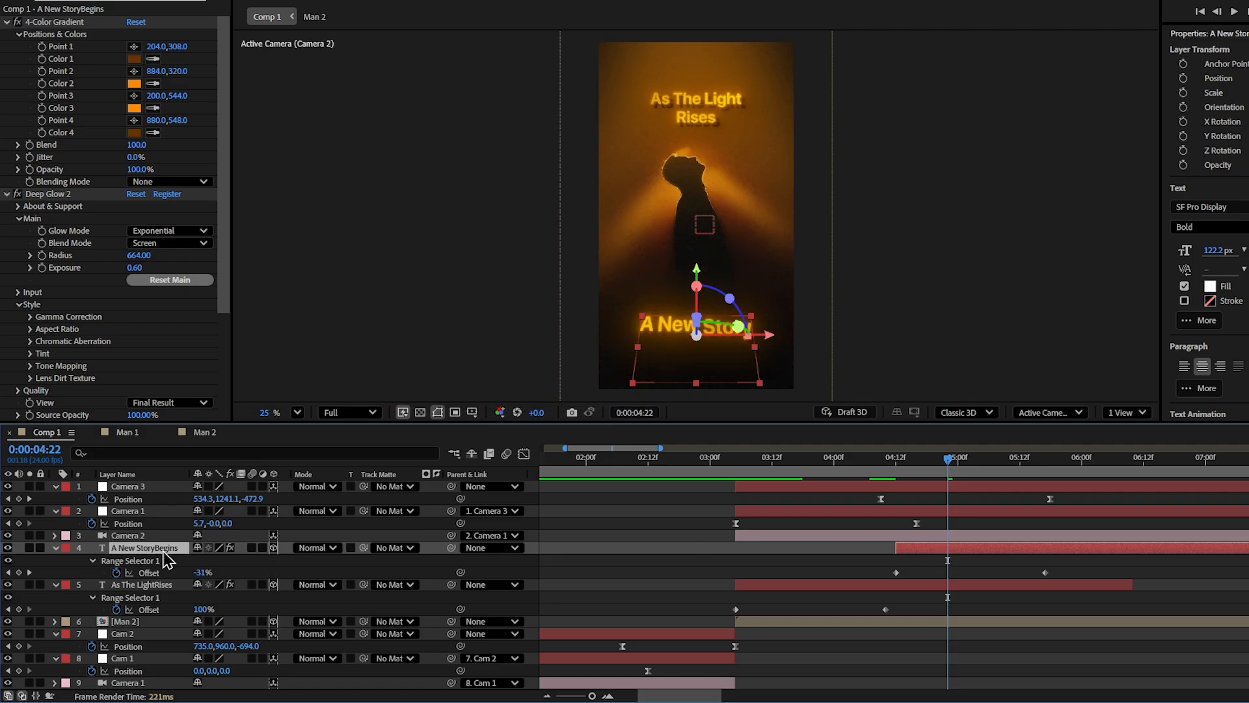
- Reveal the audio waveform of the Man act.mp3 layer
scroll(52, 677, down, 5)
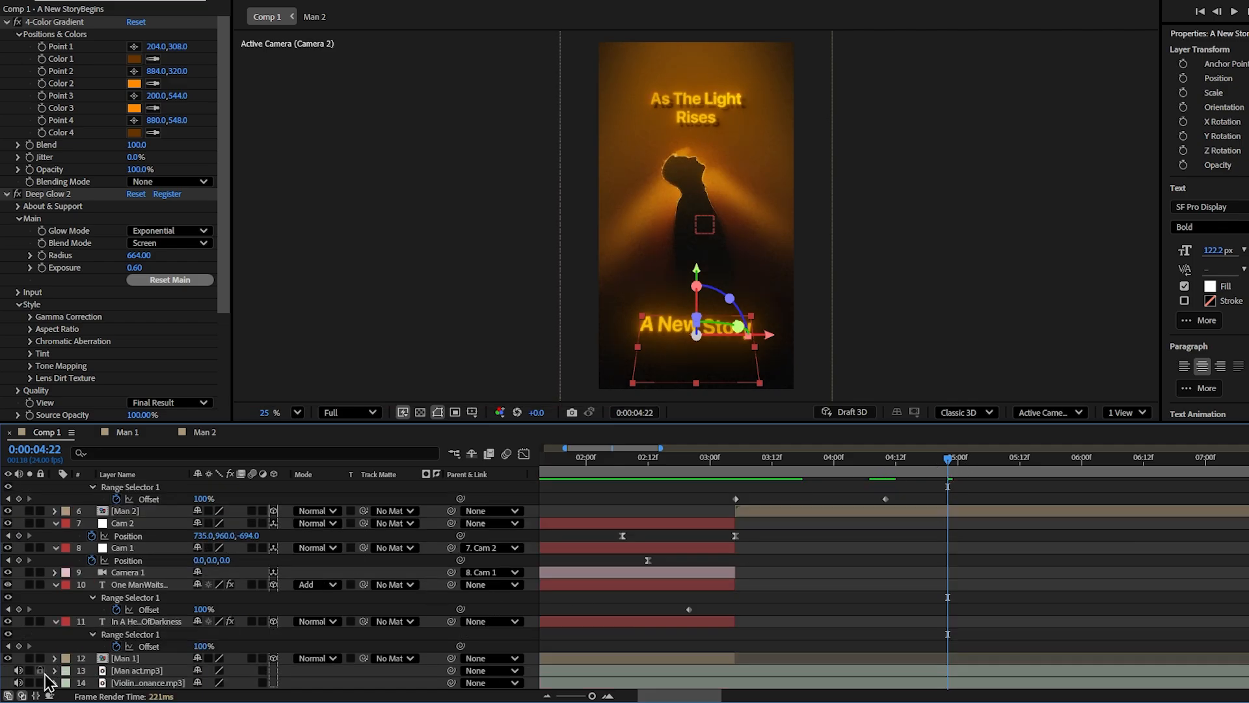
click(66, 670)
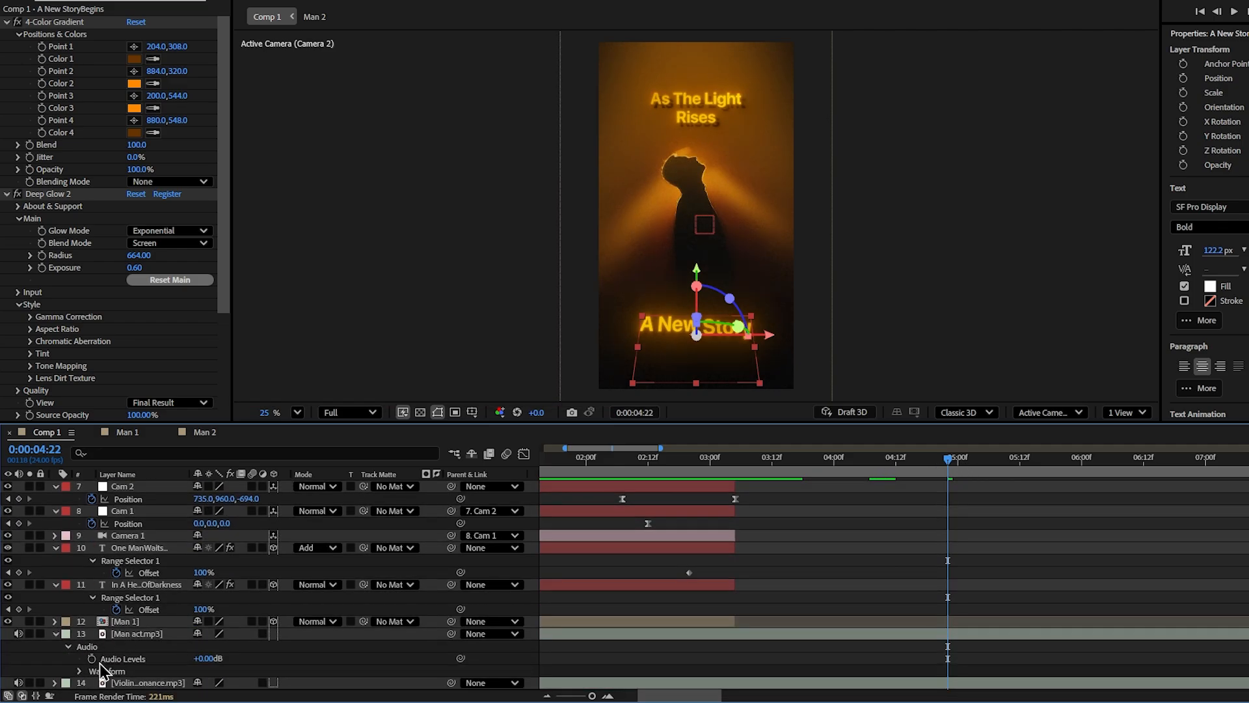
click(79, 671)
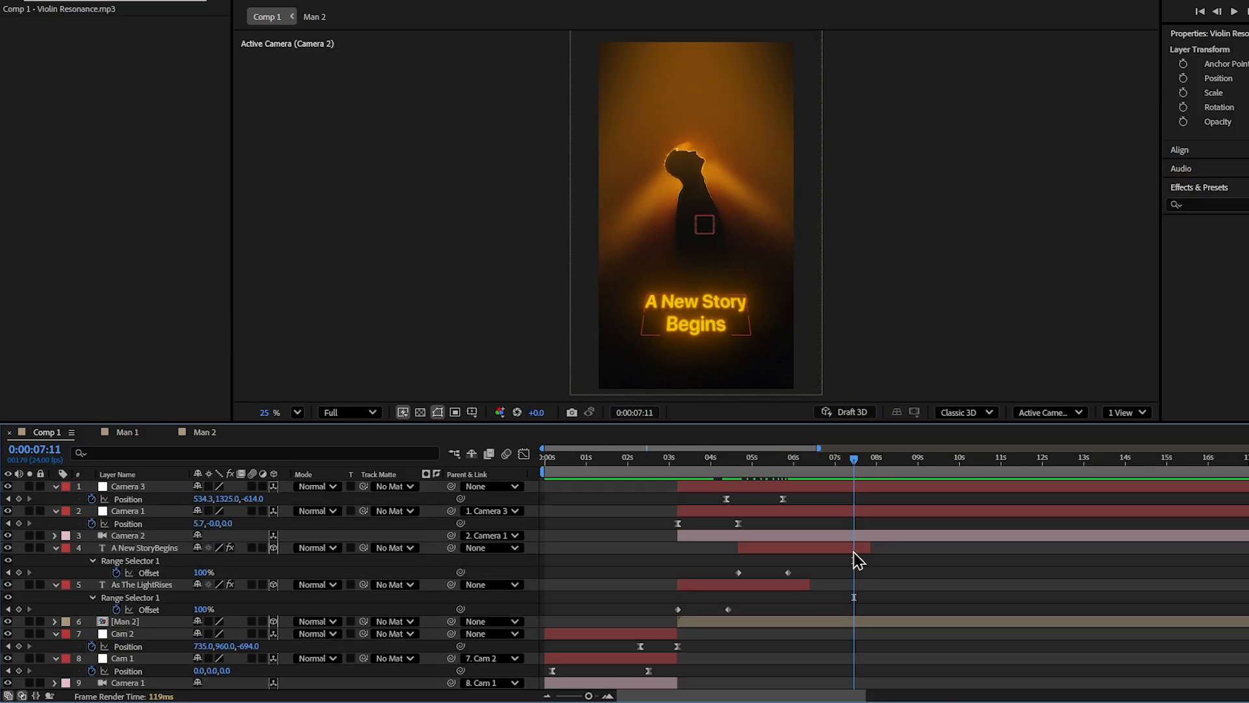
- Split the Camera 1, Camera 2, Camera 3 and "A New Story Begins" layers at 0:00:07:11 and delete the parts after it
click(858, 558)
shift+click(831, 489)
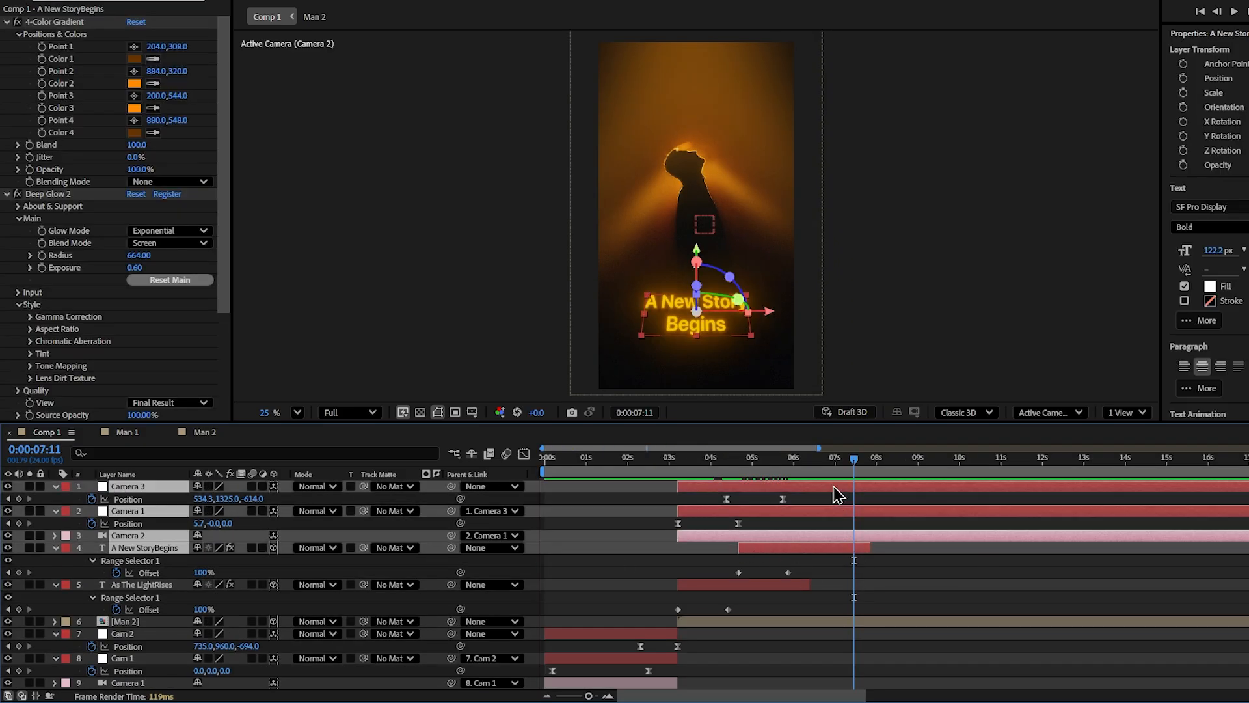
key(ctrl+shift+d)
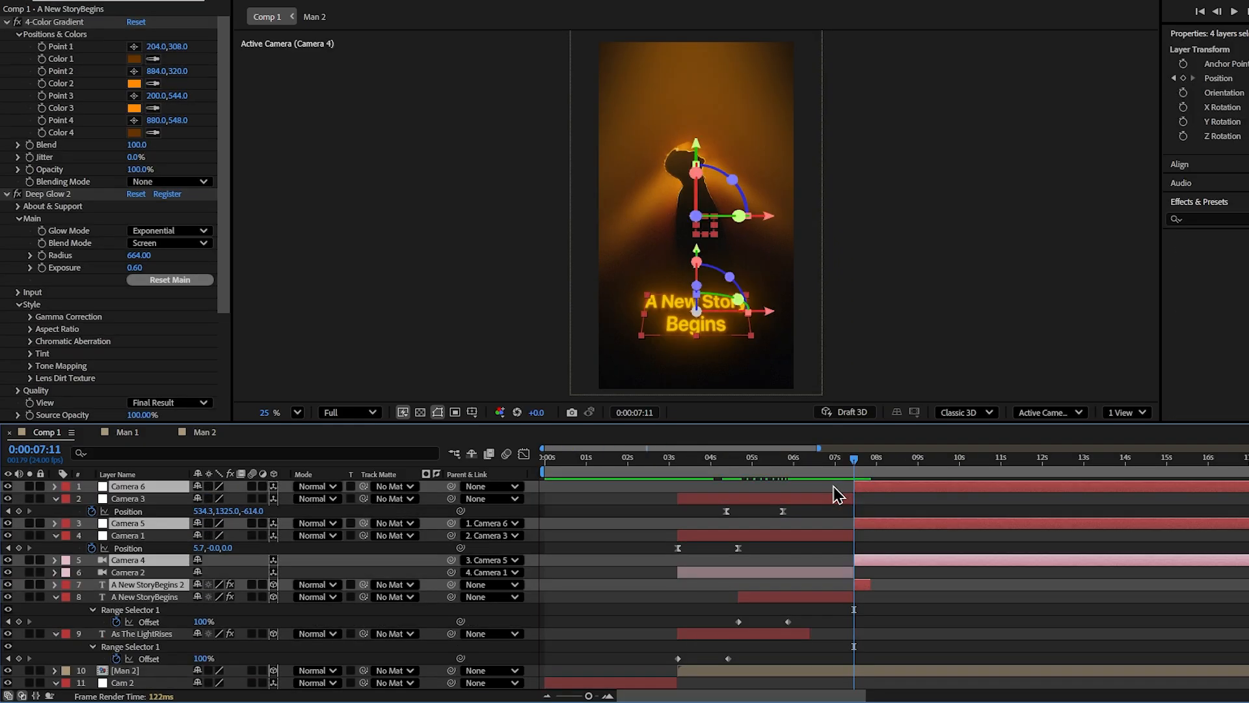
key(Delete)
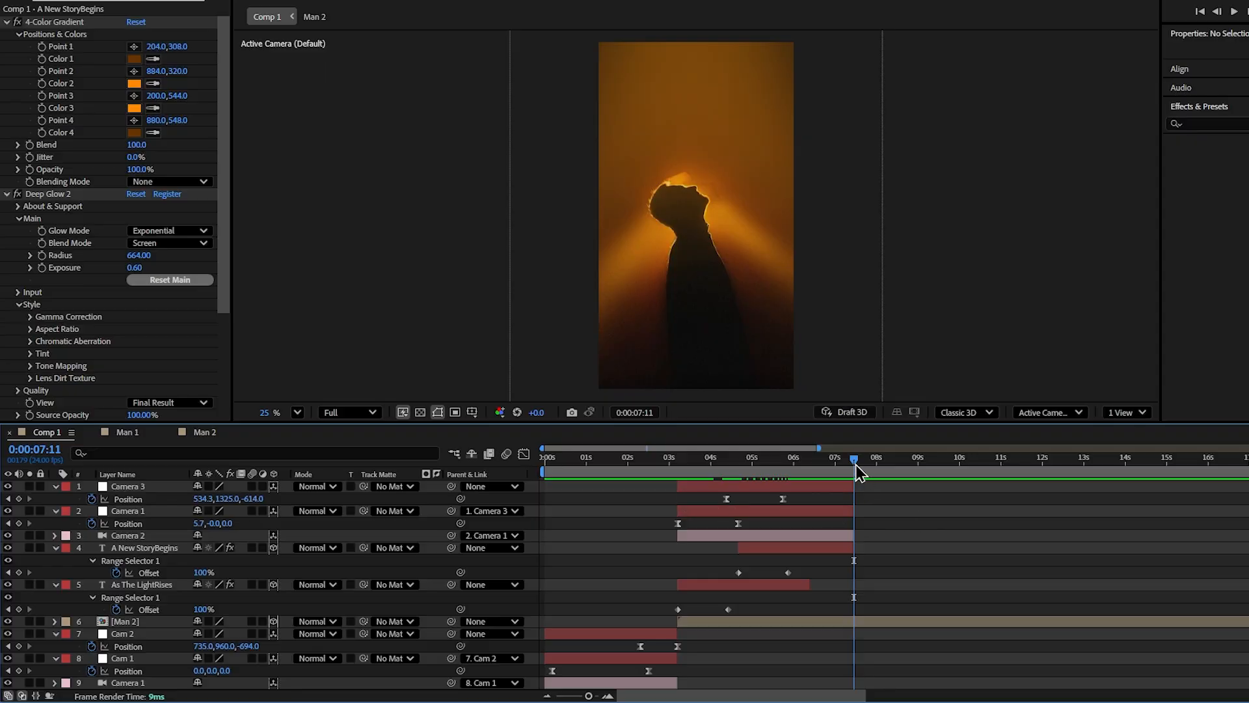
- Add the grunge spotlight image as the top layer from 0:00:00:00, enlarged to cover the frame and rotated -31°
drag(857, 470, 319, 635)
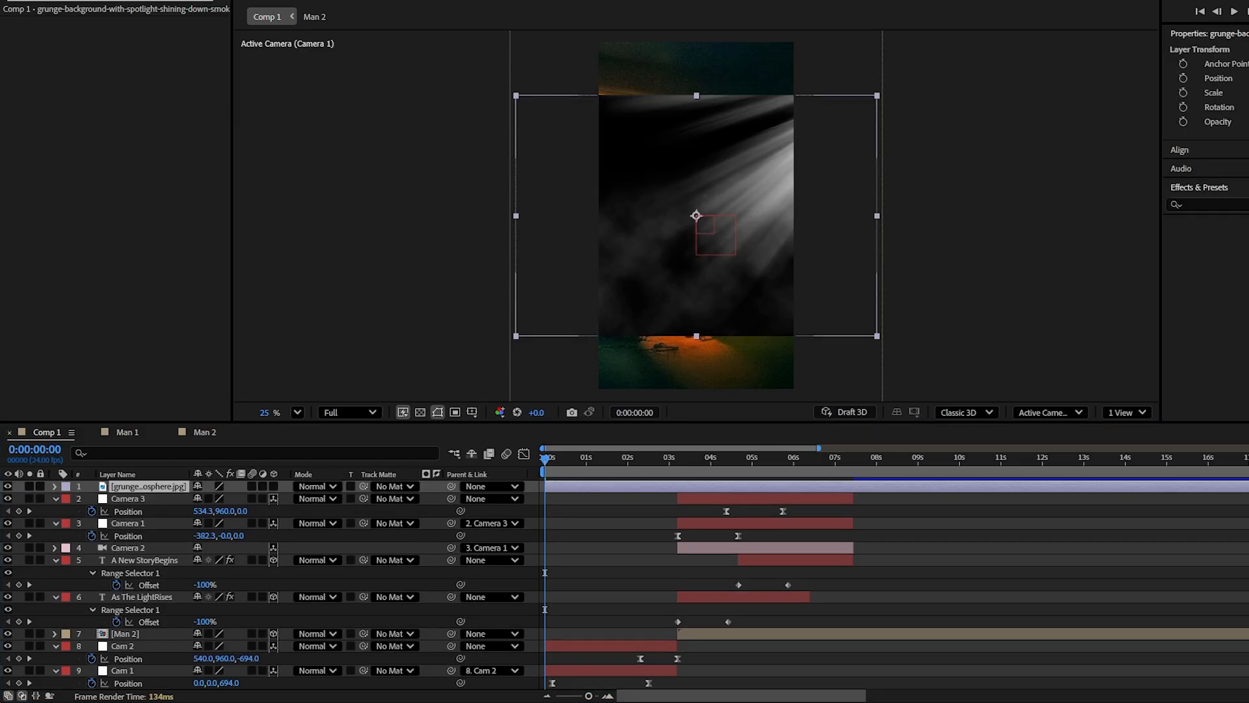
key(s)
drag(234, 499, 190, 501)
key(r)
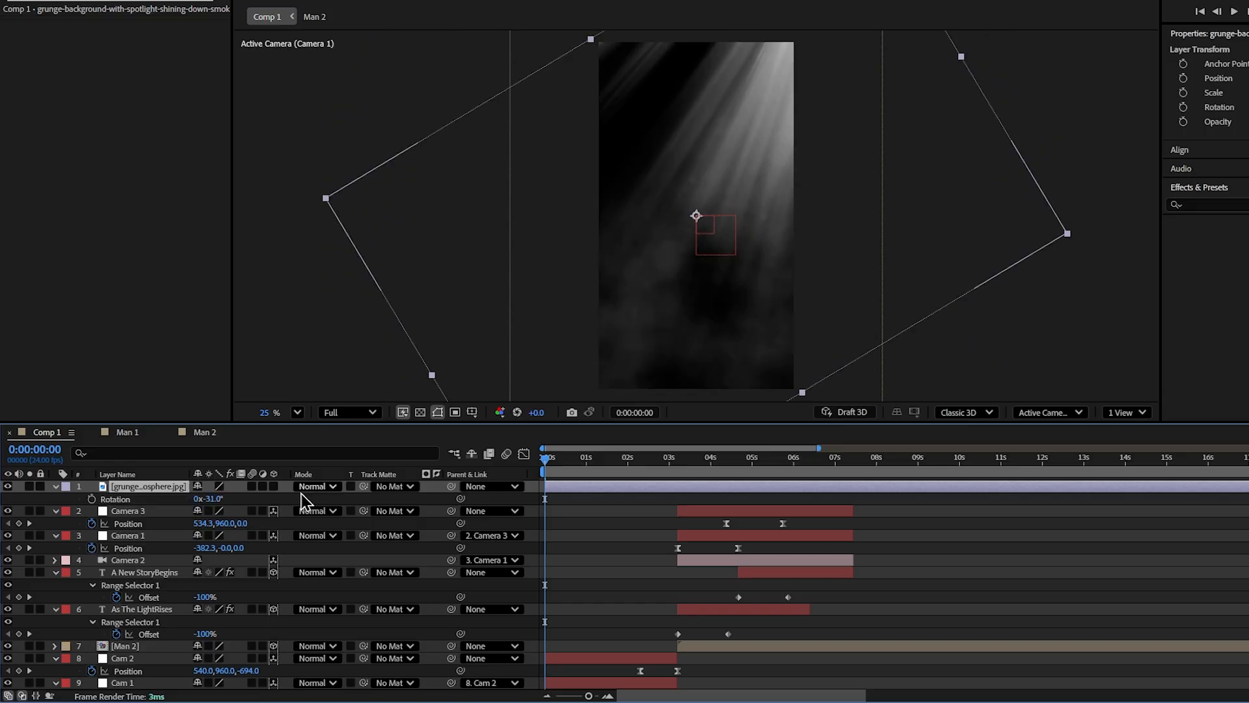
- Blend the grunge image in Screen mode and apply Tint, mapping white to an orange sampled from the scene
click(332, 487)
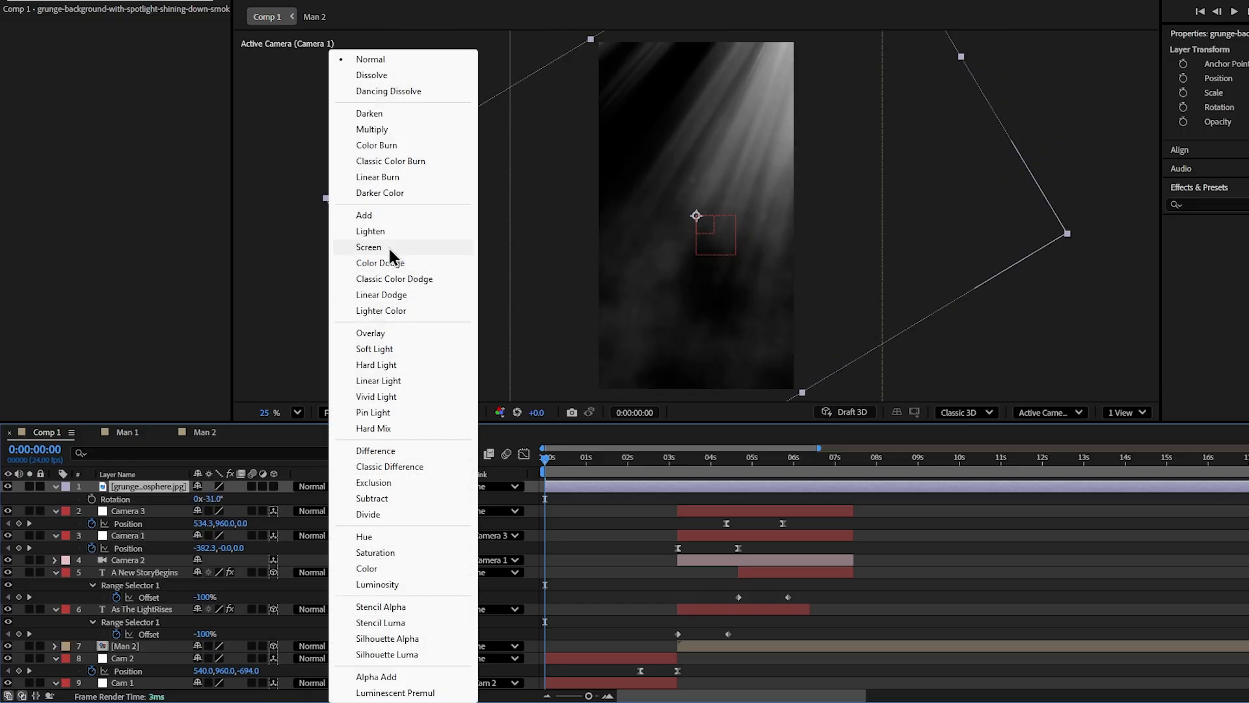
click(369, 247)
key(ctrl+space)
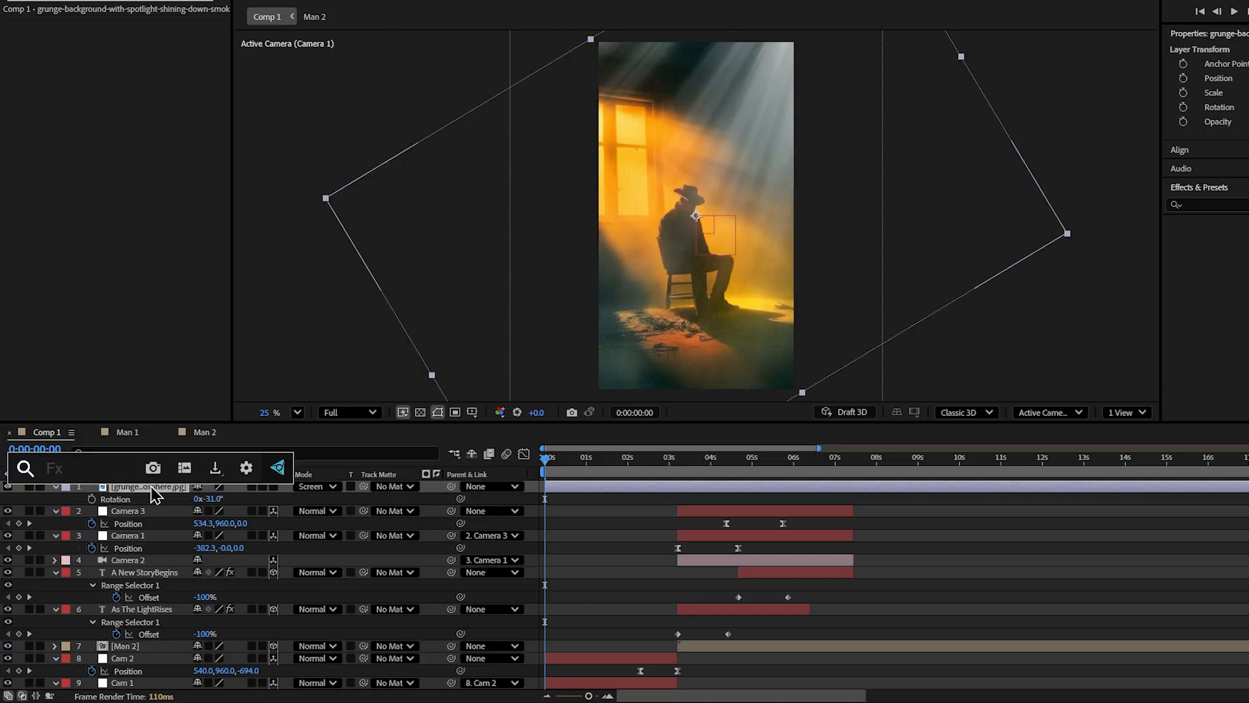
text(tint)
key(Return)
click(134, 47)
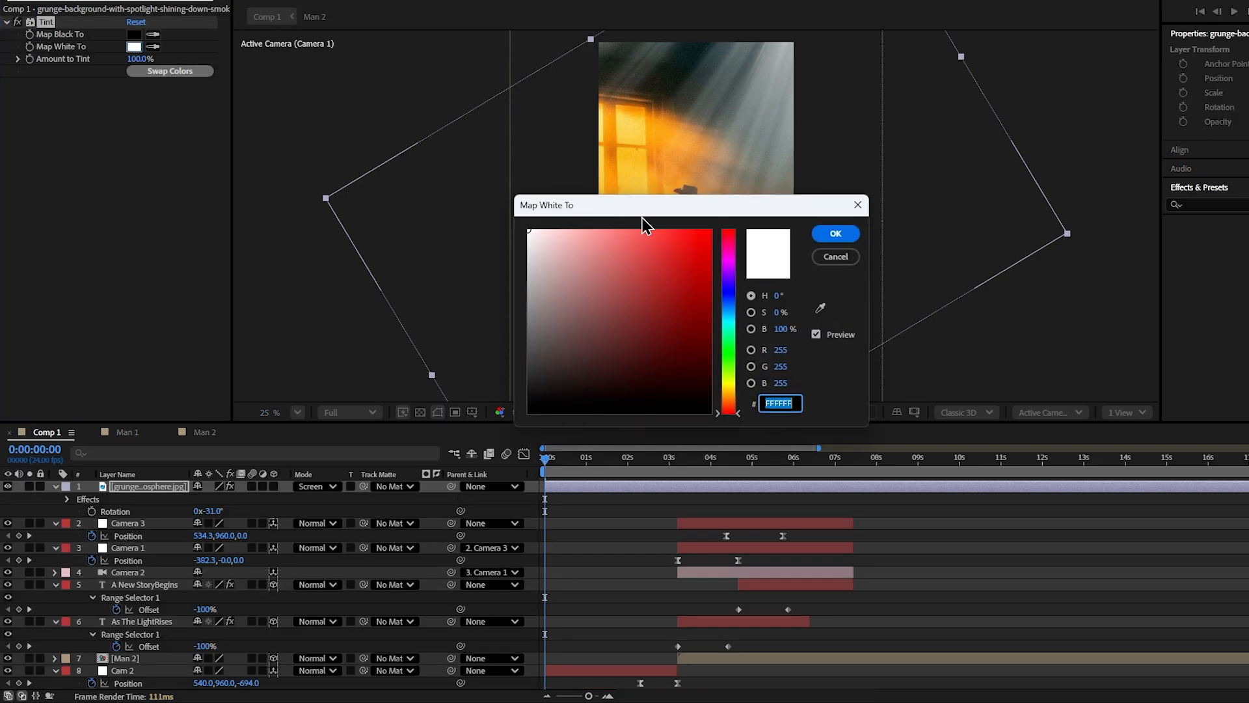
click(483, 304)
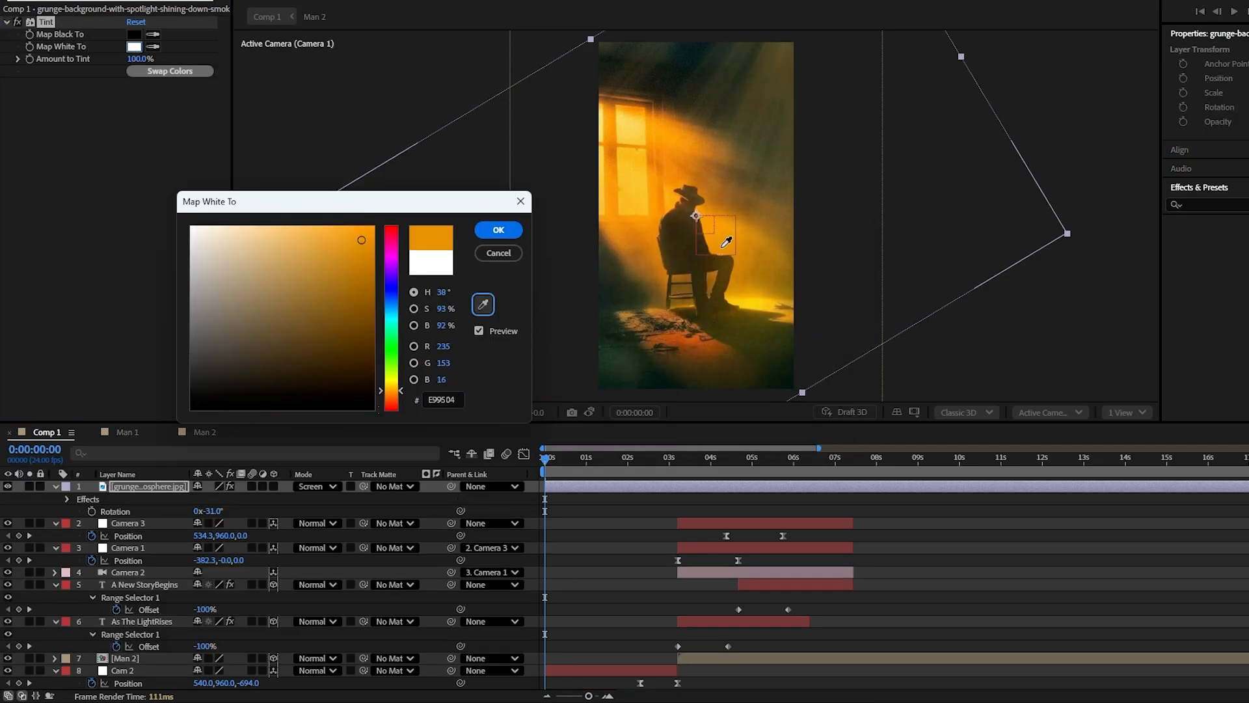
click(731, 234)
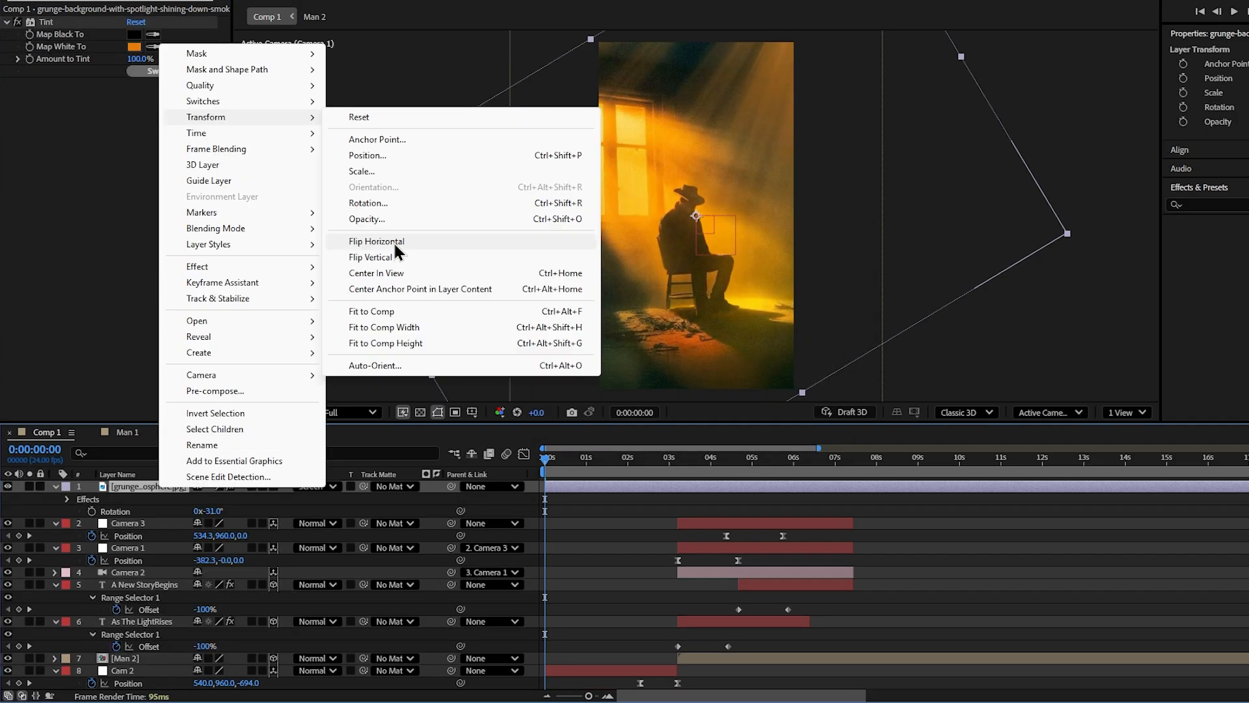
- Flip the grunge image horizontally with Rotation 9° and cut off its part after 0:00:03:05
mouse_move(218, 123)
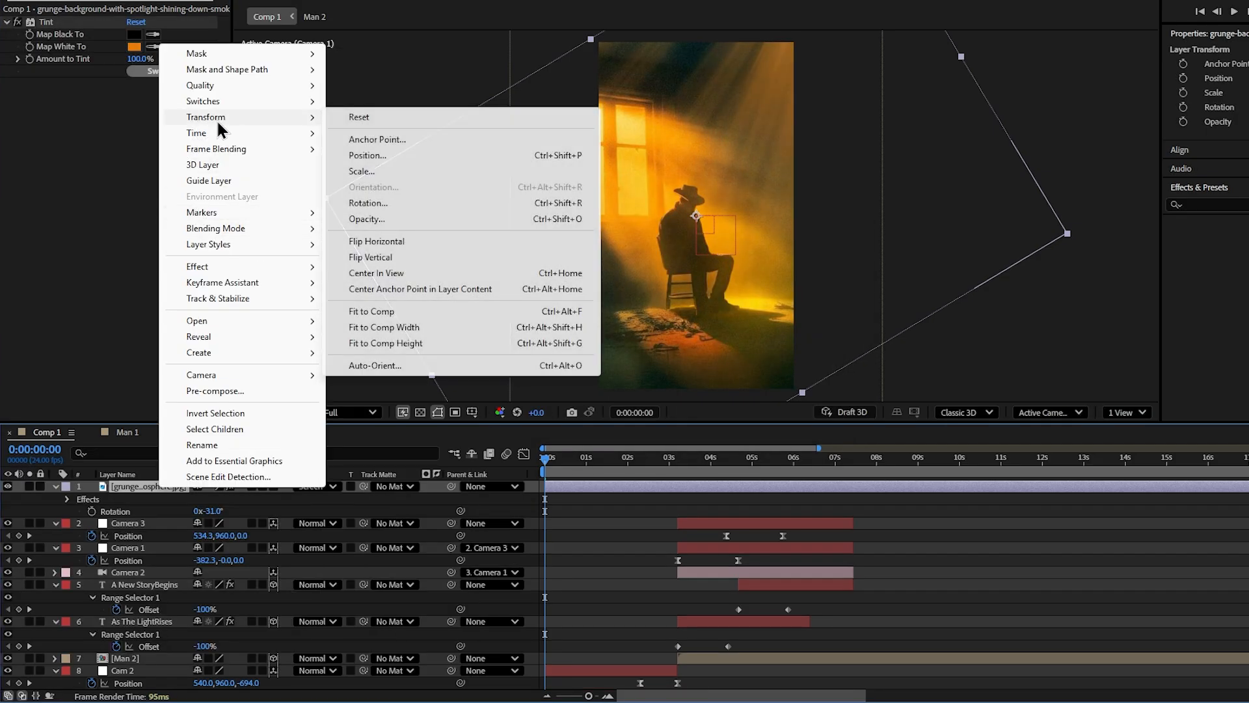
click(389, 241)
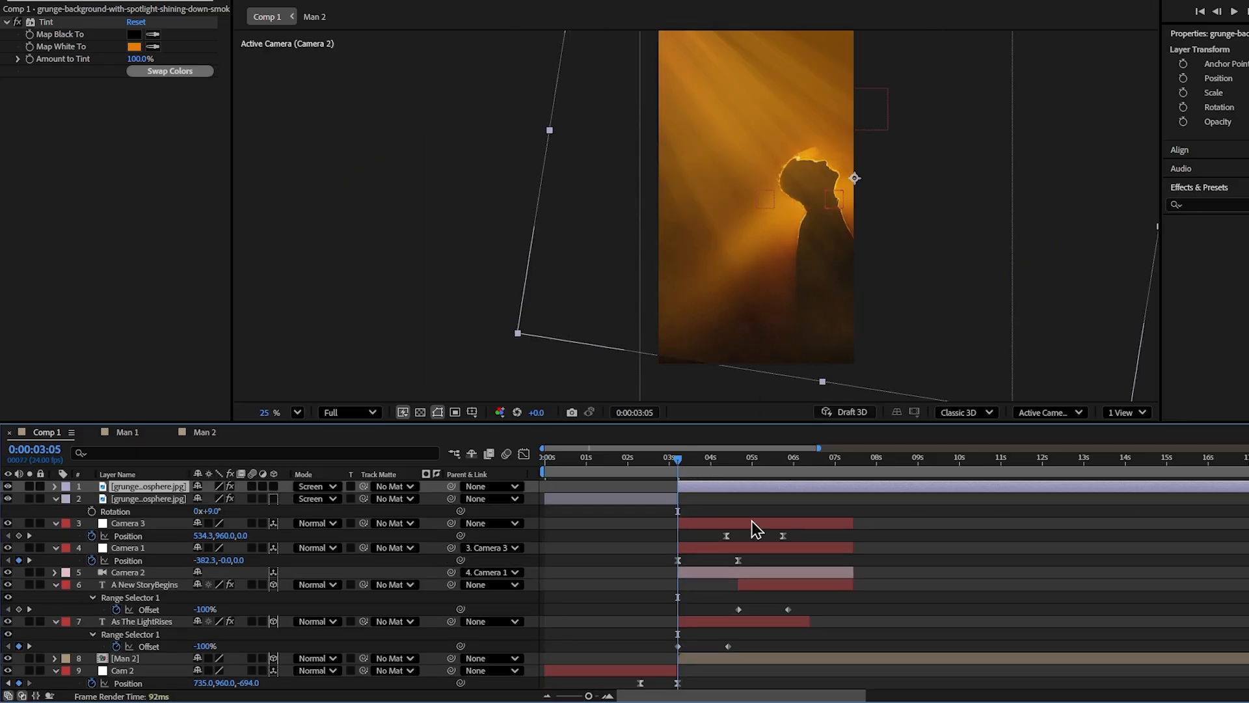
key(Delete)
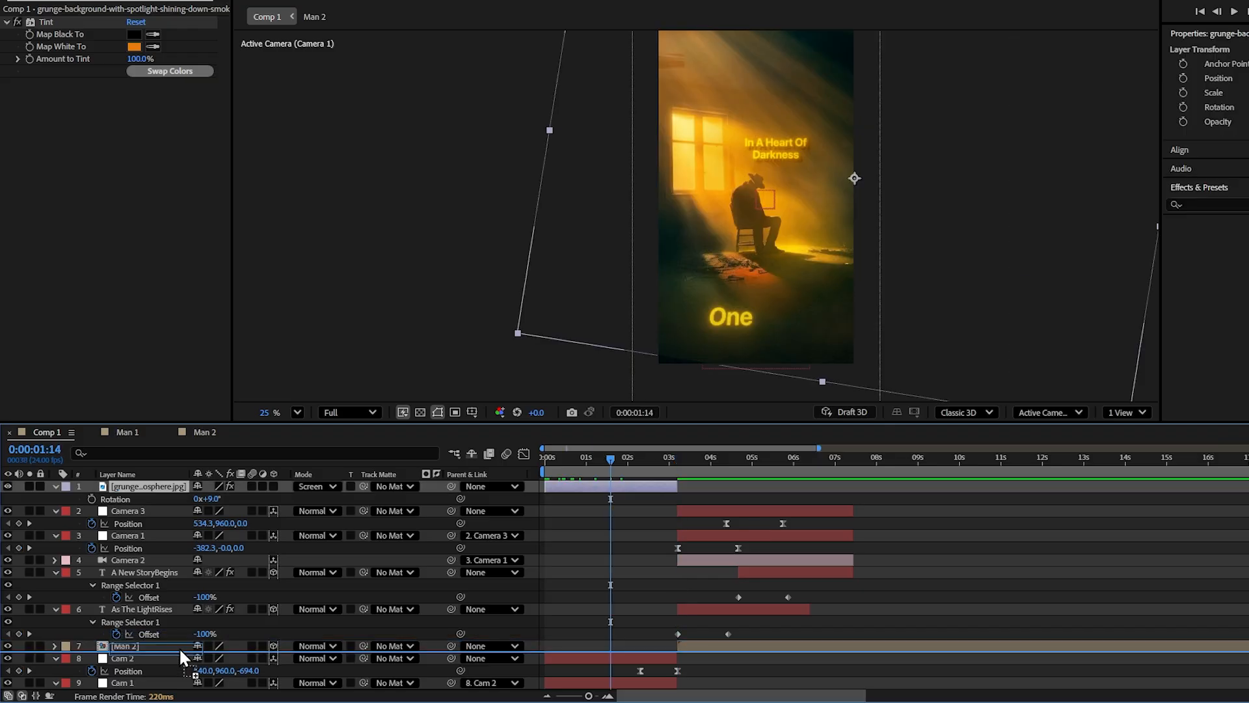
- Move the grunge image directly below the Man 2 layer and make it a 3D layer with Z orientation 8°
drag(180, 649, 181, 652)
scroll(698, 524, down, 5)
scroll(528, 509, up, 3)
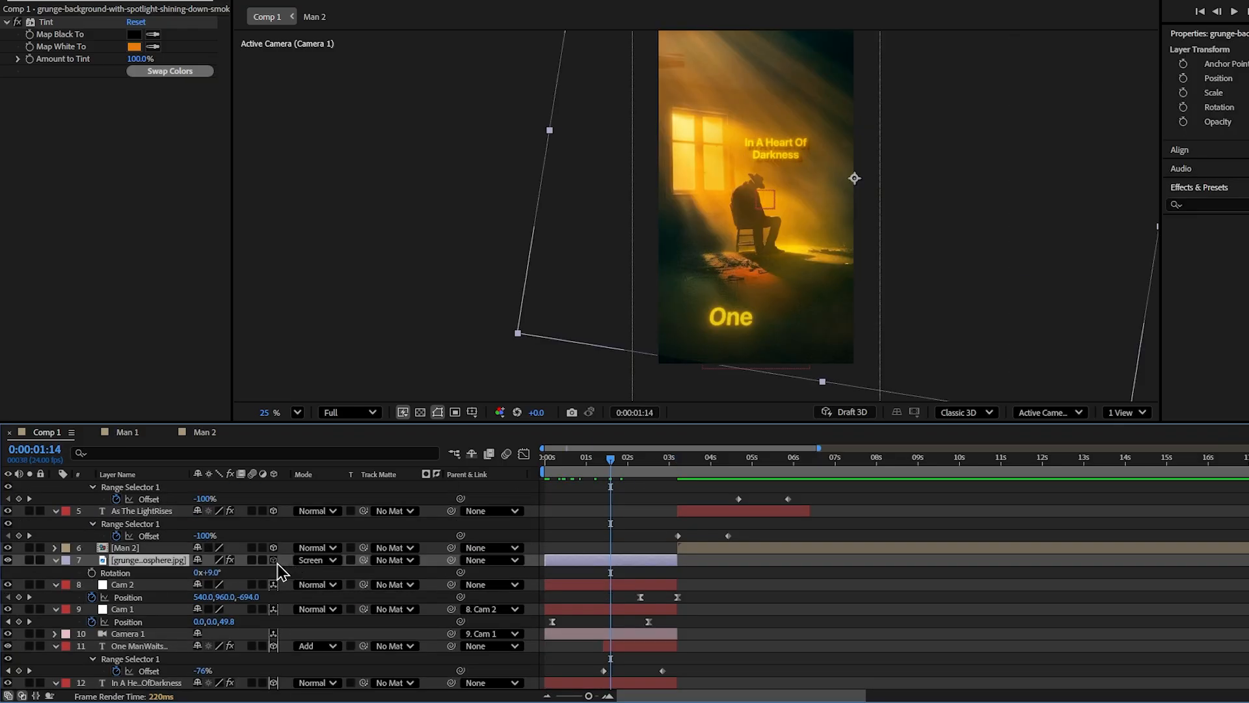
drag(610, 459, 523, 562)
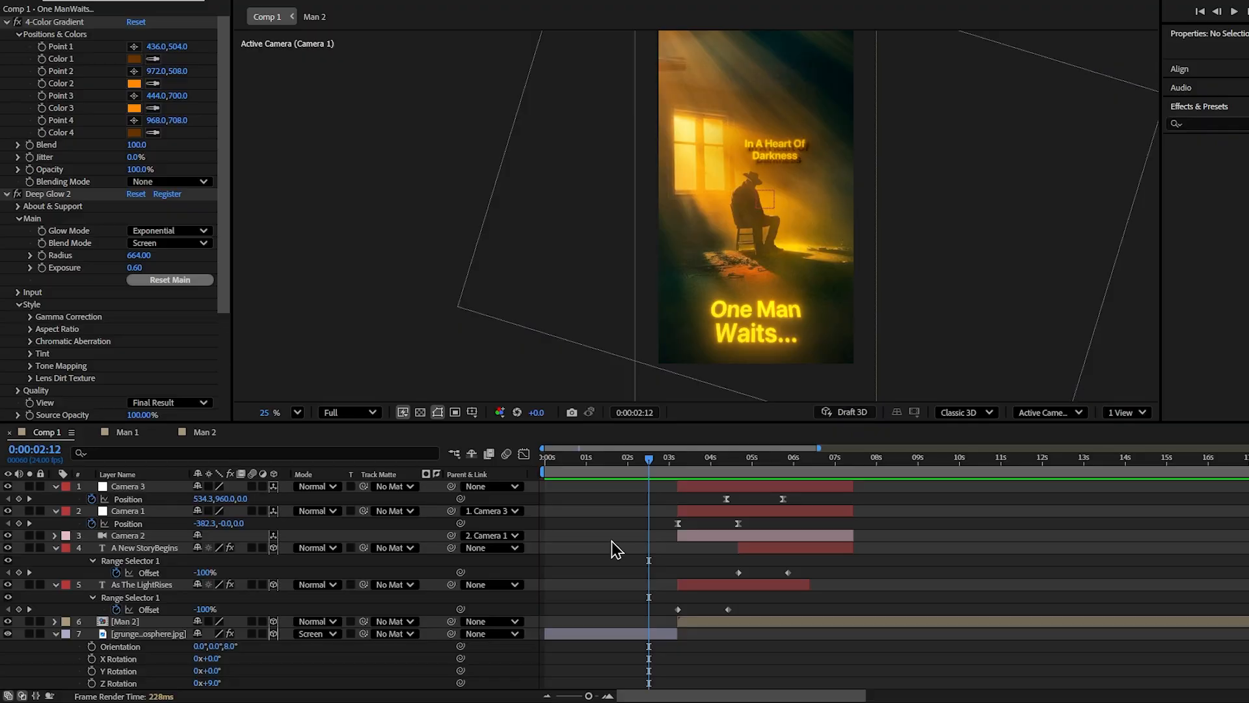
- Enable motion blur on all layers and for the composition
scroll(647, 524, down, 3)
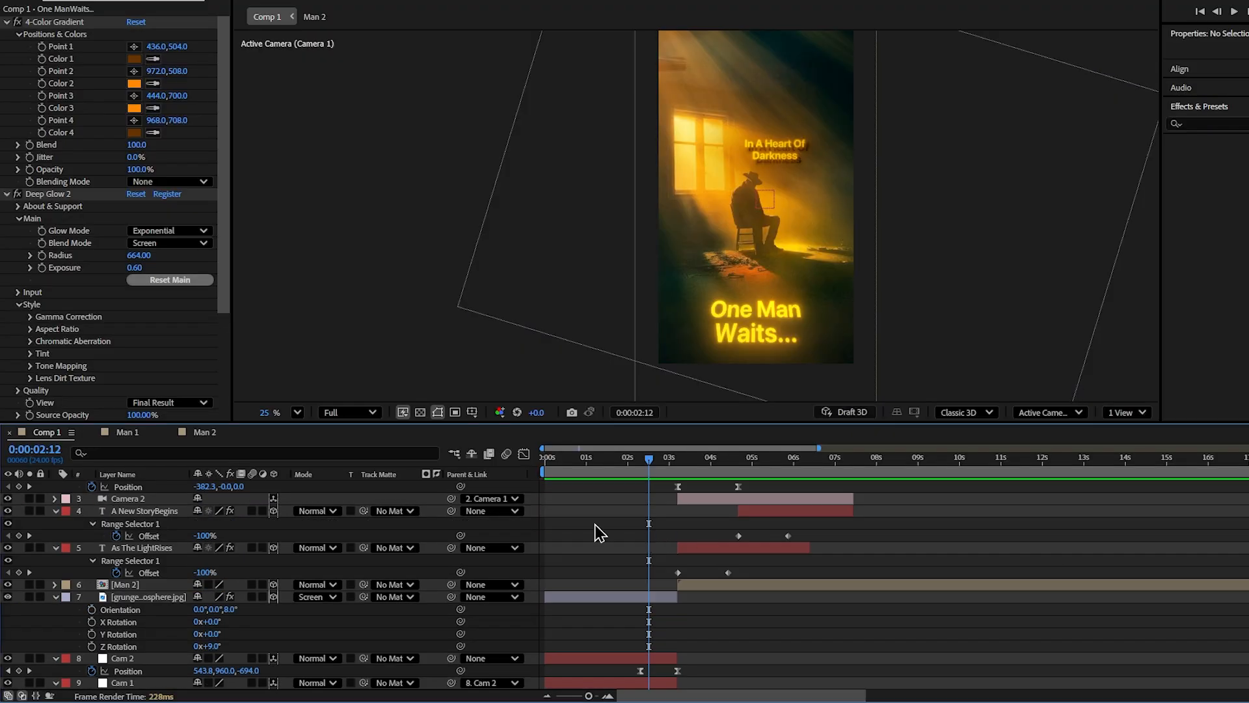
key(ctrl+a)
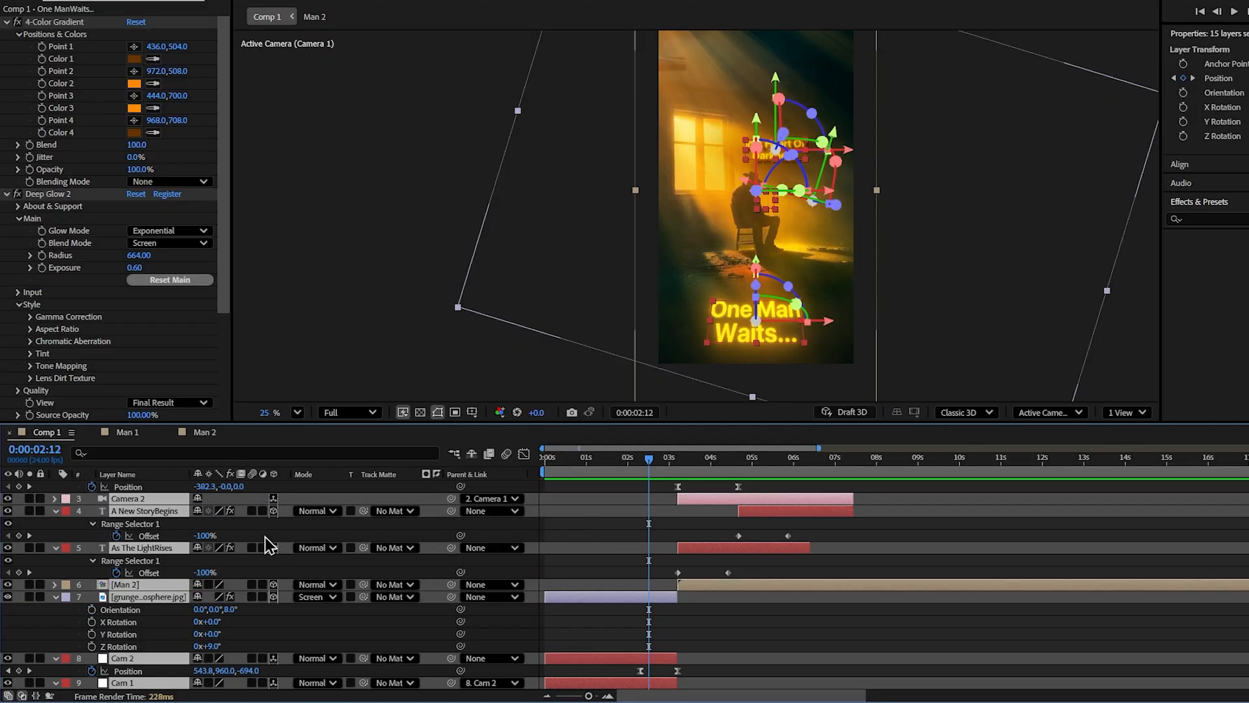
click(252, 511)
click(589, 536)
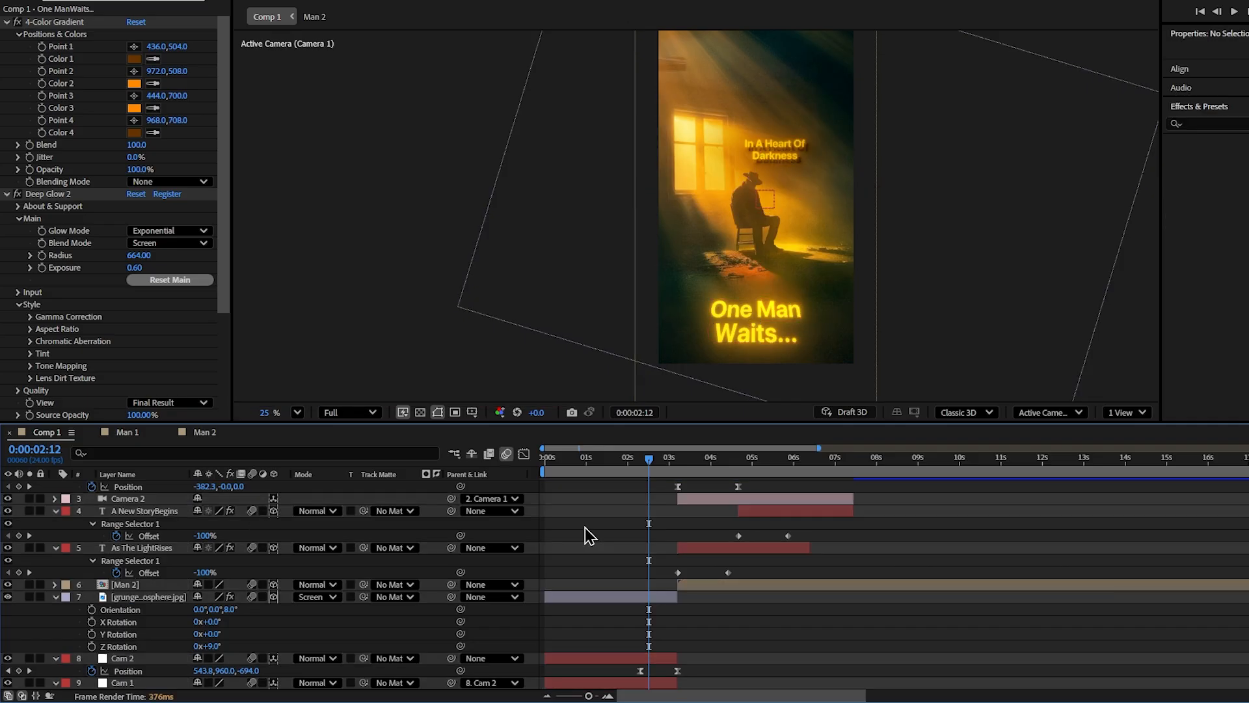